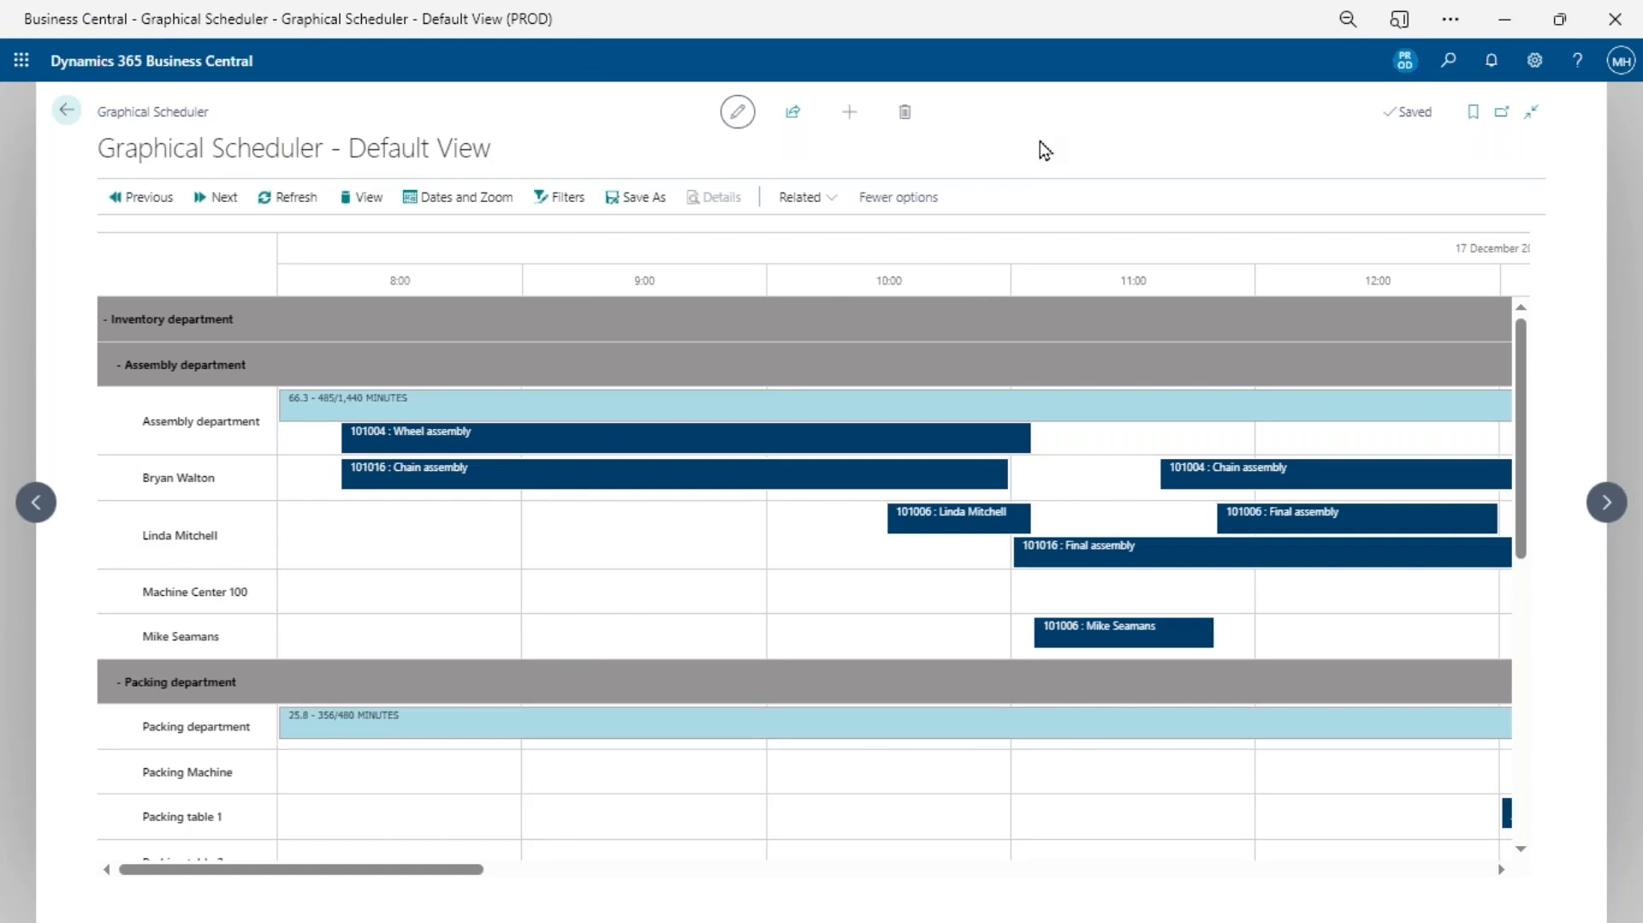
Step: Select several assembly operations across the timeline, including the chain assembly at 08:15 and the operation at 10:29, to trace their linked routing operations
mouse_move(770, 729)
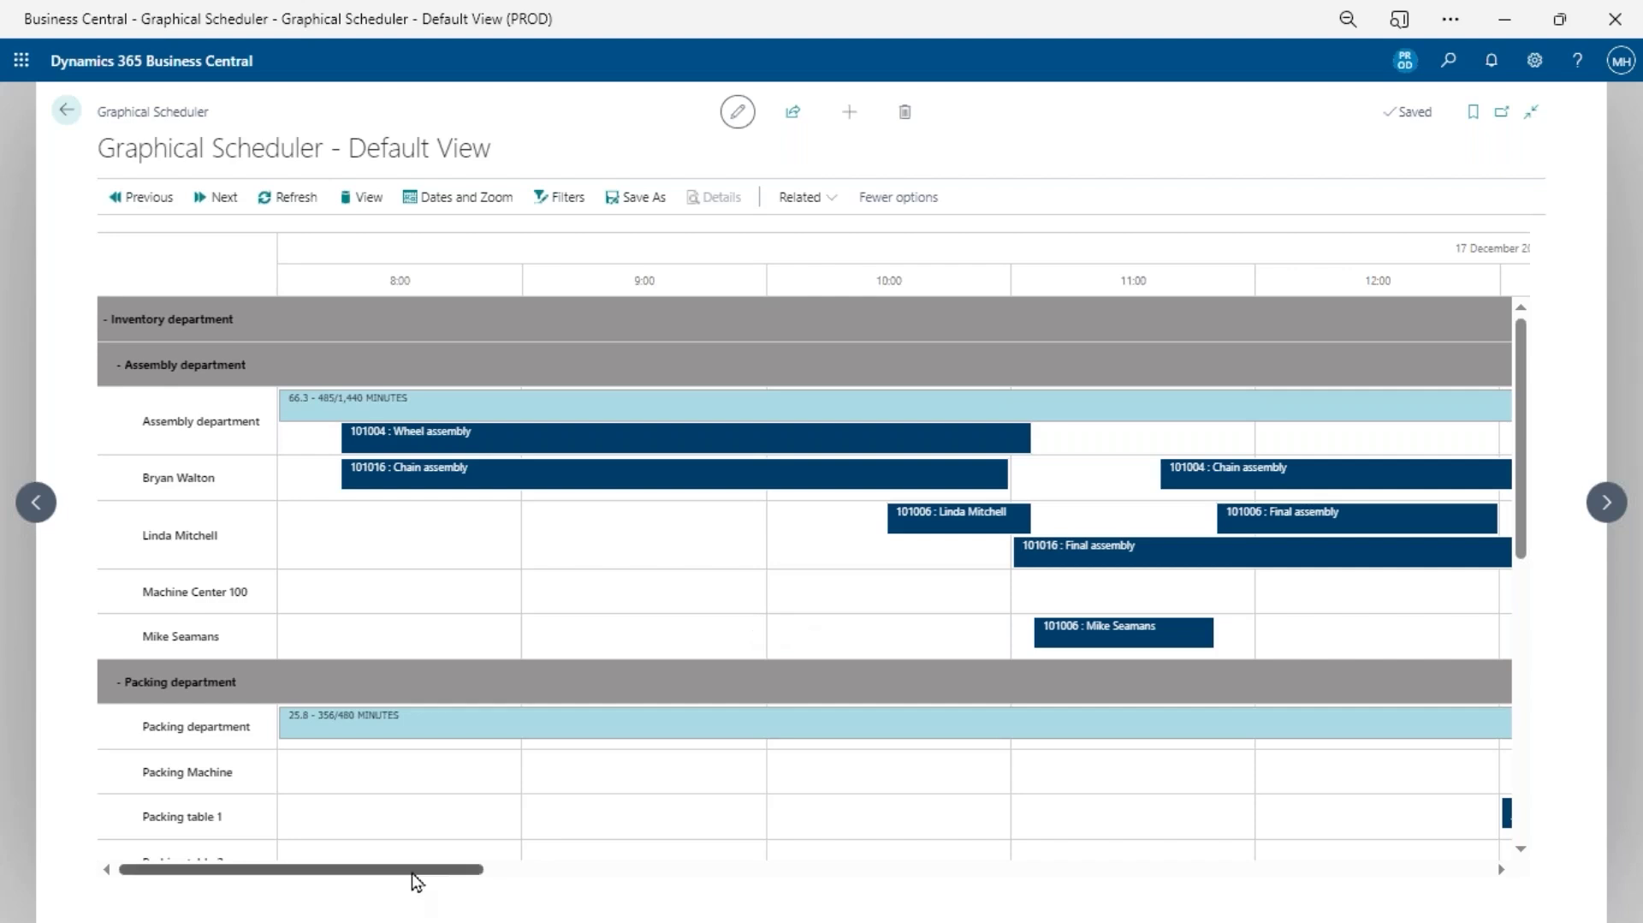
drag(411, 869, 799, 858)
click(1090, 476)
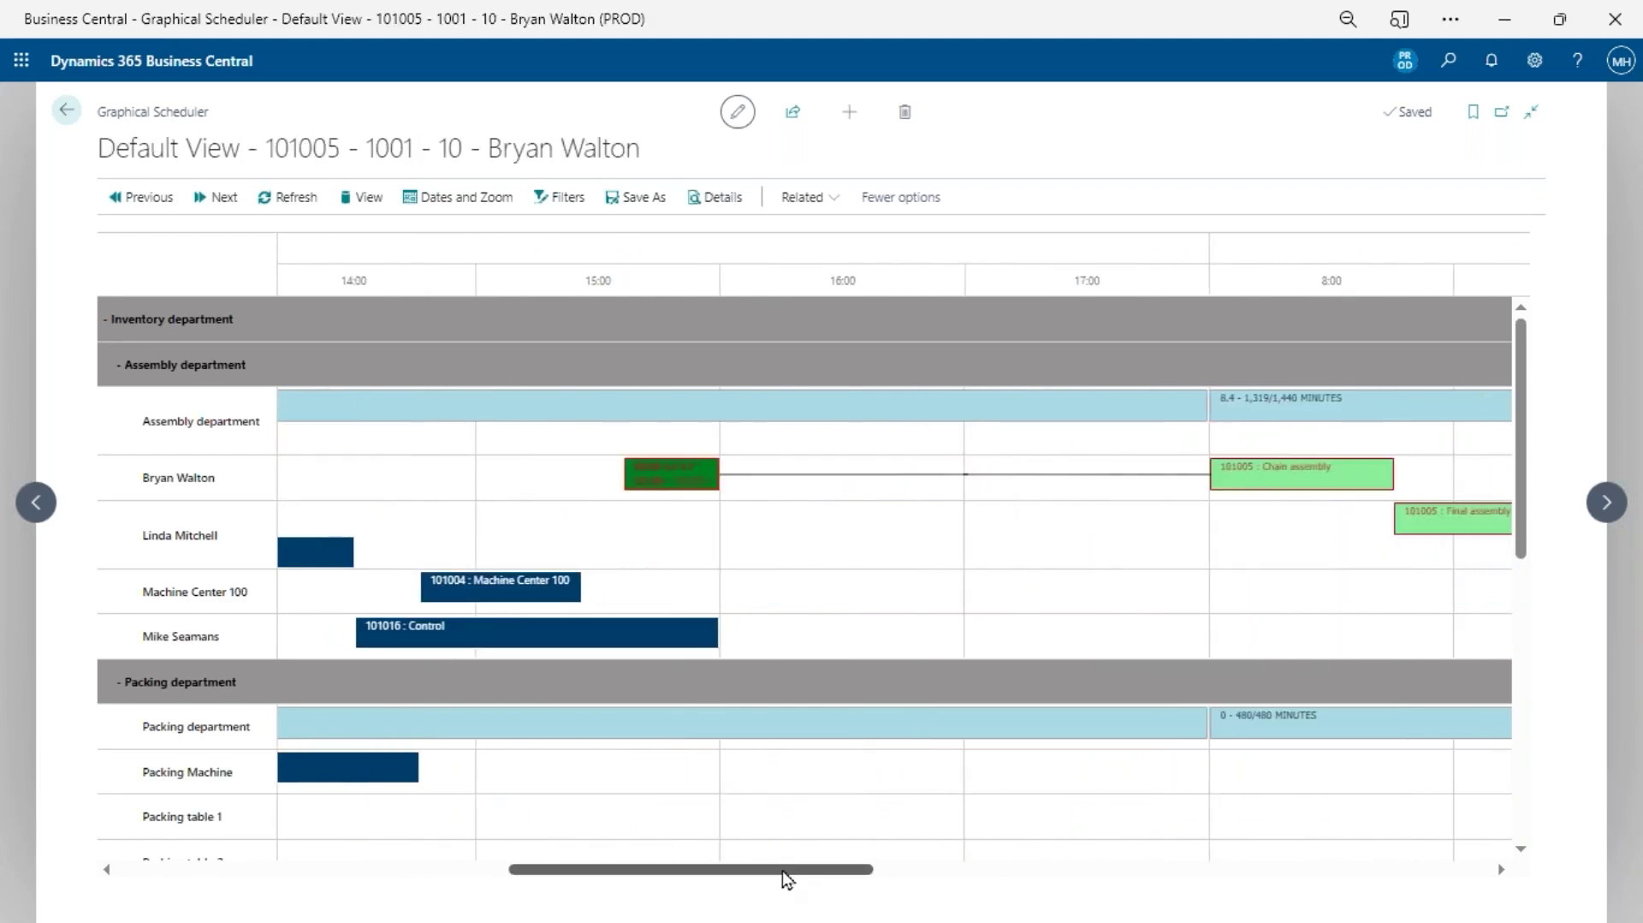
click(646, 480)
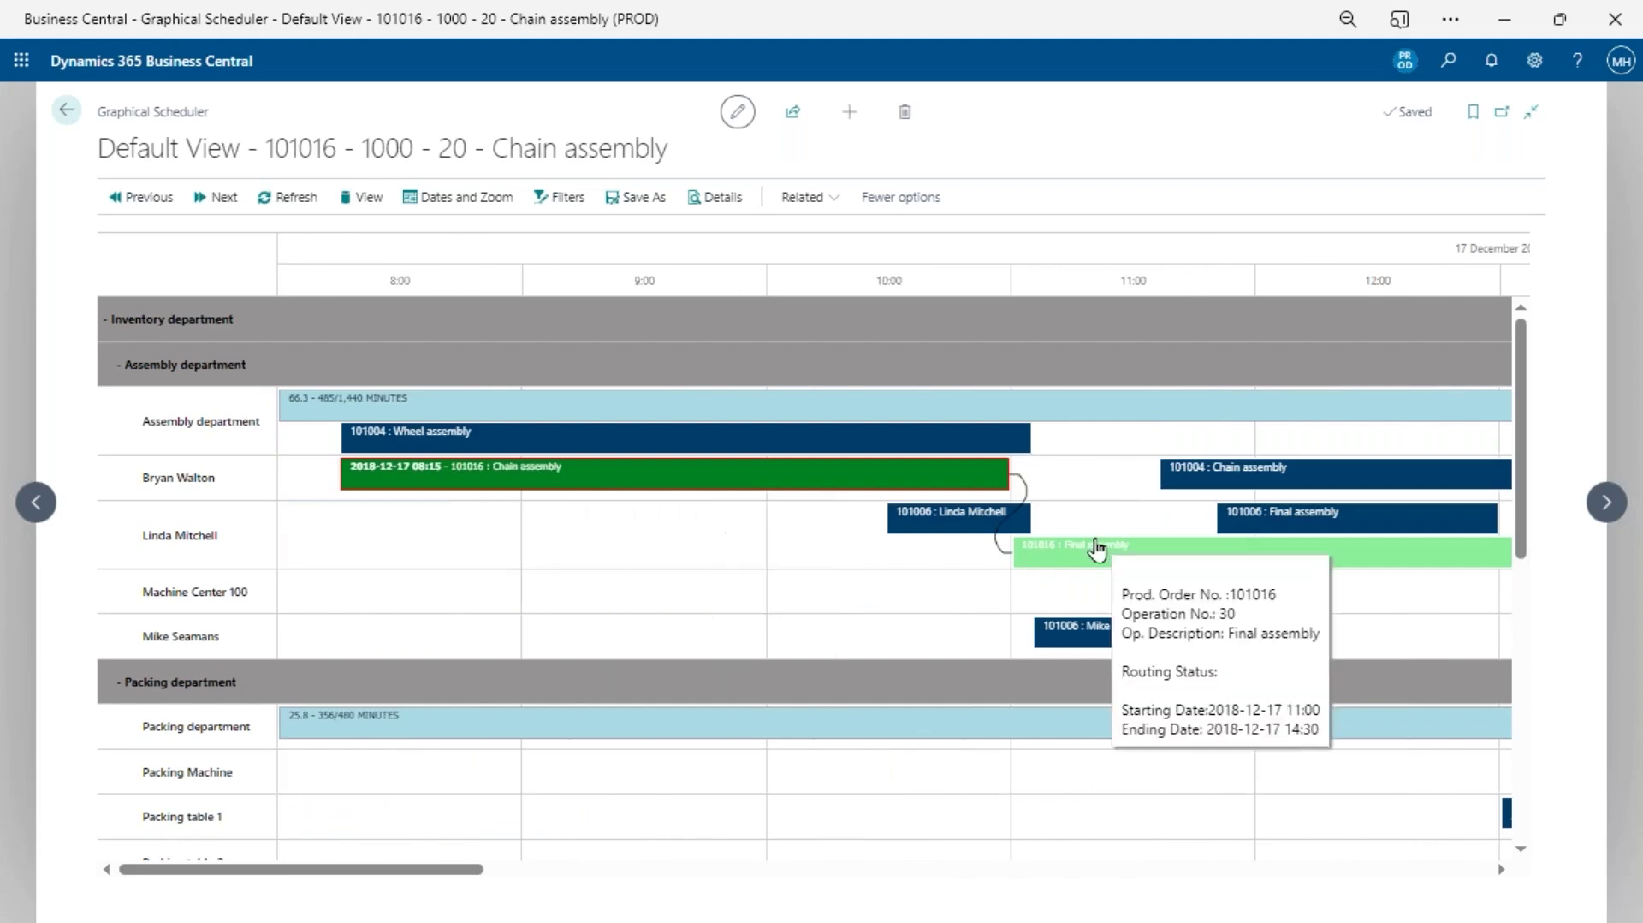
click(984, 524)
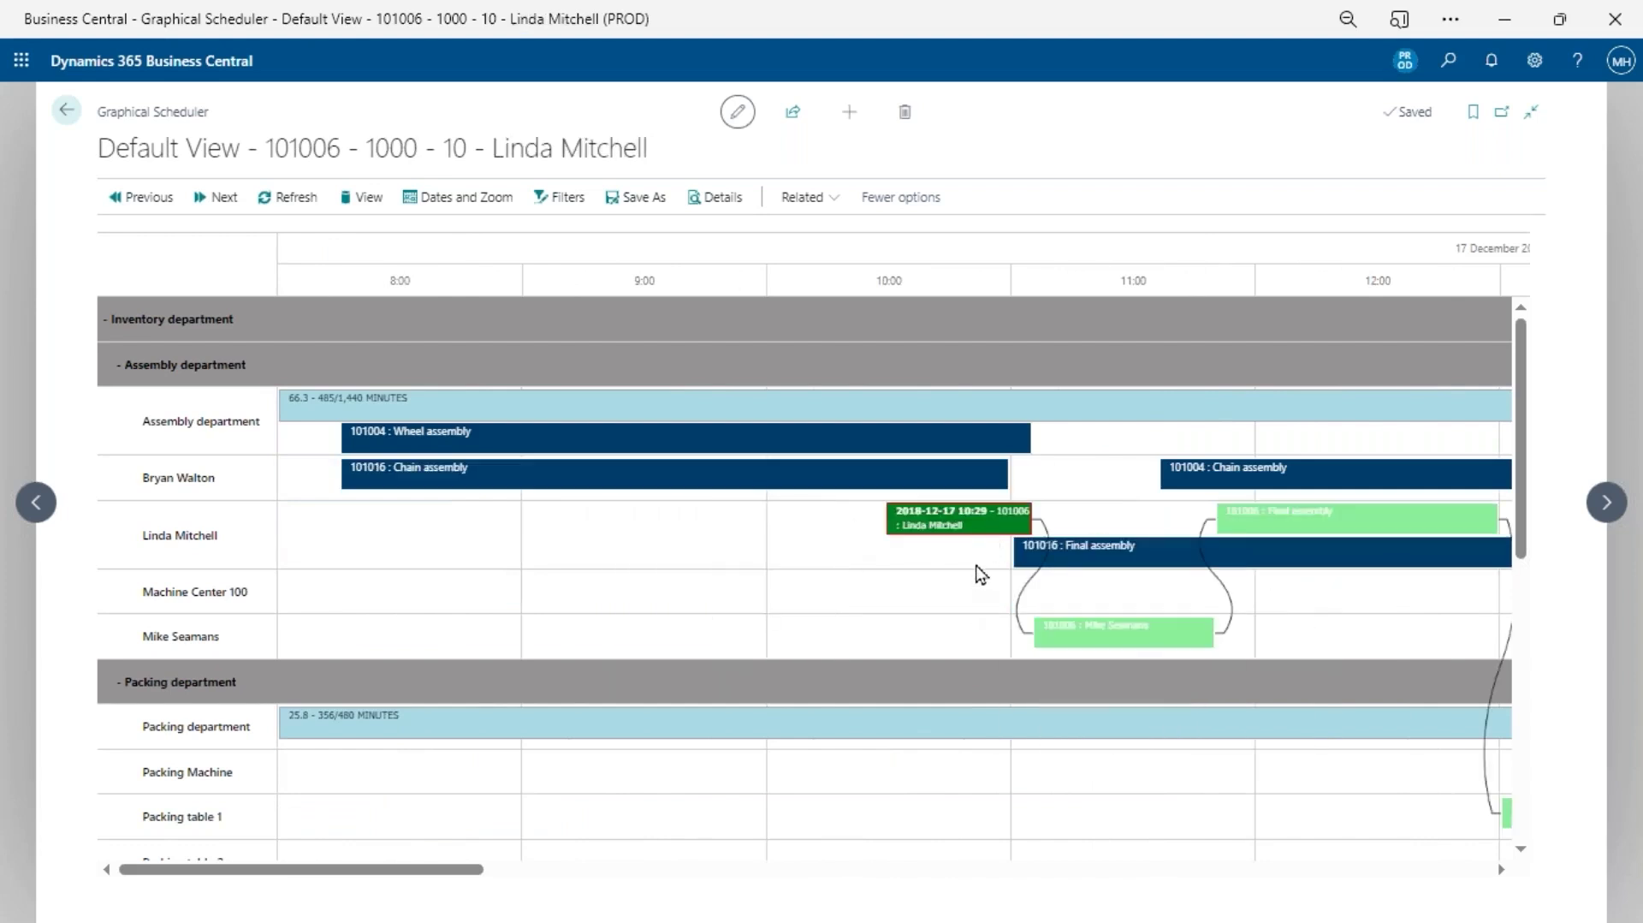
mouse_move(980, 523)
mouse_down()
mouse_move(921, 612)
mouse_move(965, 528)
mouse_move(984, 531)
mouse_up()
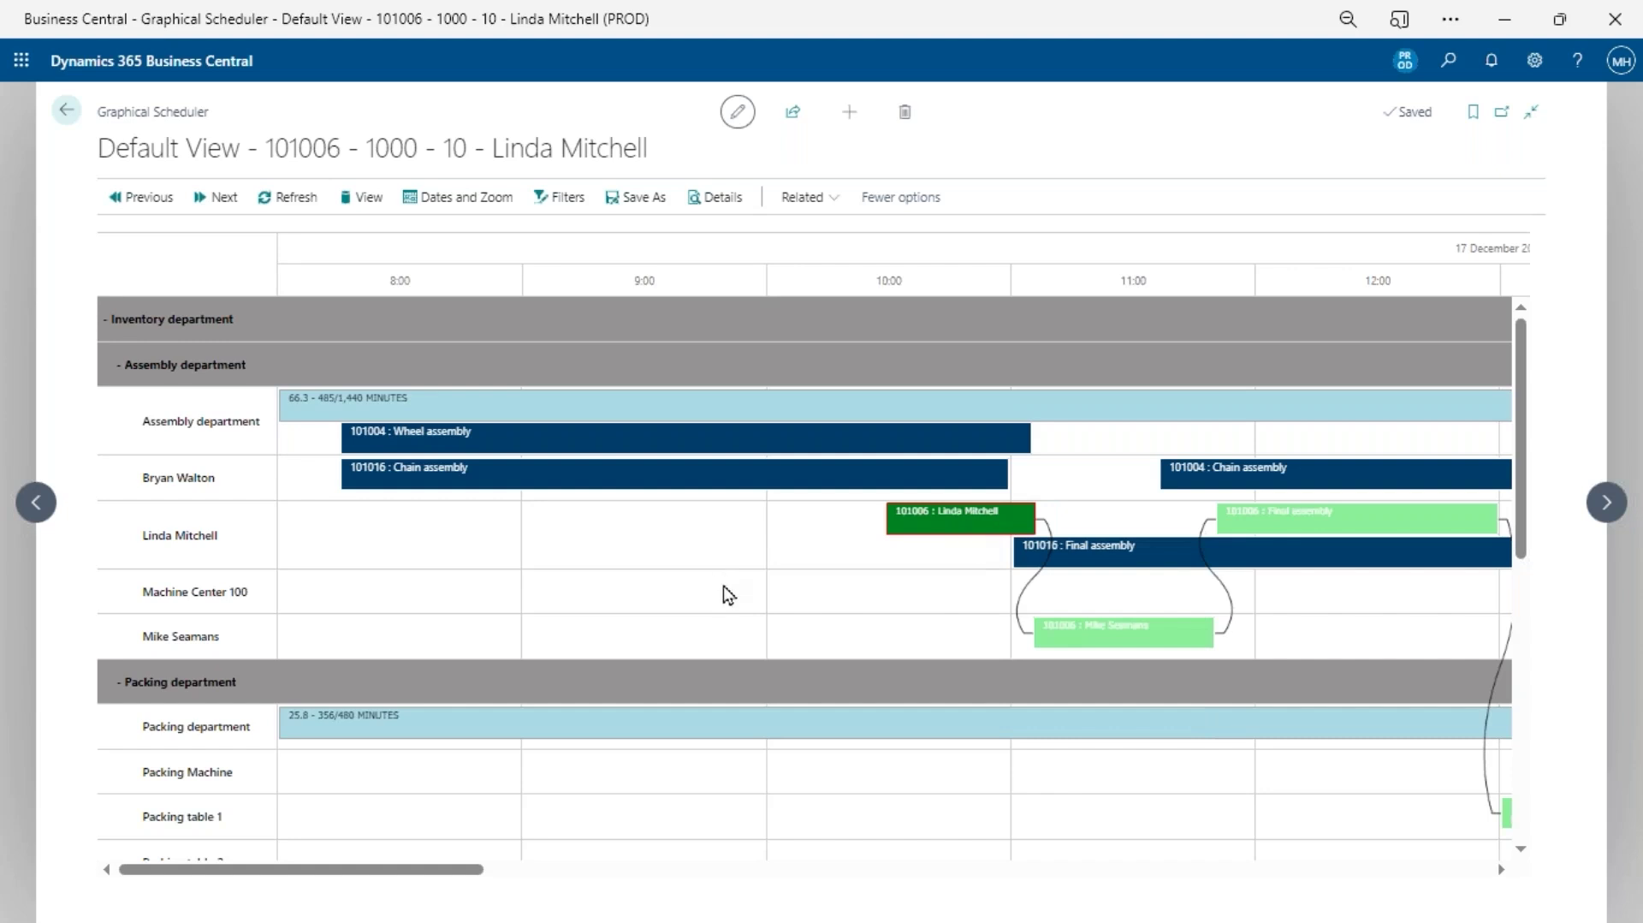
Step: Review the released Bicycle production order behind the 11:05 operation, and check the Assembly department's load for 17 December
click(1131, 633)
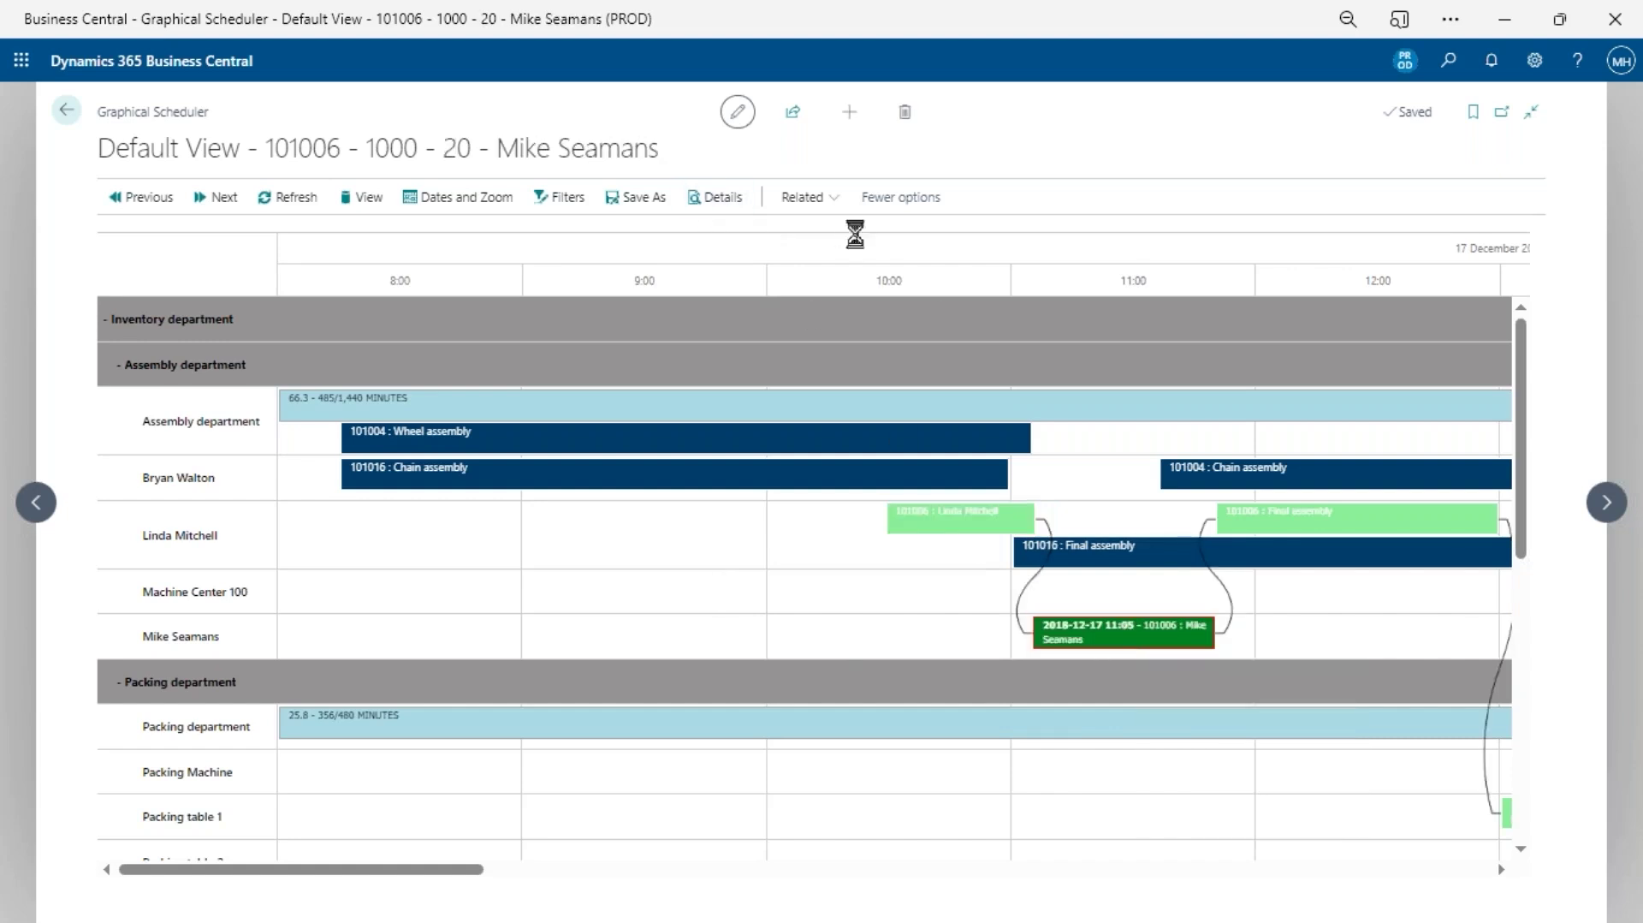
click(809, 199)
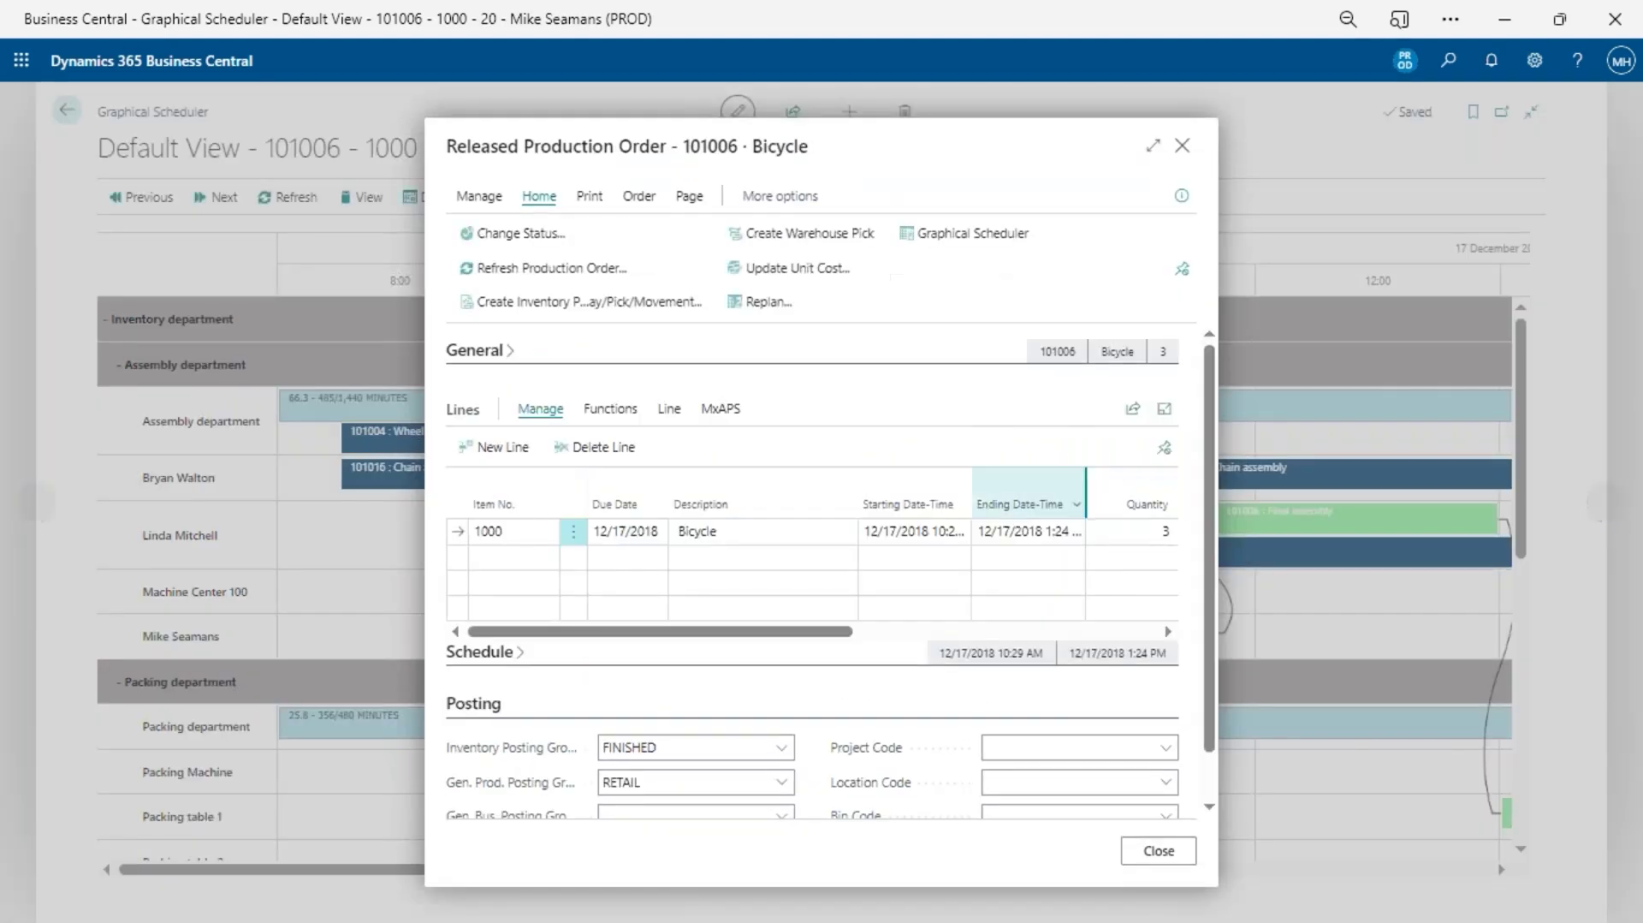
click(1182, 147)
click(457, 416)
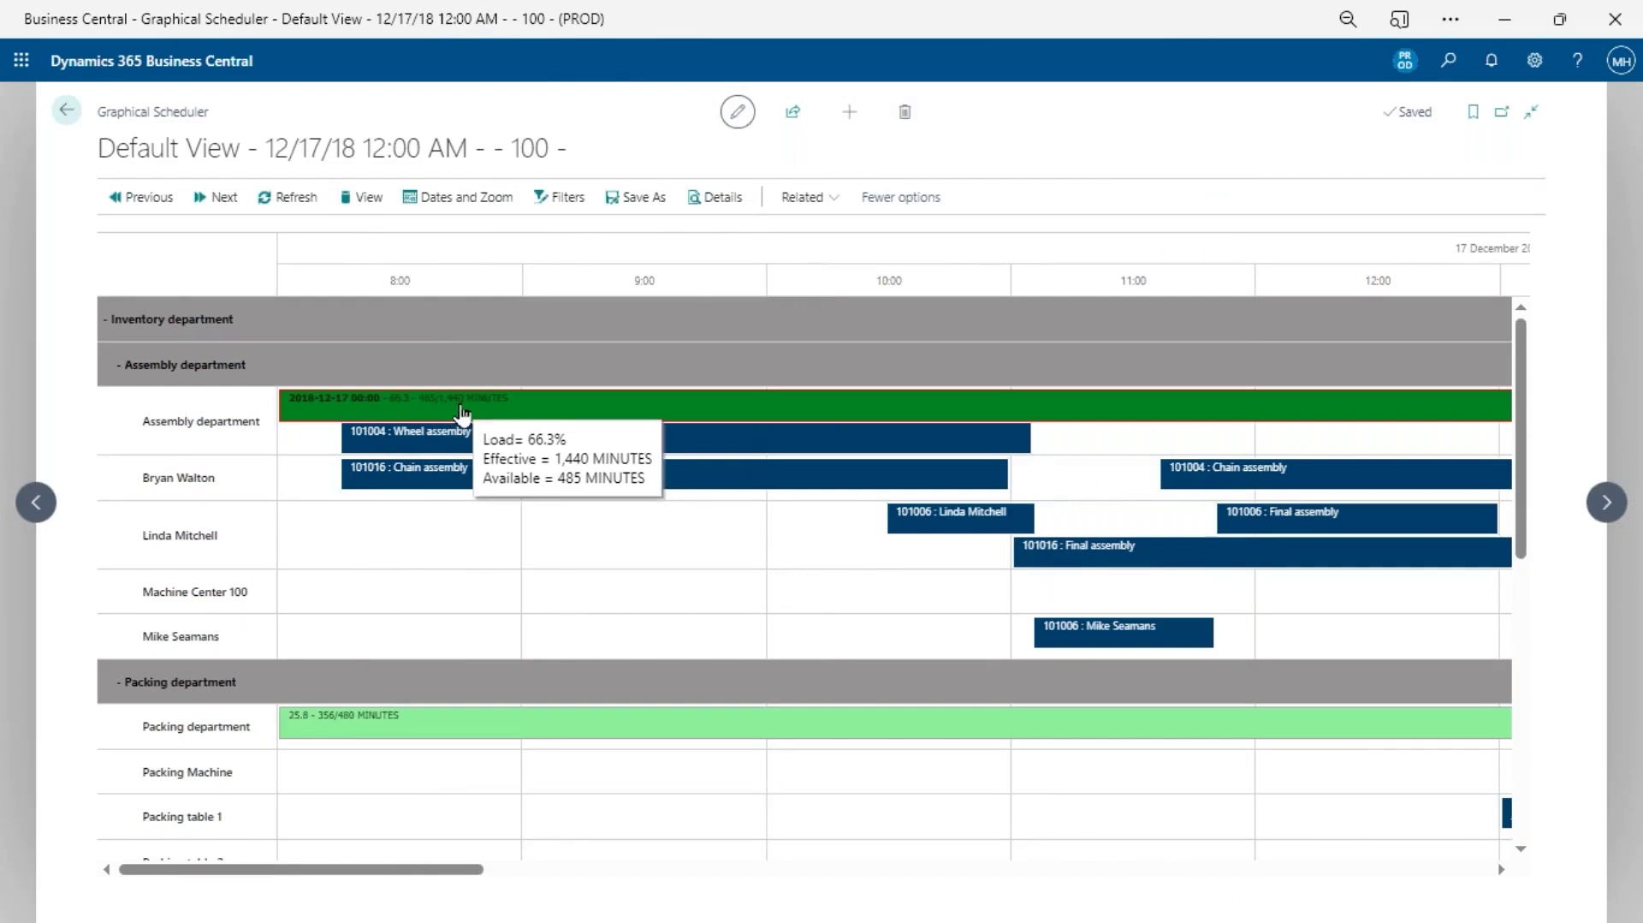
click(570, 588)
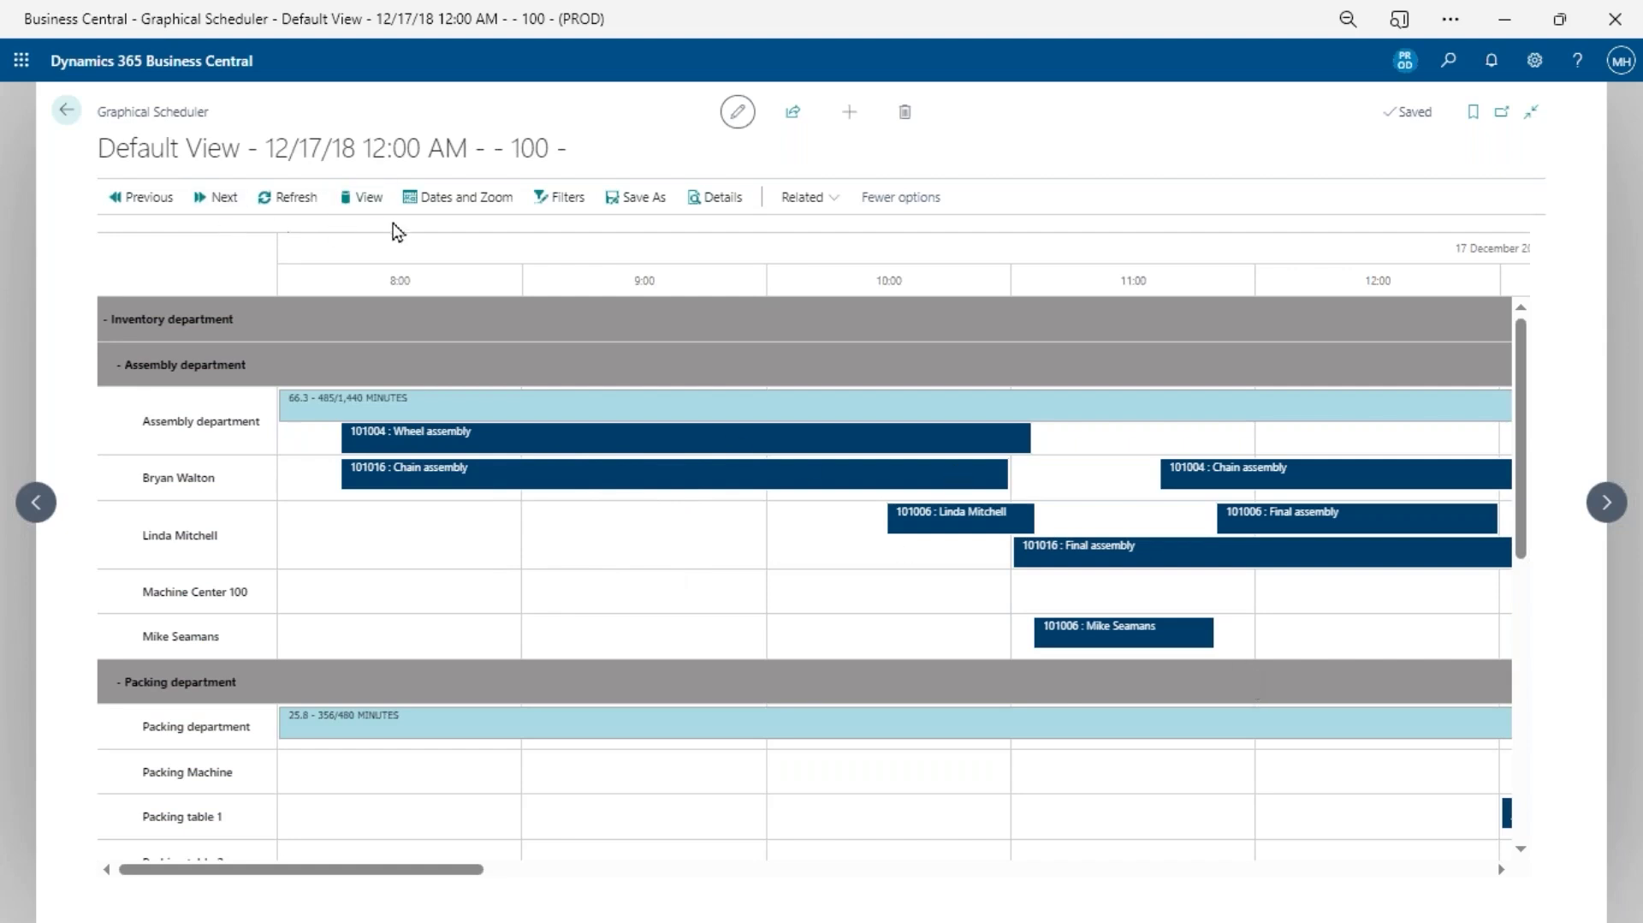
Step: Open the DEFAULT scheduler view for editing and inspect the tooltip and cell templates of the WRKLOAD data source
click(373, 205)
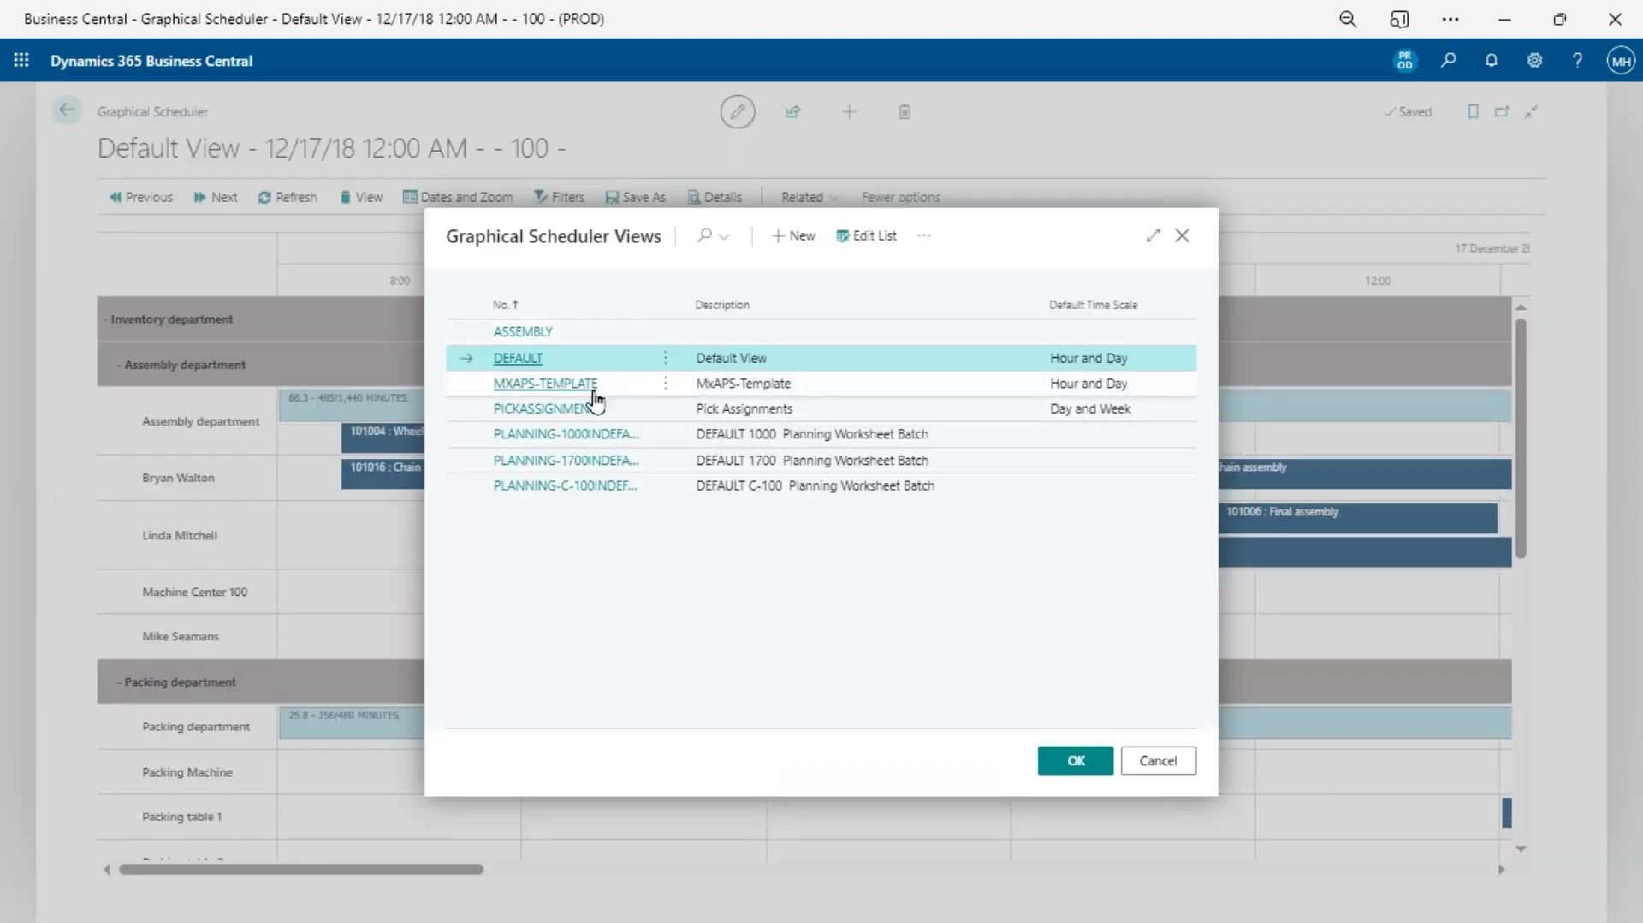
click(665, 357)
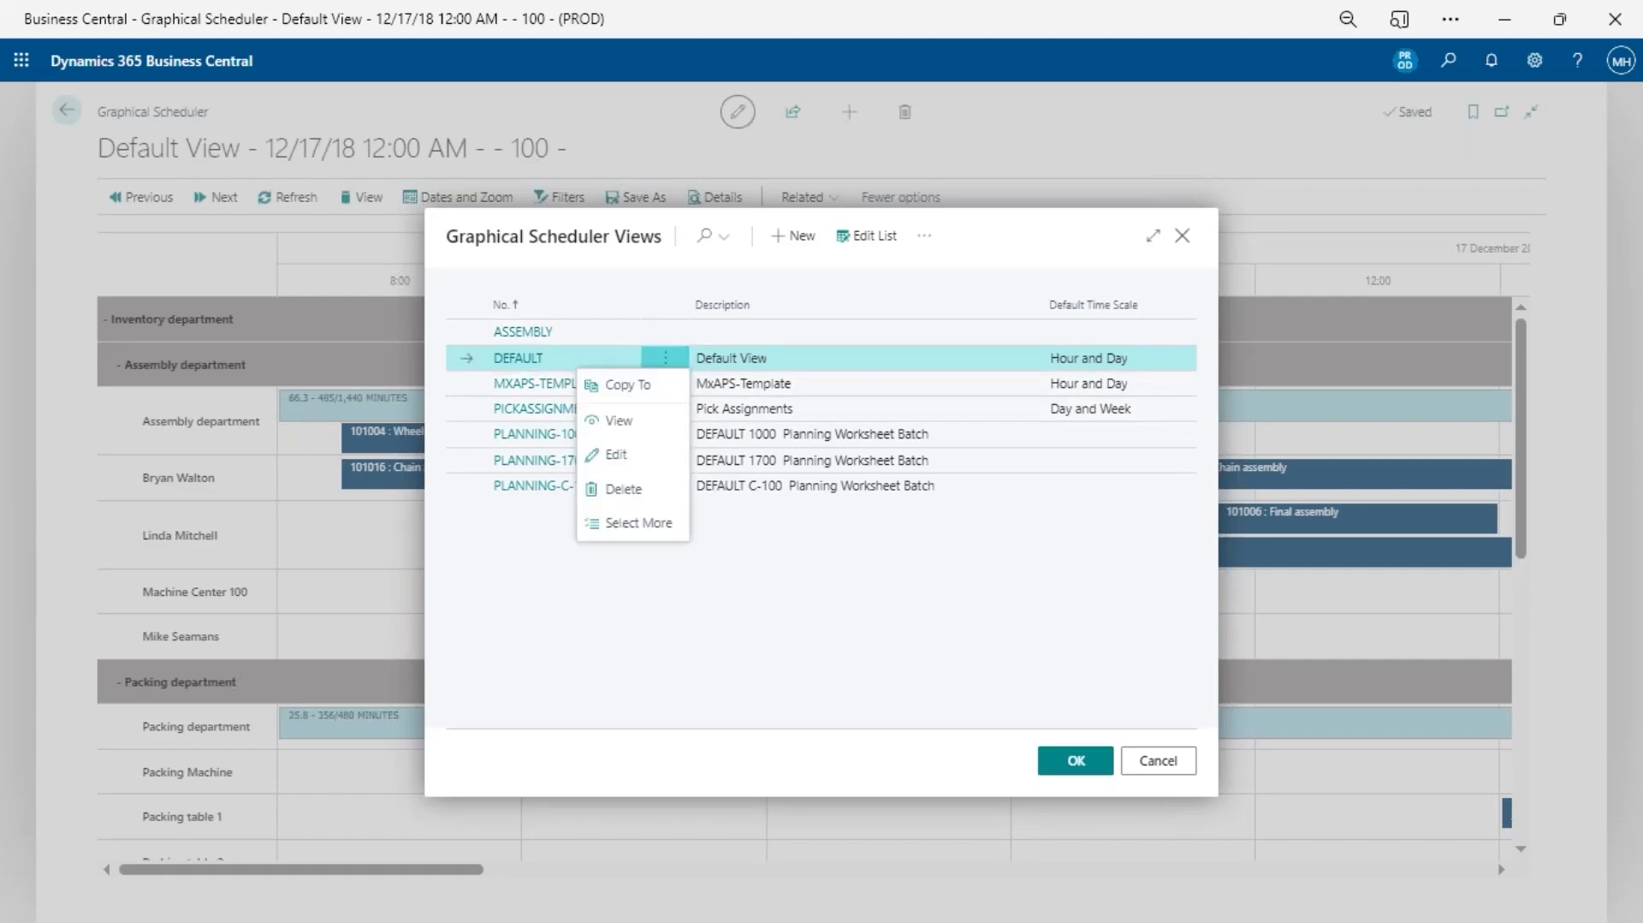
click(638, 457)
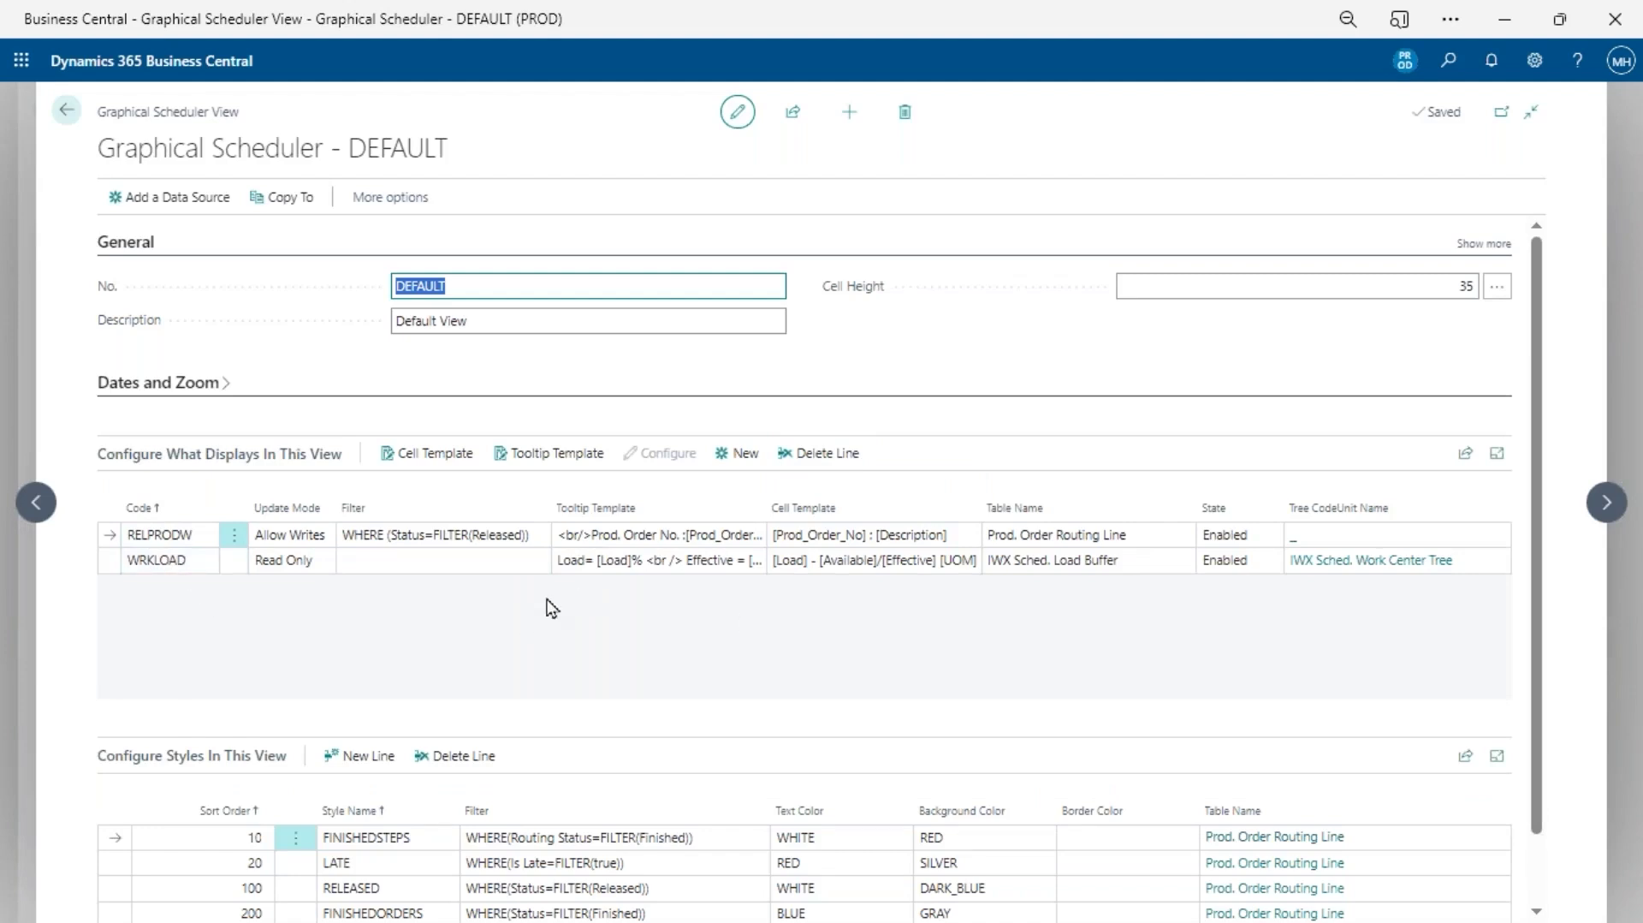
click(644, 568)
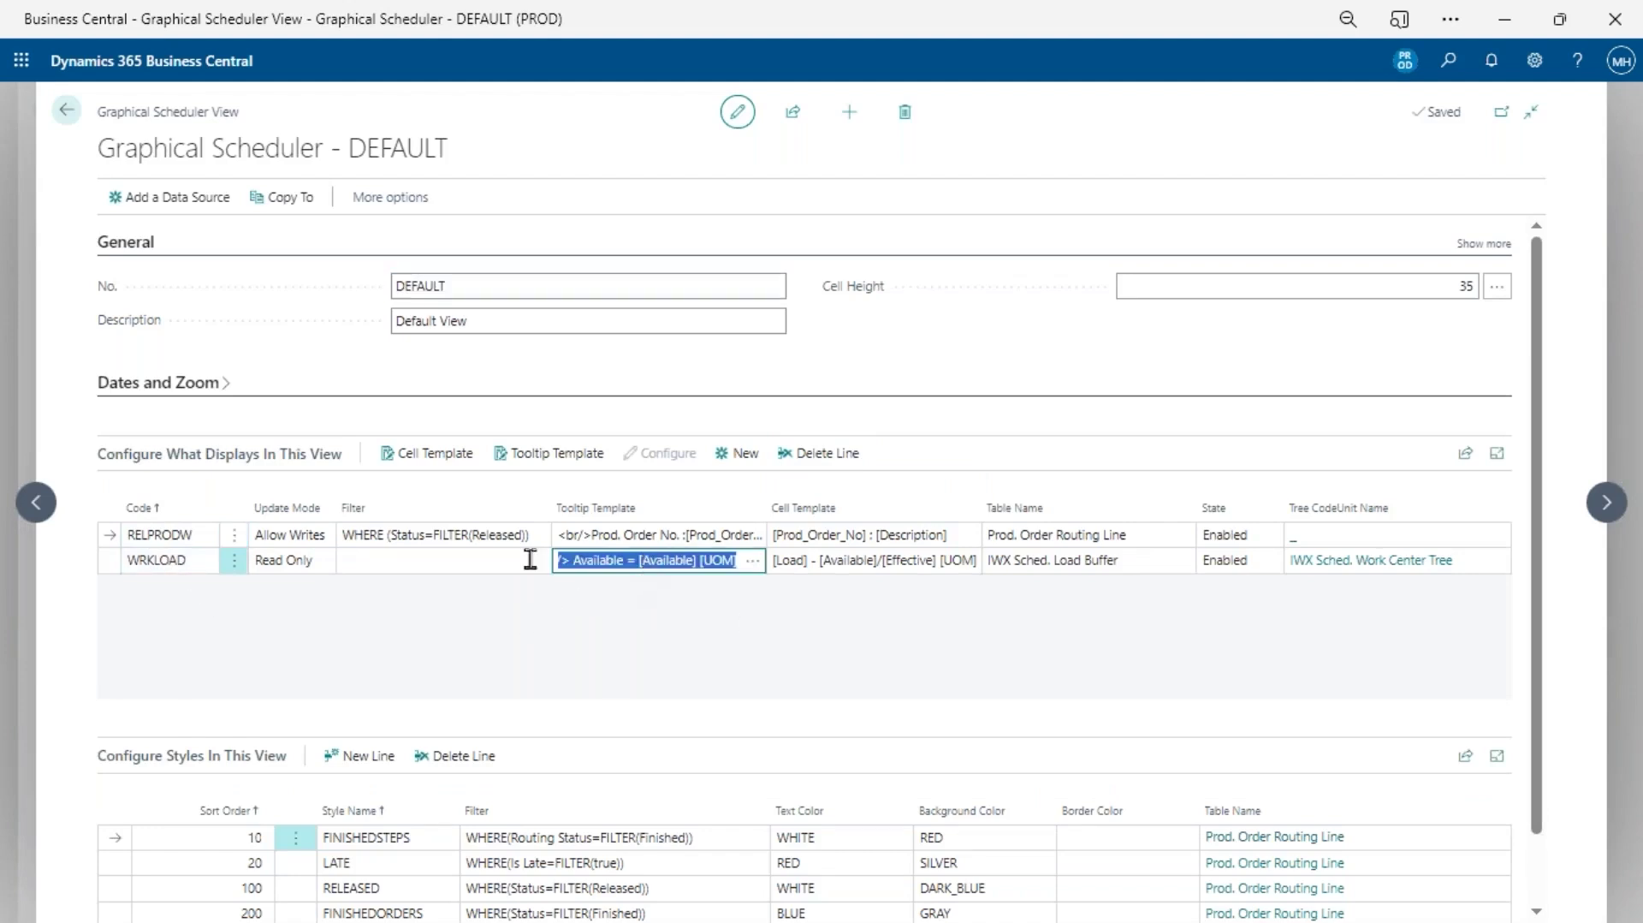
click(909, 562)
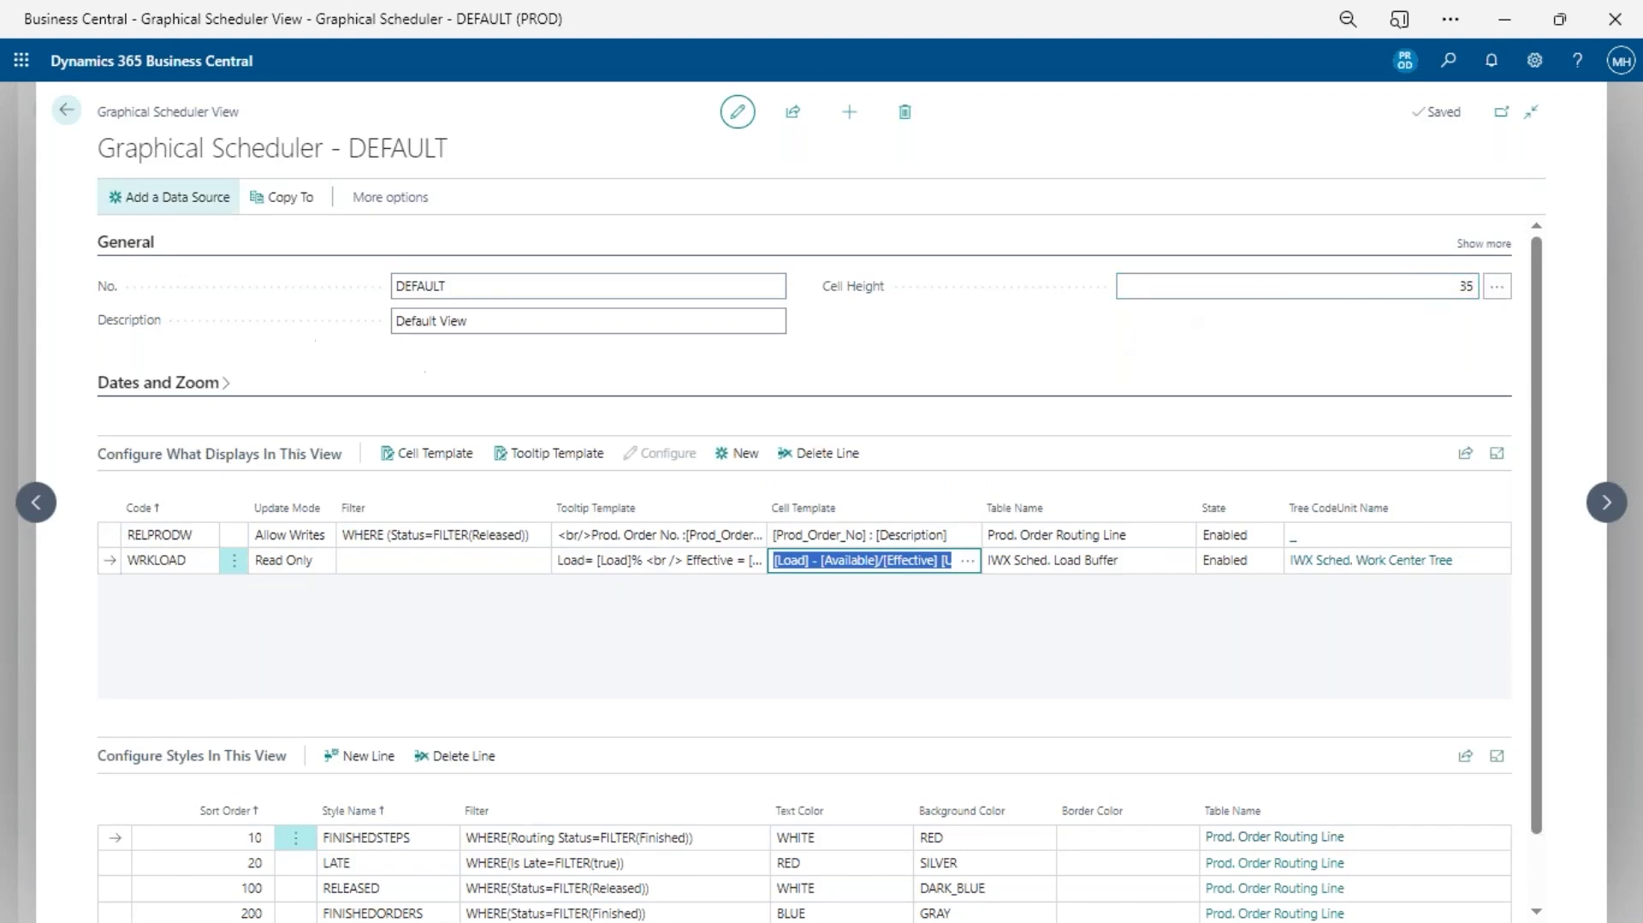
Step: Review the kinds of data source that can be added to the DEFAULT view without adding one
click(196, 206)
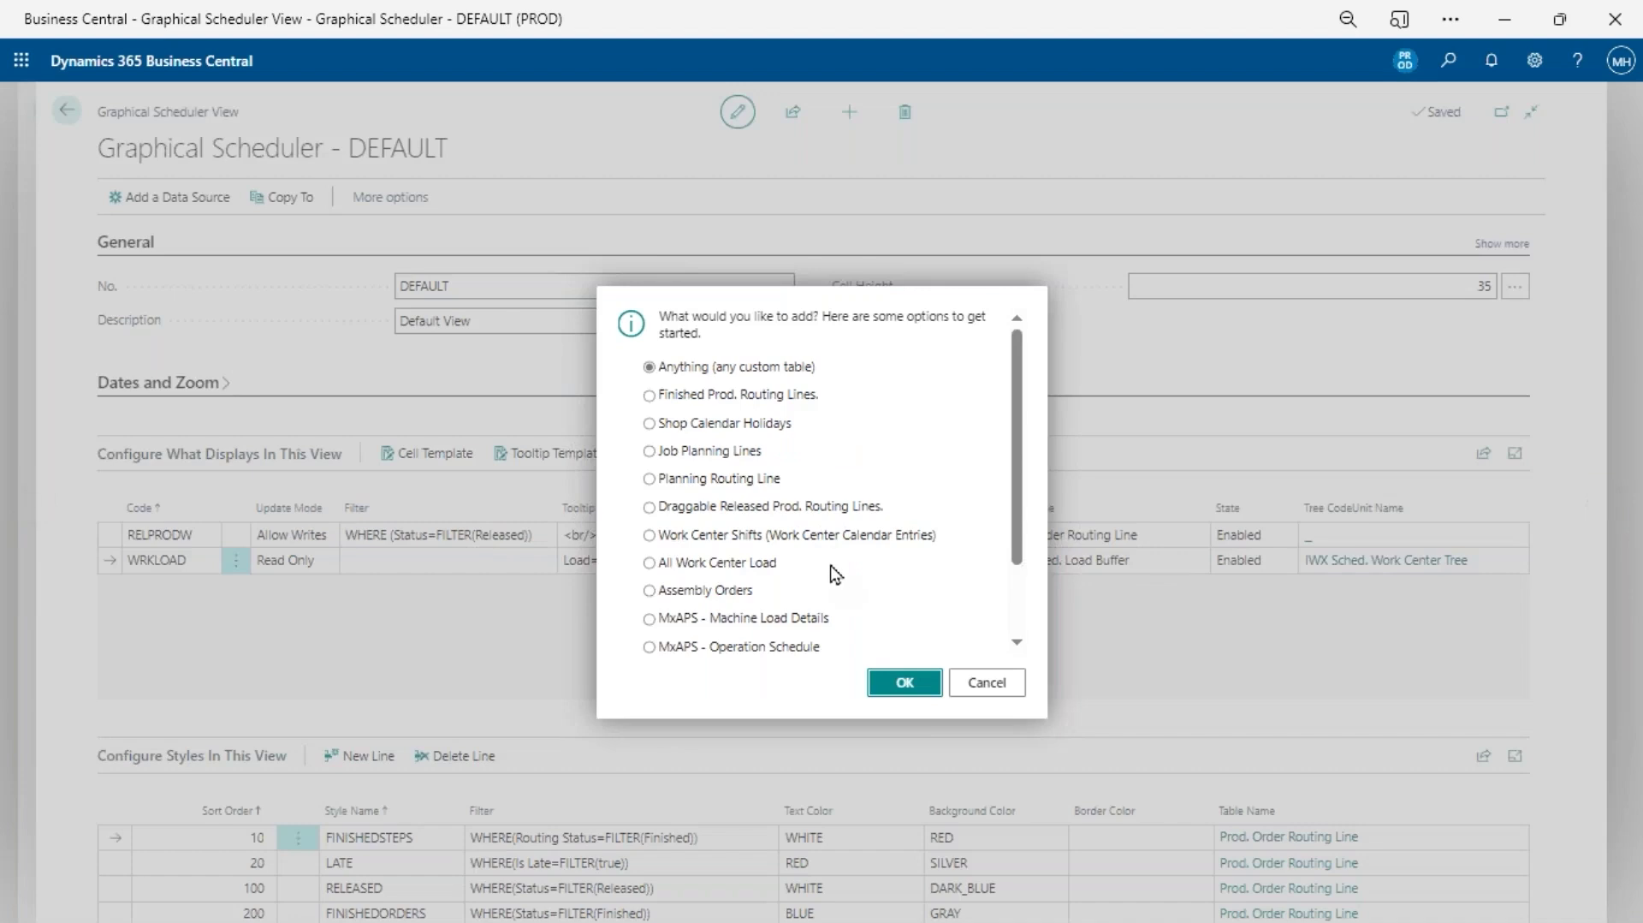
scroll(829, 562, down, 3)
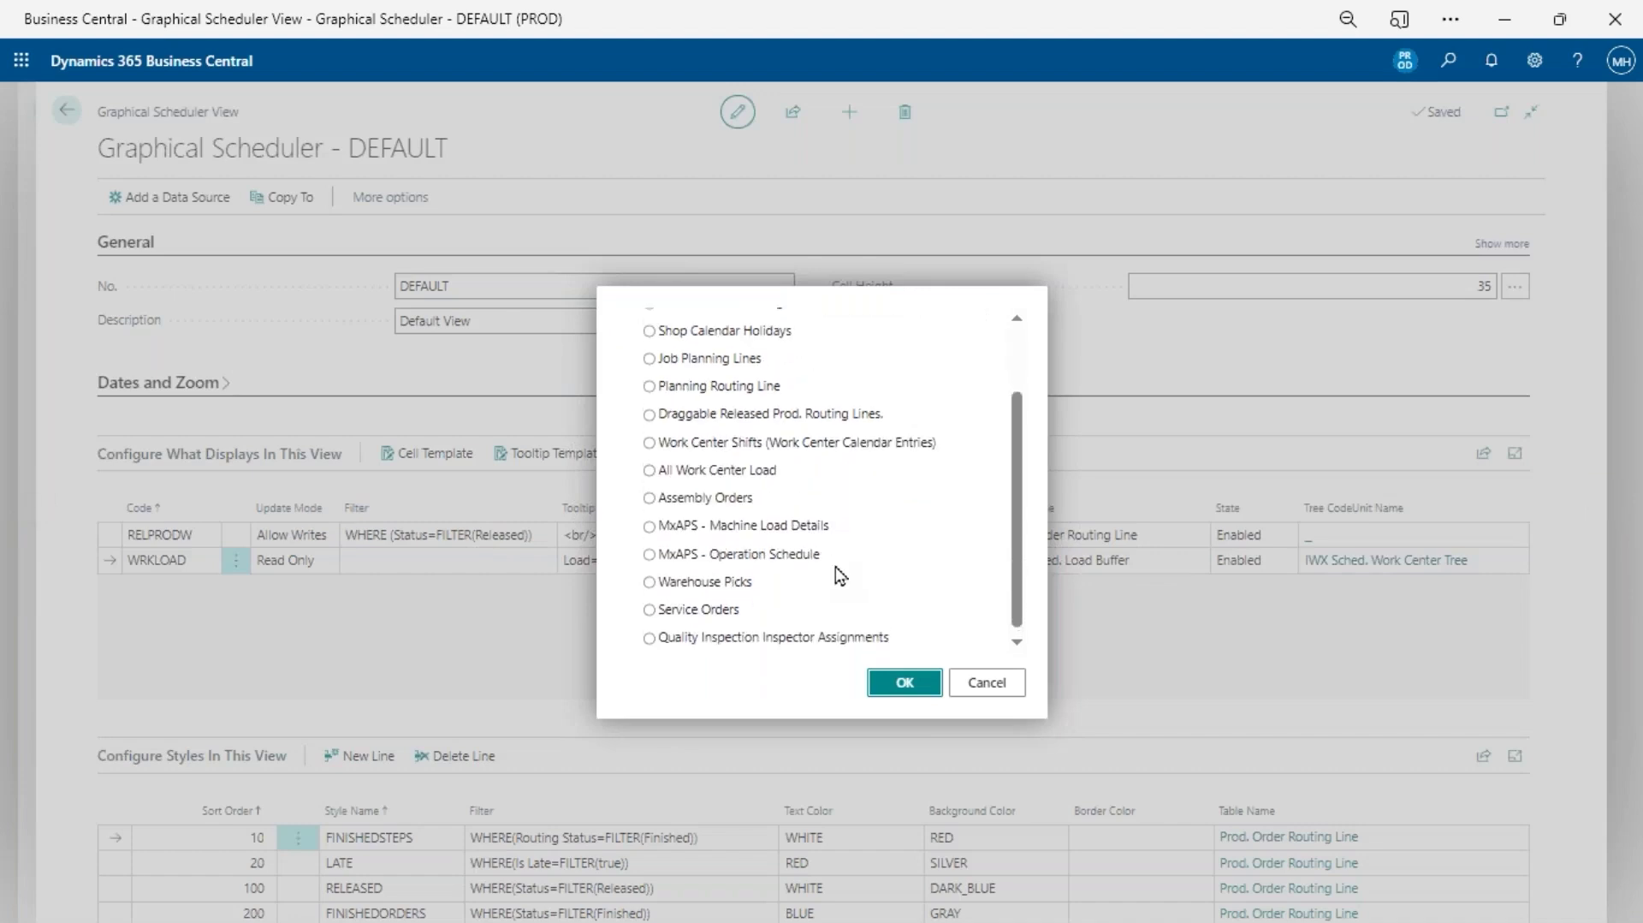
scroll(854, 551, up, 1)
scroll(854, 551, down, 1)
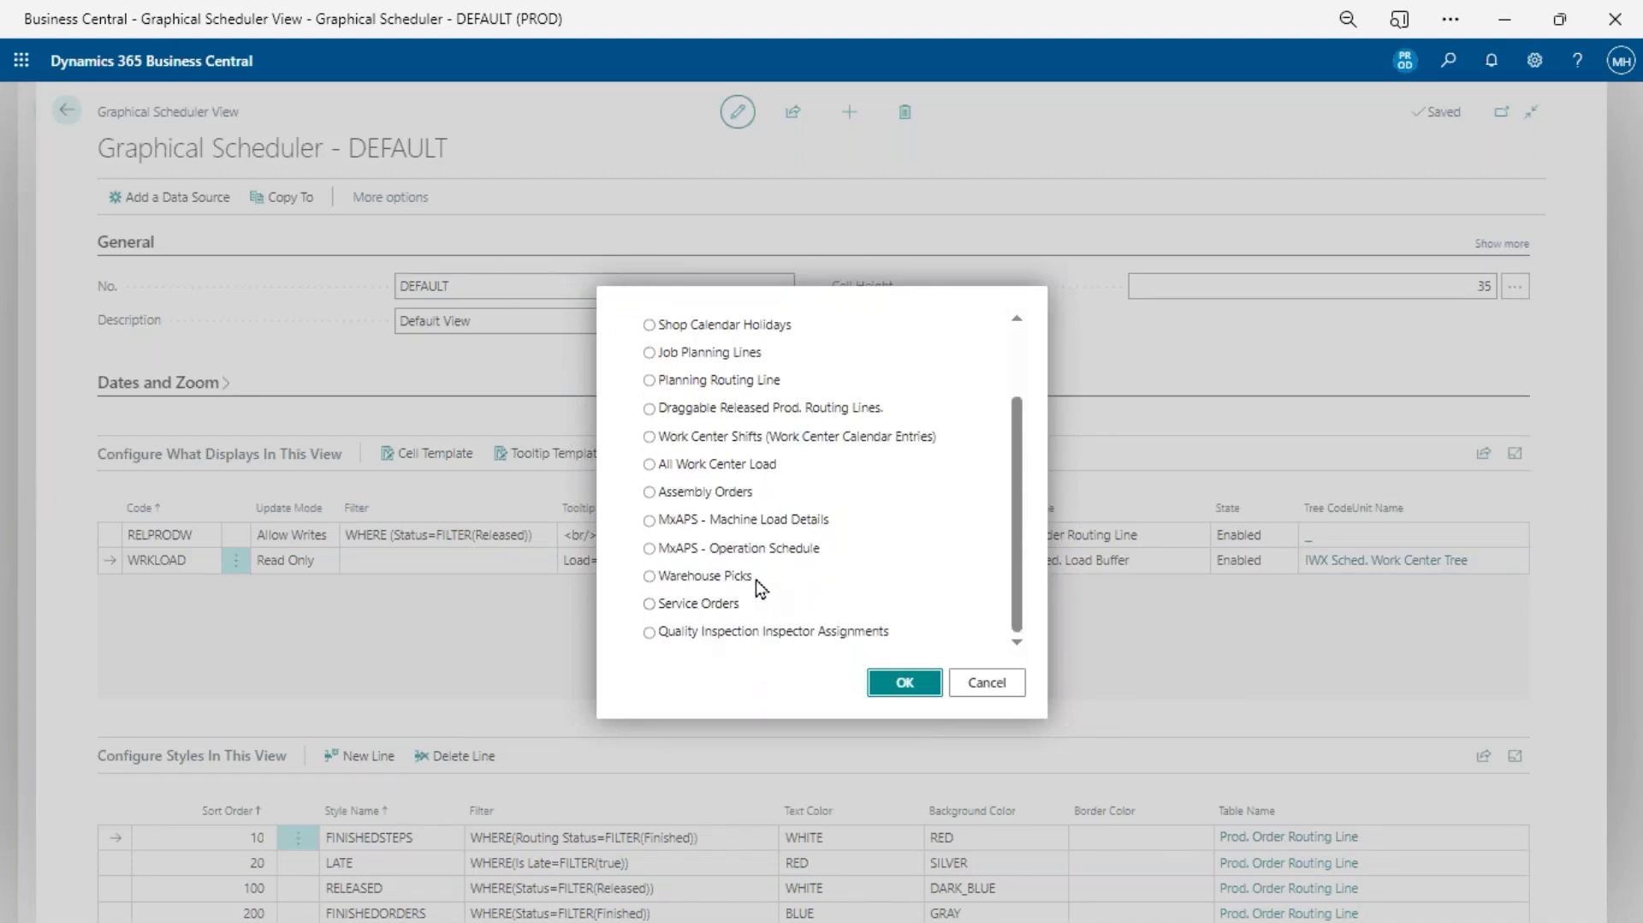
scroll(760, 587, up, 3)
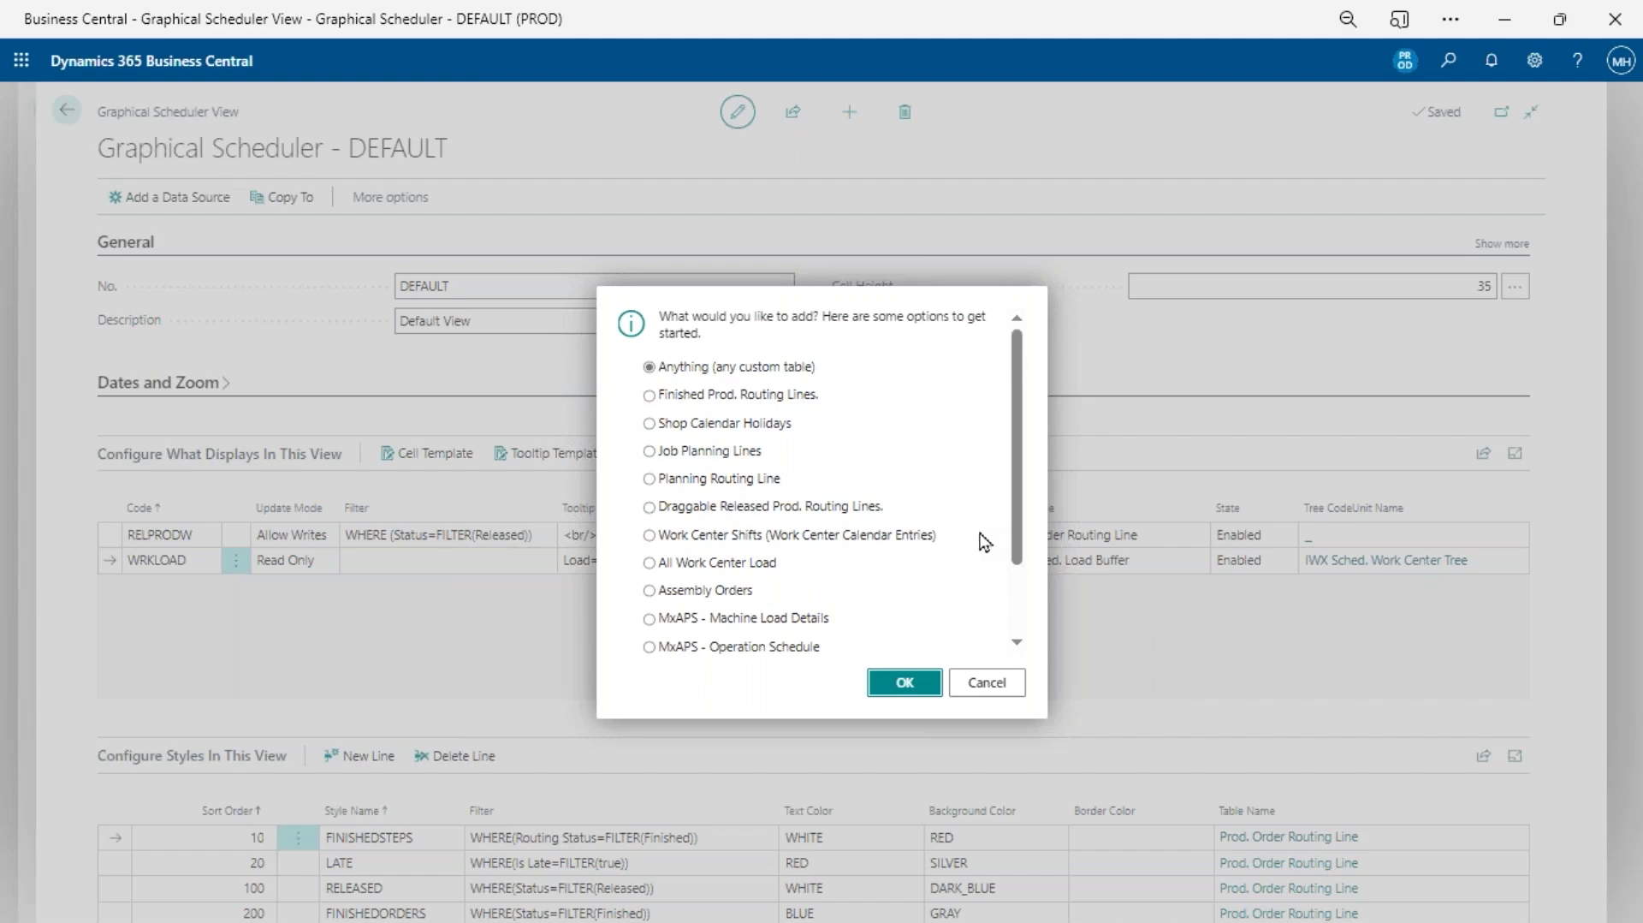
click(987, 682)
Step: Examine the DEFAULT view's style rules, including the LATE filter, and return to the scheduler without switching views
scroll(837, 784, down, 1)
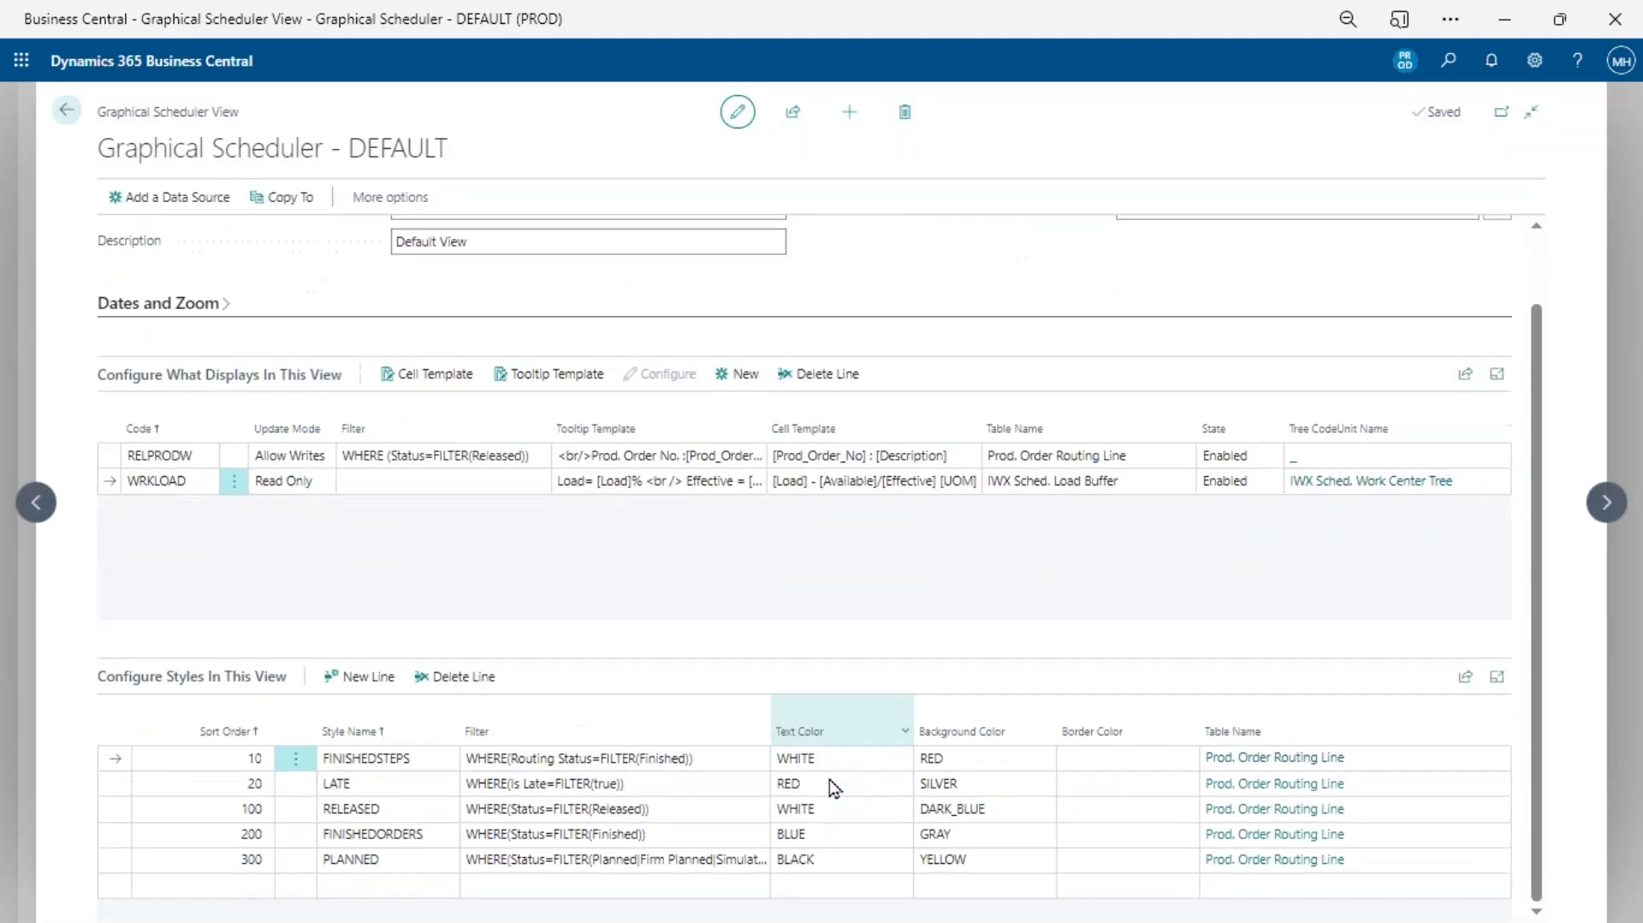
click(638, 789)
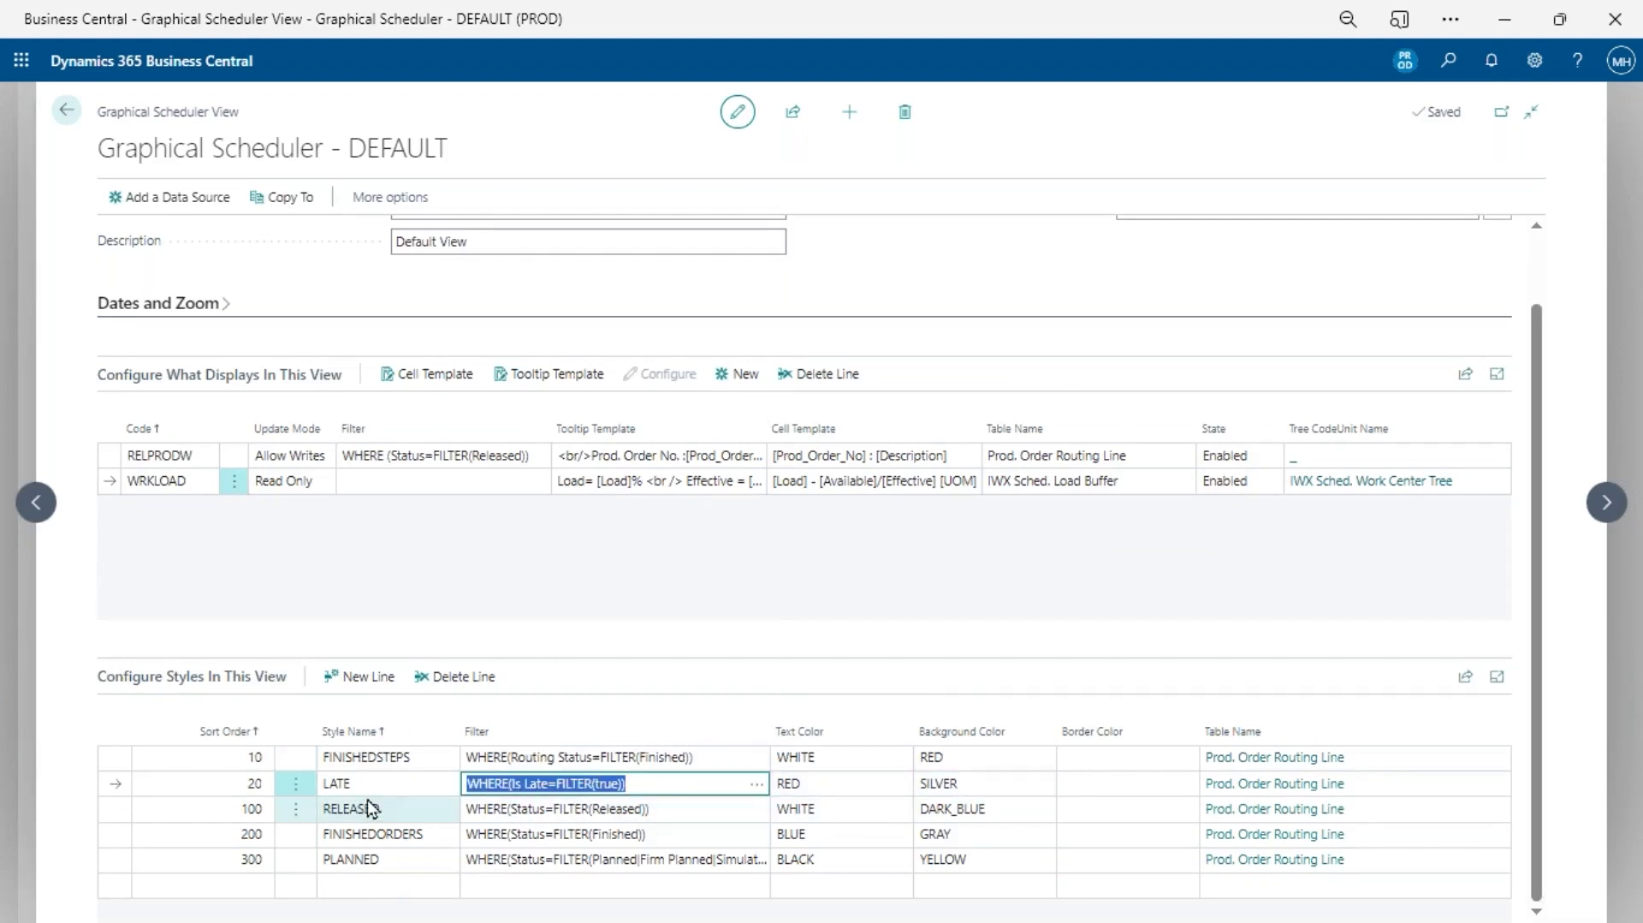
scroll(501, 767, up, 1)
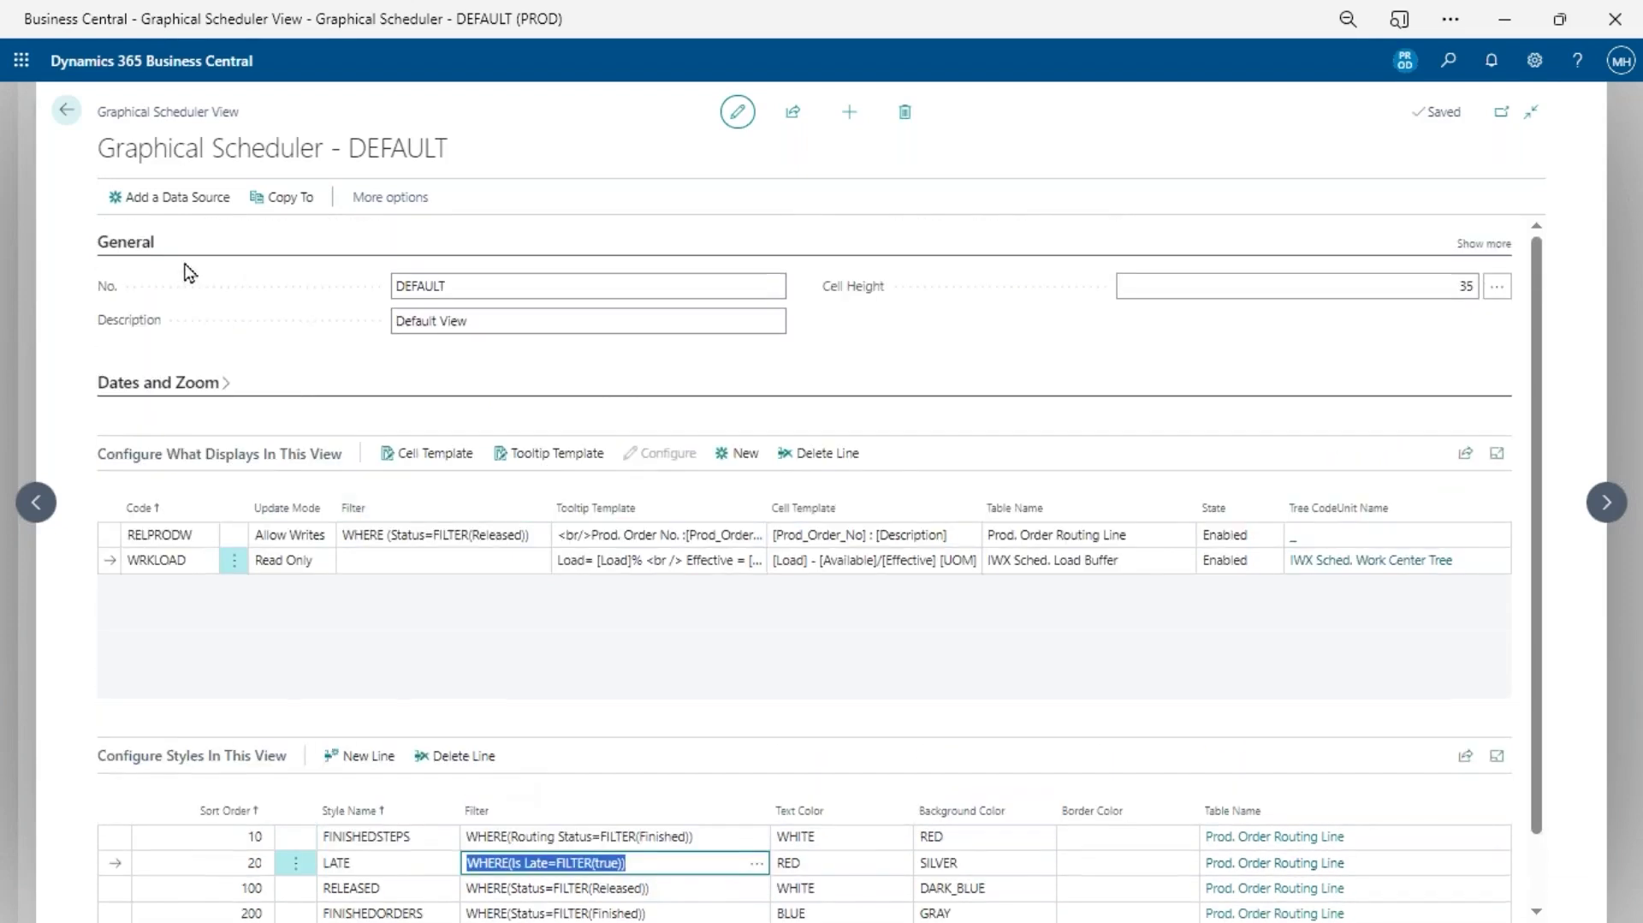
click(66, 110)
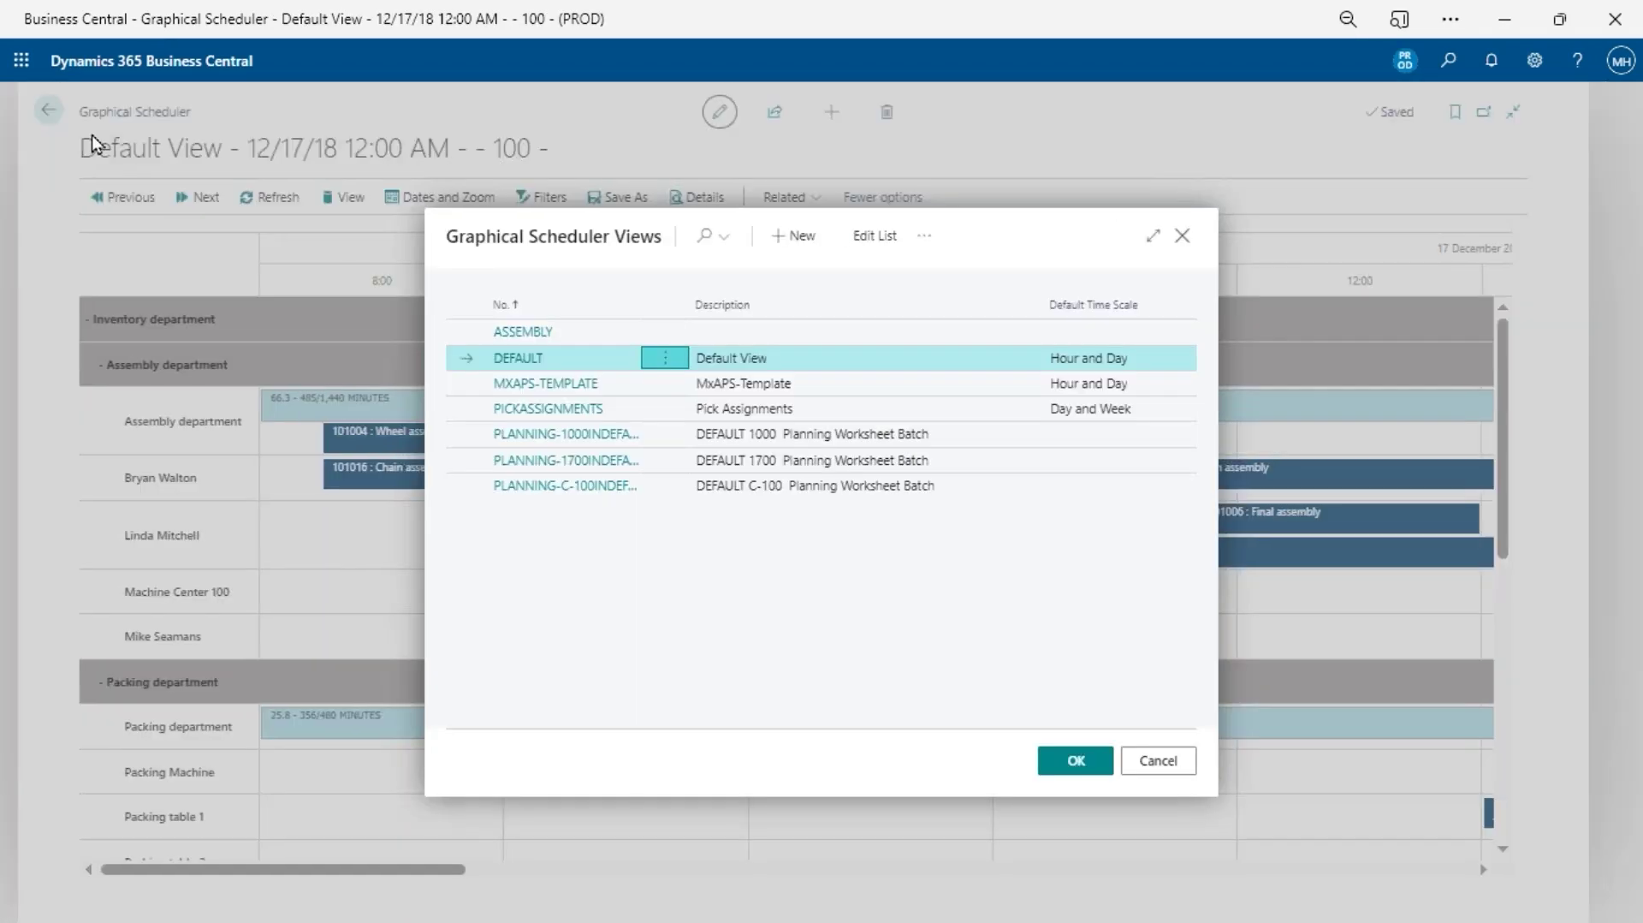
click(1174, 763)
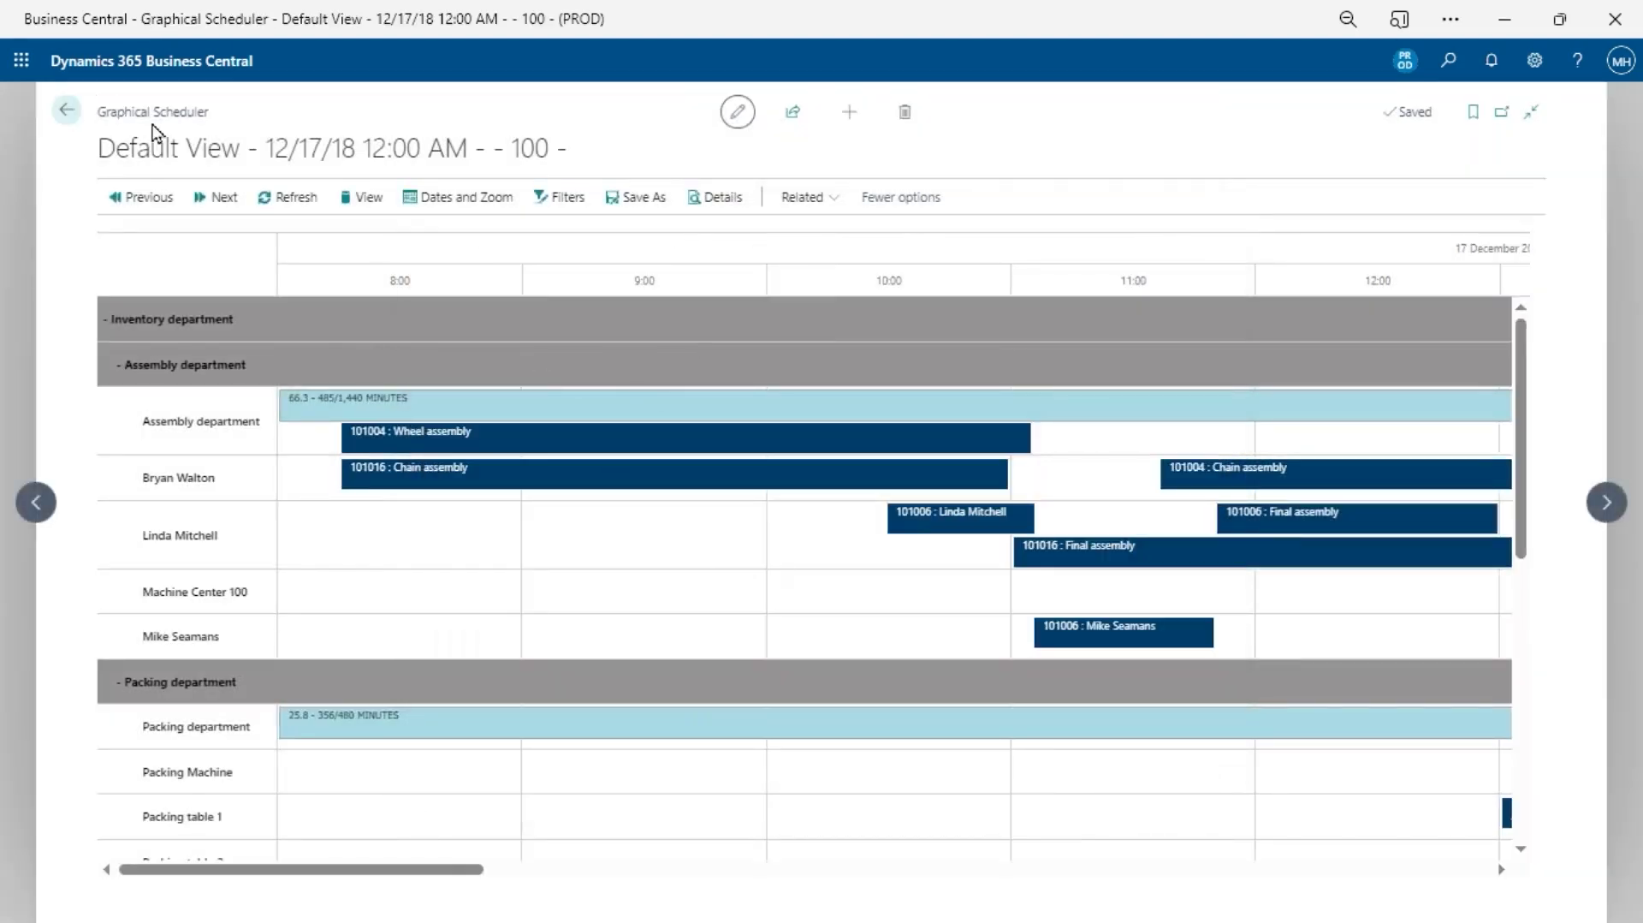
Step: Trace the Bicycle order's linked operations from the 10:29 and 11:05 bars through final assembly to packing on the timeline
mouse_move(350, 451)
click(959, 521)
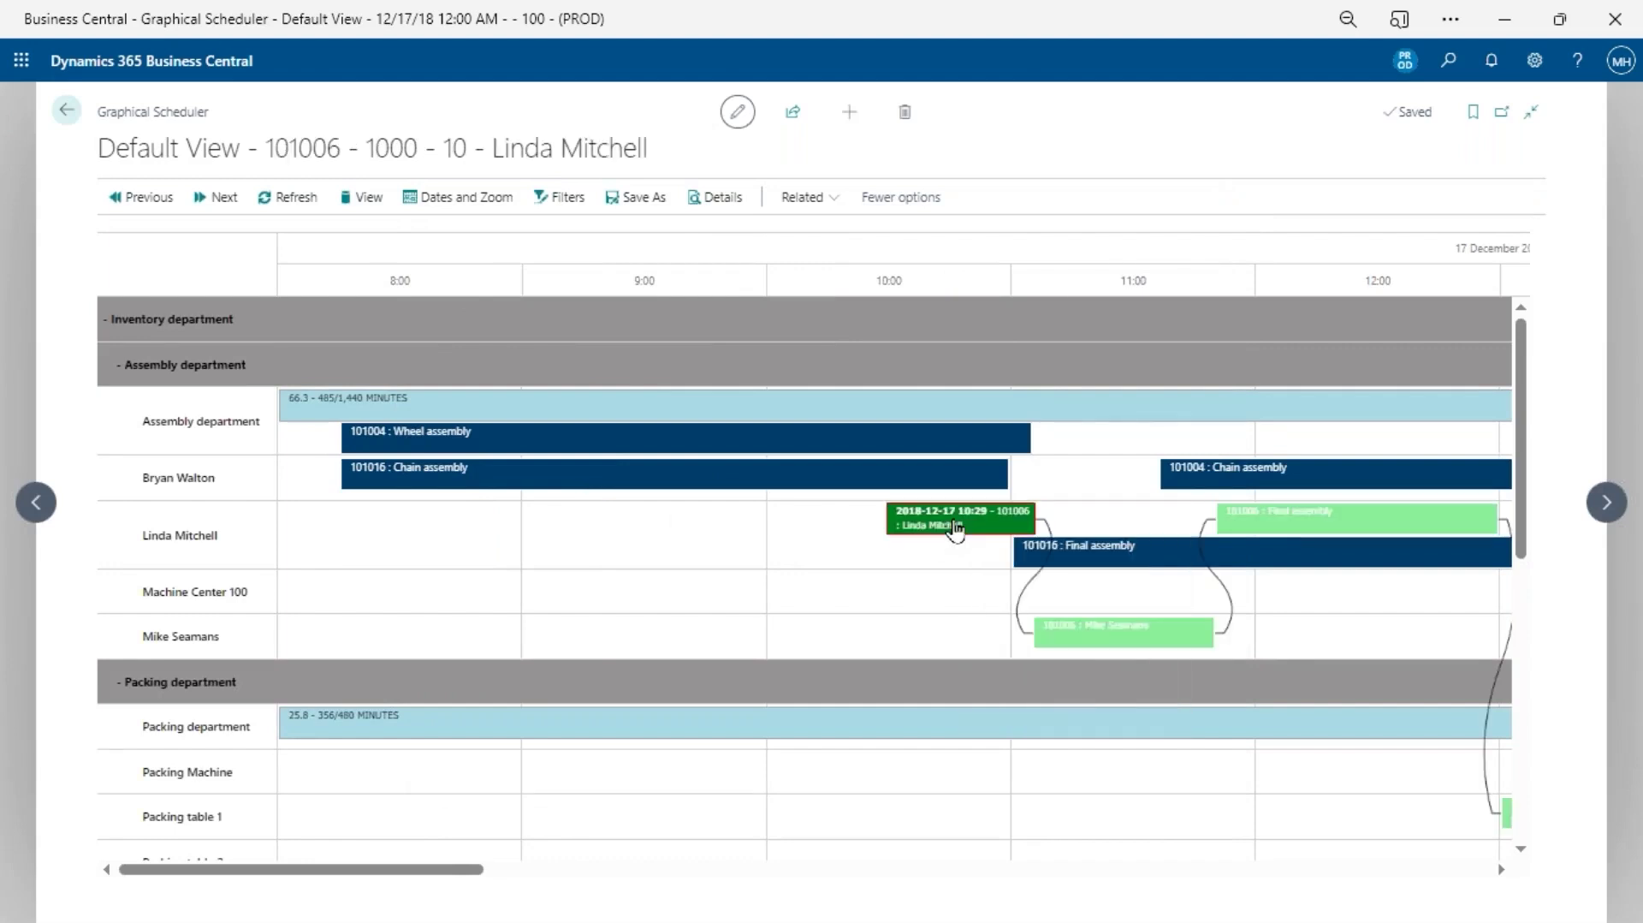
drag(433, 871, 539, 873)
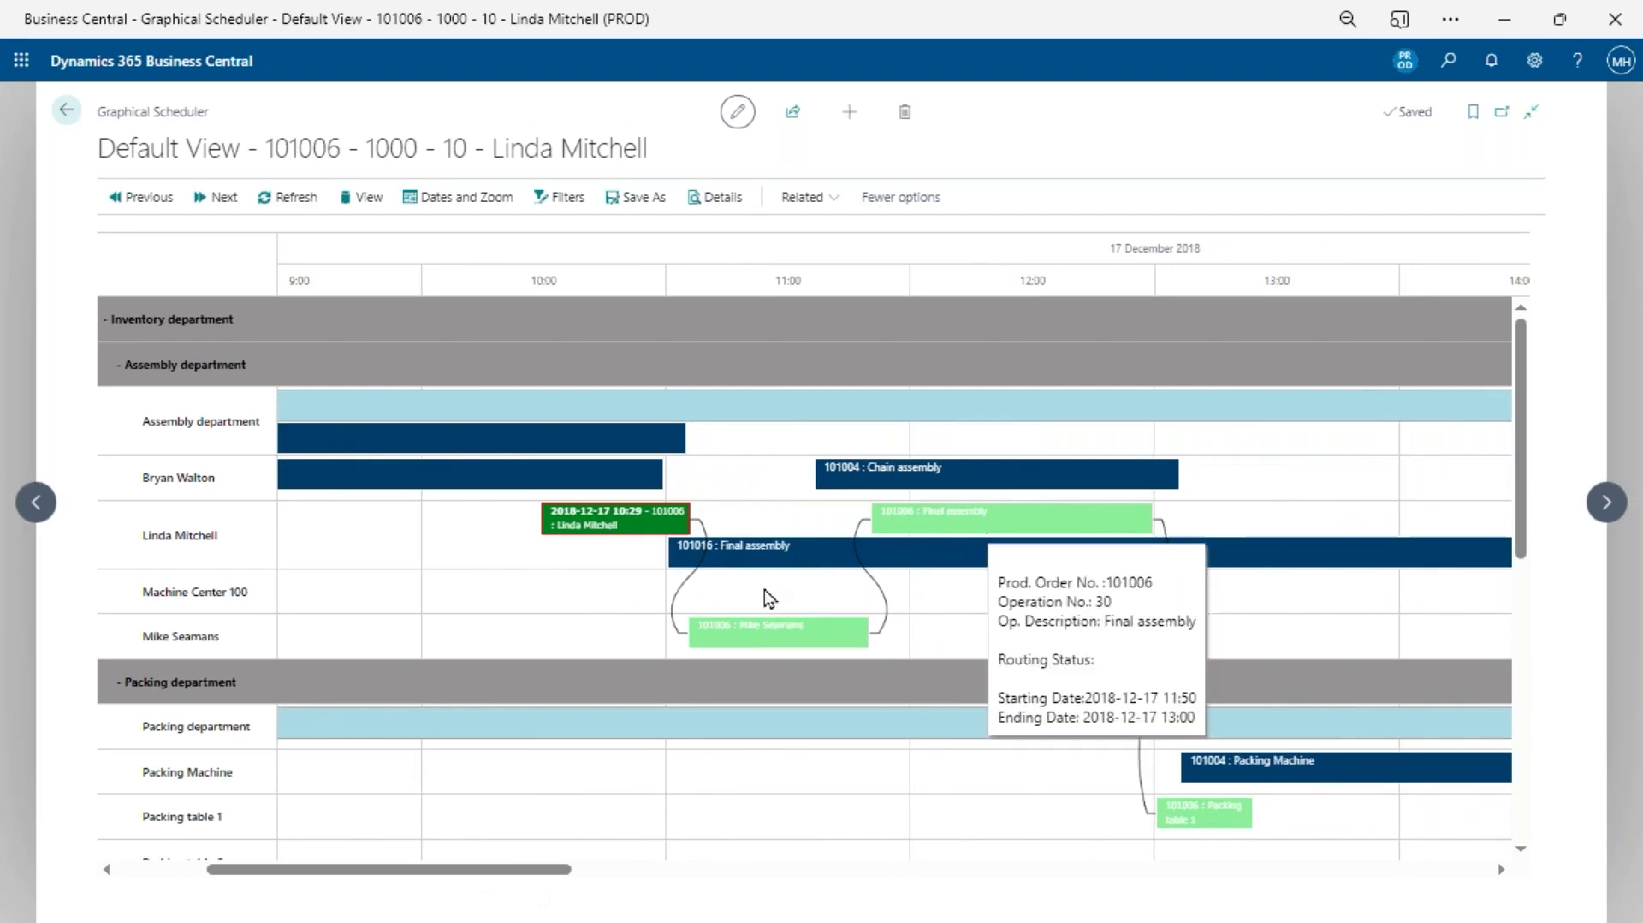
click(809, 640)
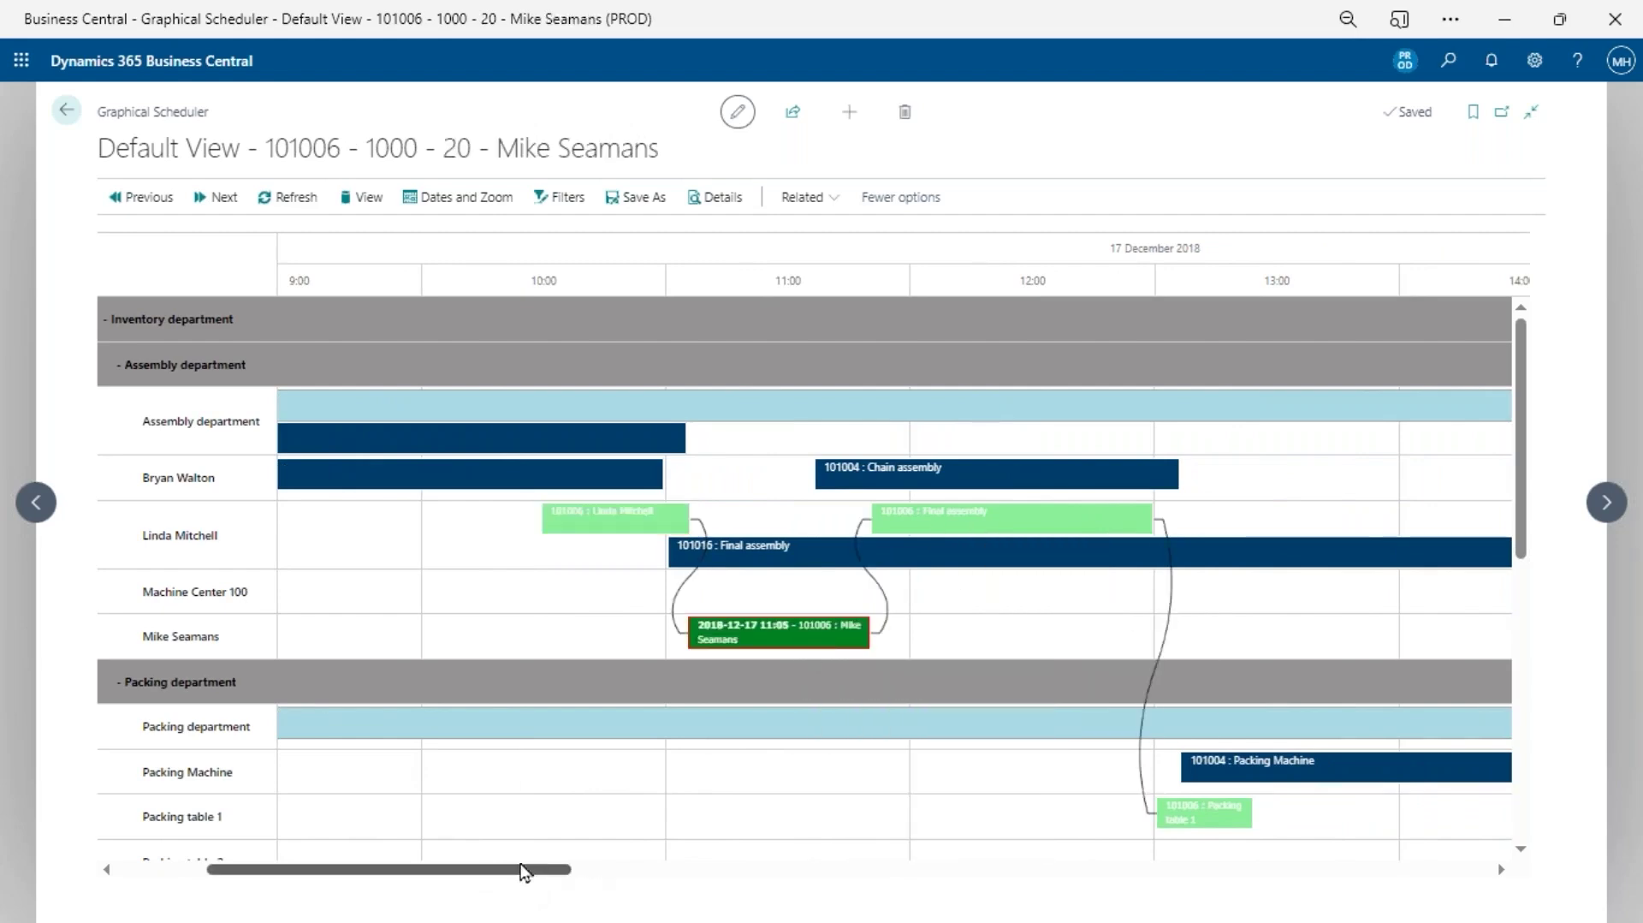
drag(525, 869, 326, 881)
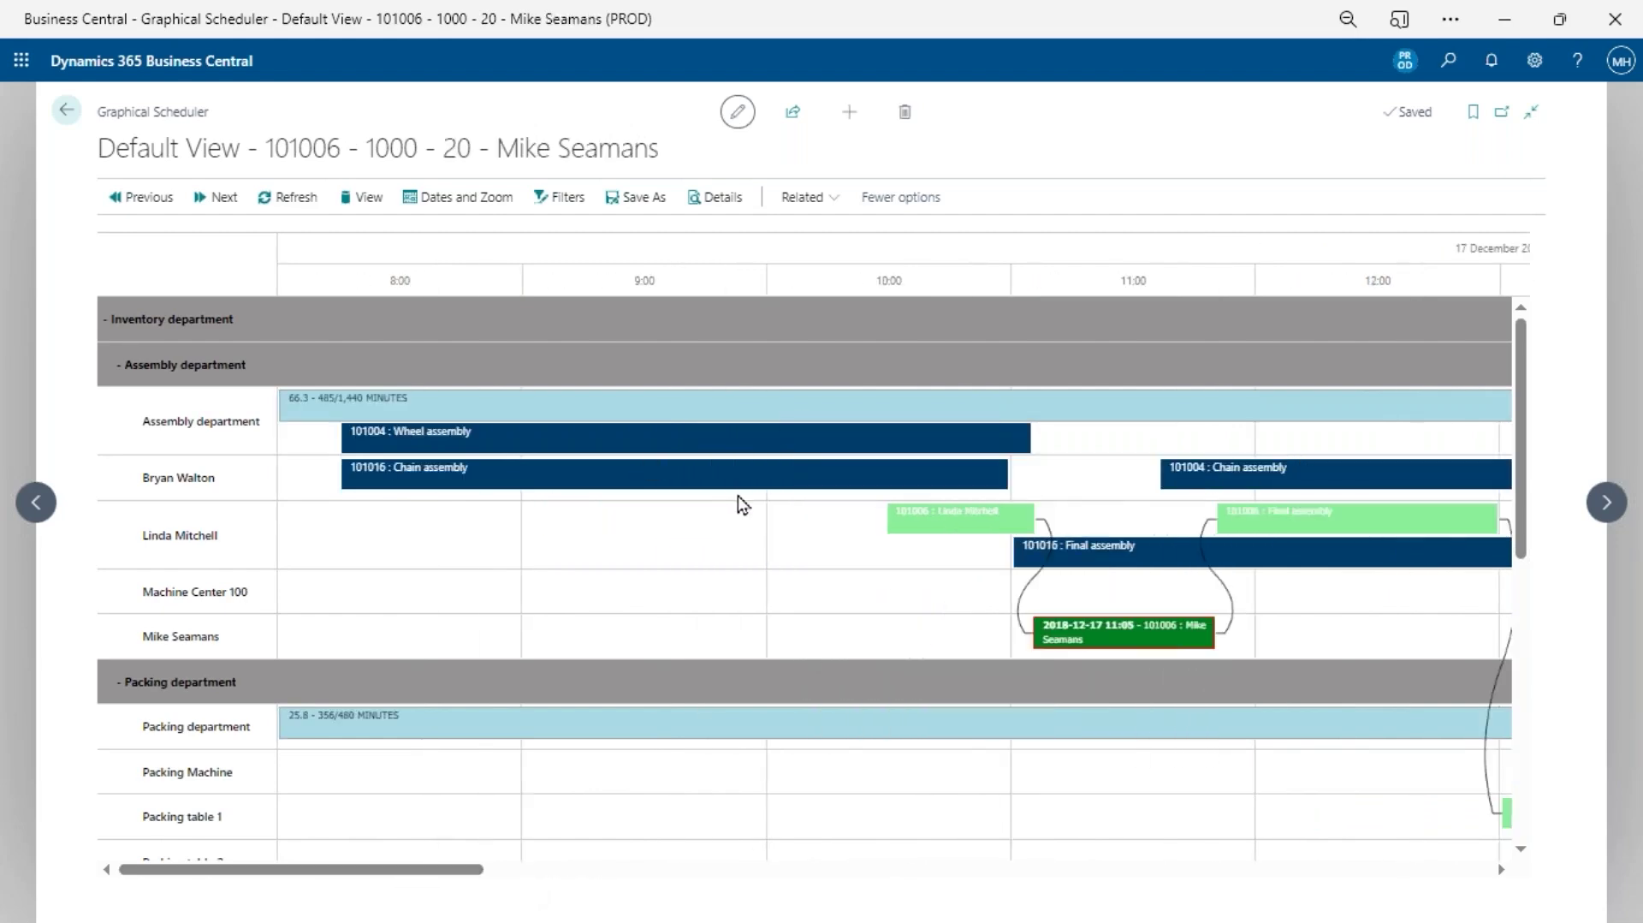
mouse_move(668, 495)
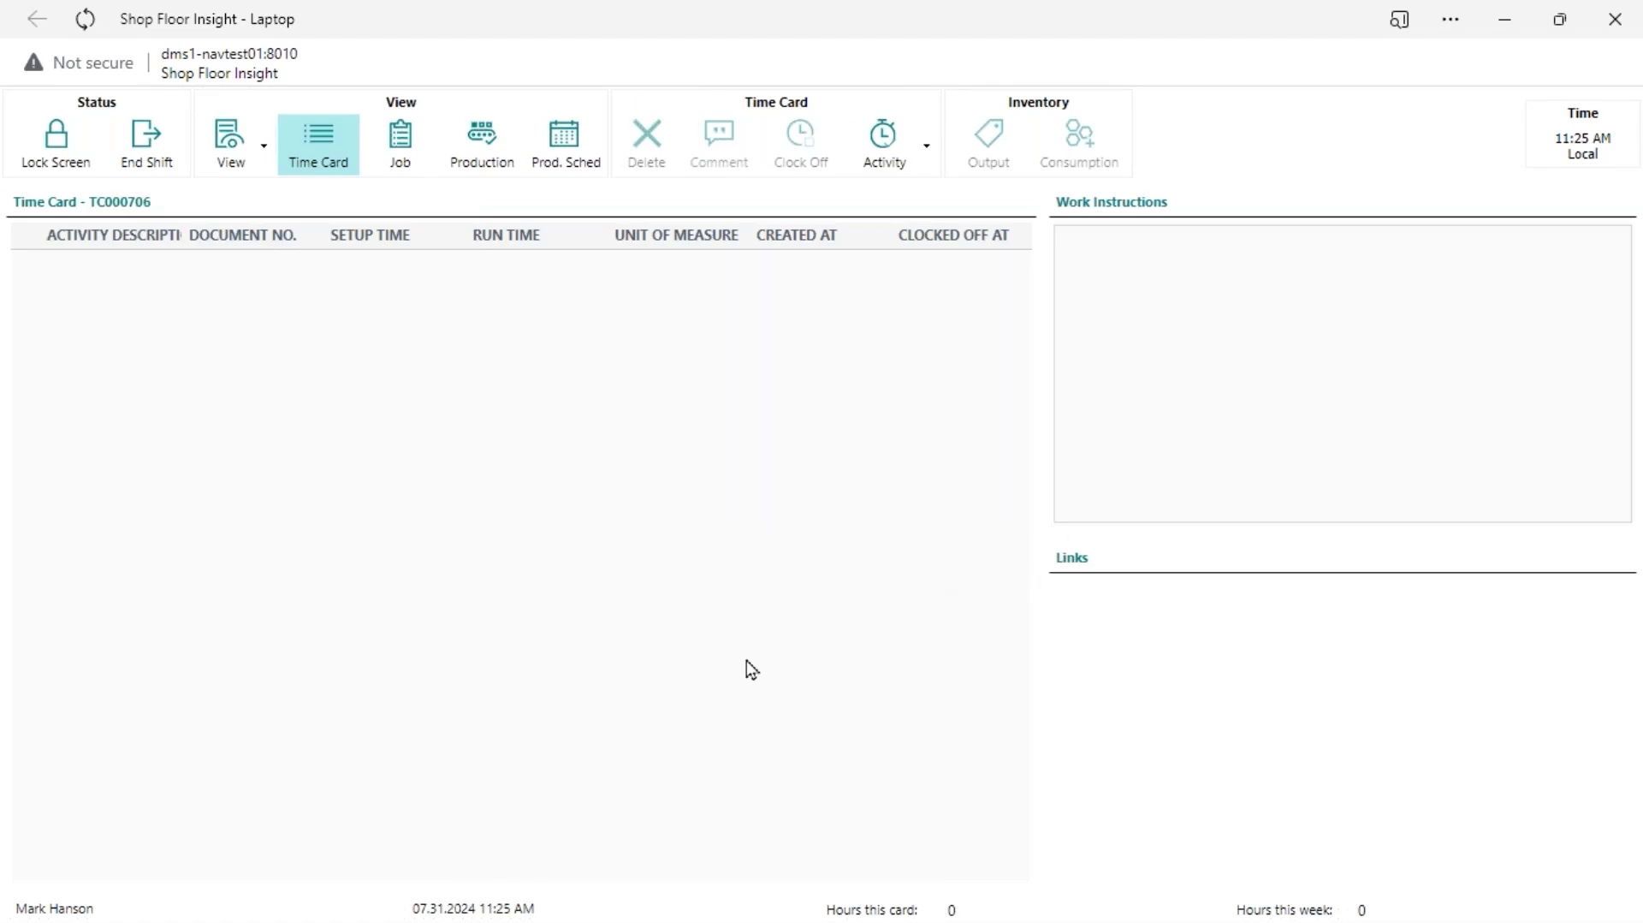
Step: Switch to Shop Floor Insight and log in with the employee's badge
click(685, 449)
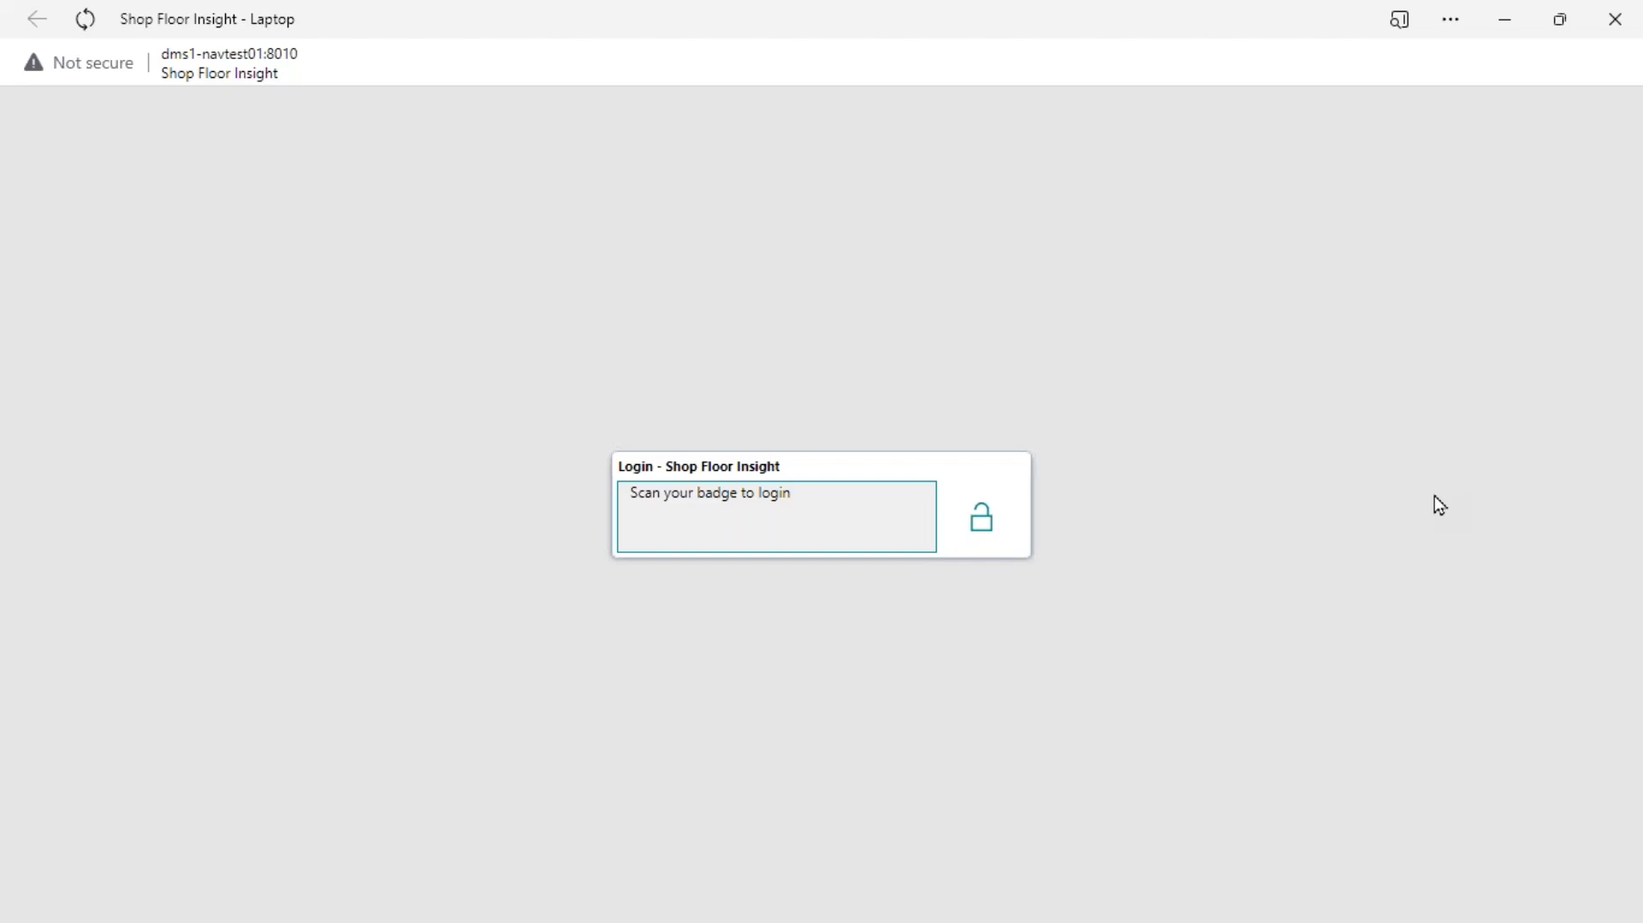
key(Return)
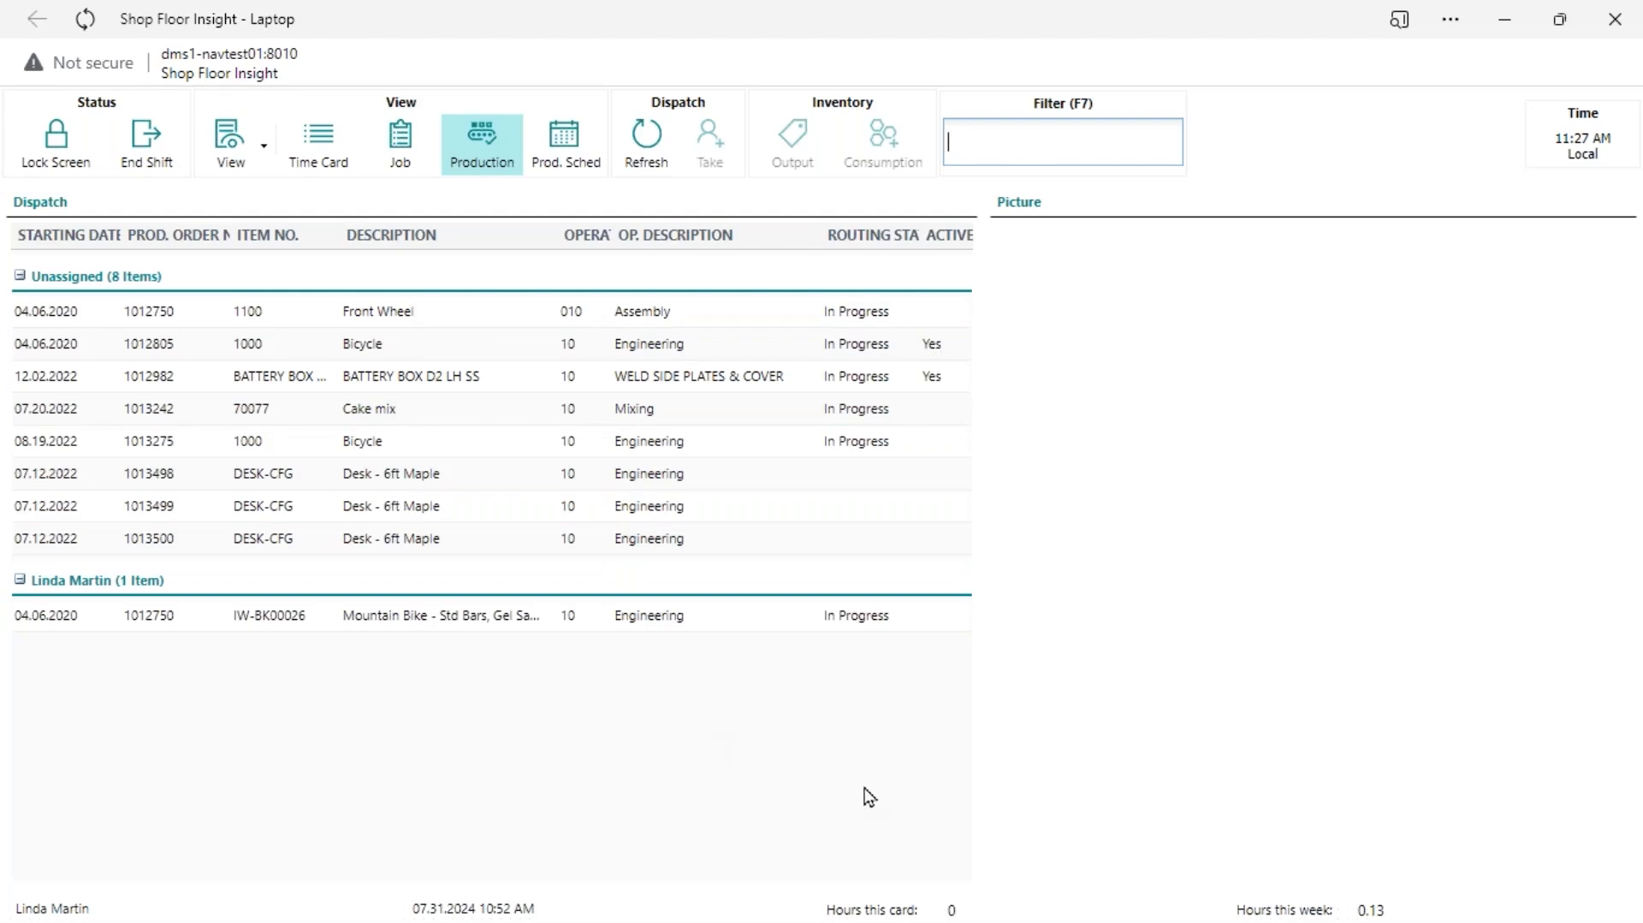
Step: Clock on to the unassigned WELD SIDE PLATES & COVER operation for BATTERY BOX D2 LH SS from the production dispatch list
key(ctrl+plus)
key(ctrl+plus)
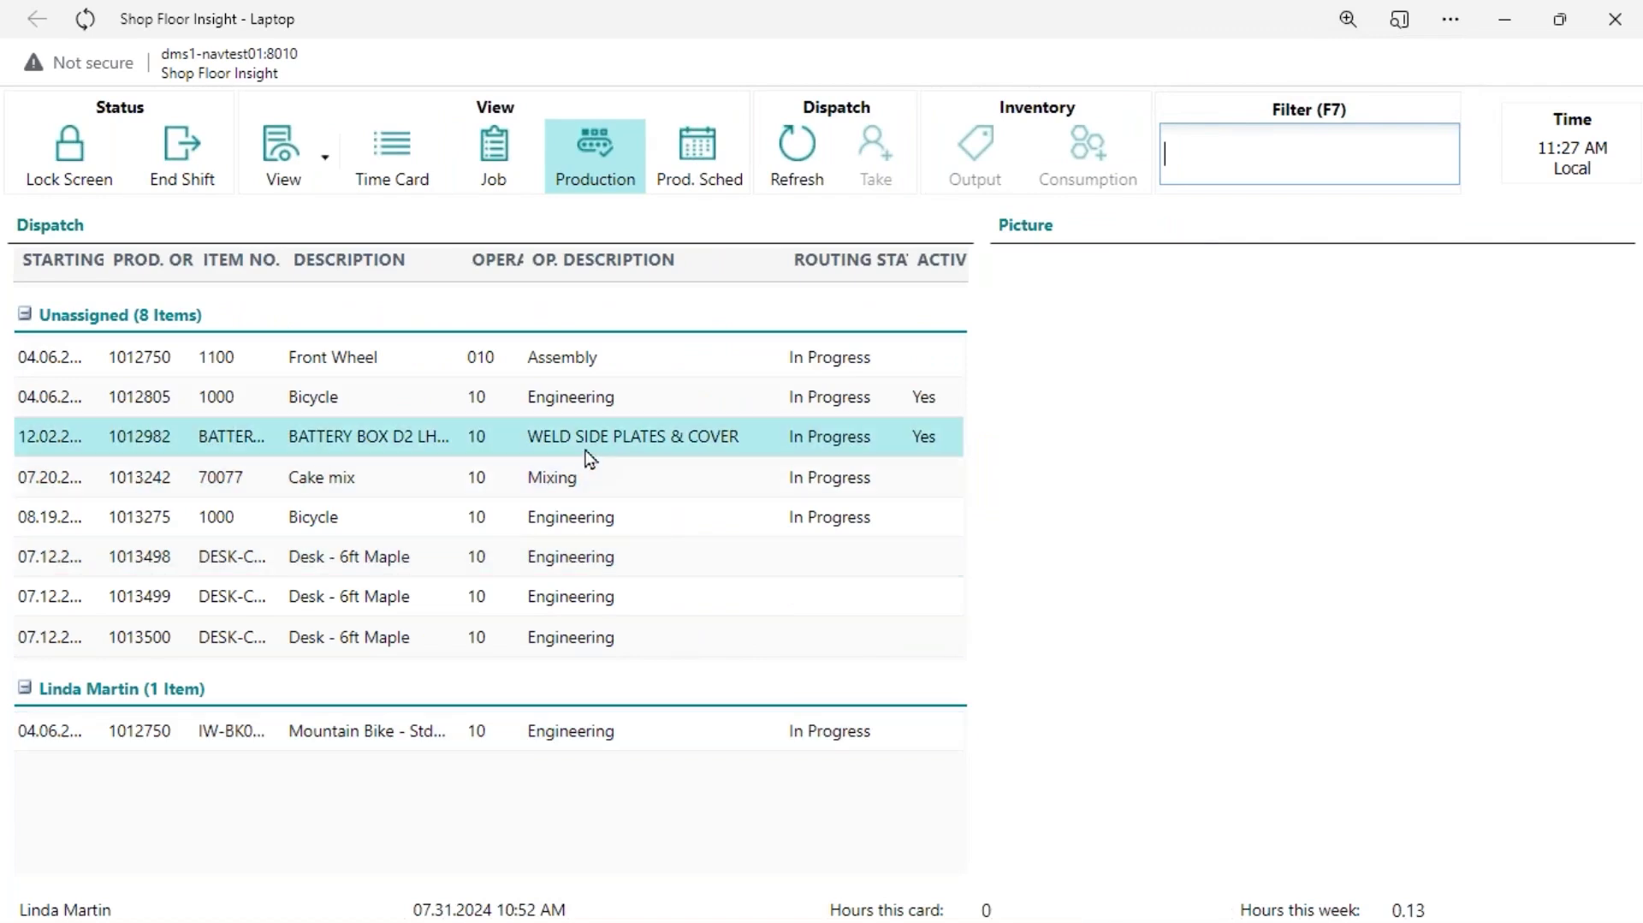
click(369, 445)
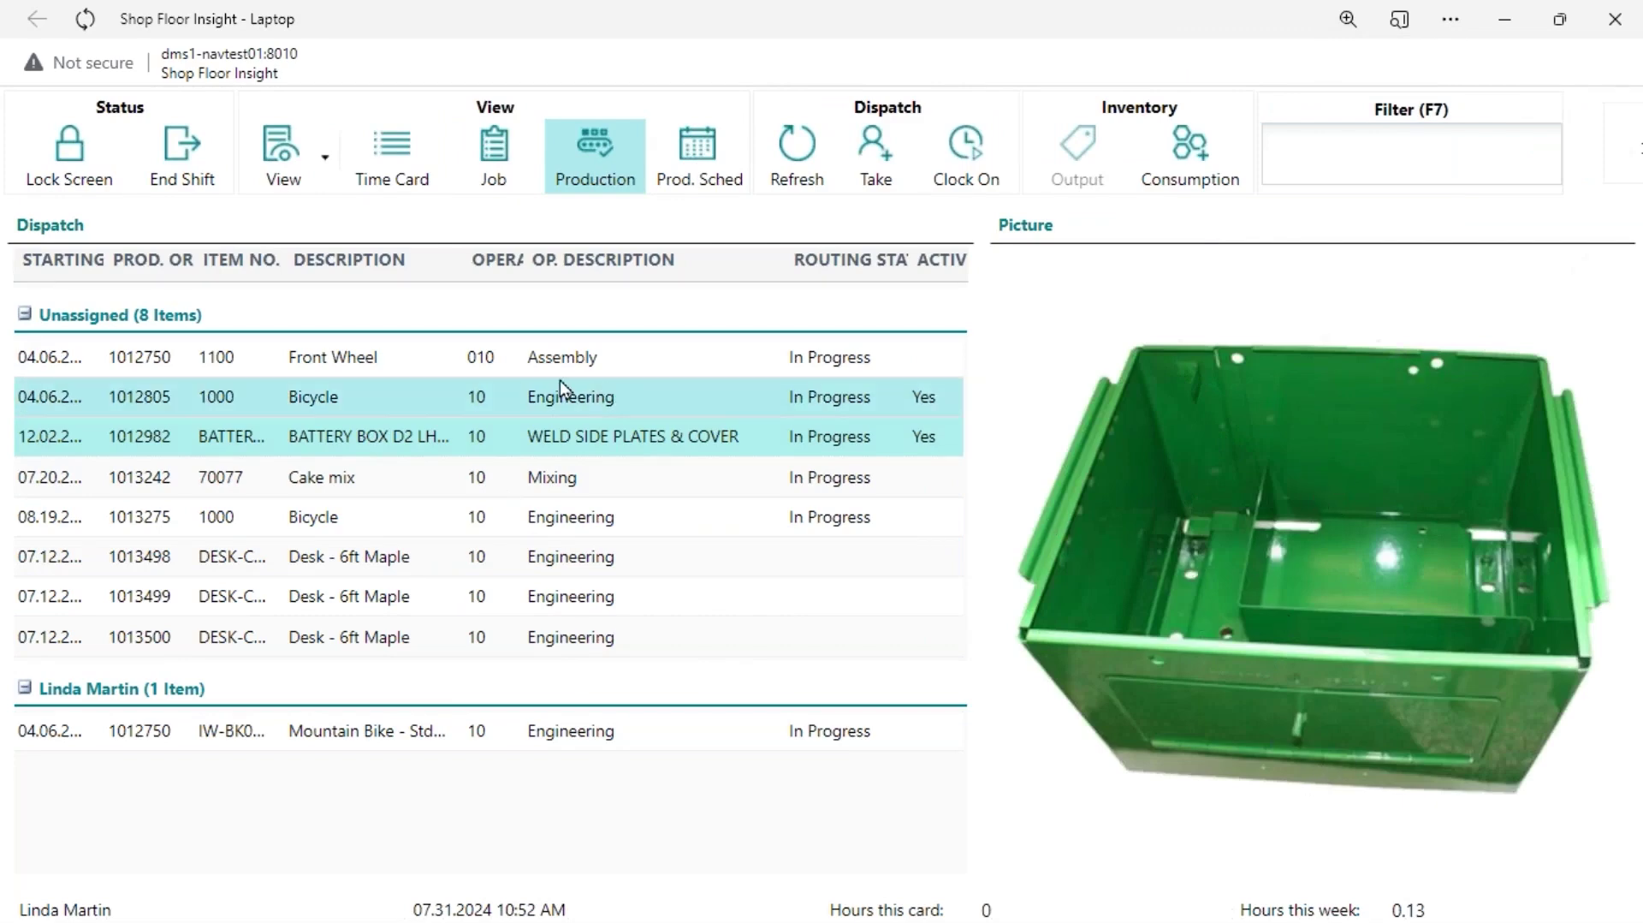
click(961, 163)
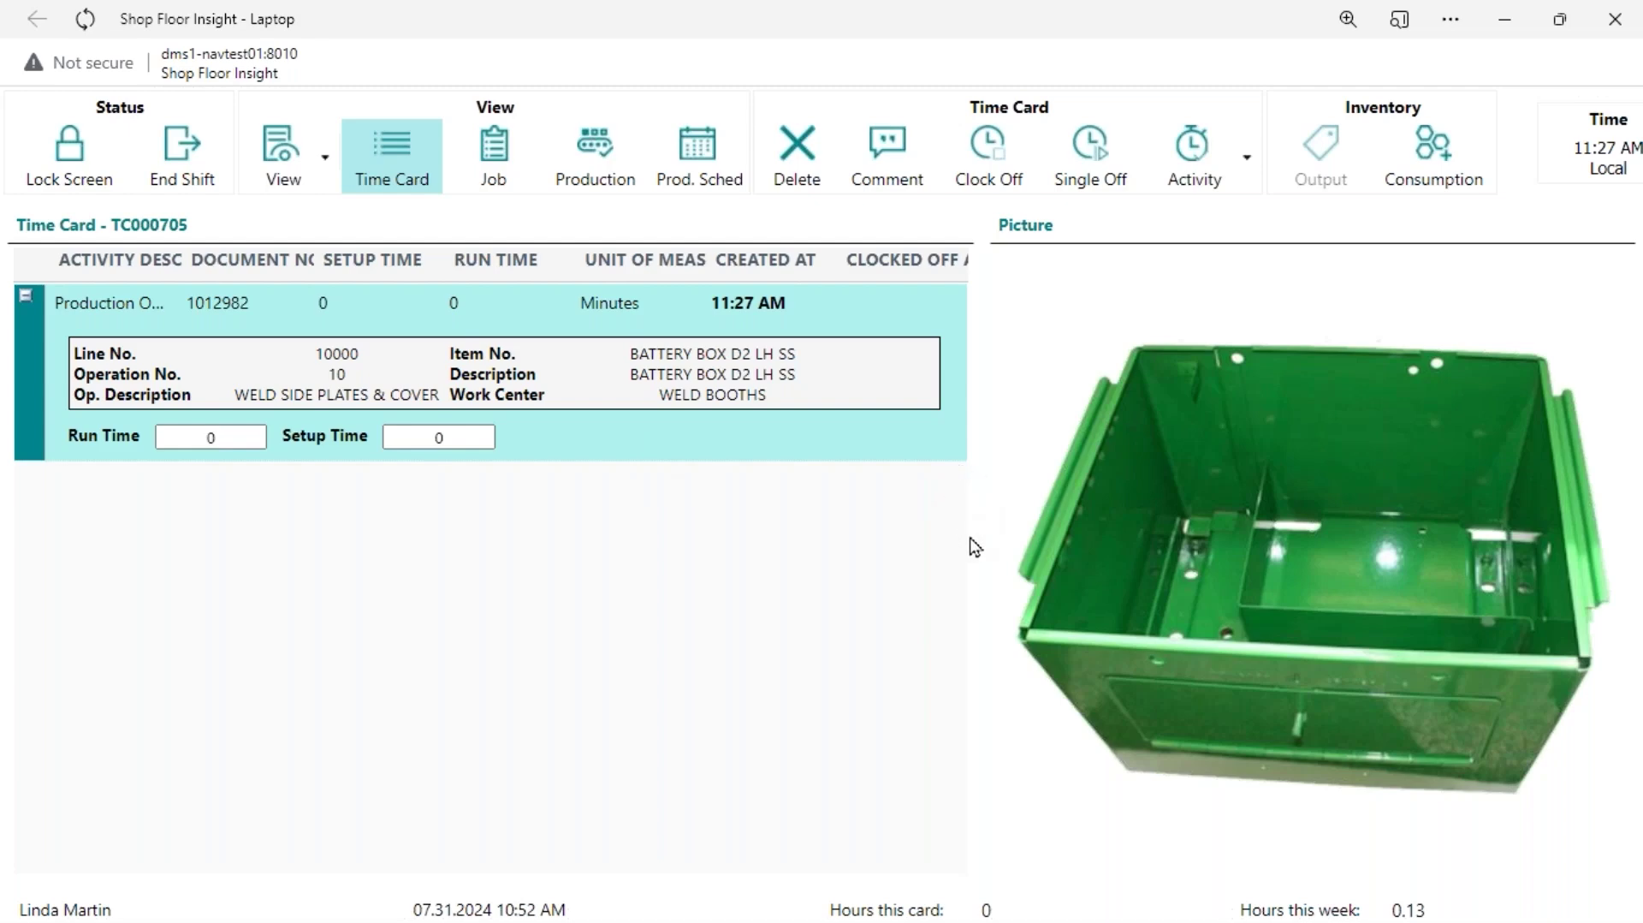
Step: Widen the time card pane beside the item picture and restore the page zoom to its normal level
drag(985, 538, 1080, 549)
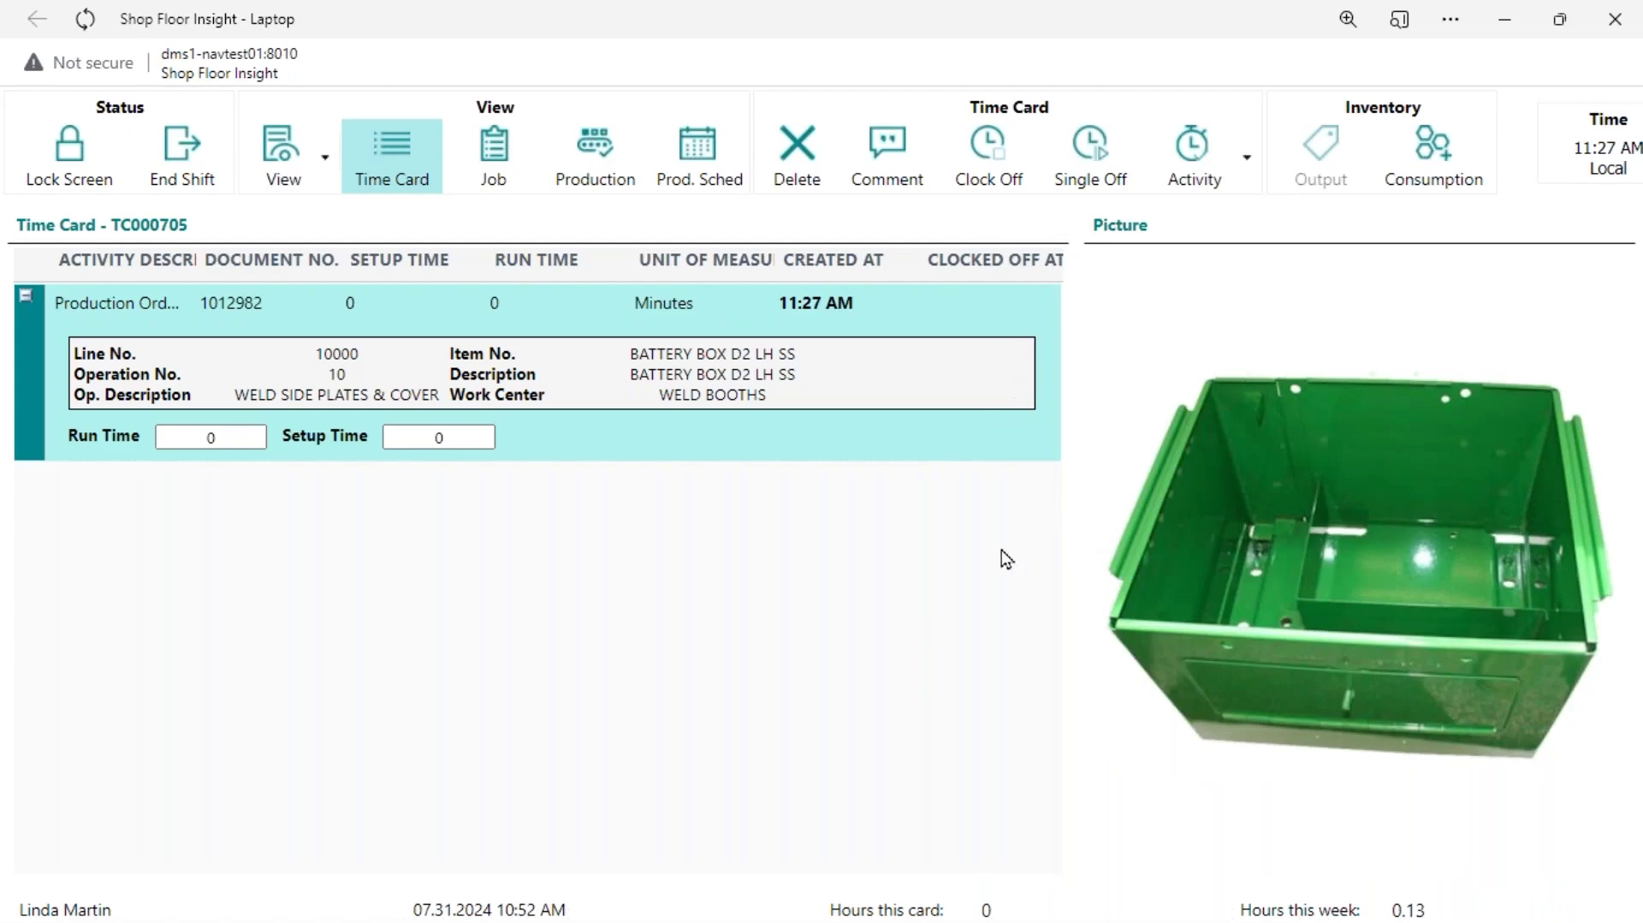
mouse_move(1104, 631)
key(ctrl+minus)
key(ctrl+minus)
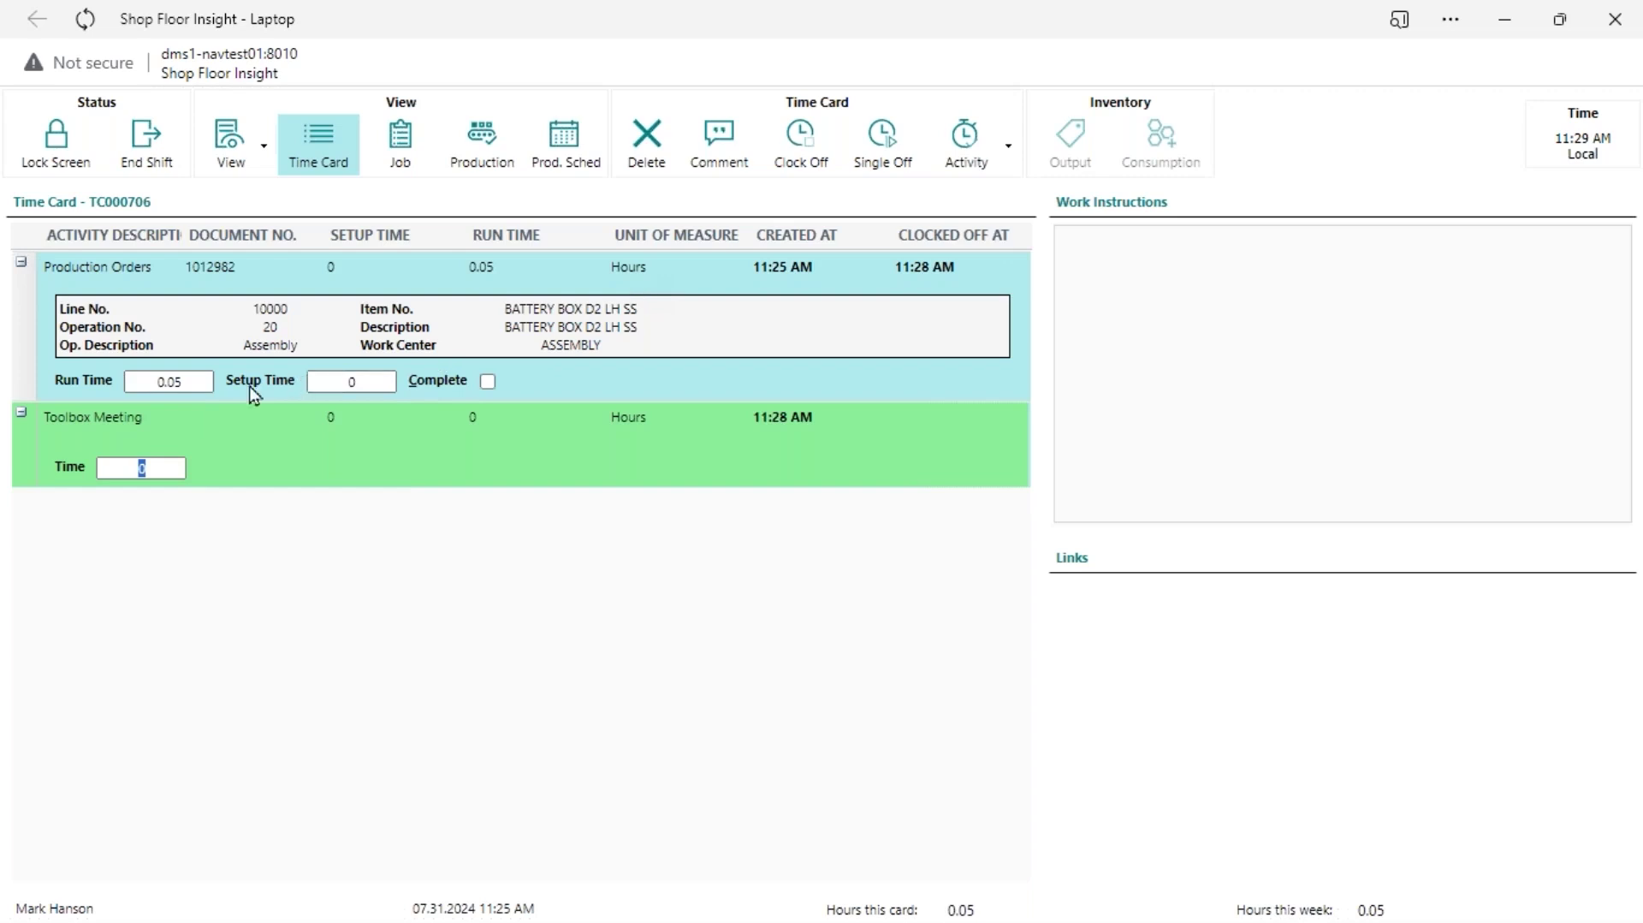
Step: Check the time card entries for the BATTERY BOX D2 LH SS Assembly operation and the Toolbox Meeting
click(191, 381)
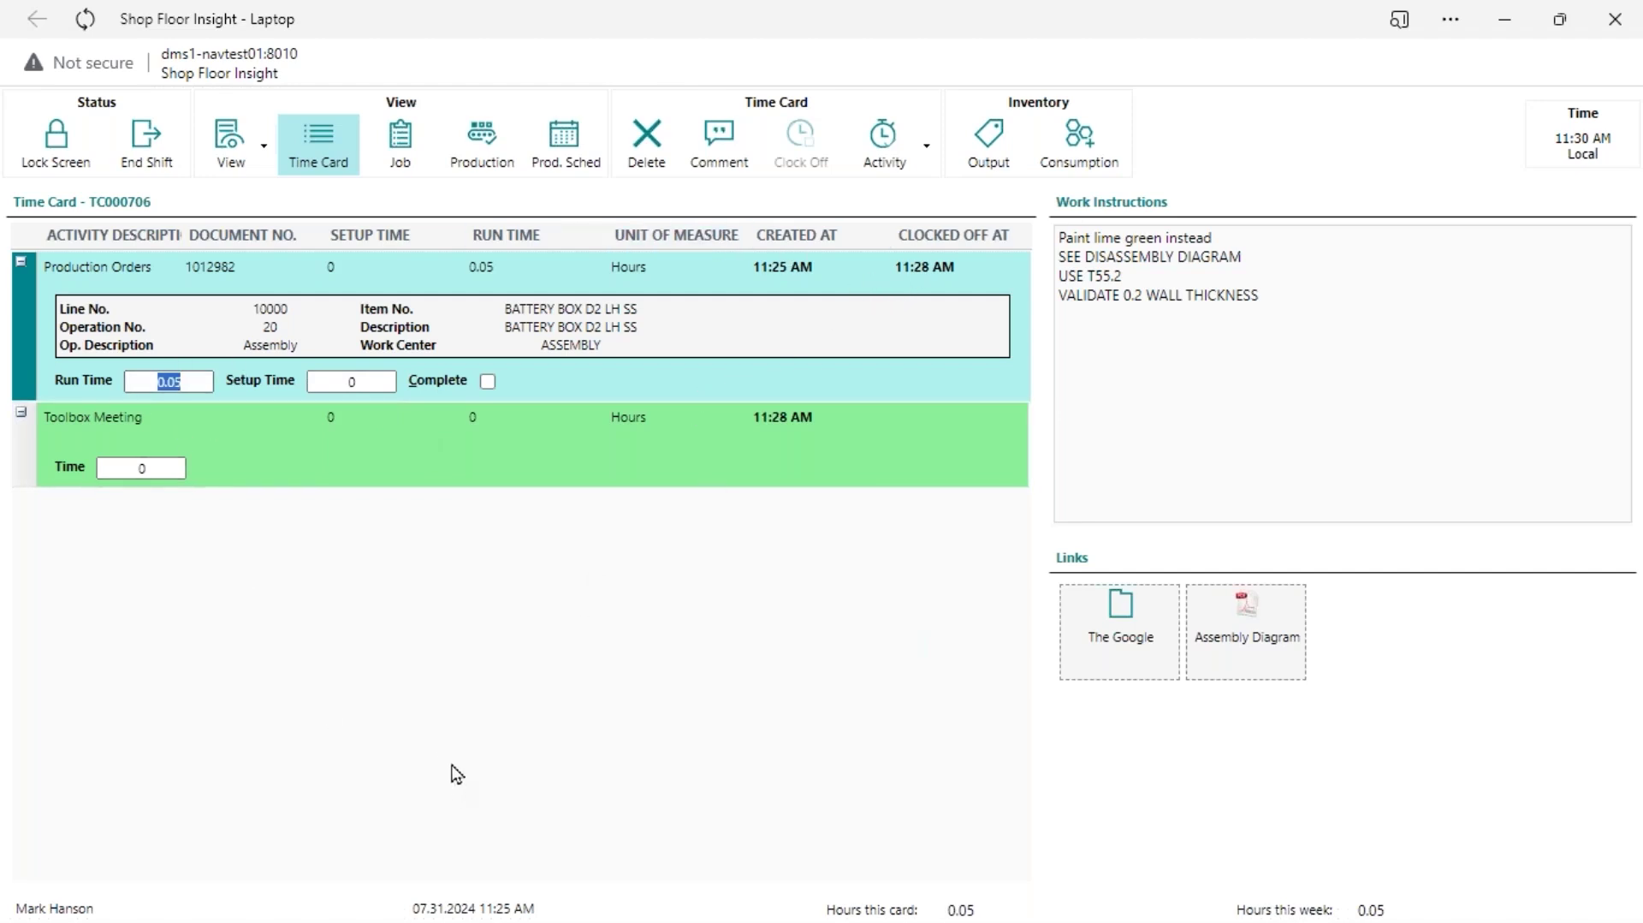
click(239, 461)
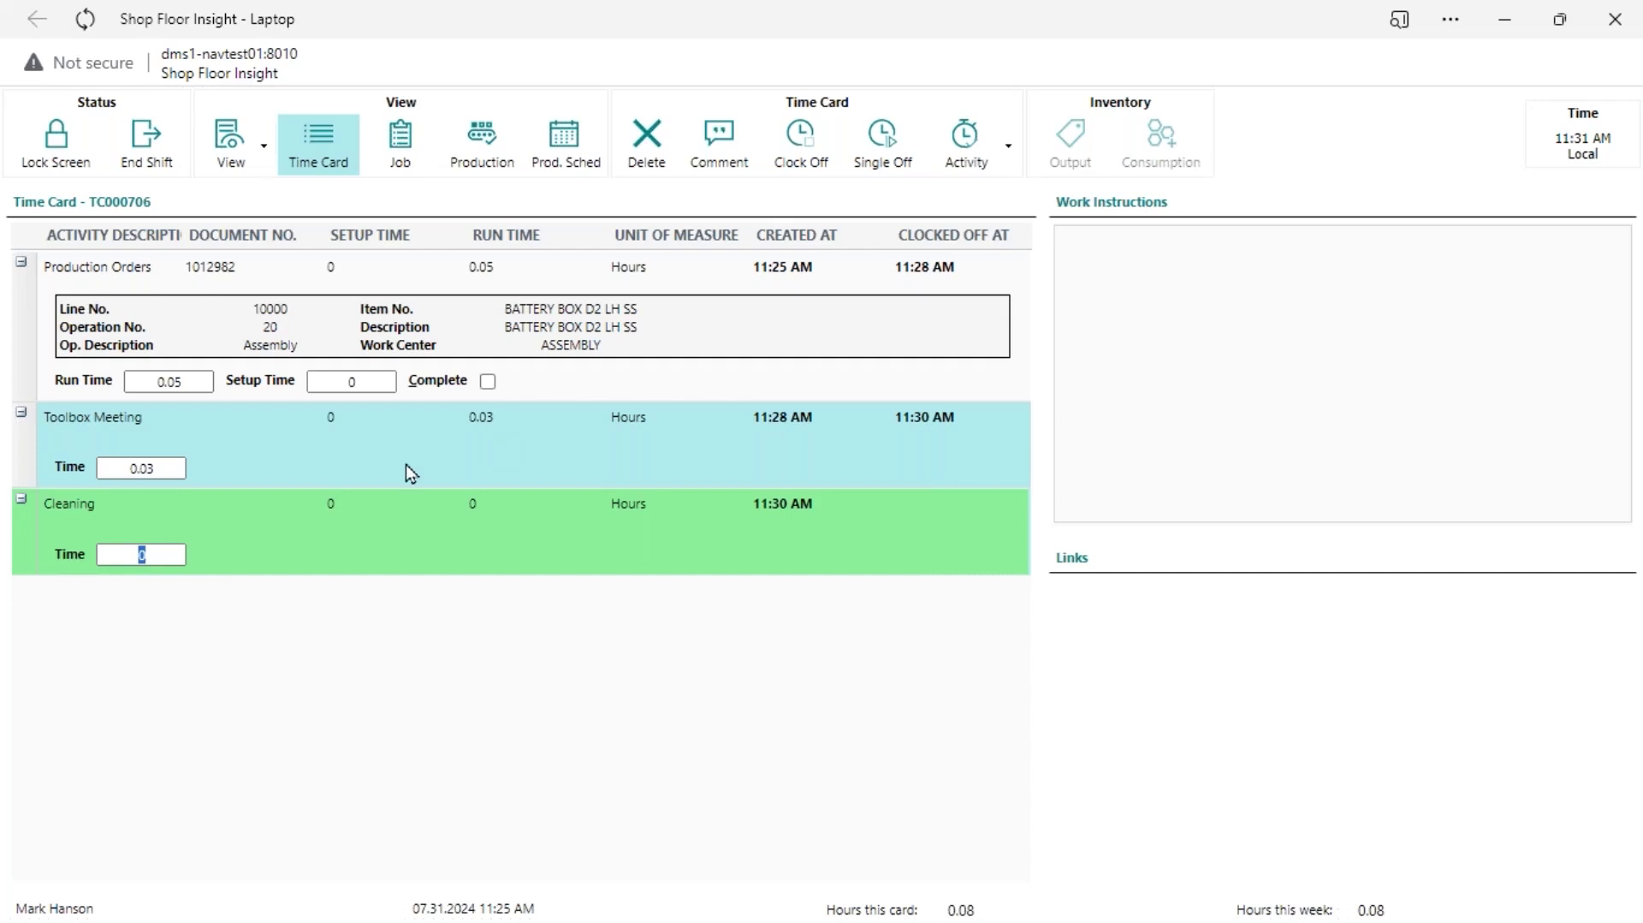
Step: Clock on to the Consulting task 1010 of job J00010 from the job dispatch list
click(409, 153)
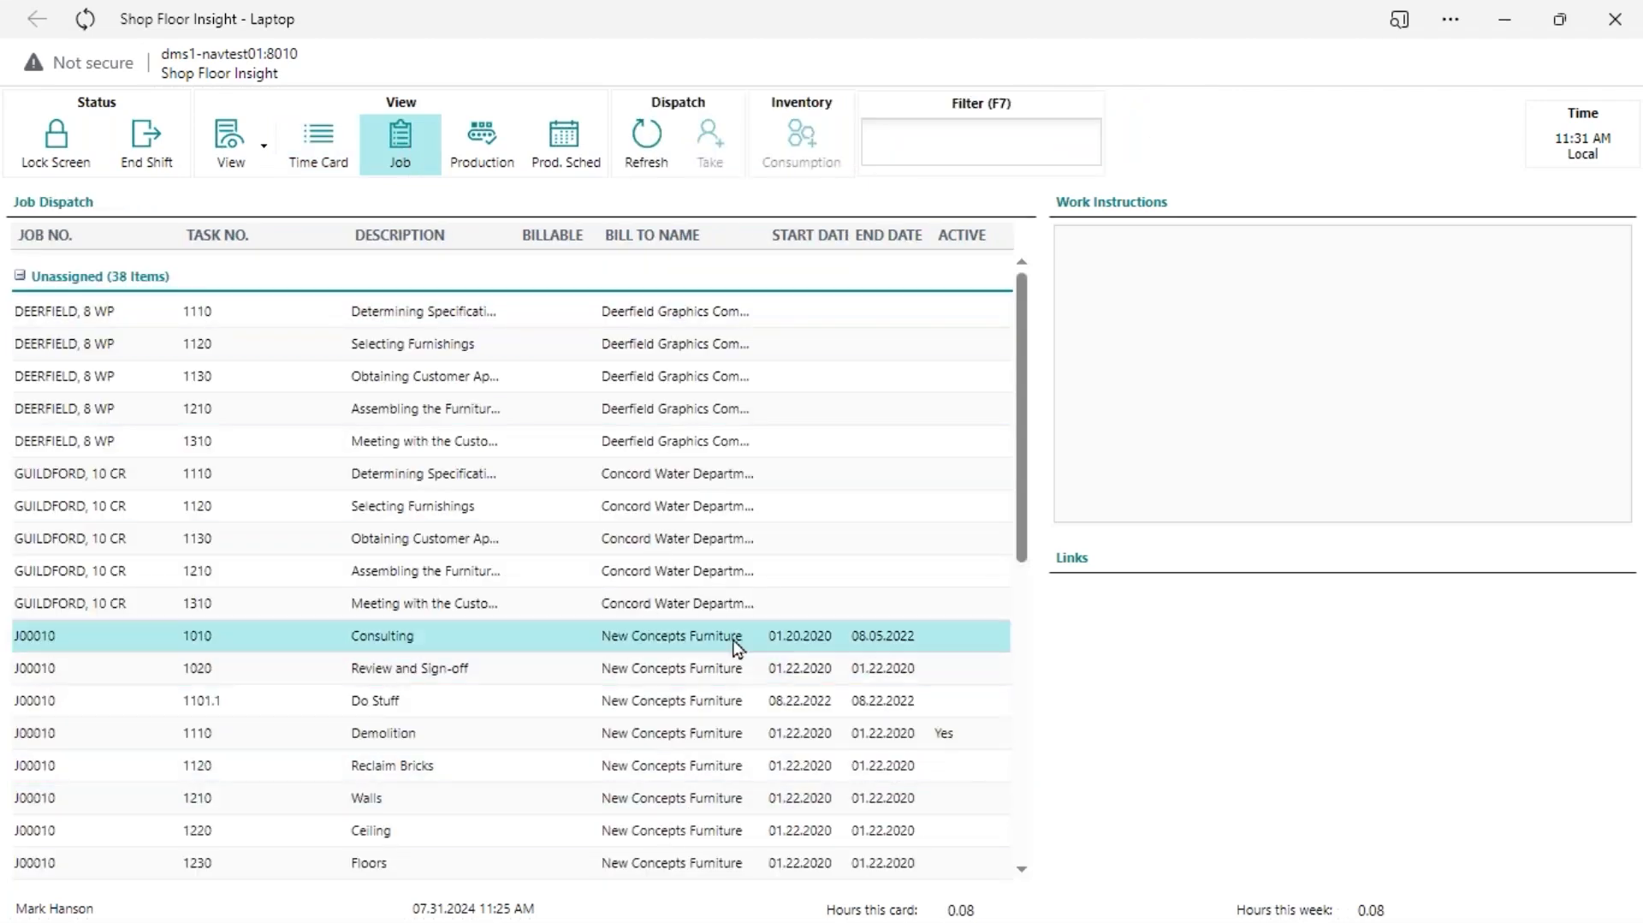
click(734, 646)
click(782, 141)
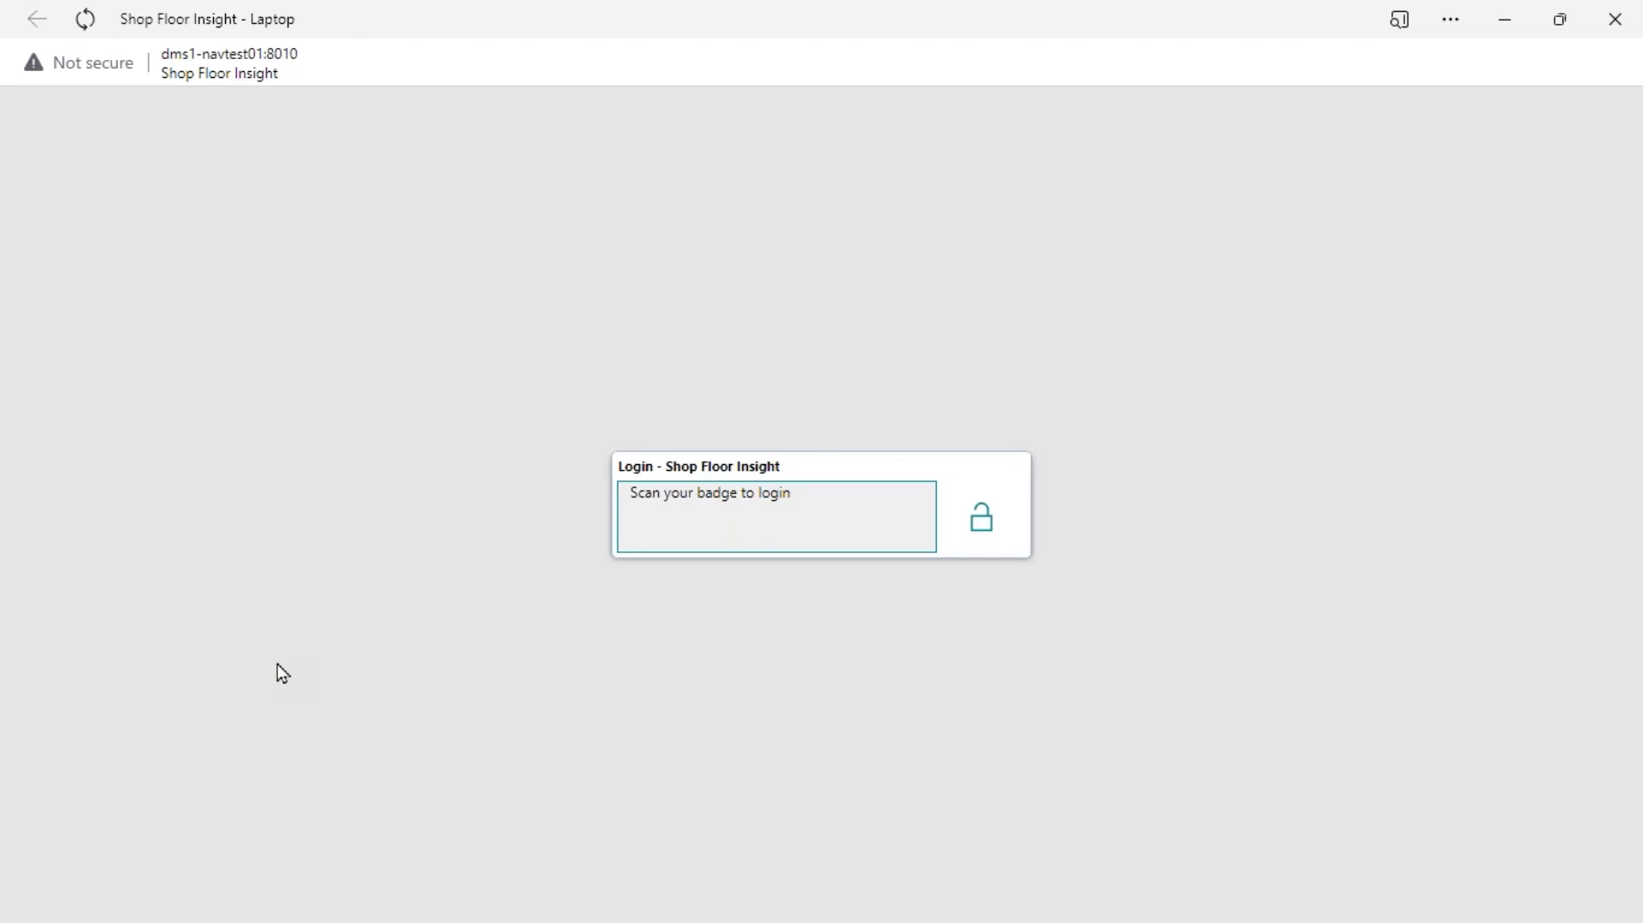
Step: Log back in with the employee's badge and clock on to operation 10, WELD SIDE PLATES & COVER, of production order 1012982
key(Return)
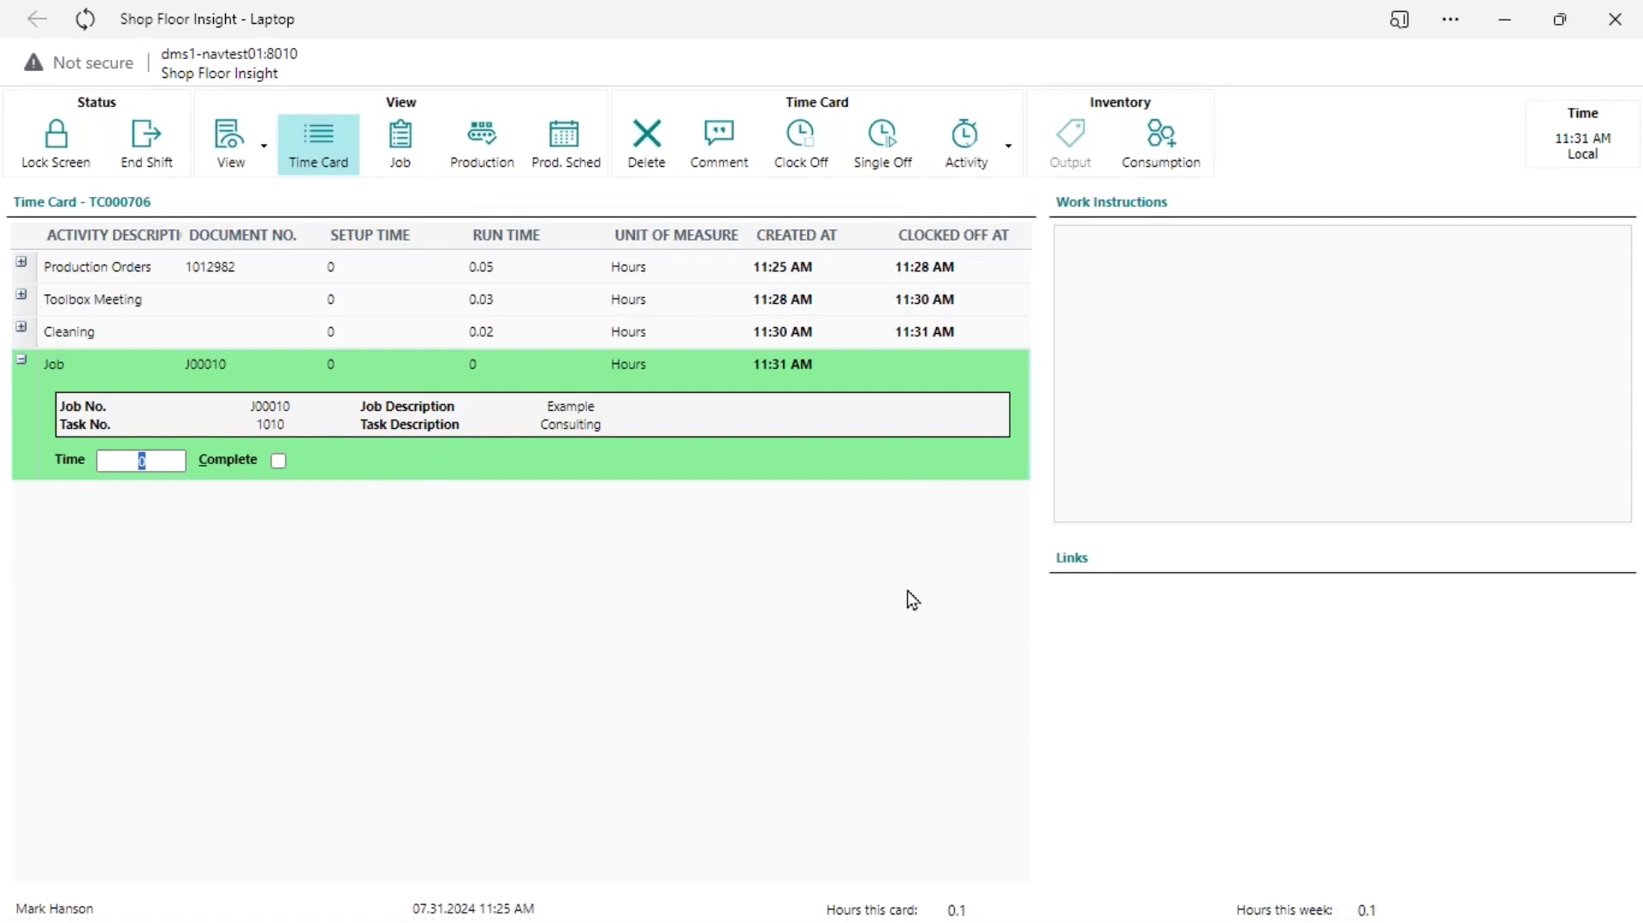
key(Return)
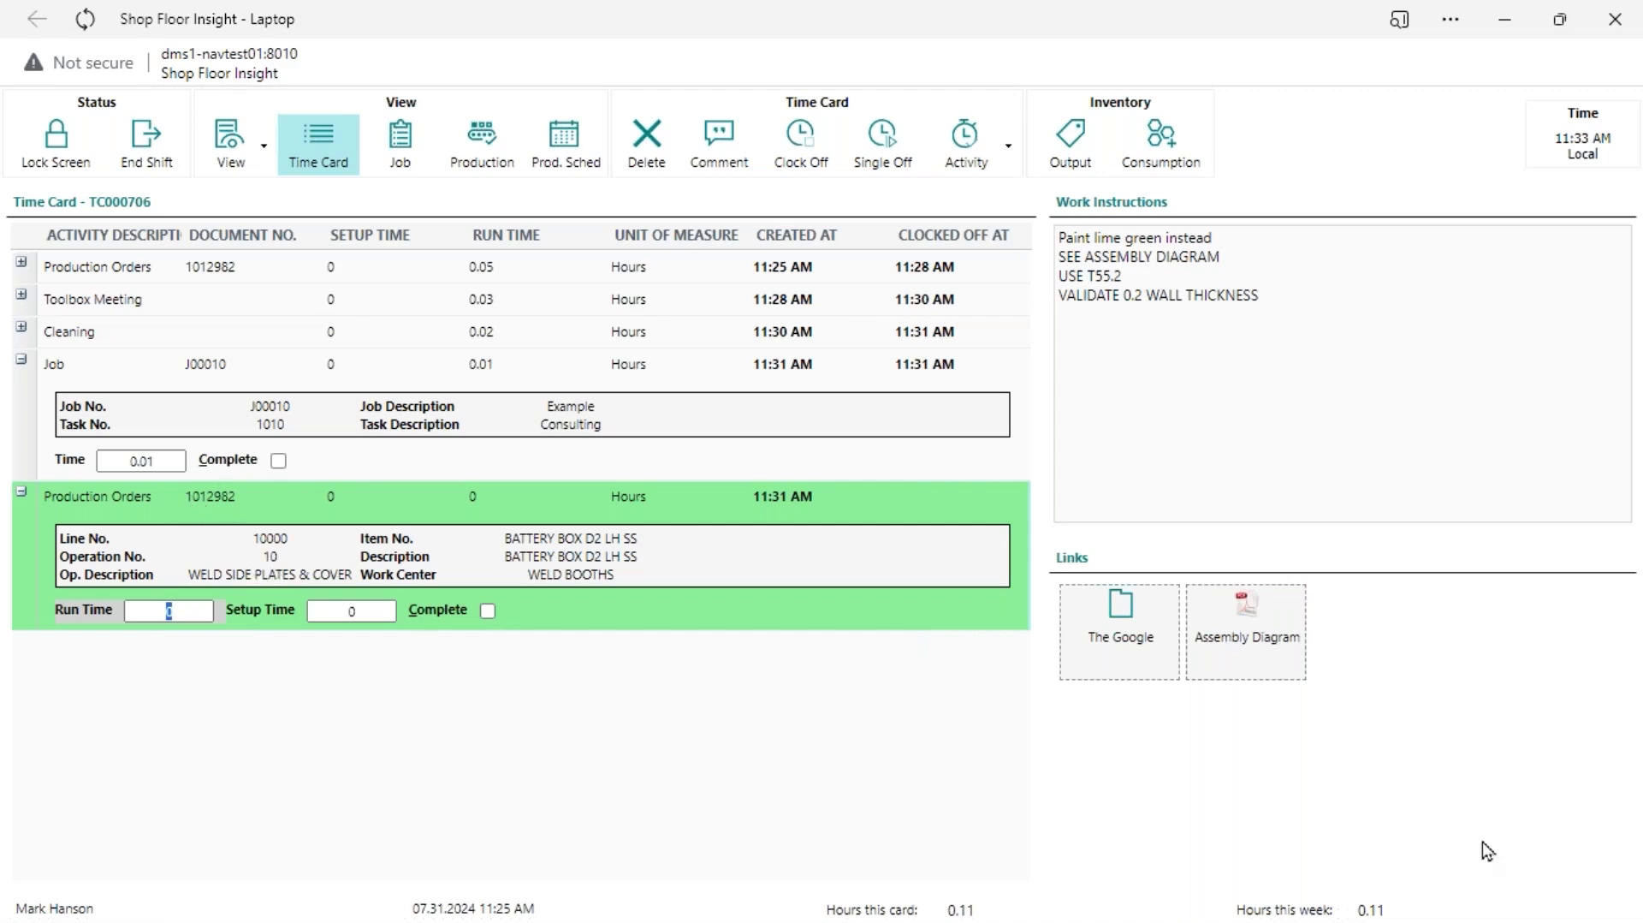
Step: Examine the linked Assembly Diagram PDF for the exploded battery box parts and close it
click(1247, 623)
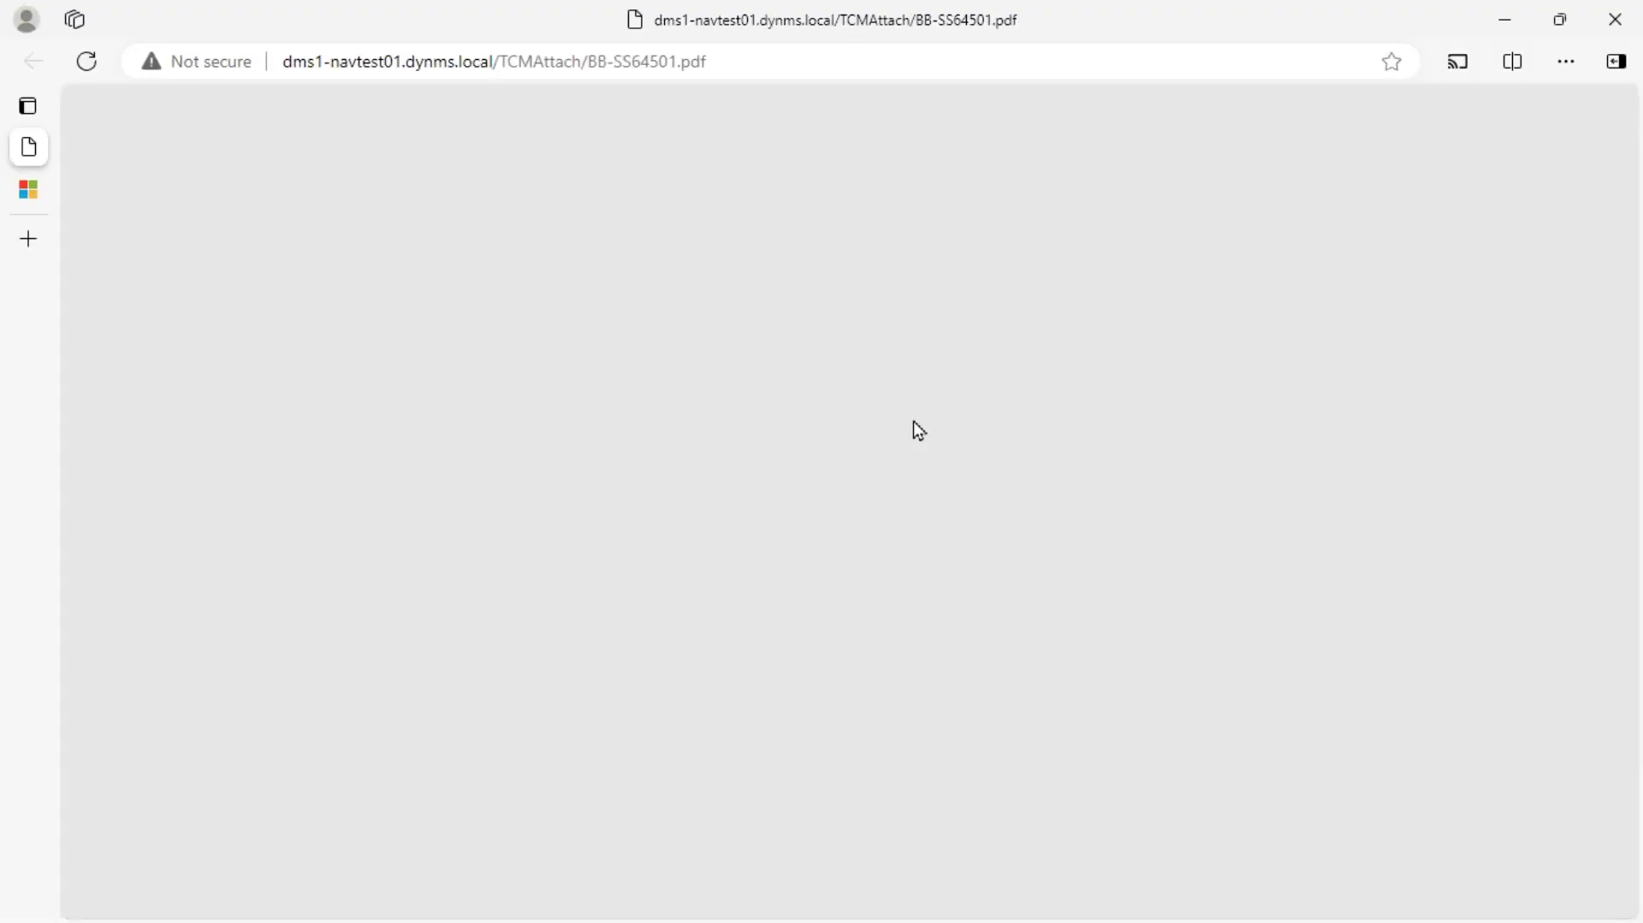
scroll(884, 554, down, 5)
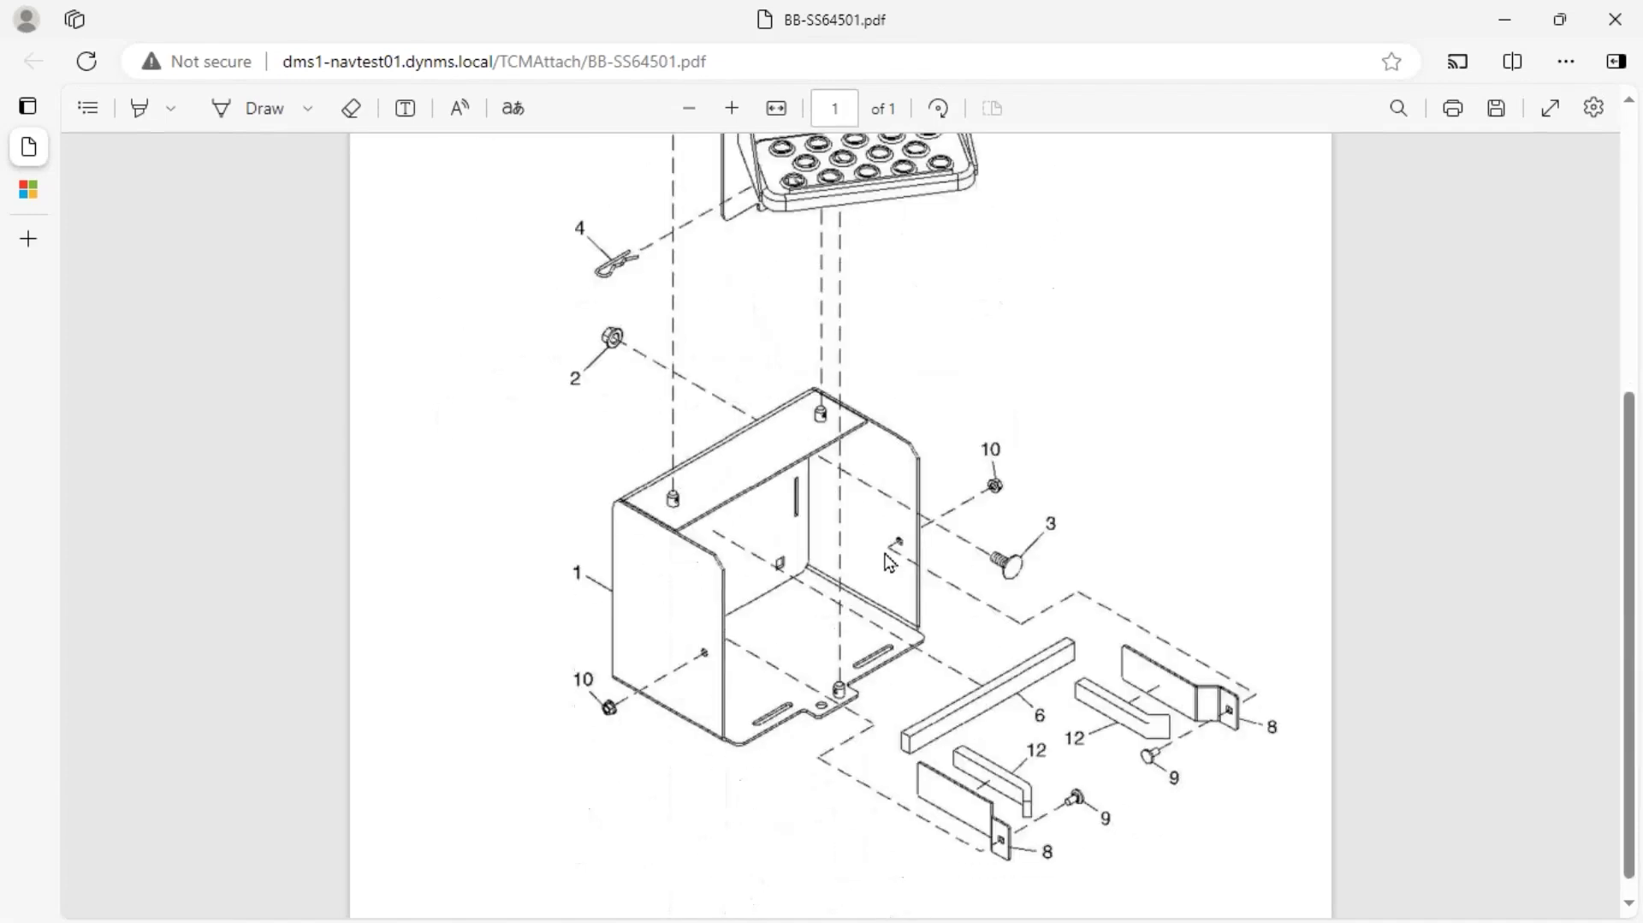
scroll(890, 567, up, 5)
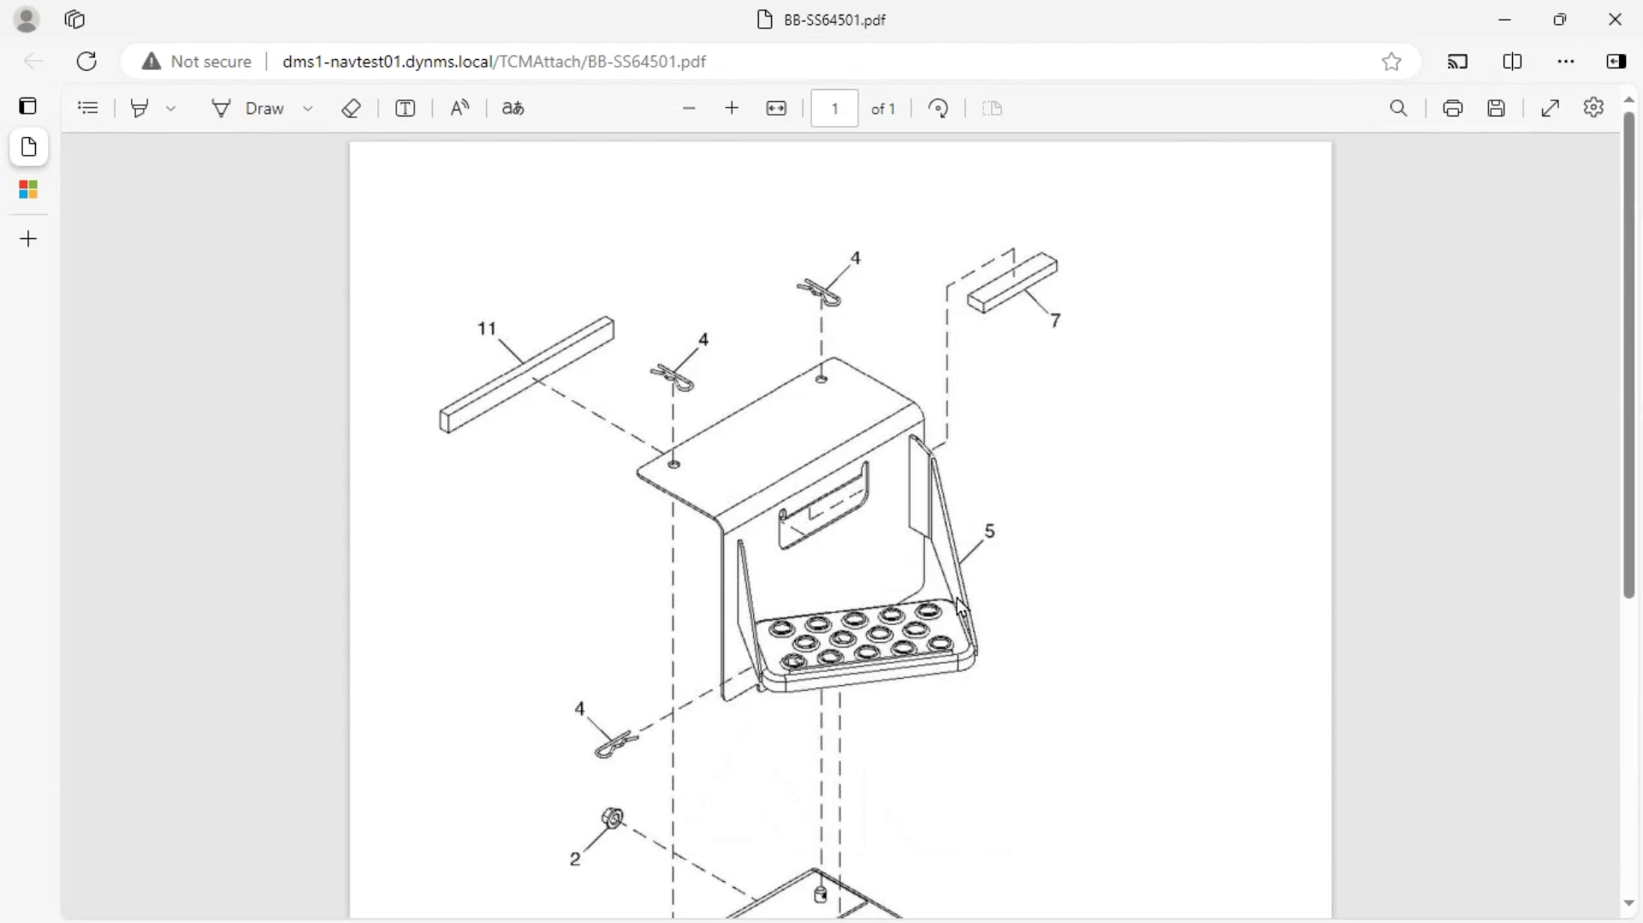
scroll(967, 607, down, 4)
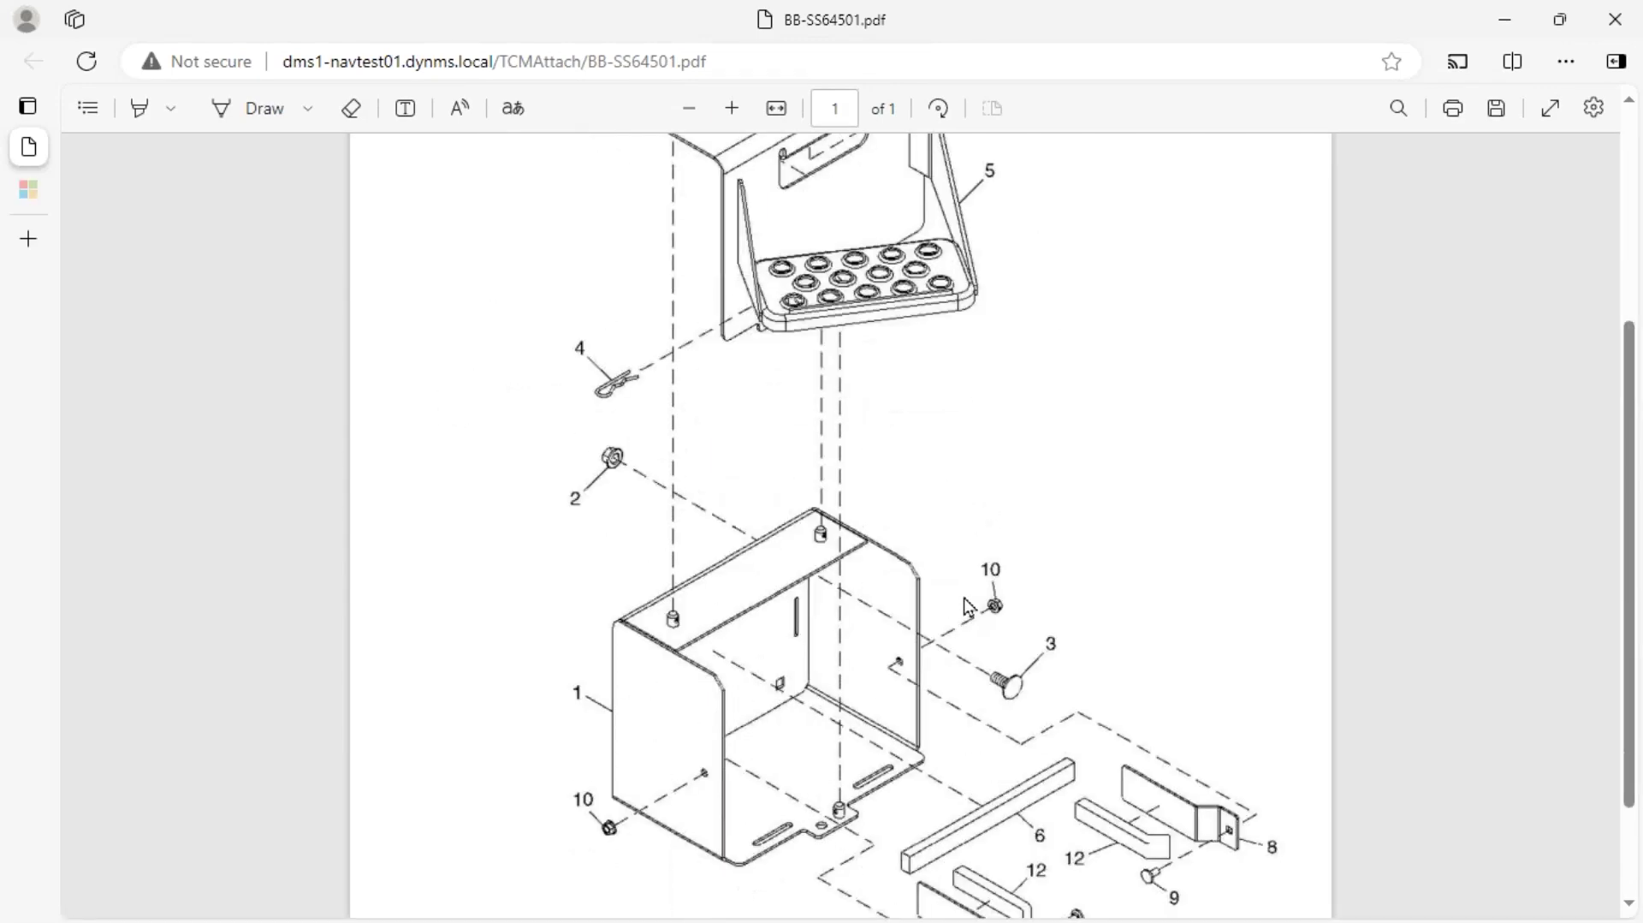
scroll(967, 607, down, 1)
scroll(1113, 642, up, 1)
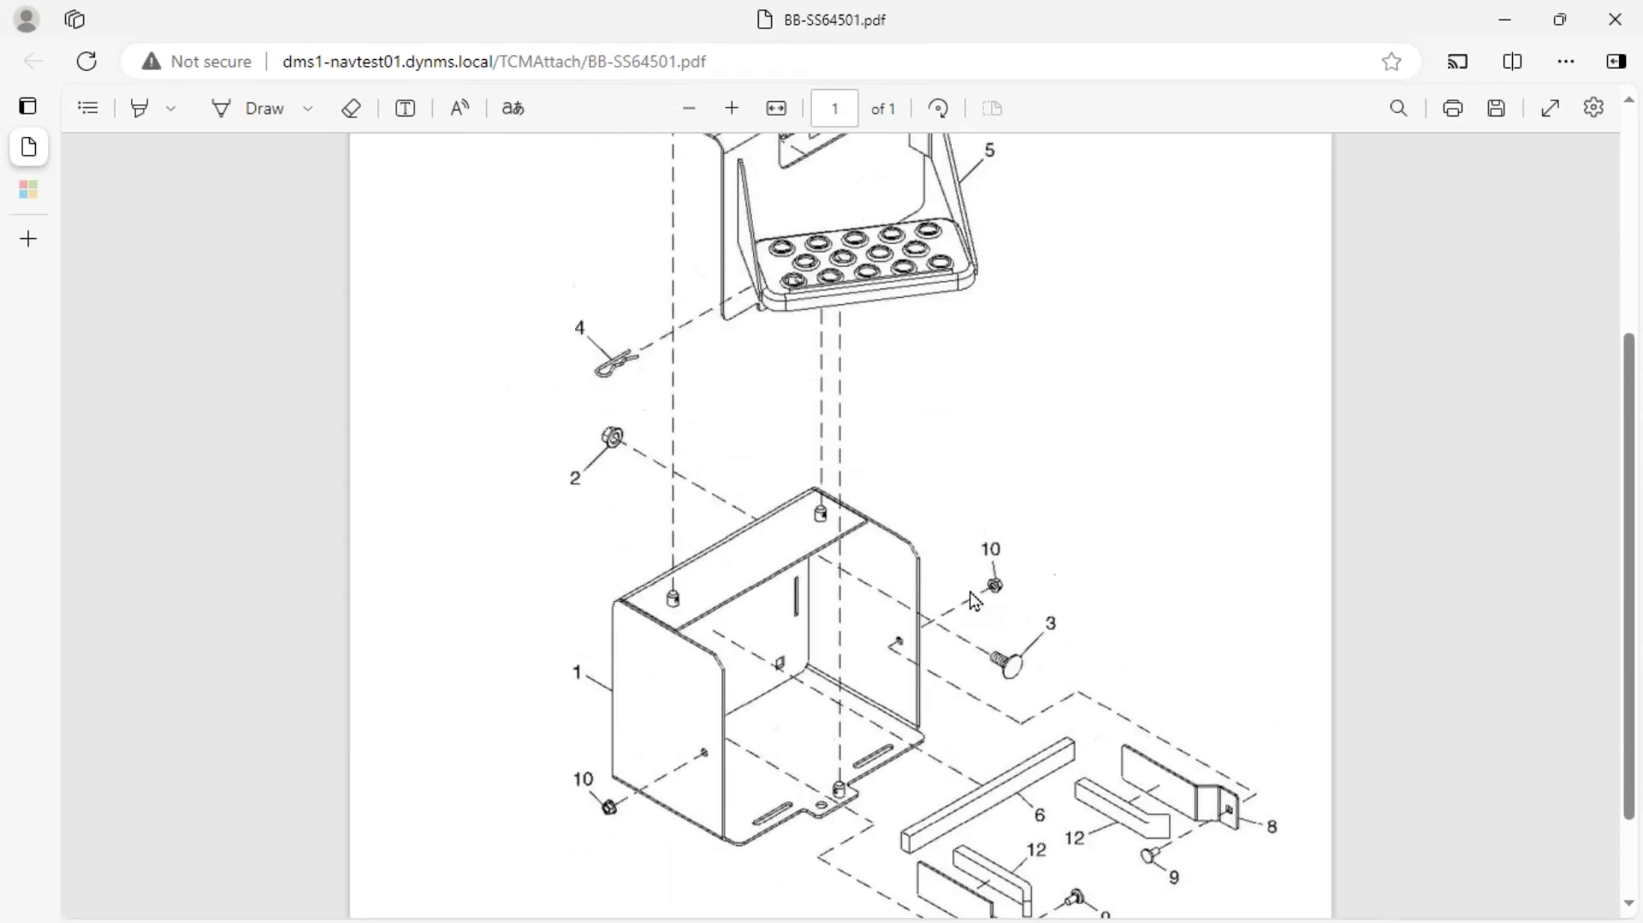
scroll(1215, 659, up, 4)
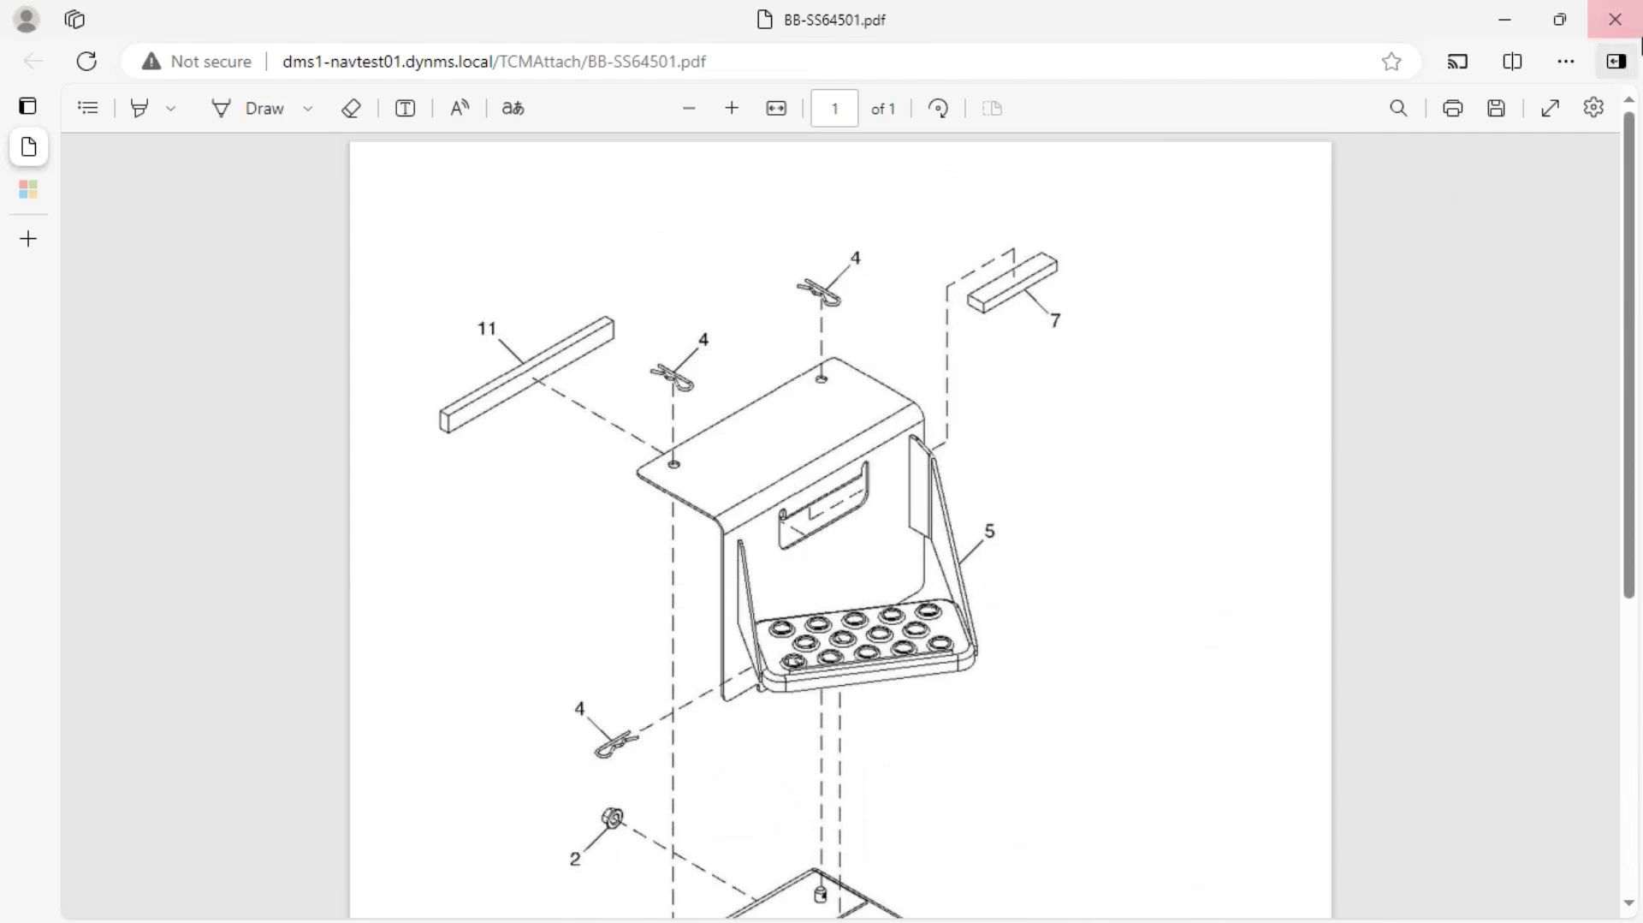
click(1624, 34)
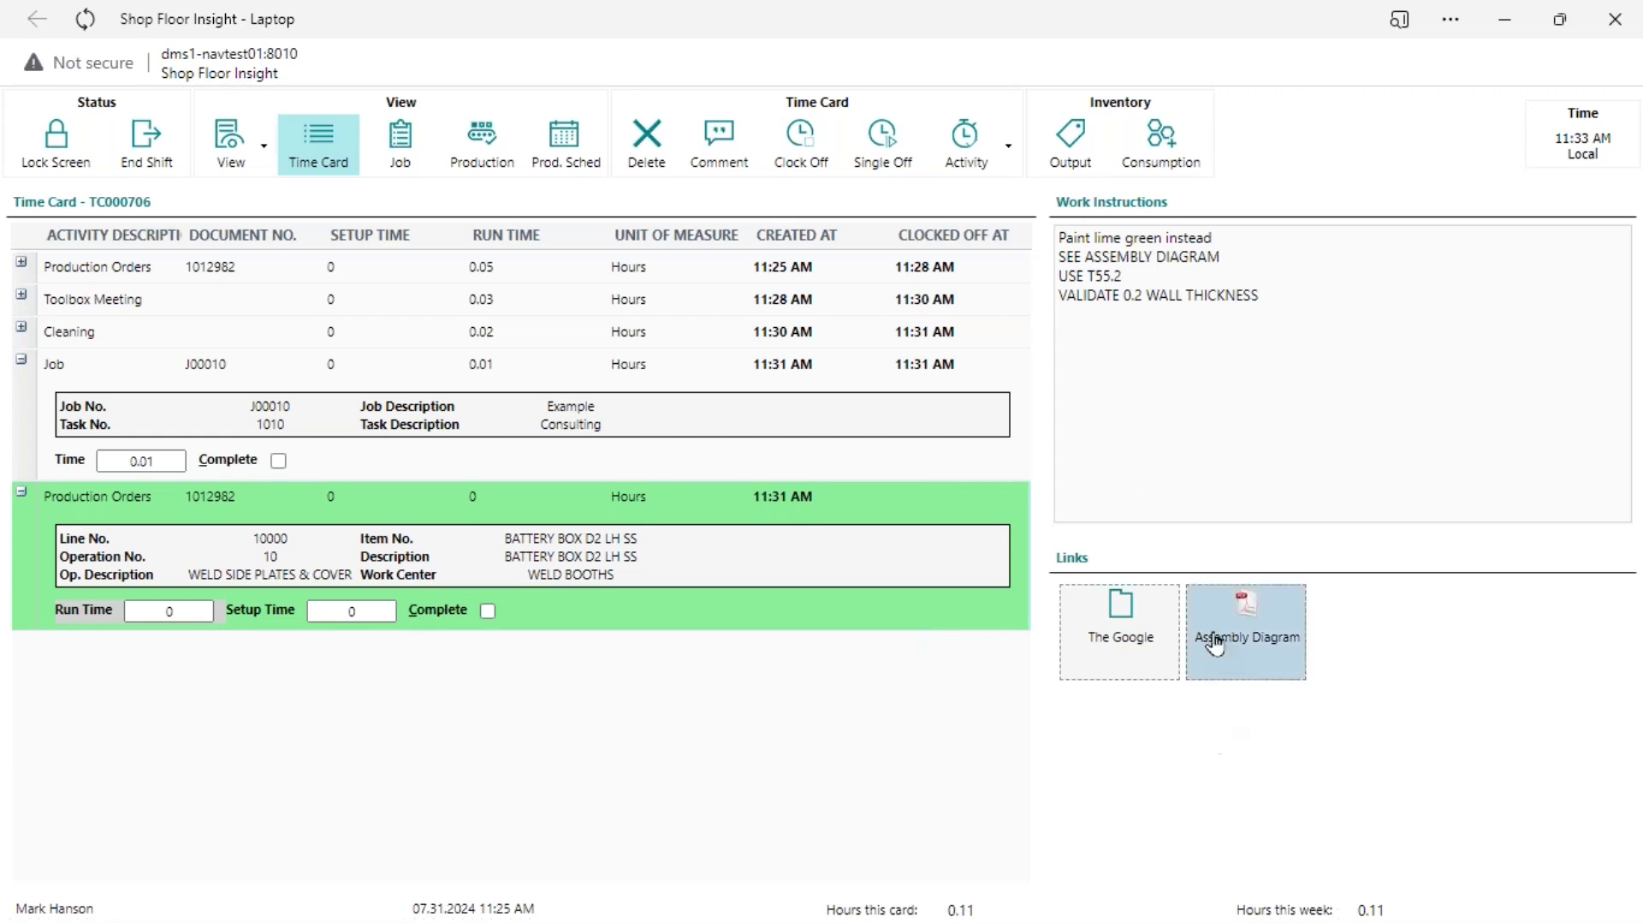
Step: Highlight the 0.2 WALL THICKNESS requirement in the work instructions and clear the selection
drag(1335, 371, 1127, 291)
right_click(1127, 291)
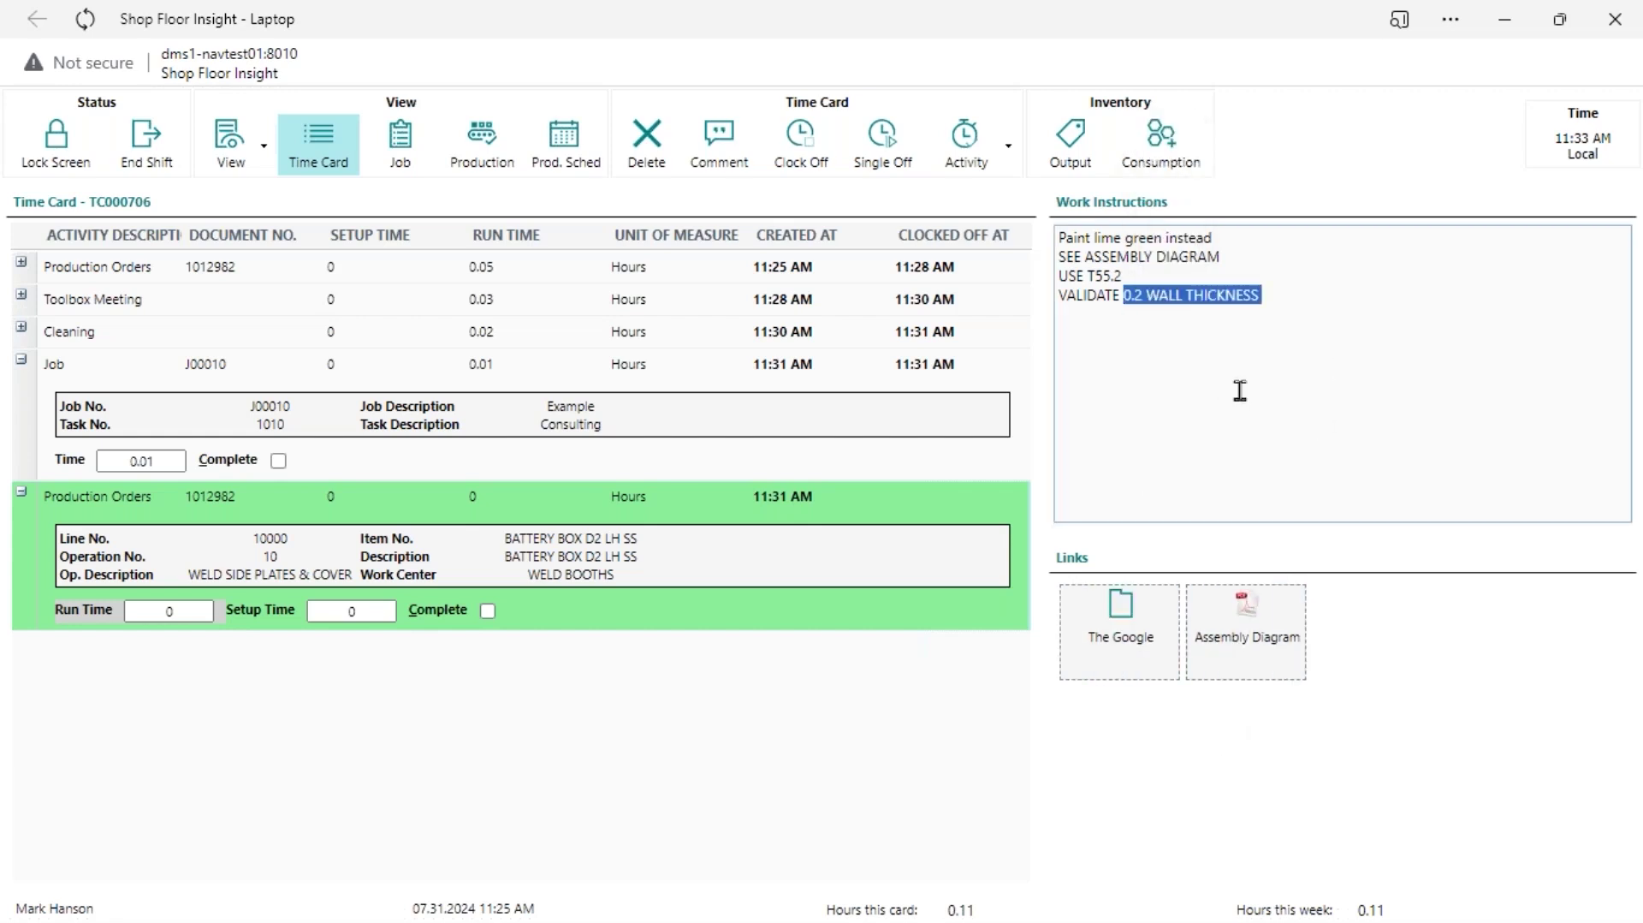
click(1239, 388)
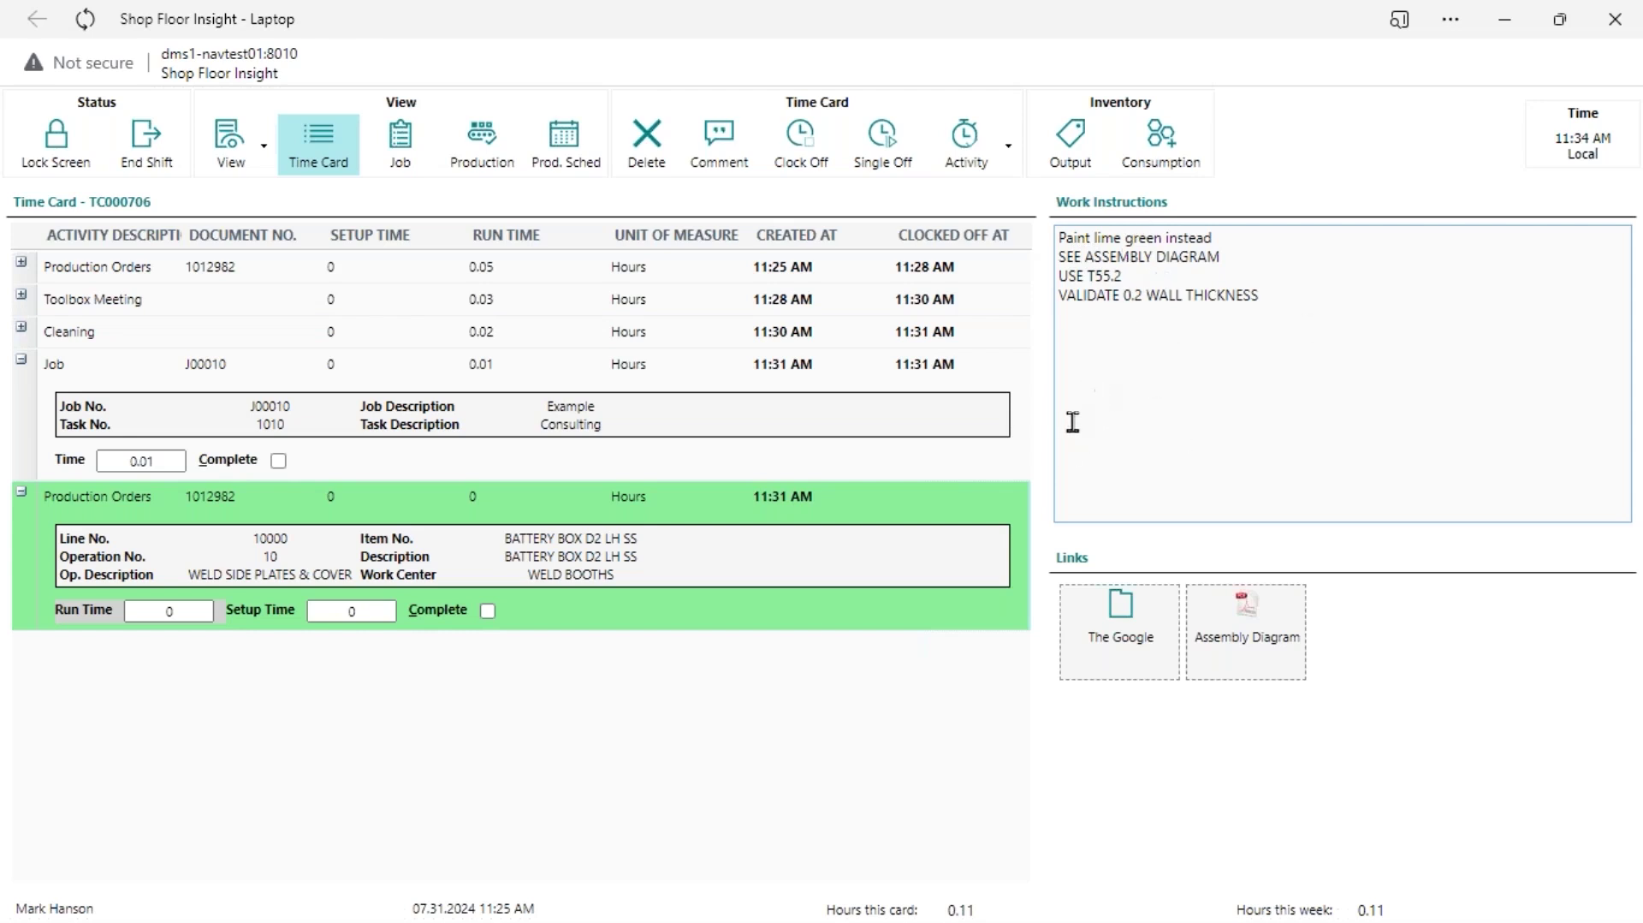
Step: Replace the Work Instructions and Links panes with the Bill of Materials, briefly showing the item picture
click(267, 165)
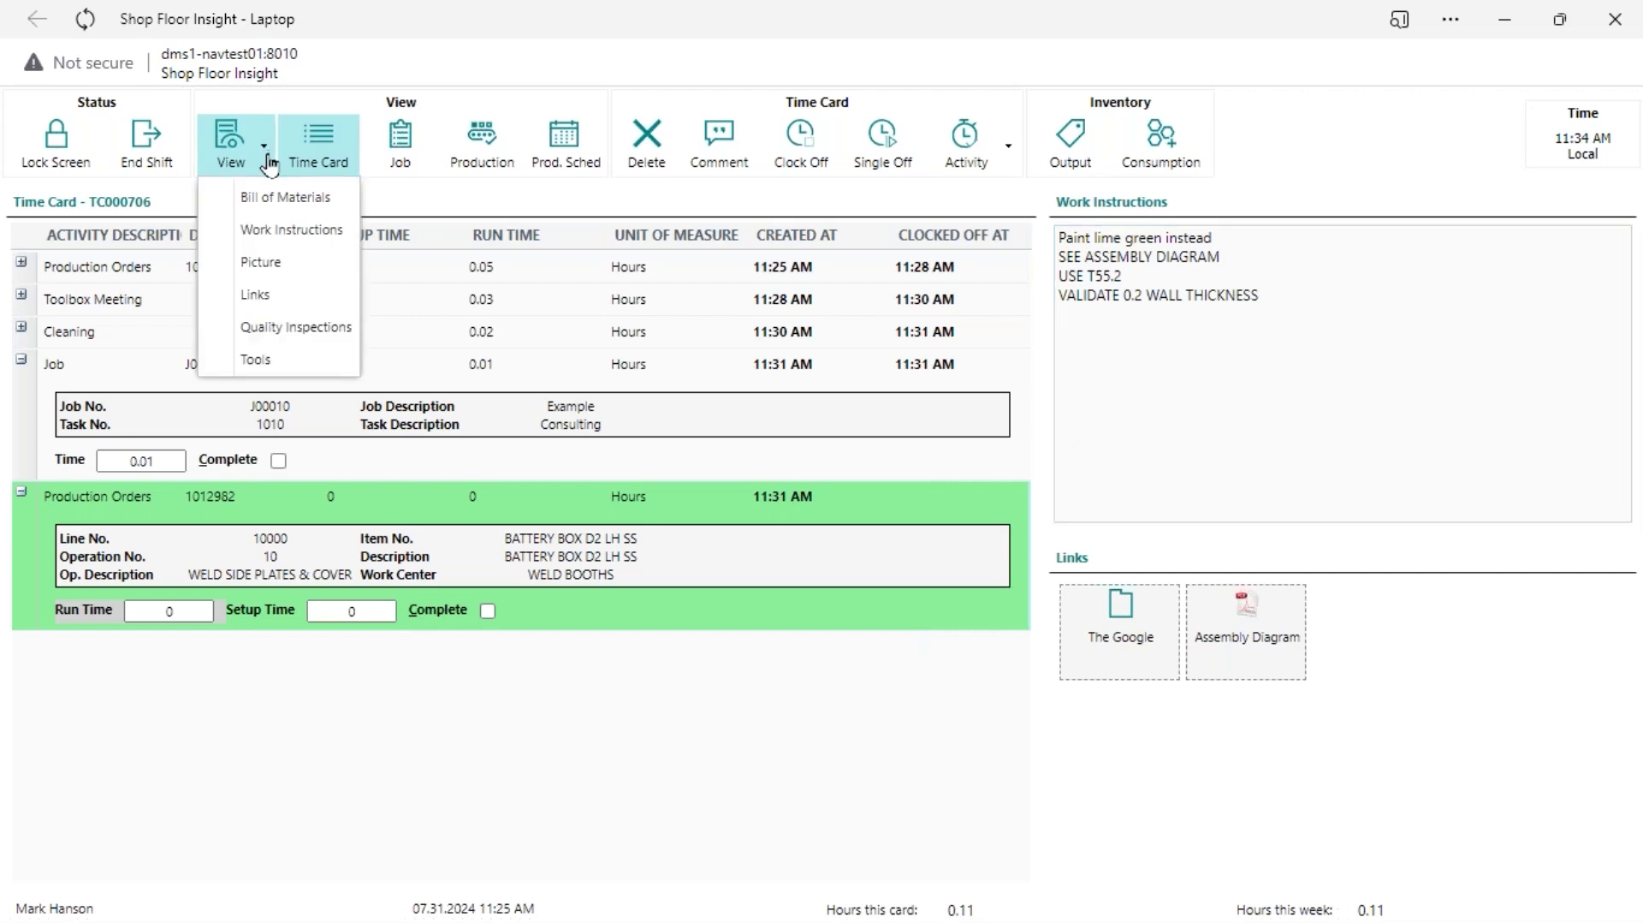
click(283, 229)
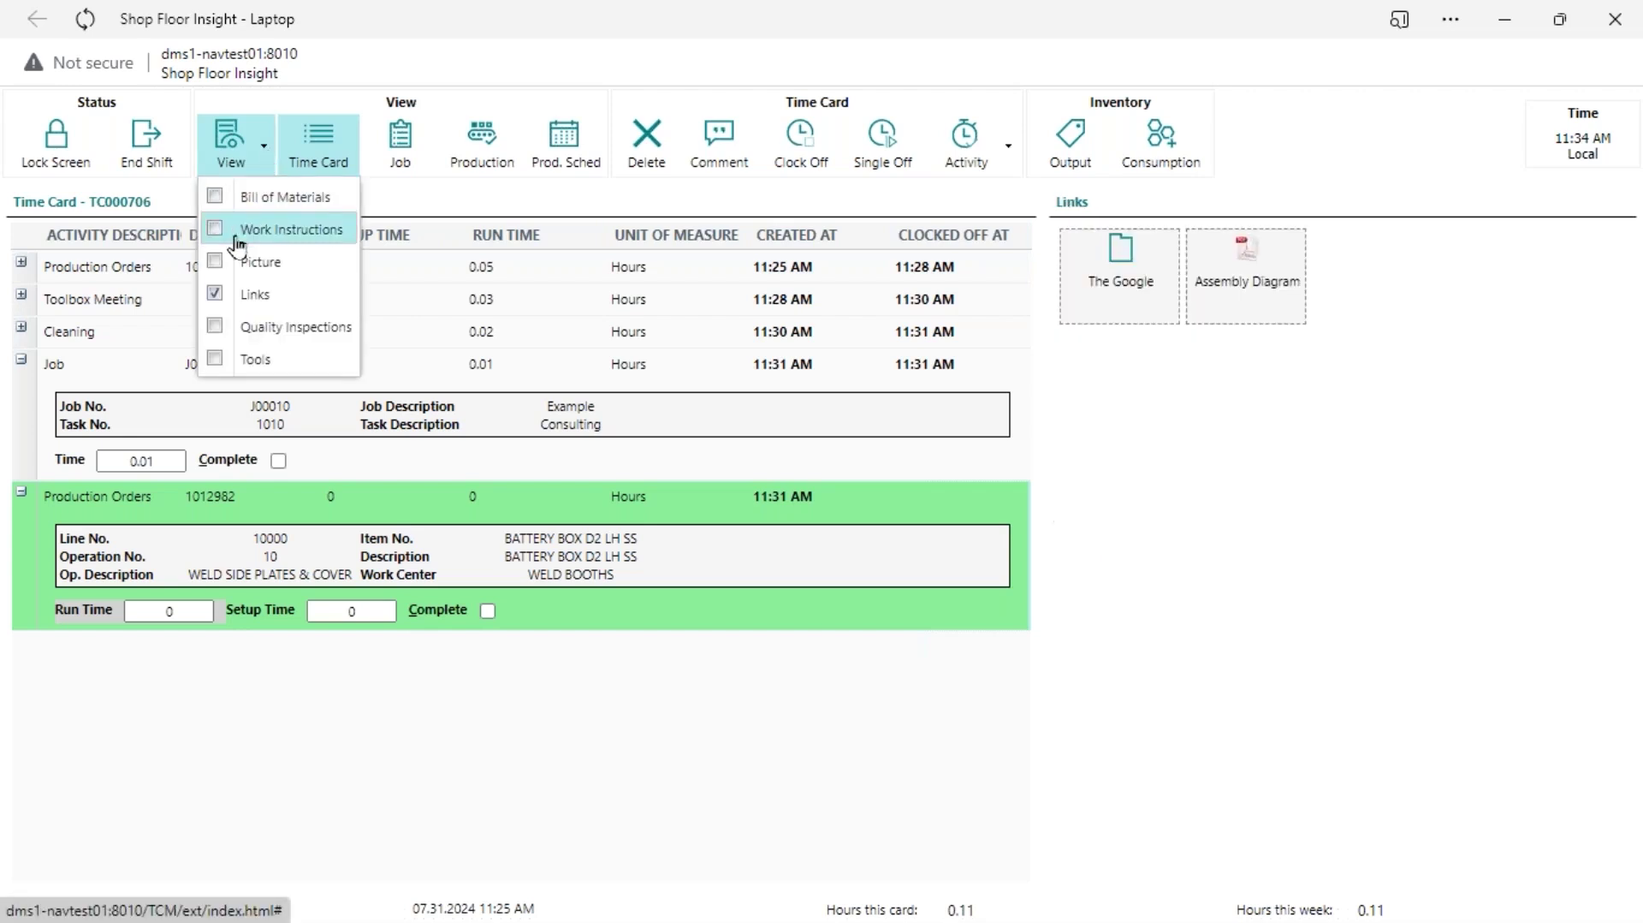
click(255, 294)
click(261, 261)
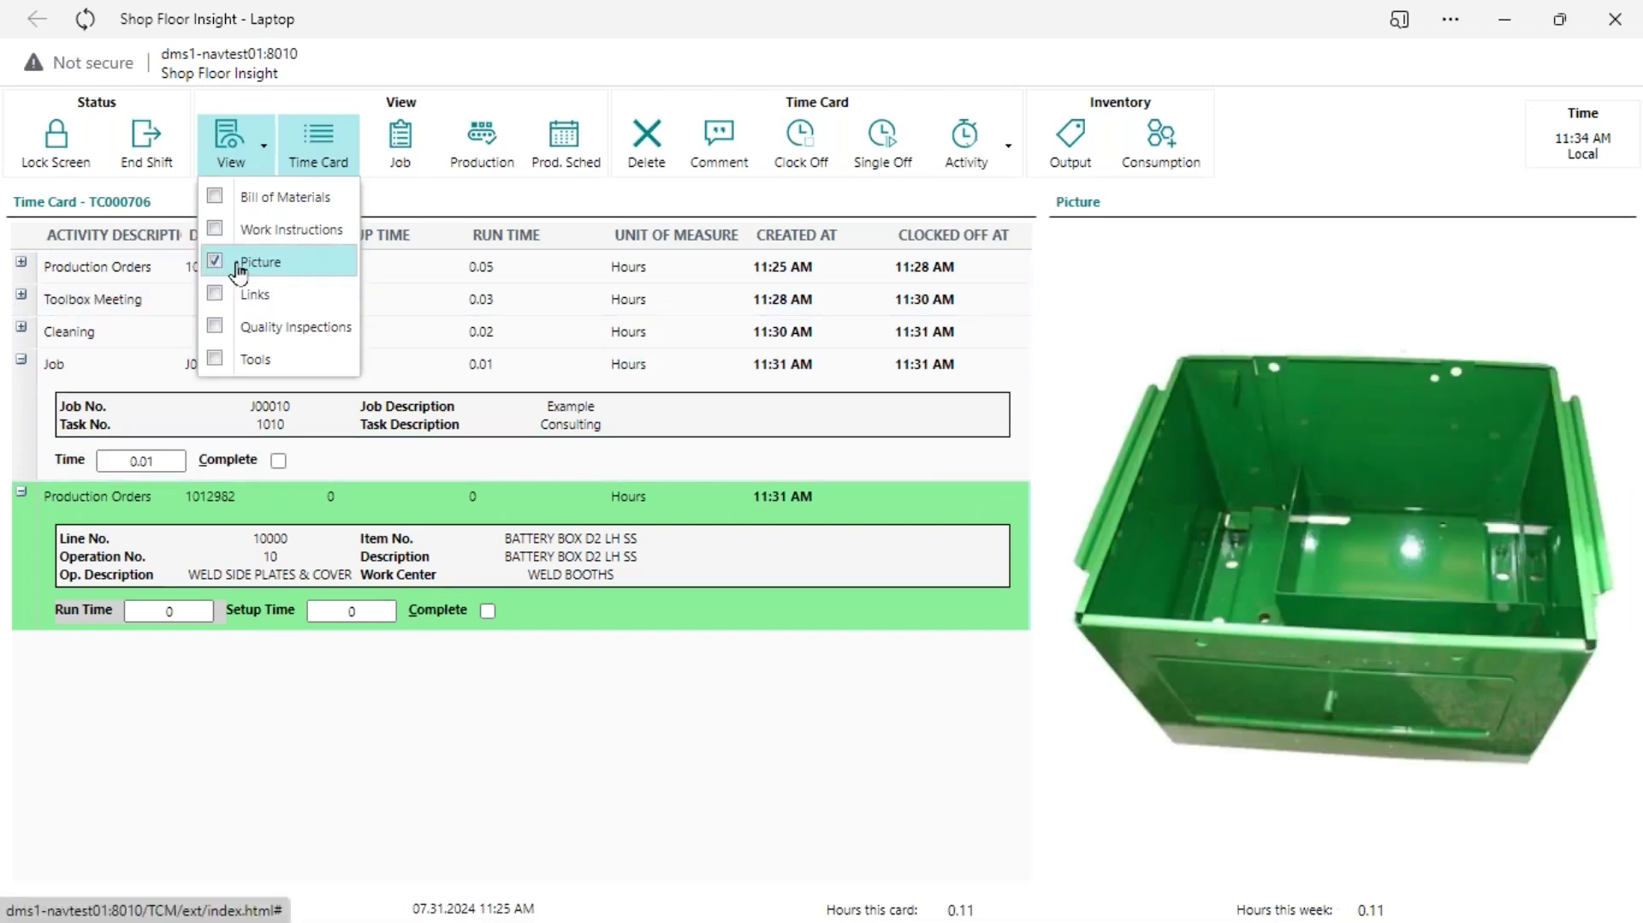
click(240, 268)
click(261, 204)
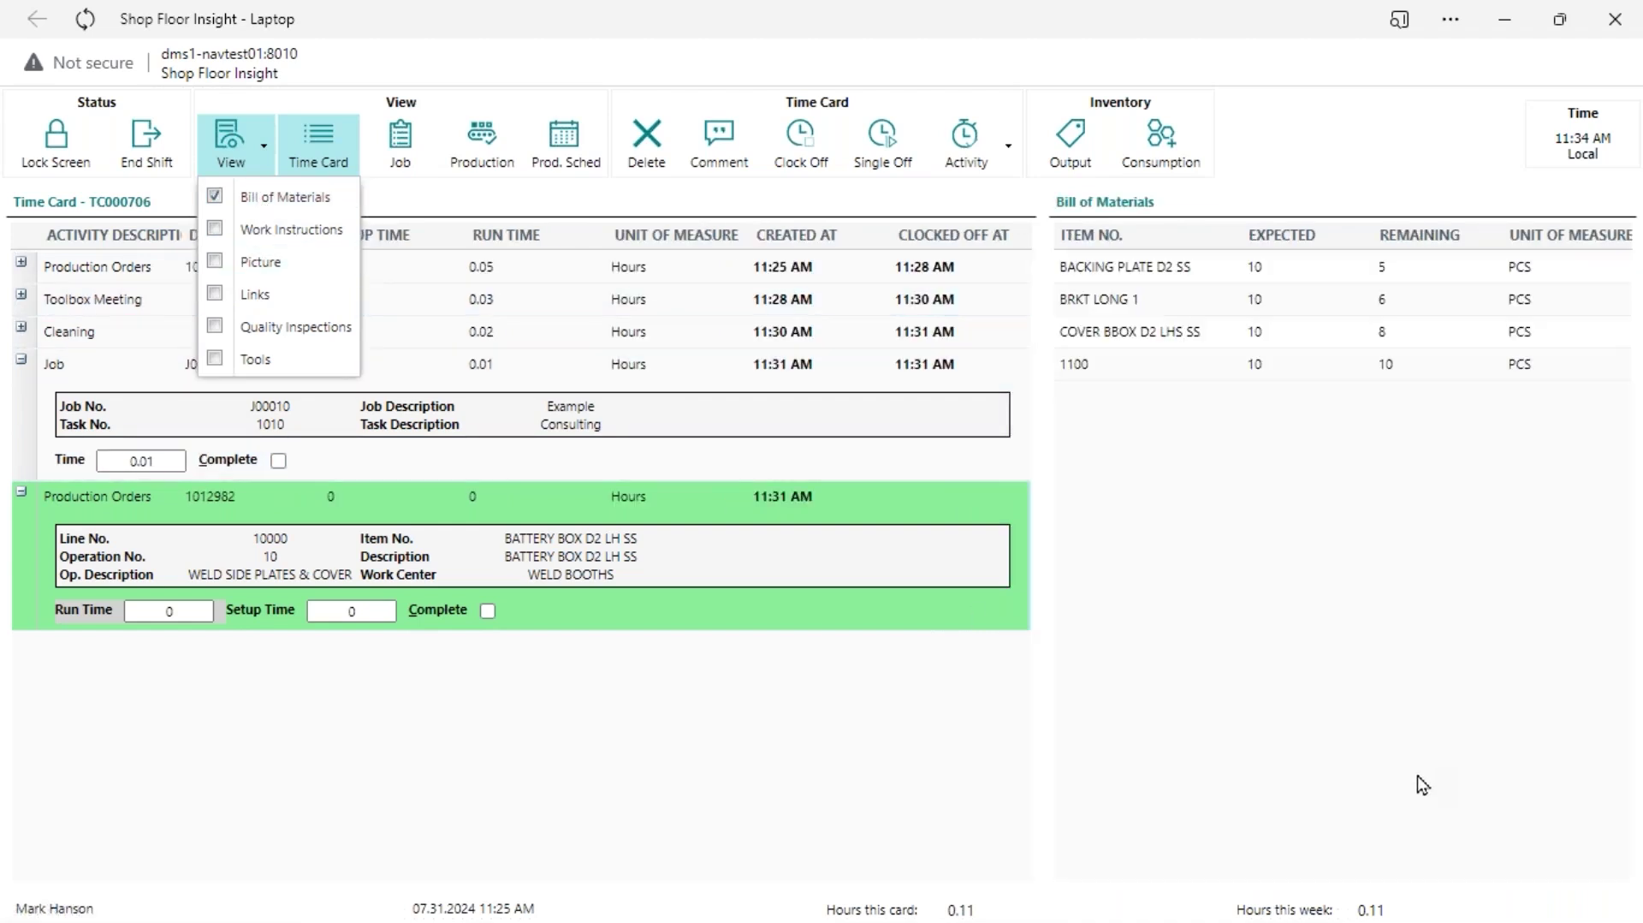
click(1422, 785)
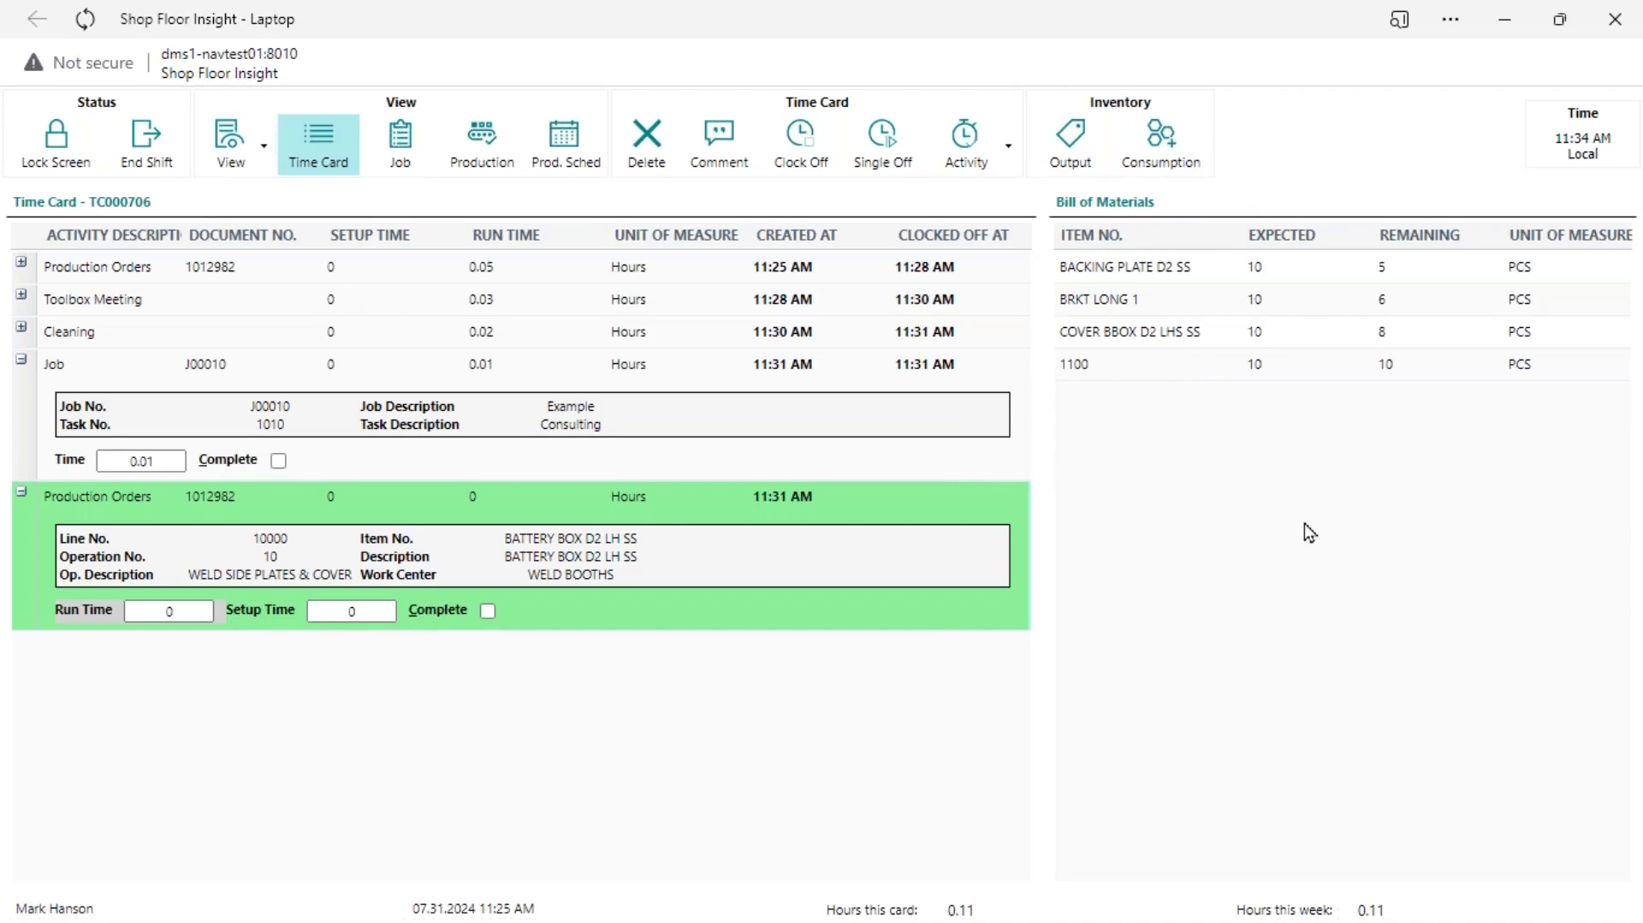
Step: Enter a consumption quantity of 3 for BRKT LONG 1 and close the consumption form without registering it
click(1249, 332)
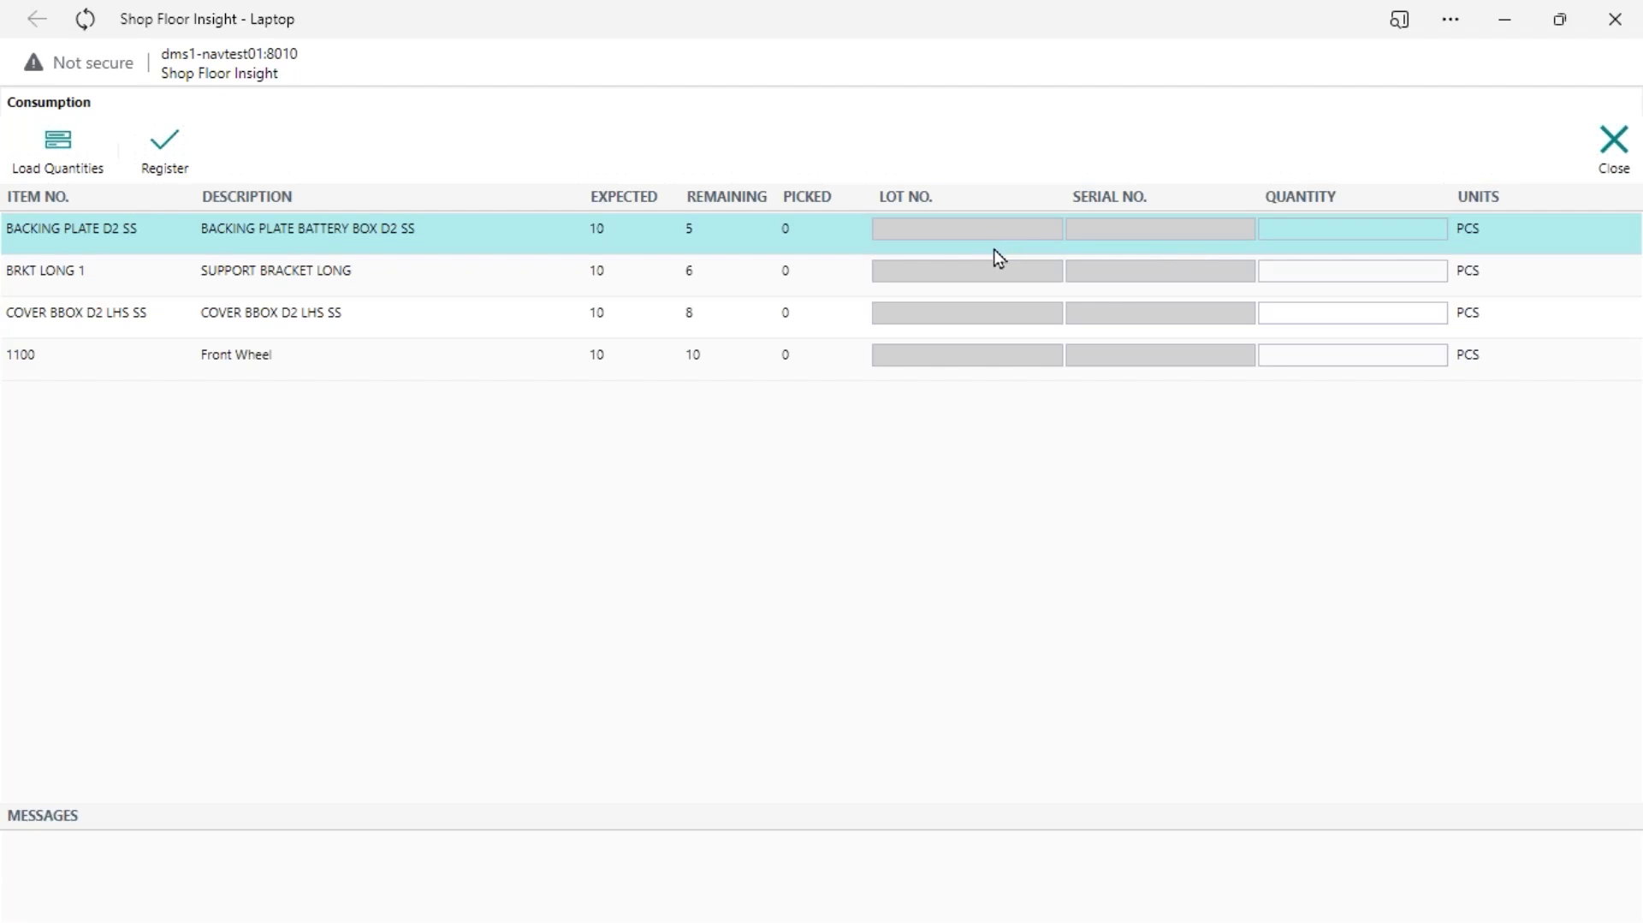
click(984, 308)
click(1080, 243)
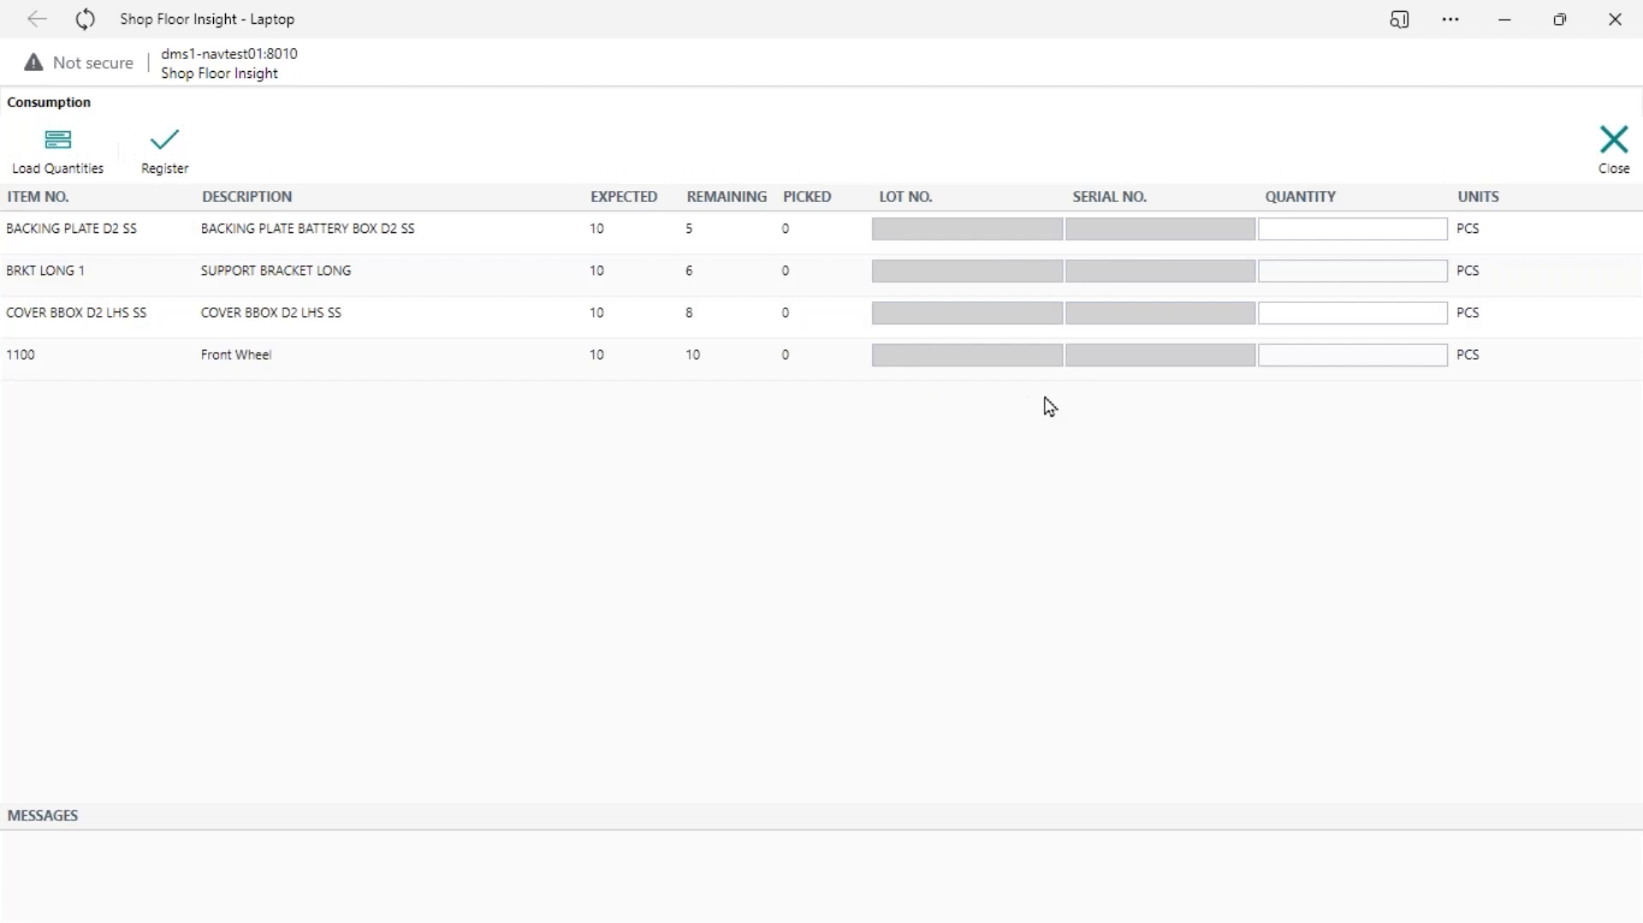
click(1369, 233)
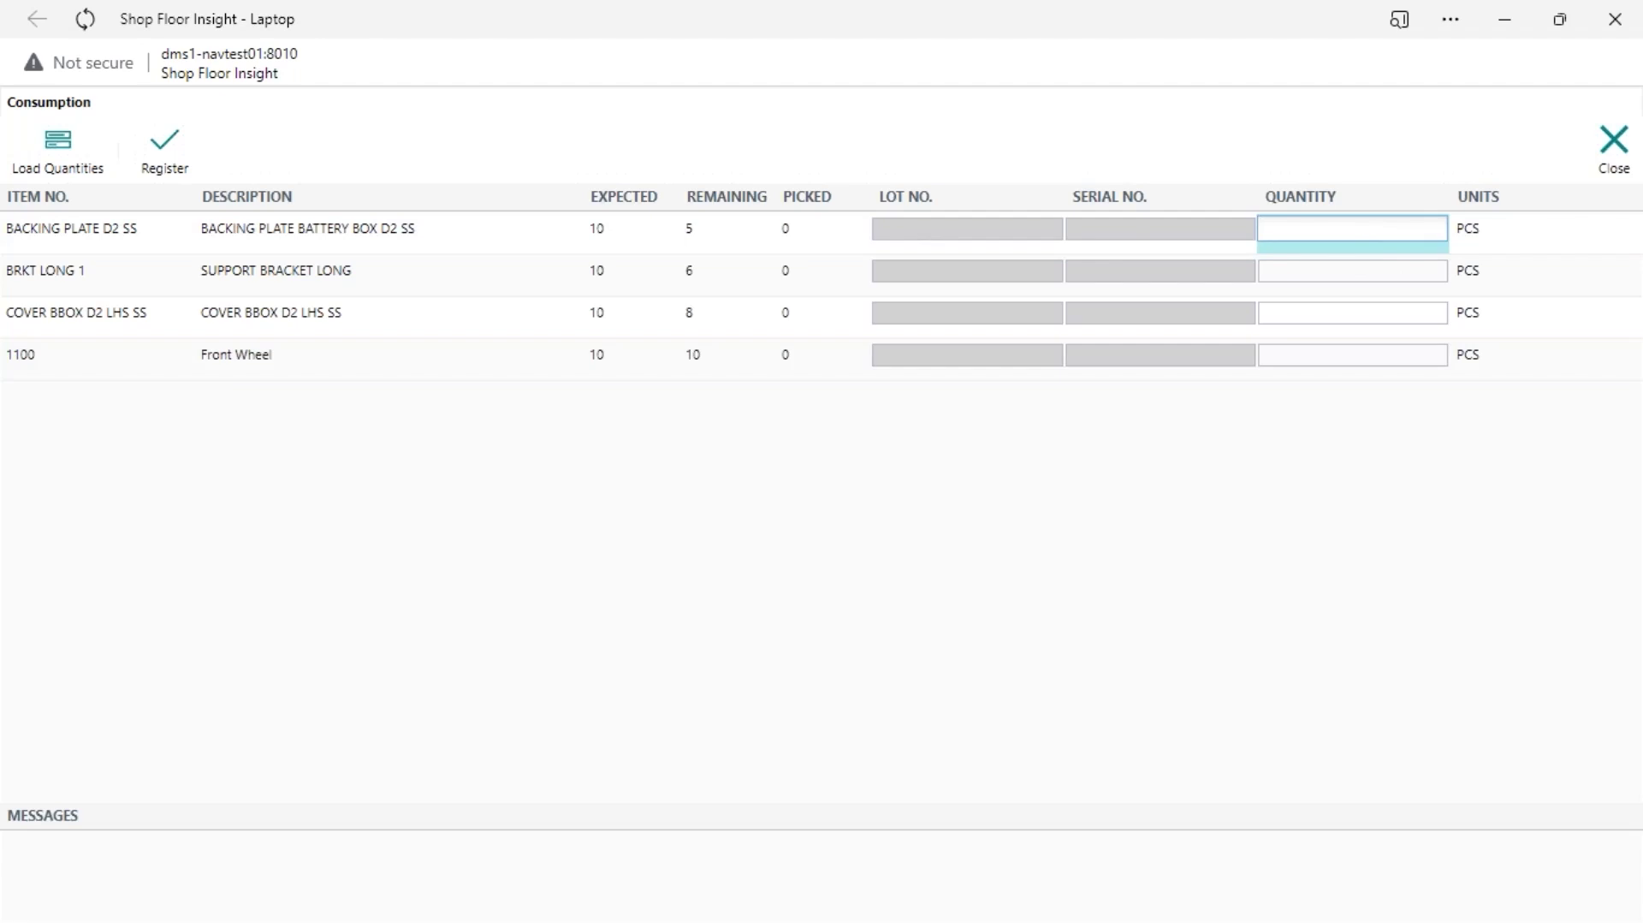
click(1352, 271)
text(3)
key(Tab)
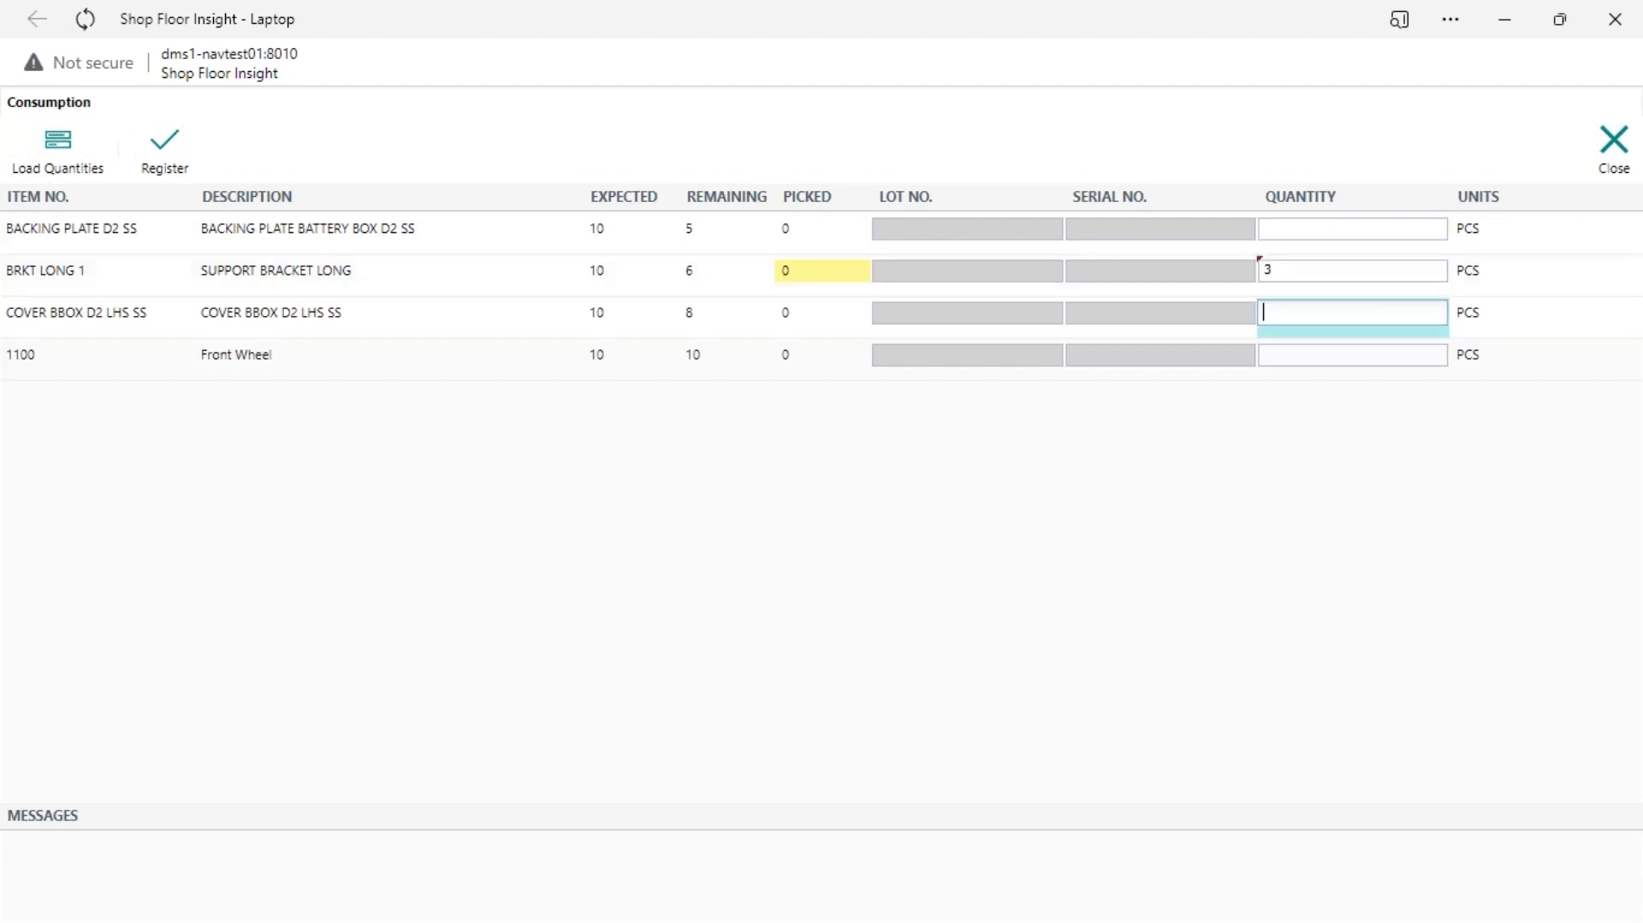
click(1263, 265)
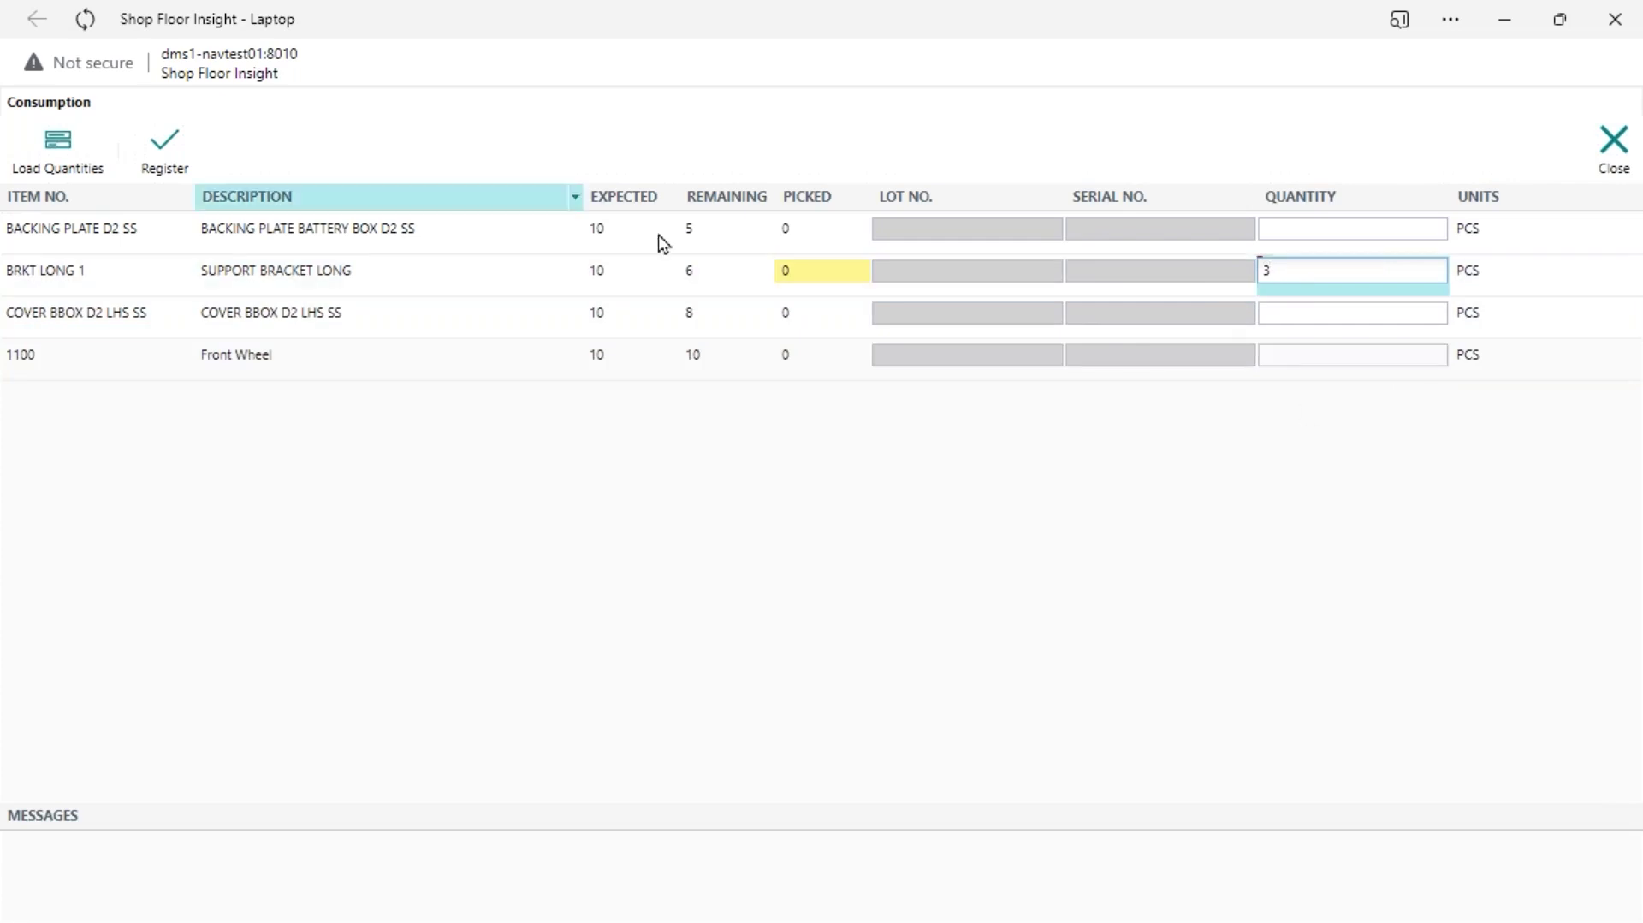
click(1609, 147)
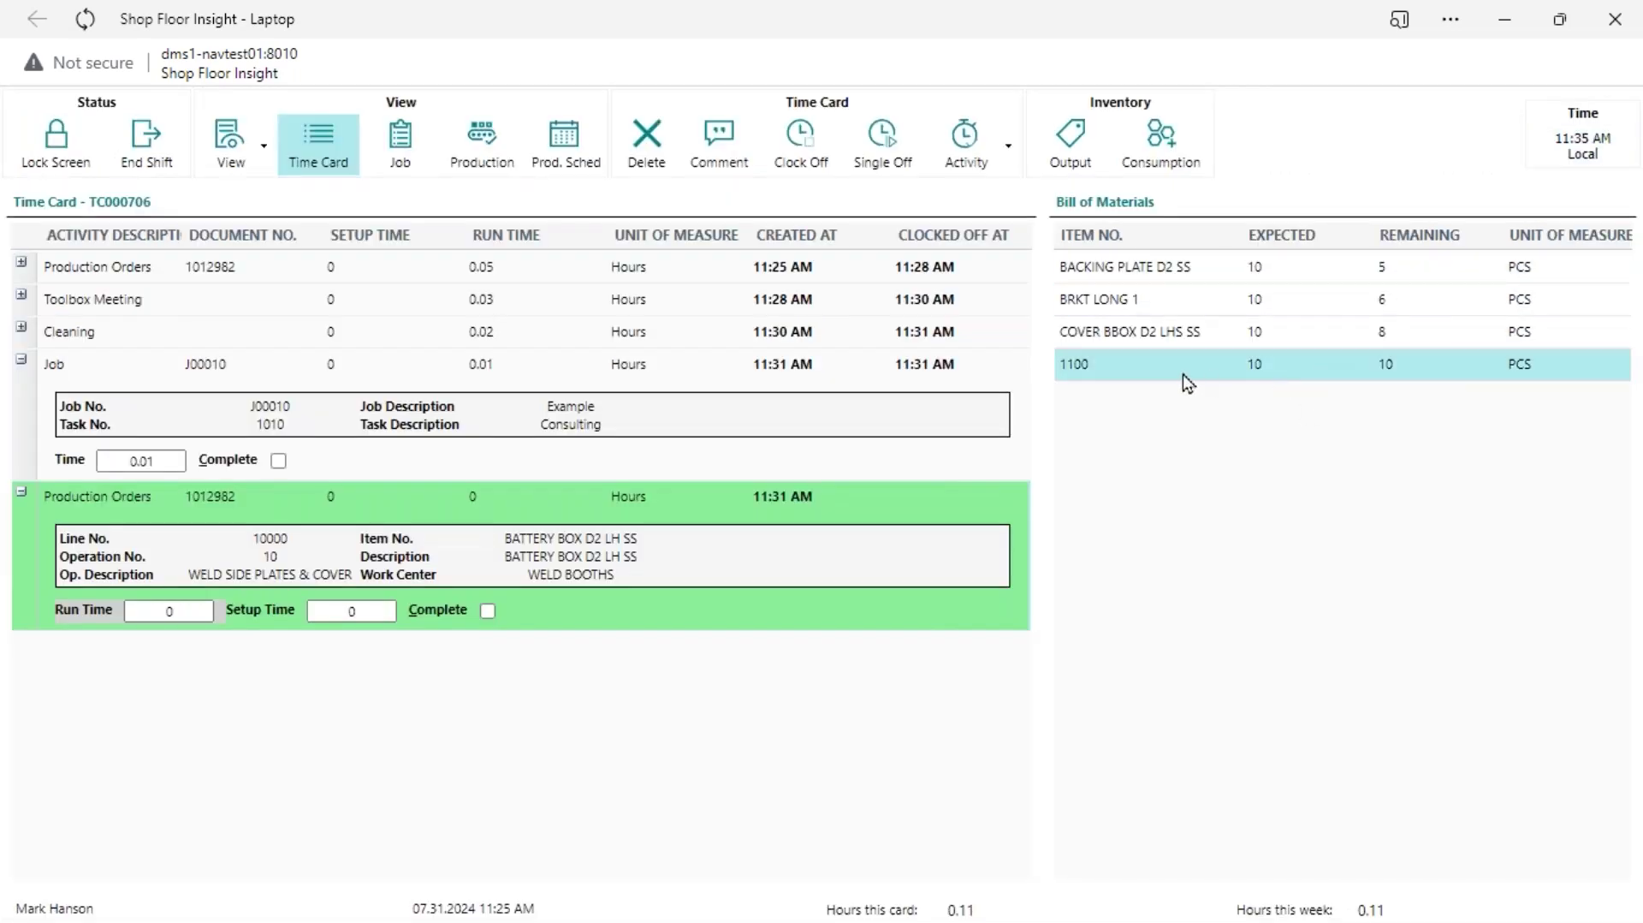
Step: Review the output form and output history for the WELD SIDE PLATES & COVER operation and close the form
click(1076, 157)
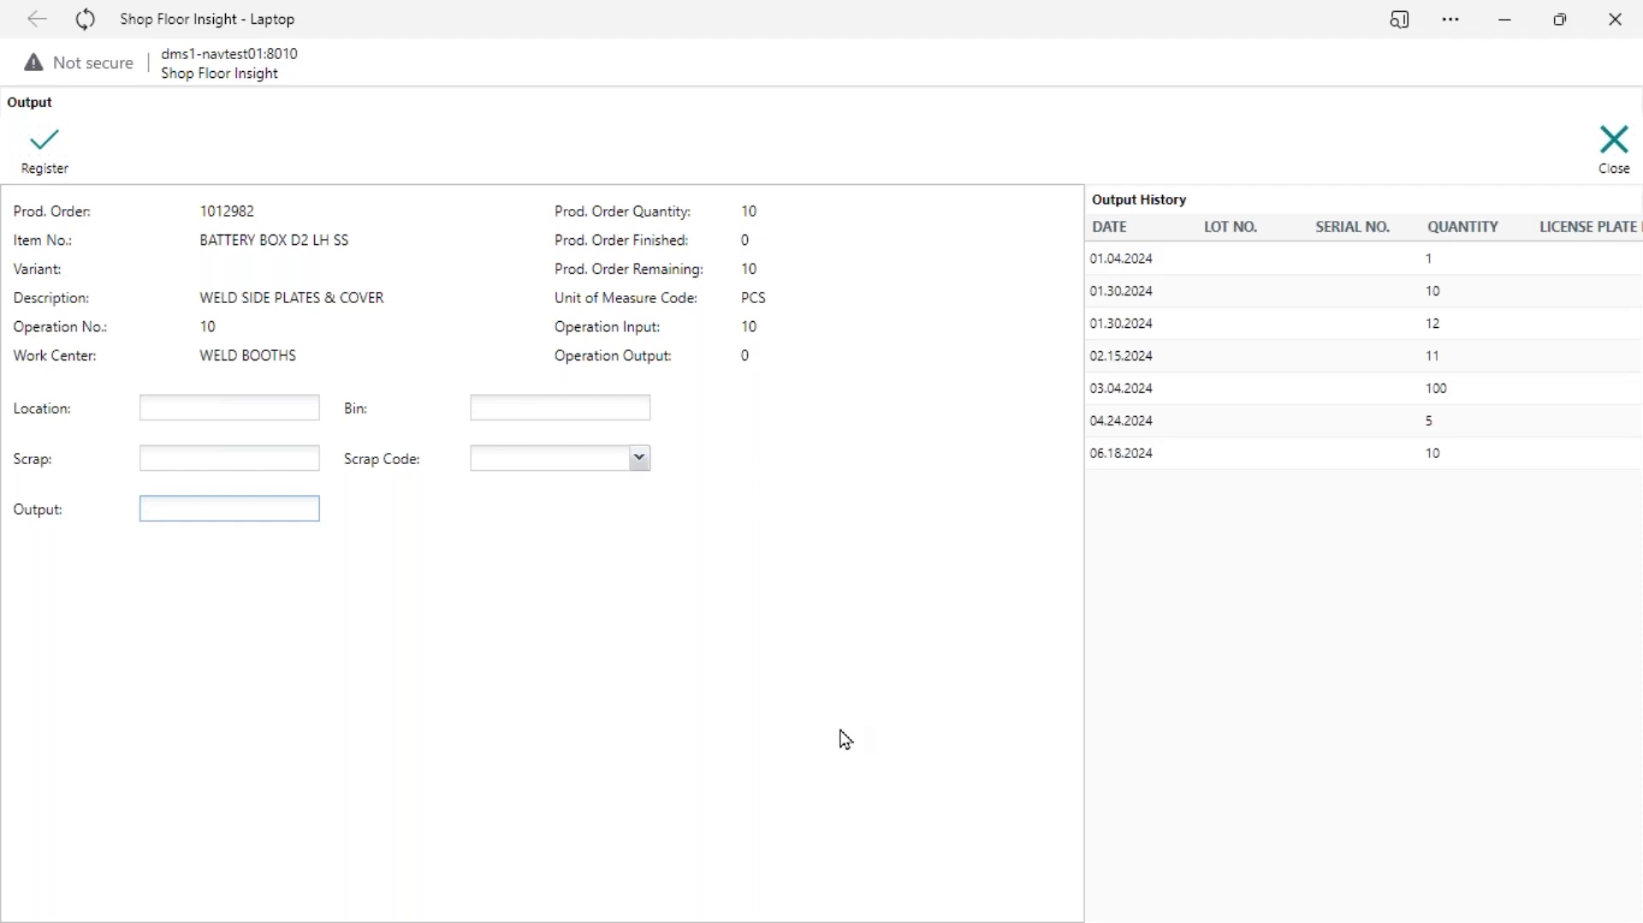
click(1609, 163)
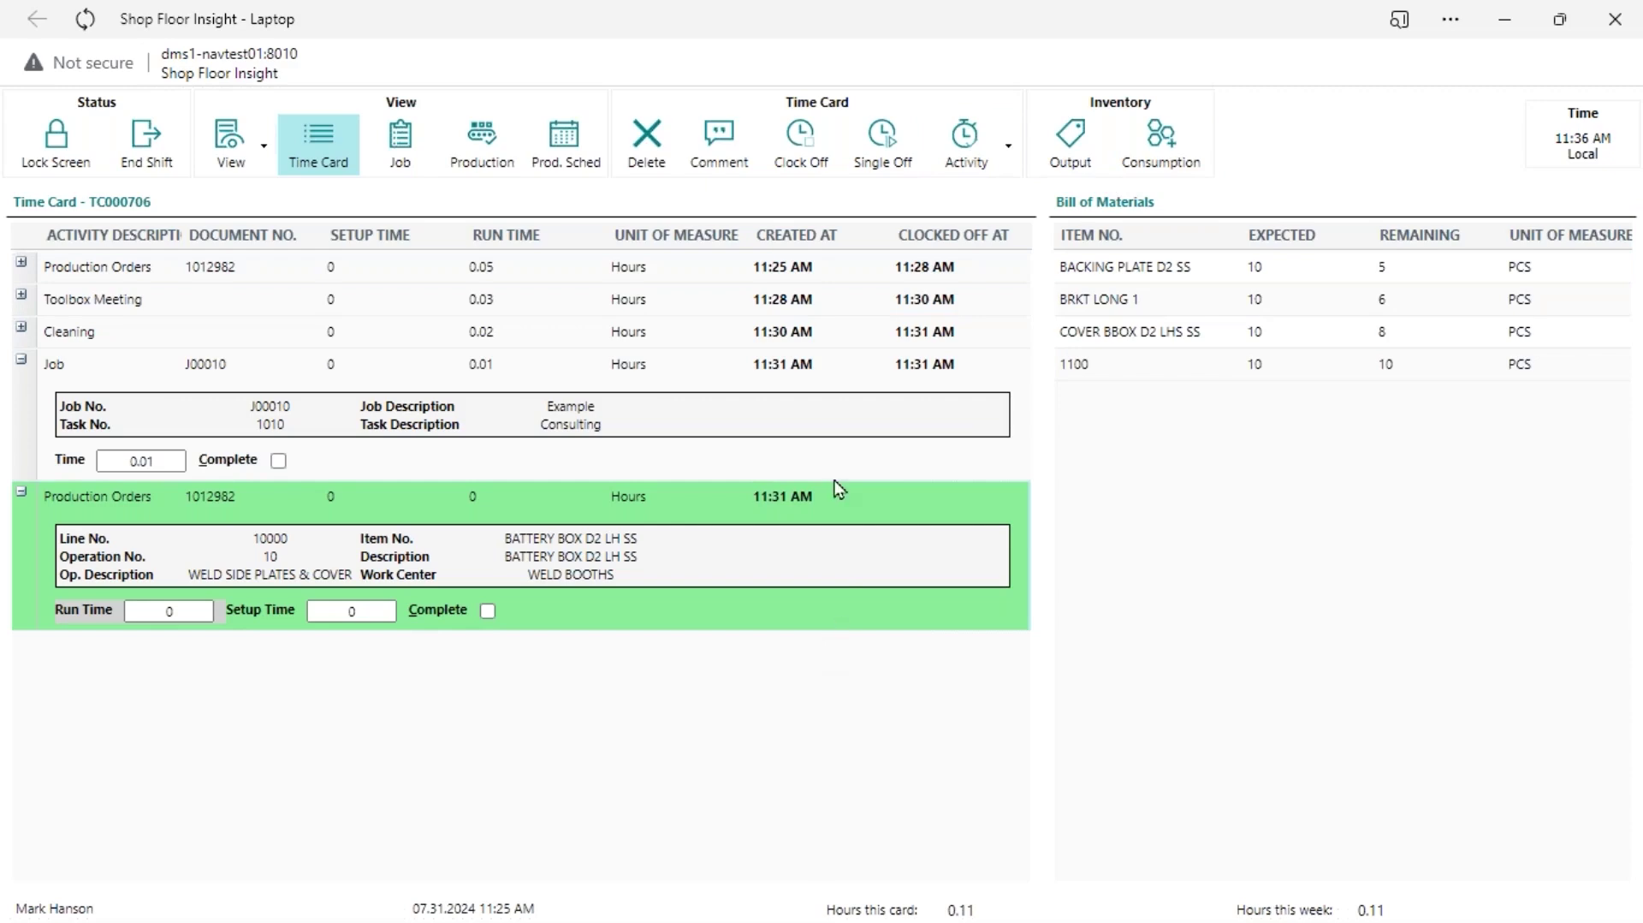
Step: Browse the production dispatch list and view the bill of materials for Bicycle order 1012805, operation 30 (90T BRAKES)
click(483, 164)
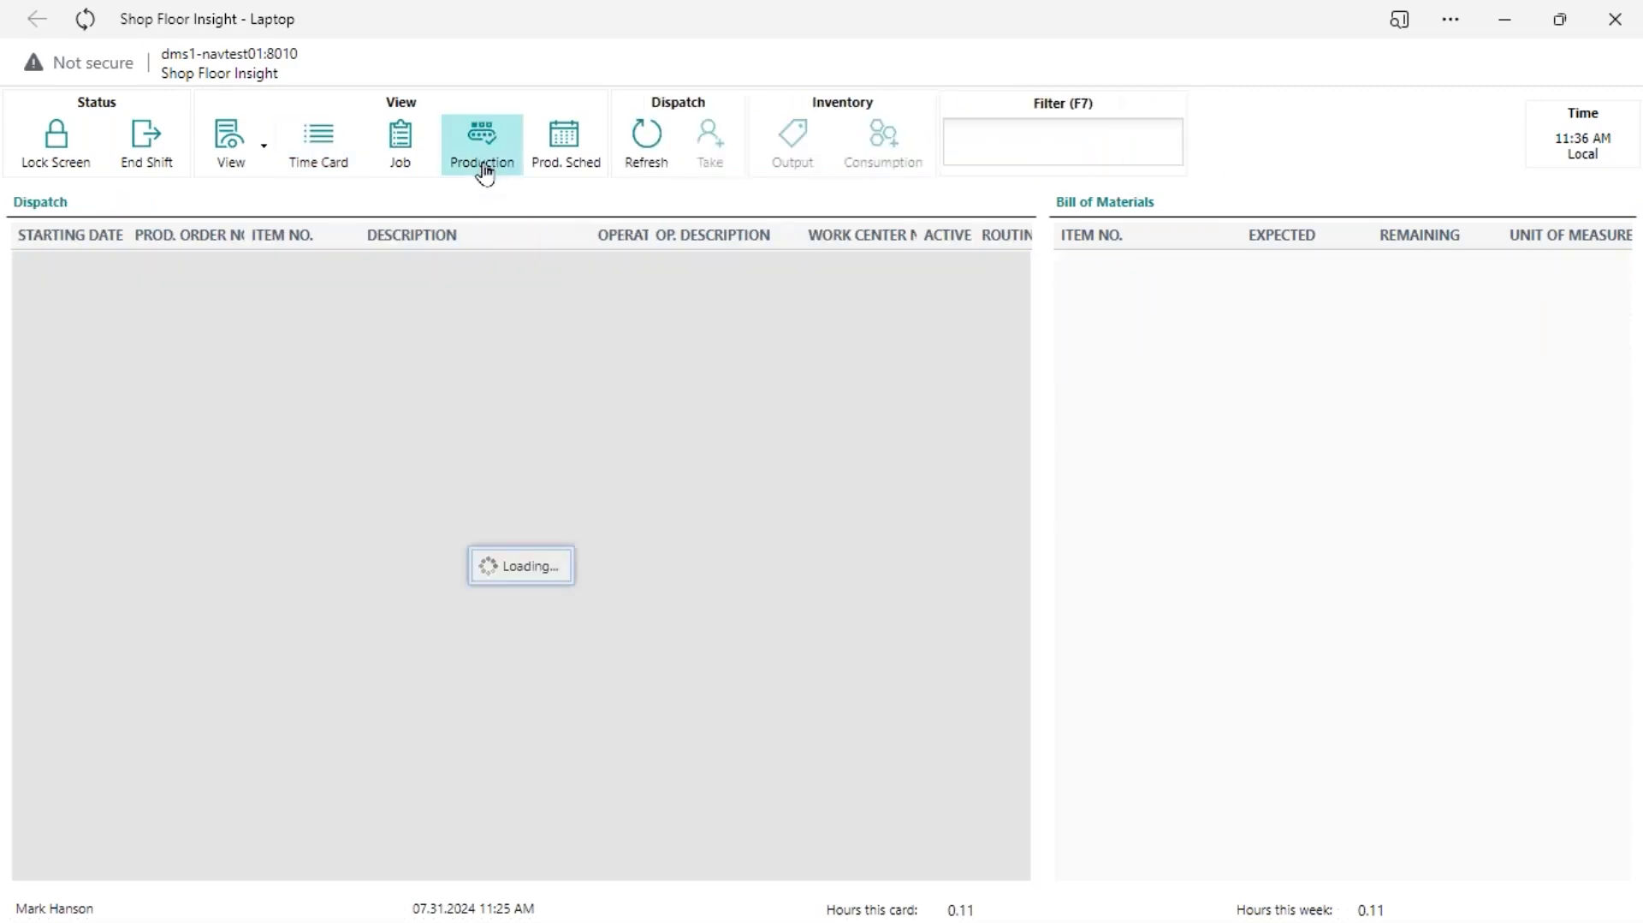
scroll(659, 528, down, 4)
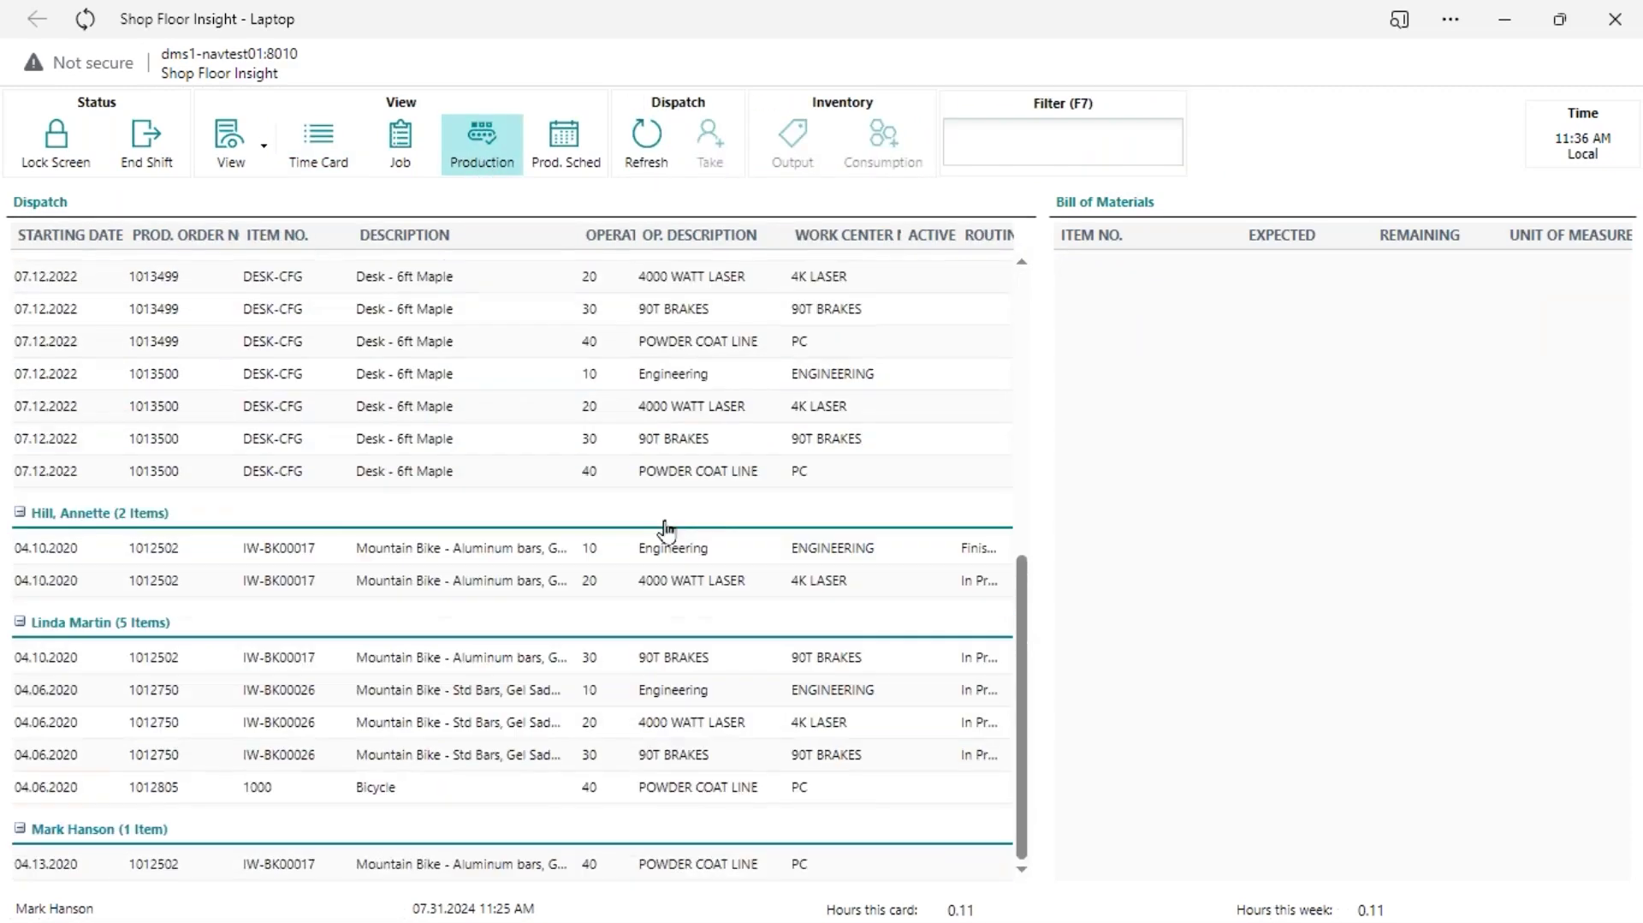
scroll(660, 531, up, 4)
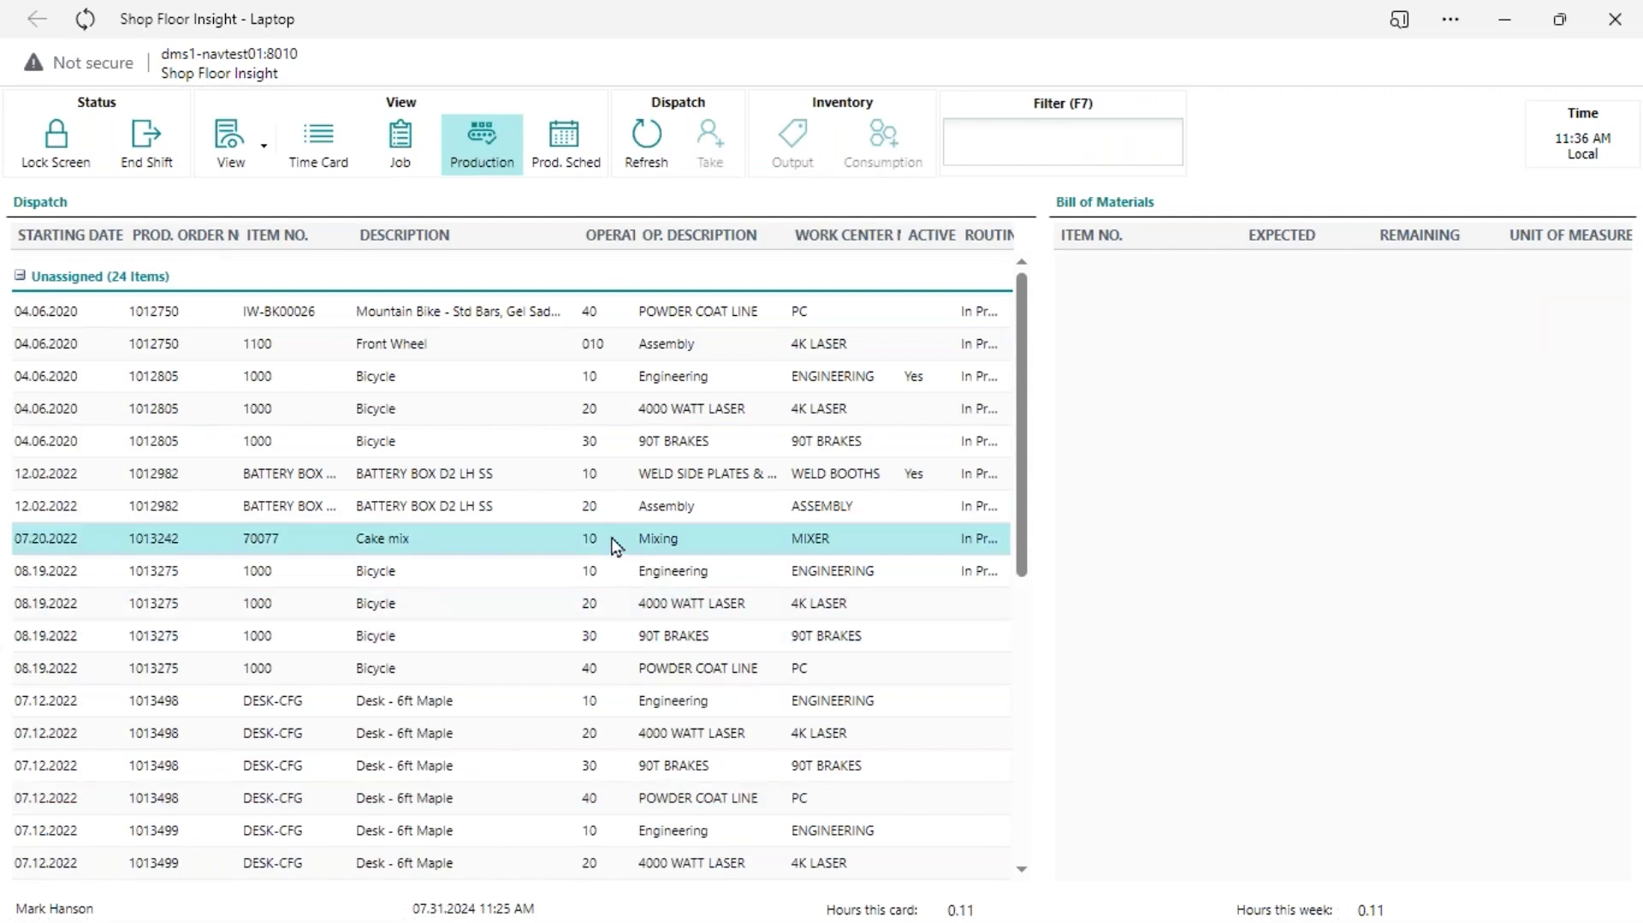
click(711, 448)
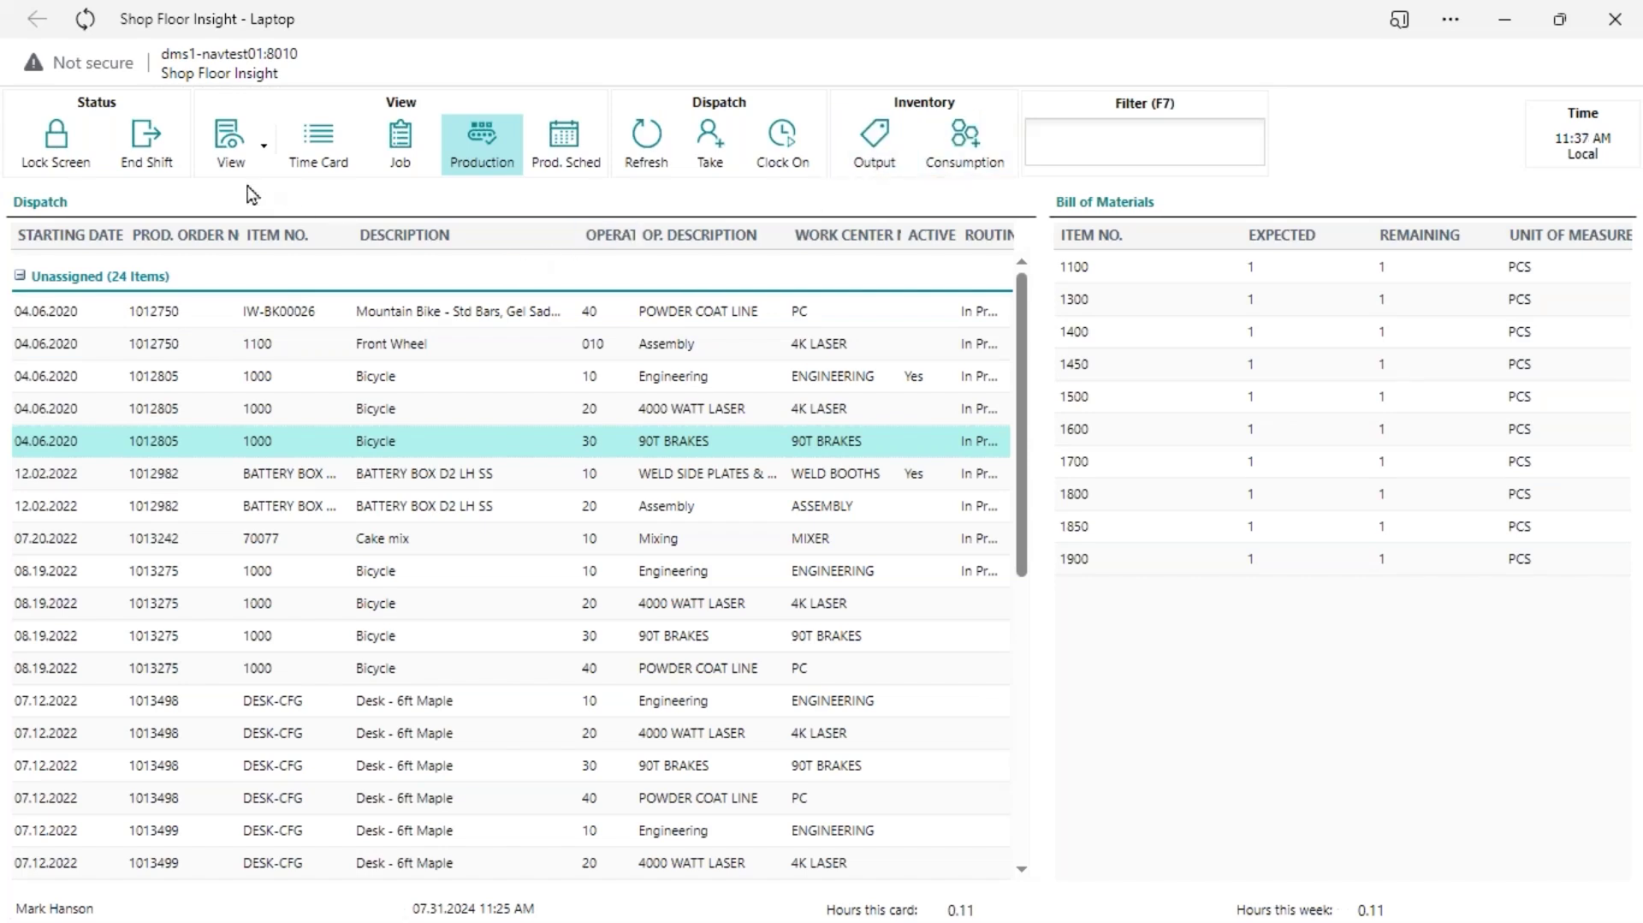
Step: Return to the time card and add the Quality Inspections pane for the active weld operation
click(320, 162)
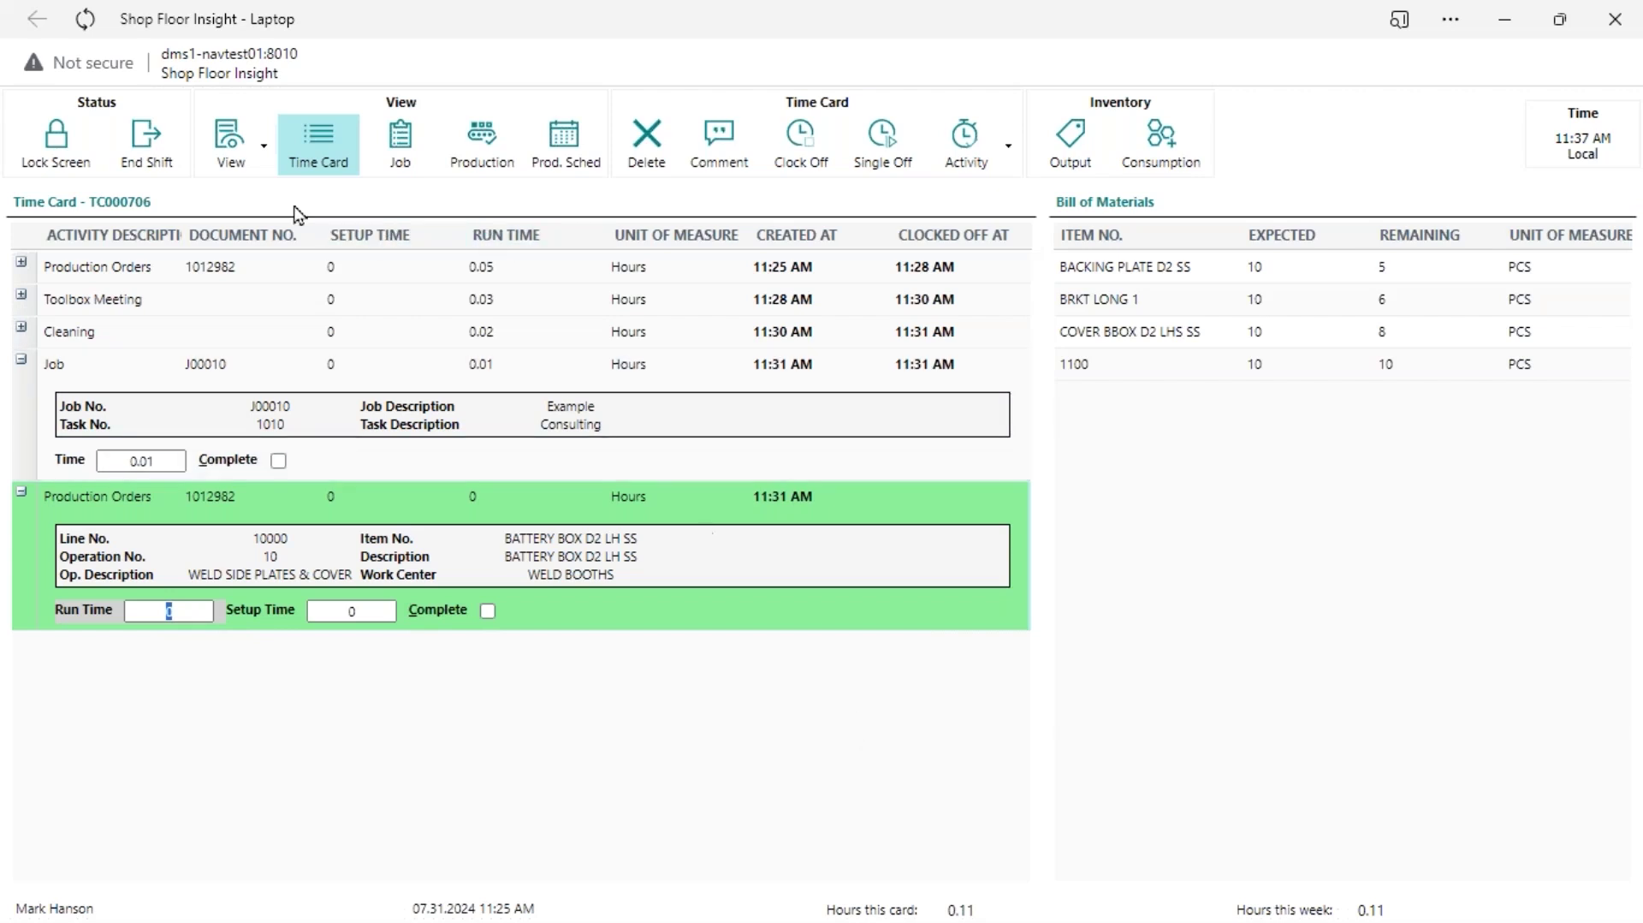
click(250, 169)
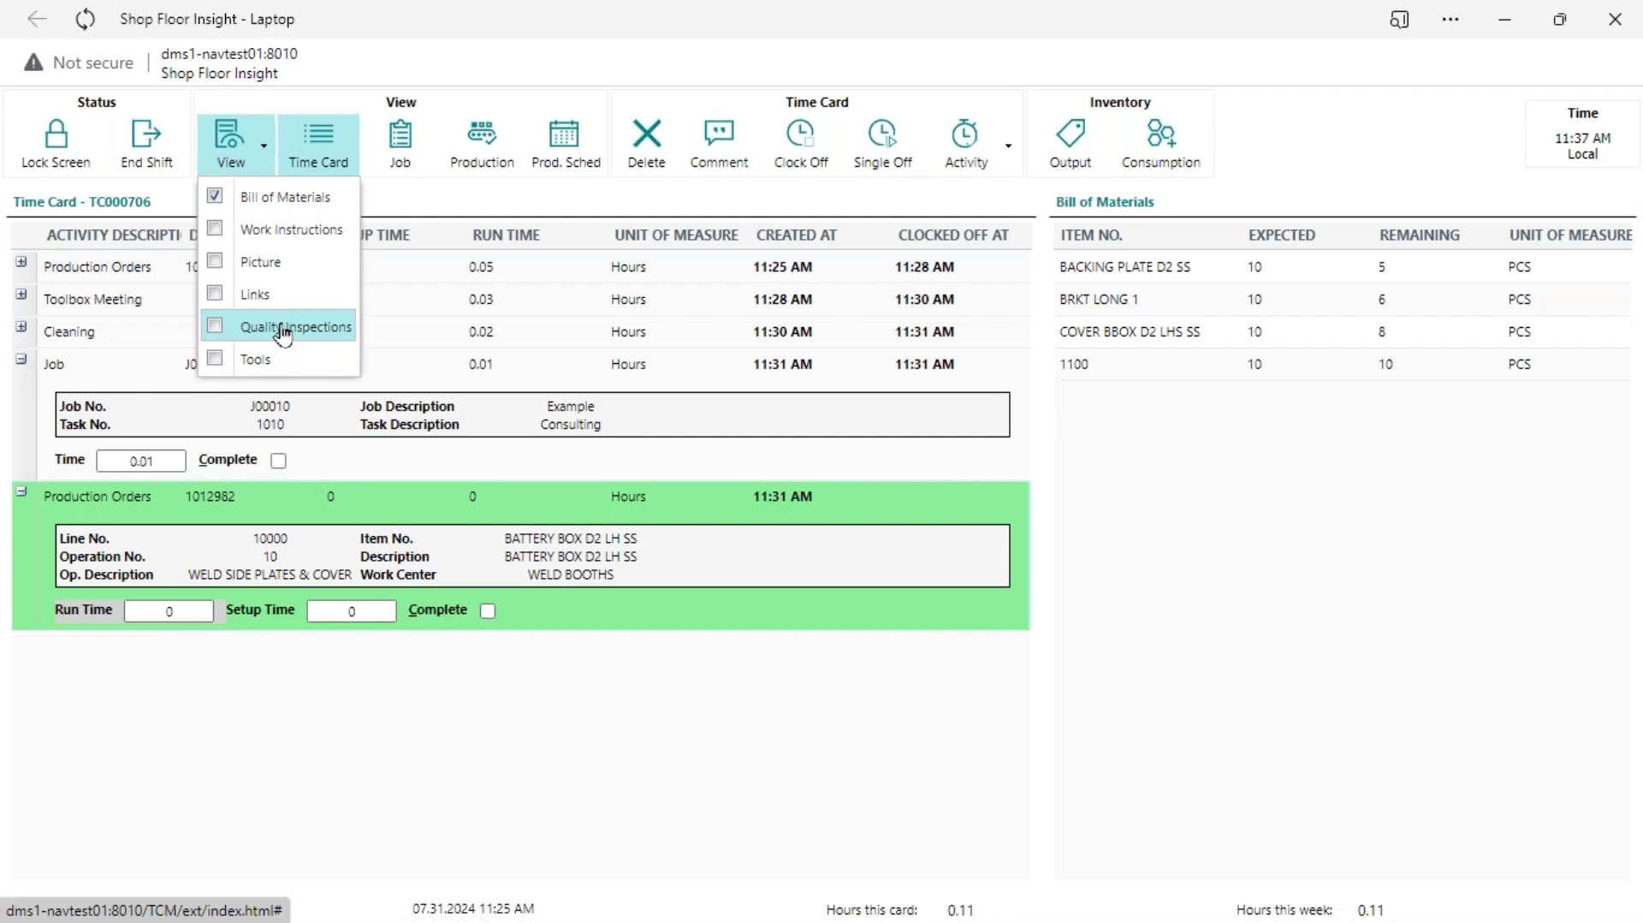
click(284, 333)
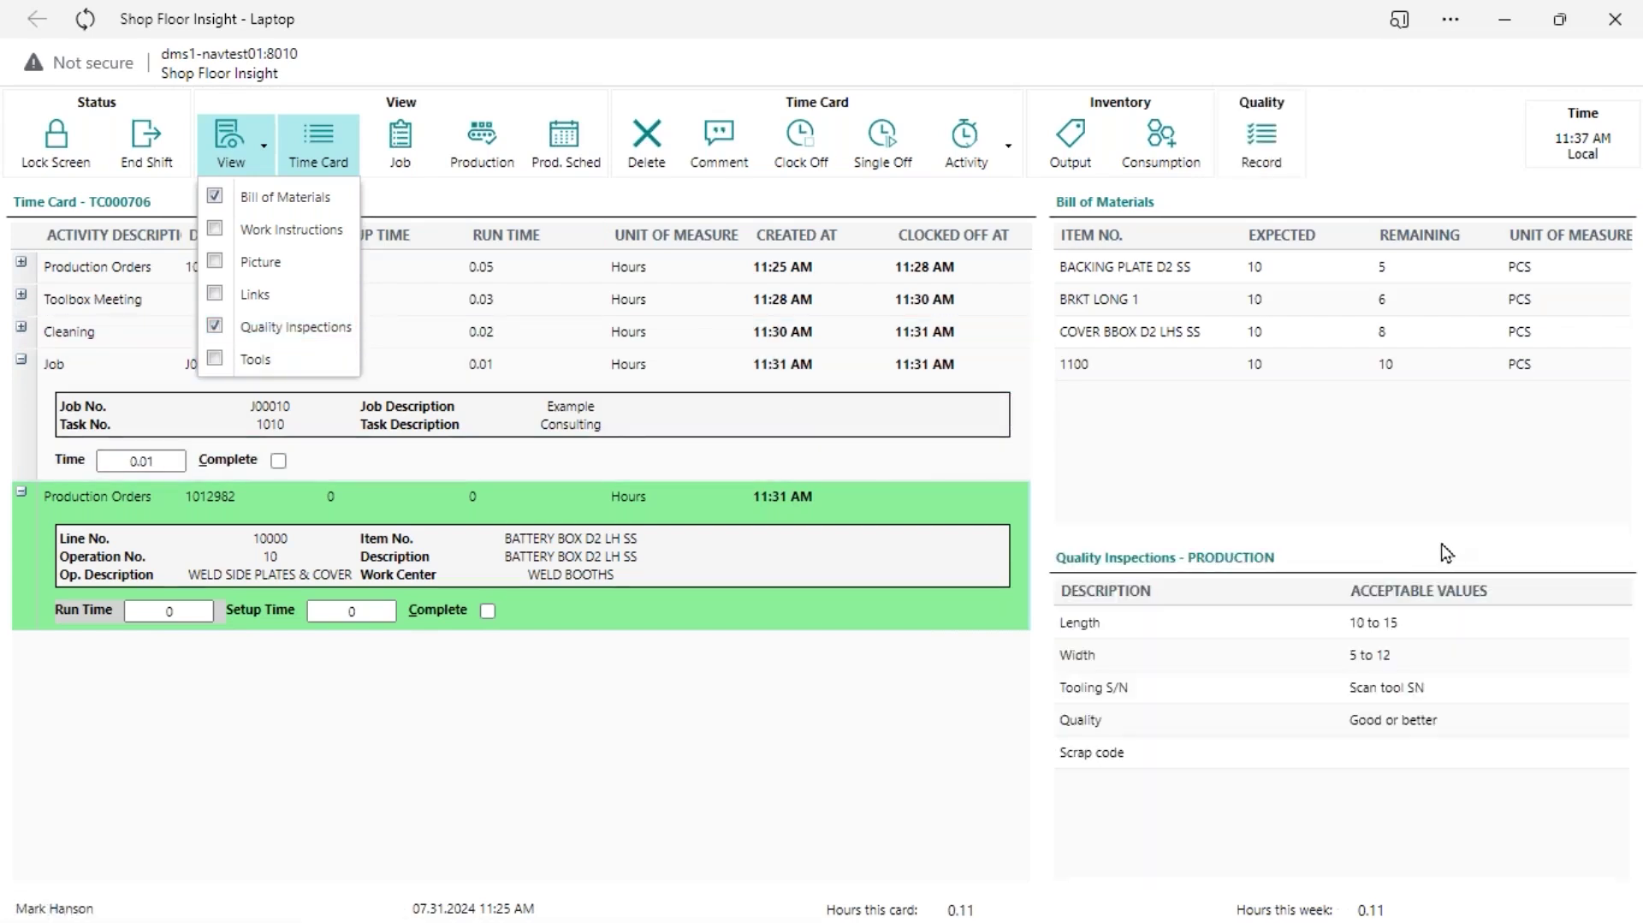
Step: Open the quality inspection input for the active weld operation and load the tests for lot number 592635238
click(460, 778)
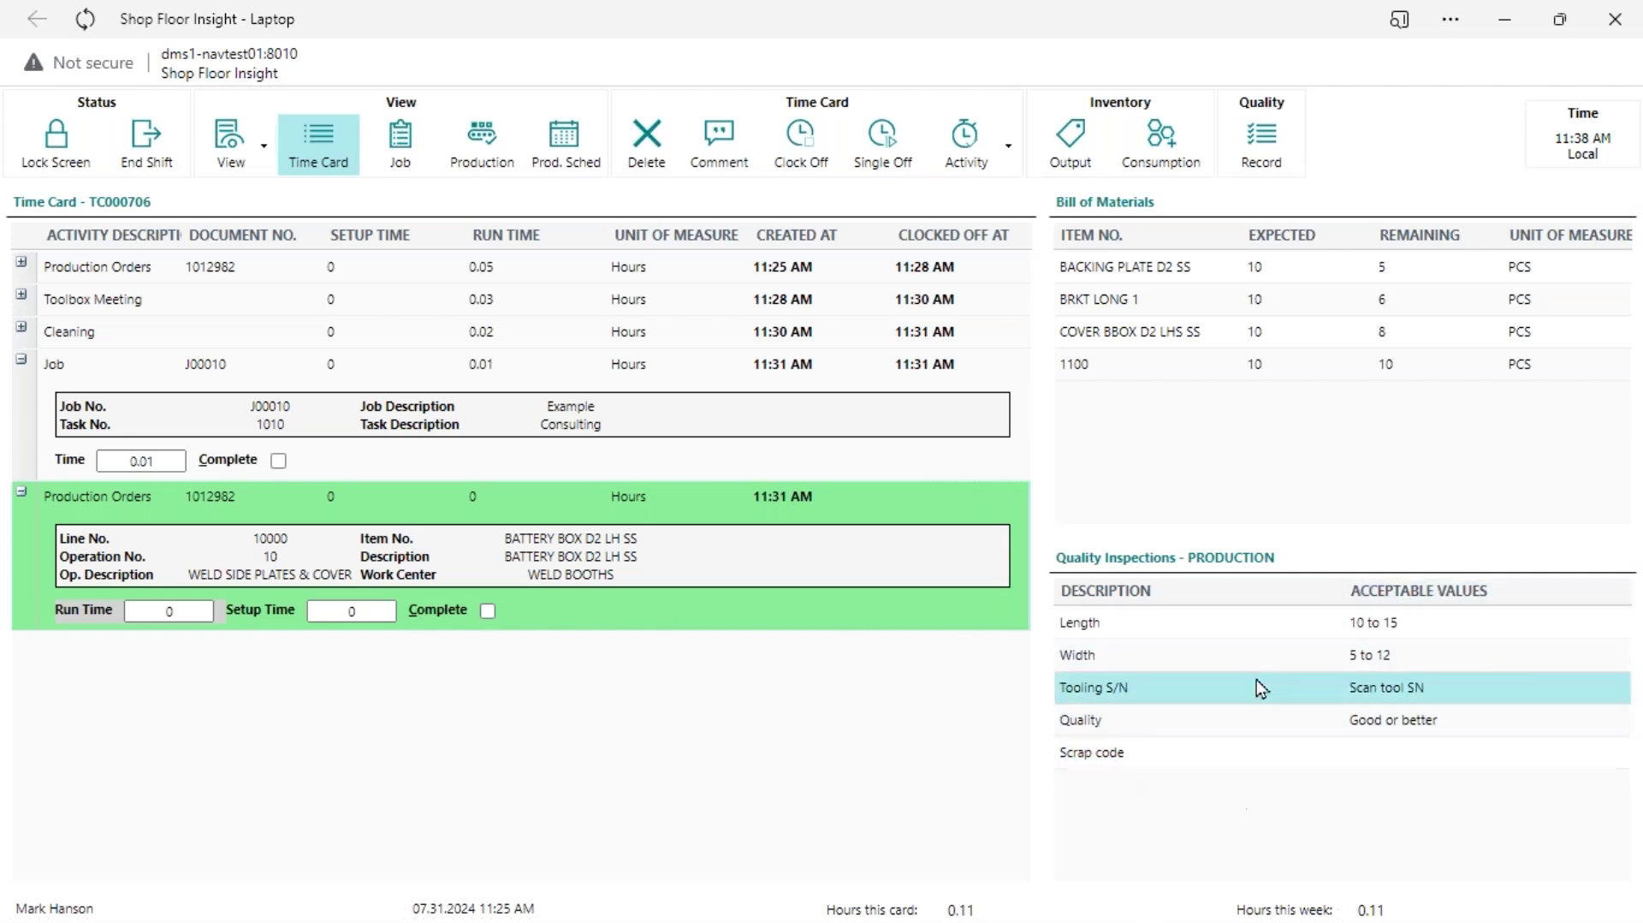
click(1262, 142)
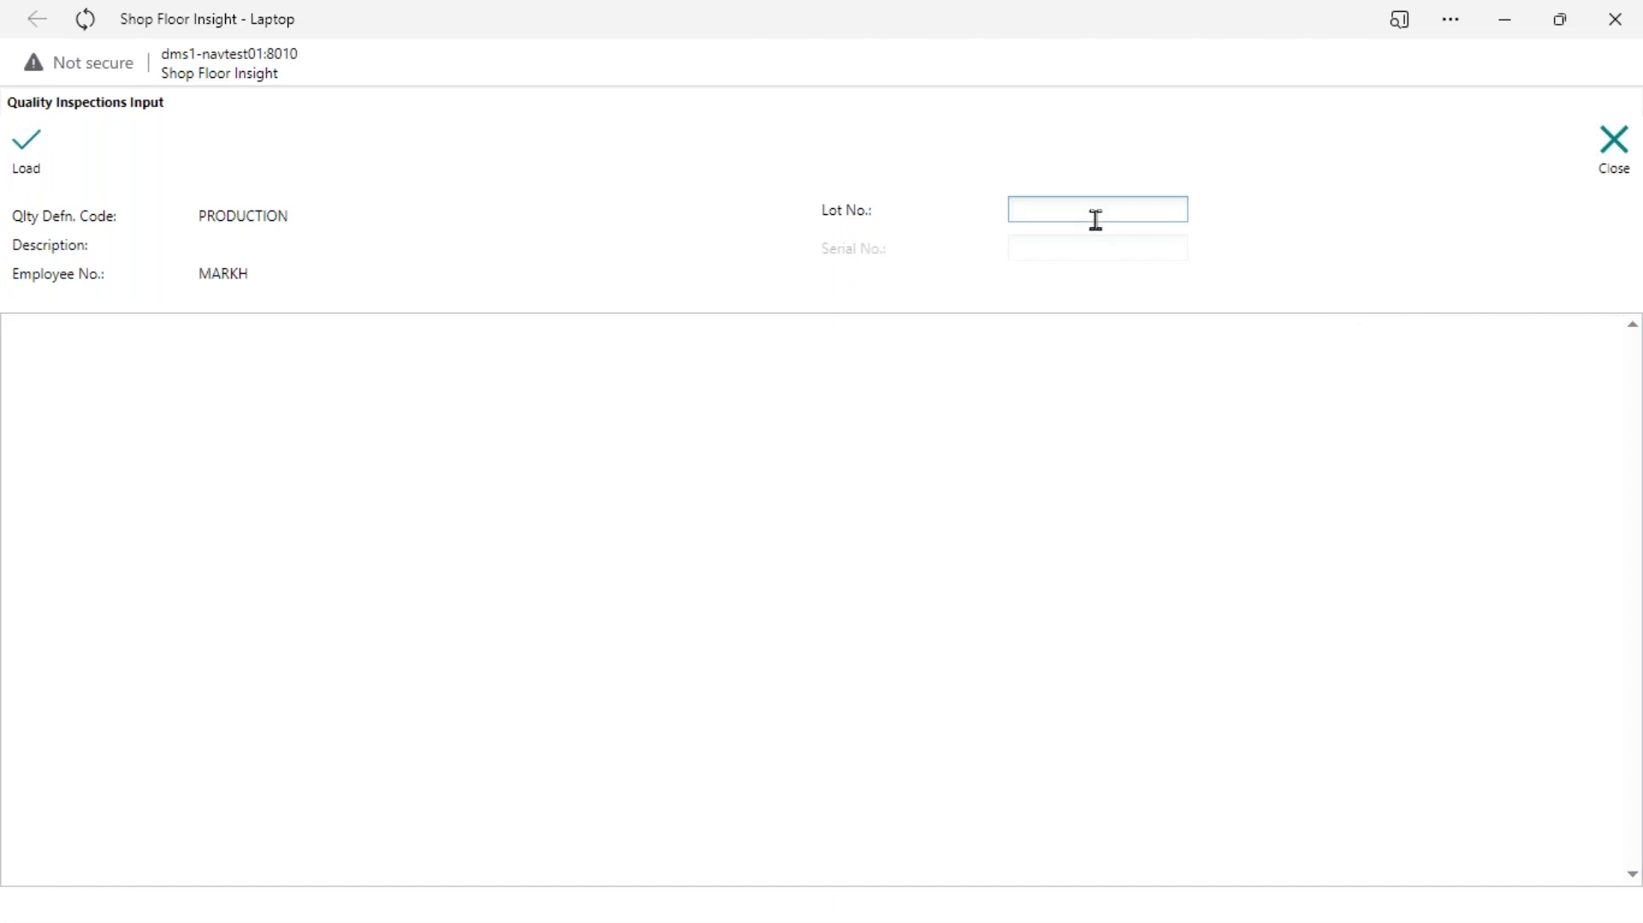
text(592635238)
click(27, 148)
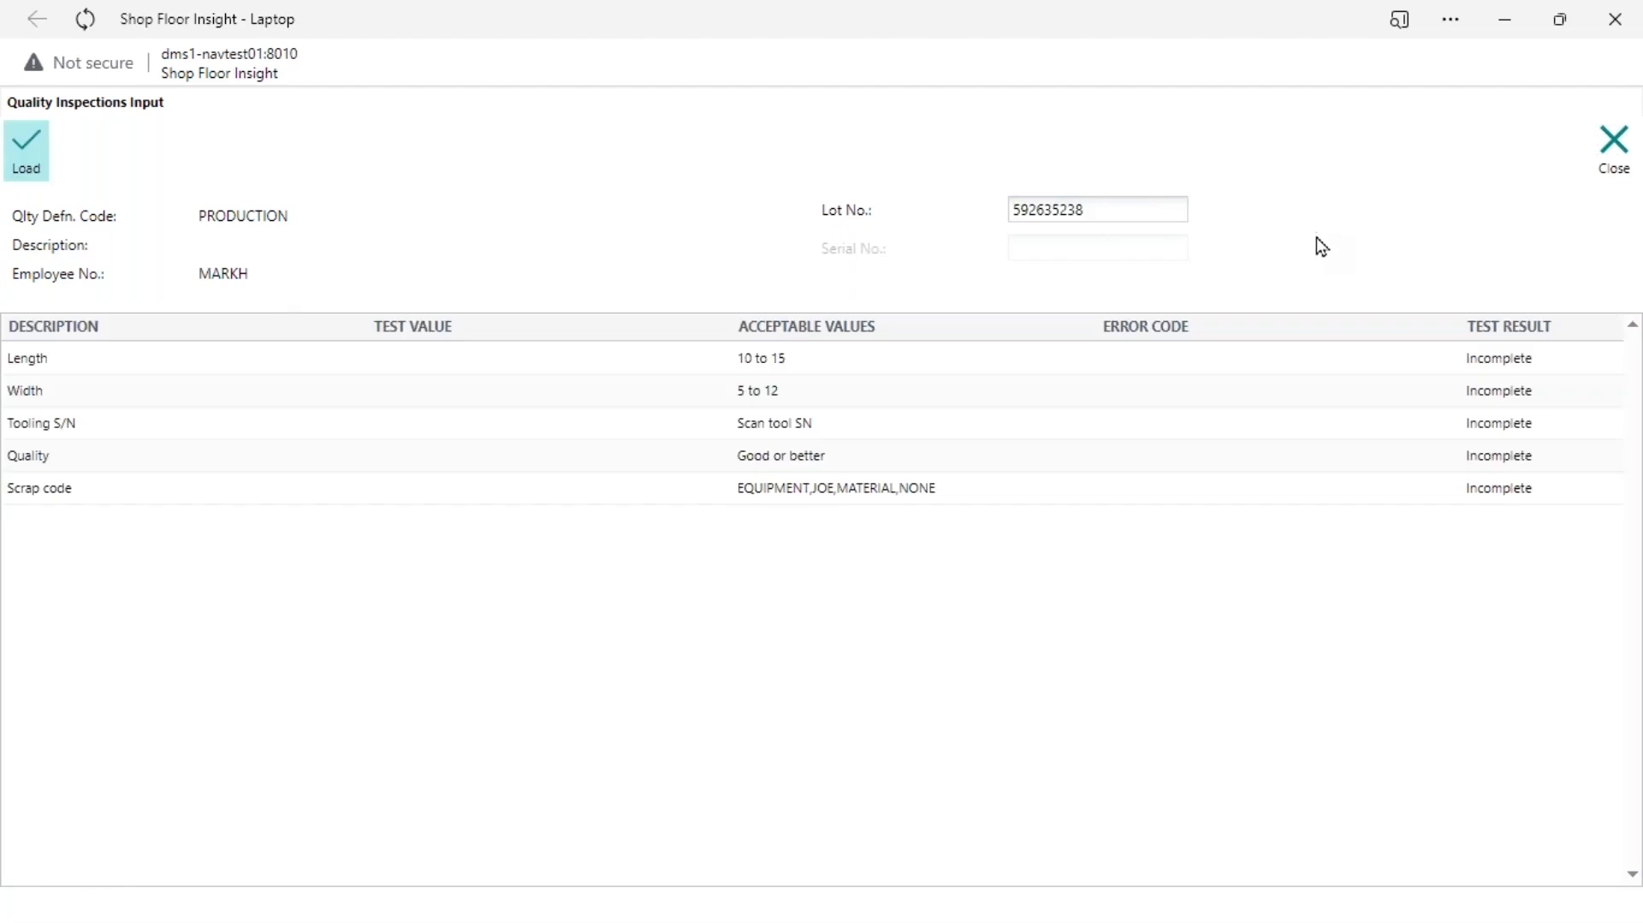
Step: Enter a test value of 2 for the Length inspection
click(422, 360)
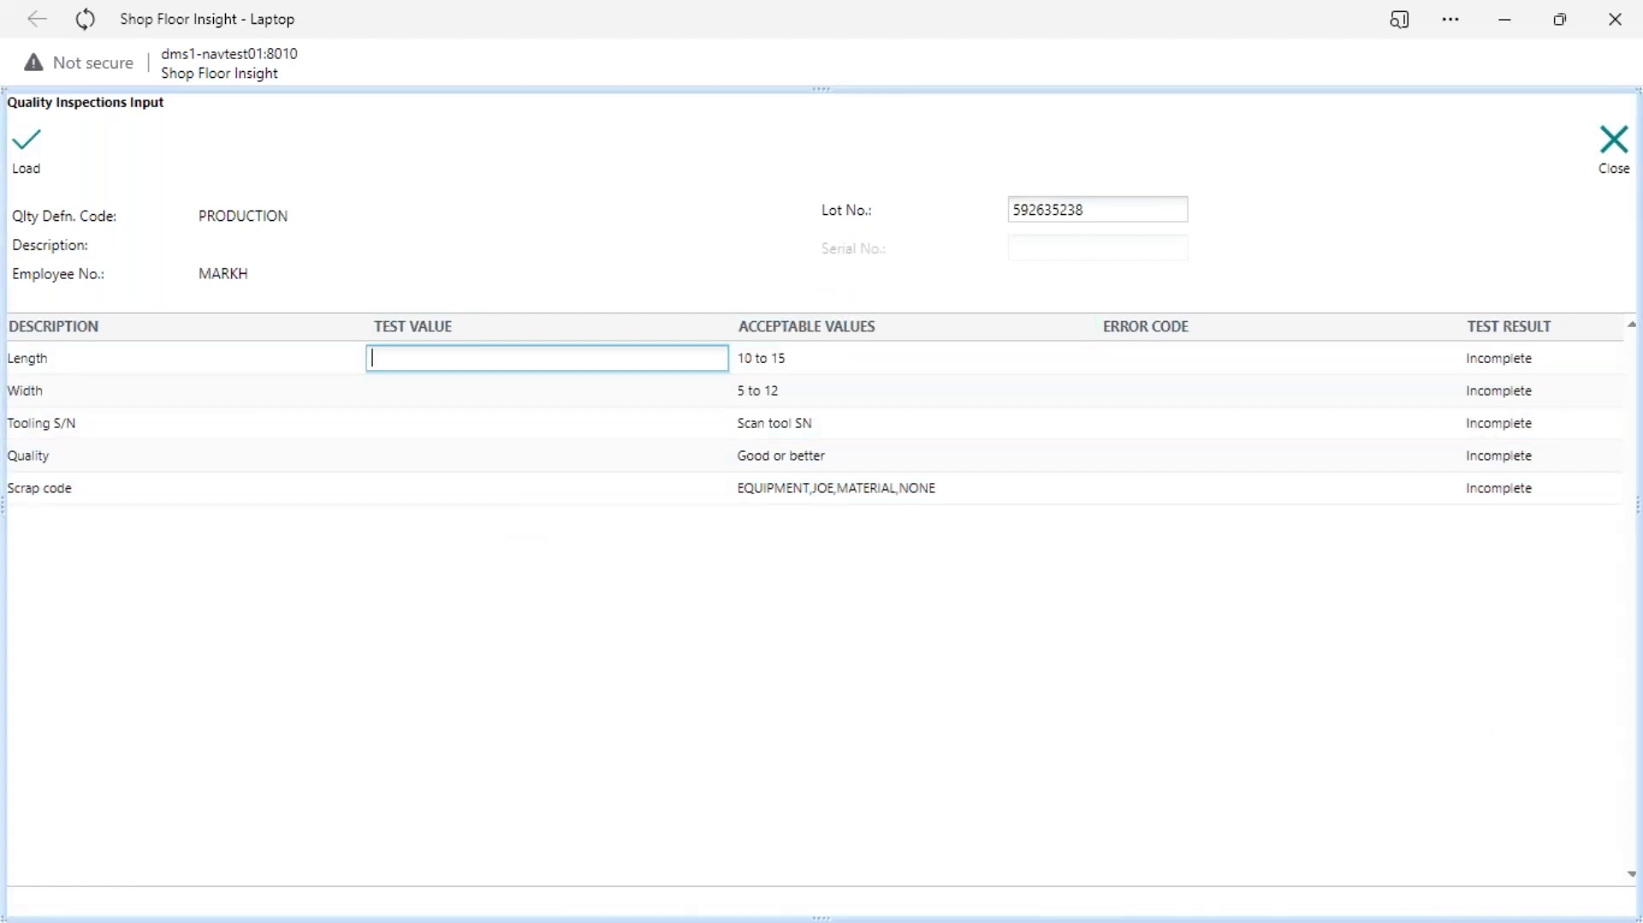
text(2)
key(Return)
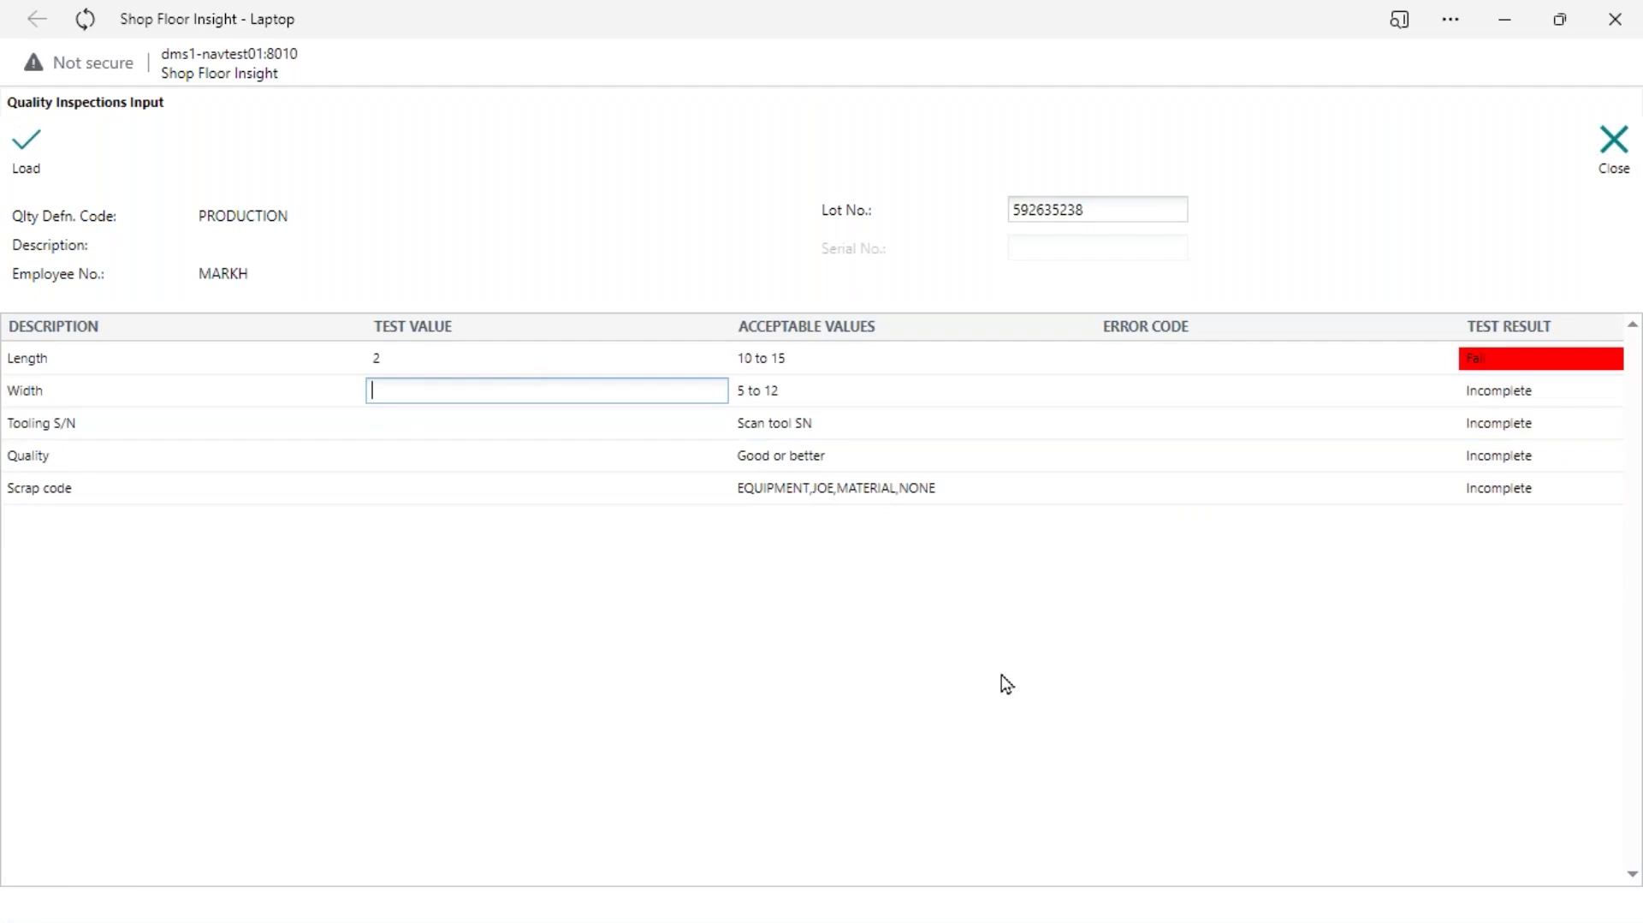
Step: Replace the Length test value with 11
key(shift+Tab)
key(BackSpace)
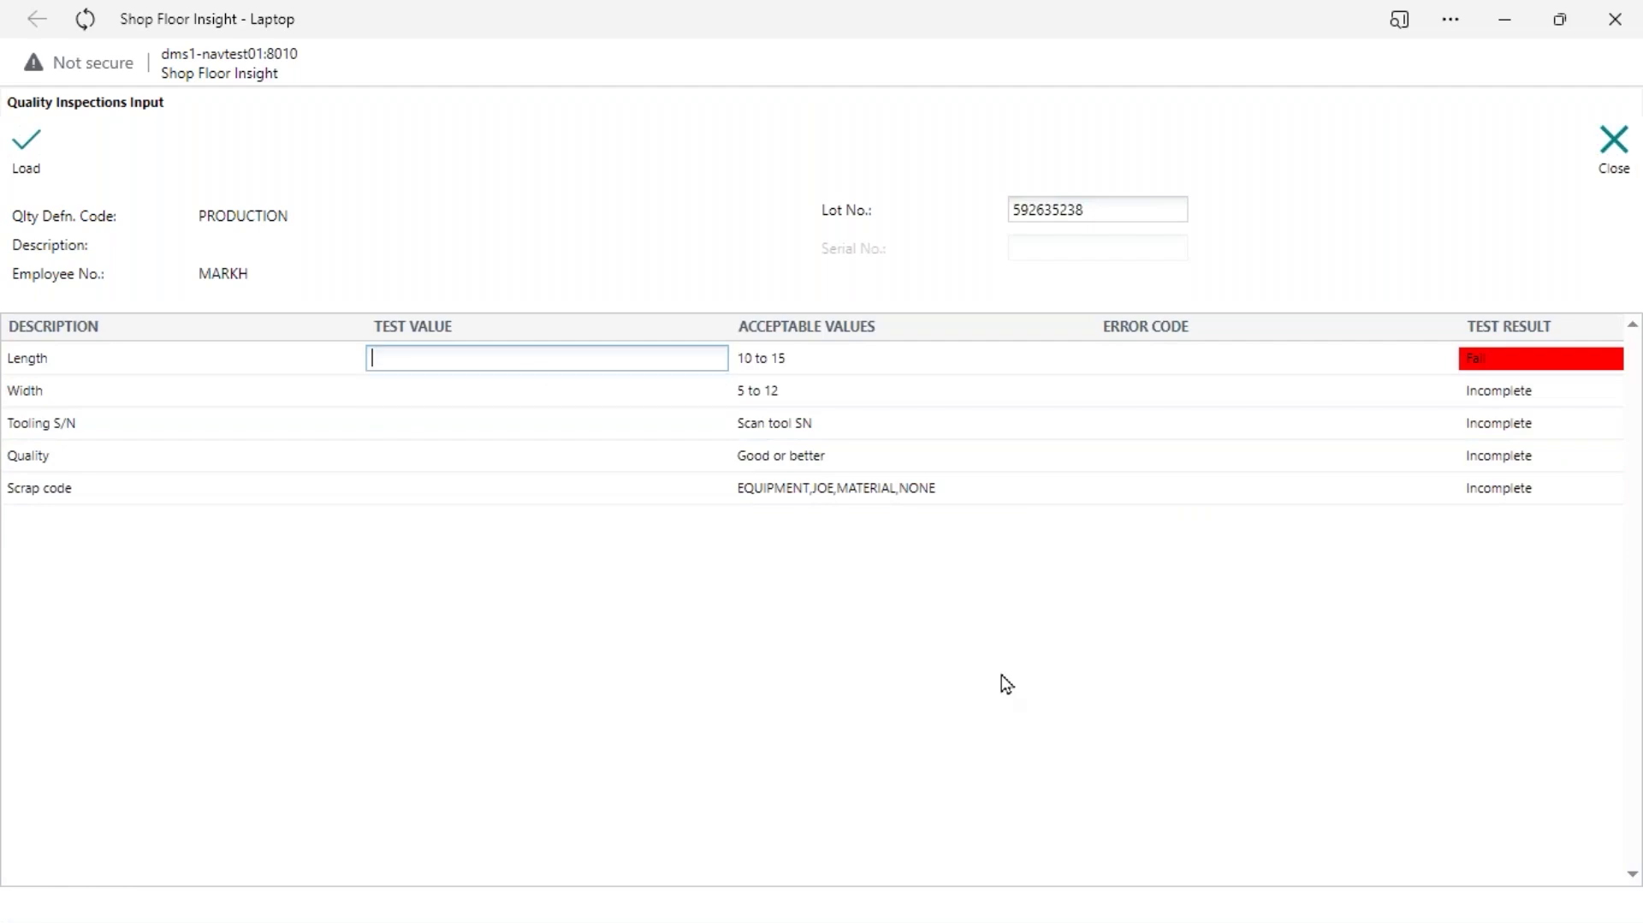
text(11)
key(Tab)
key(shift+Tab)
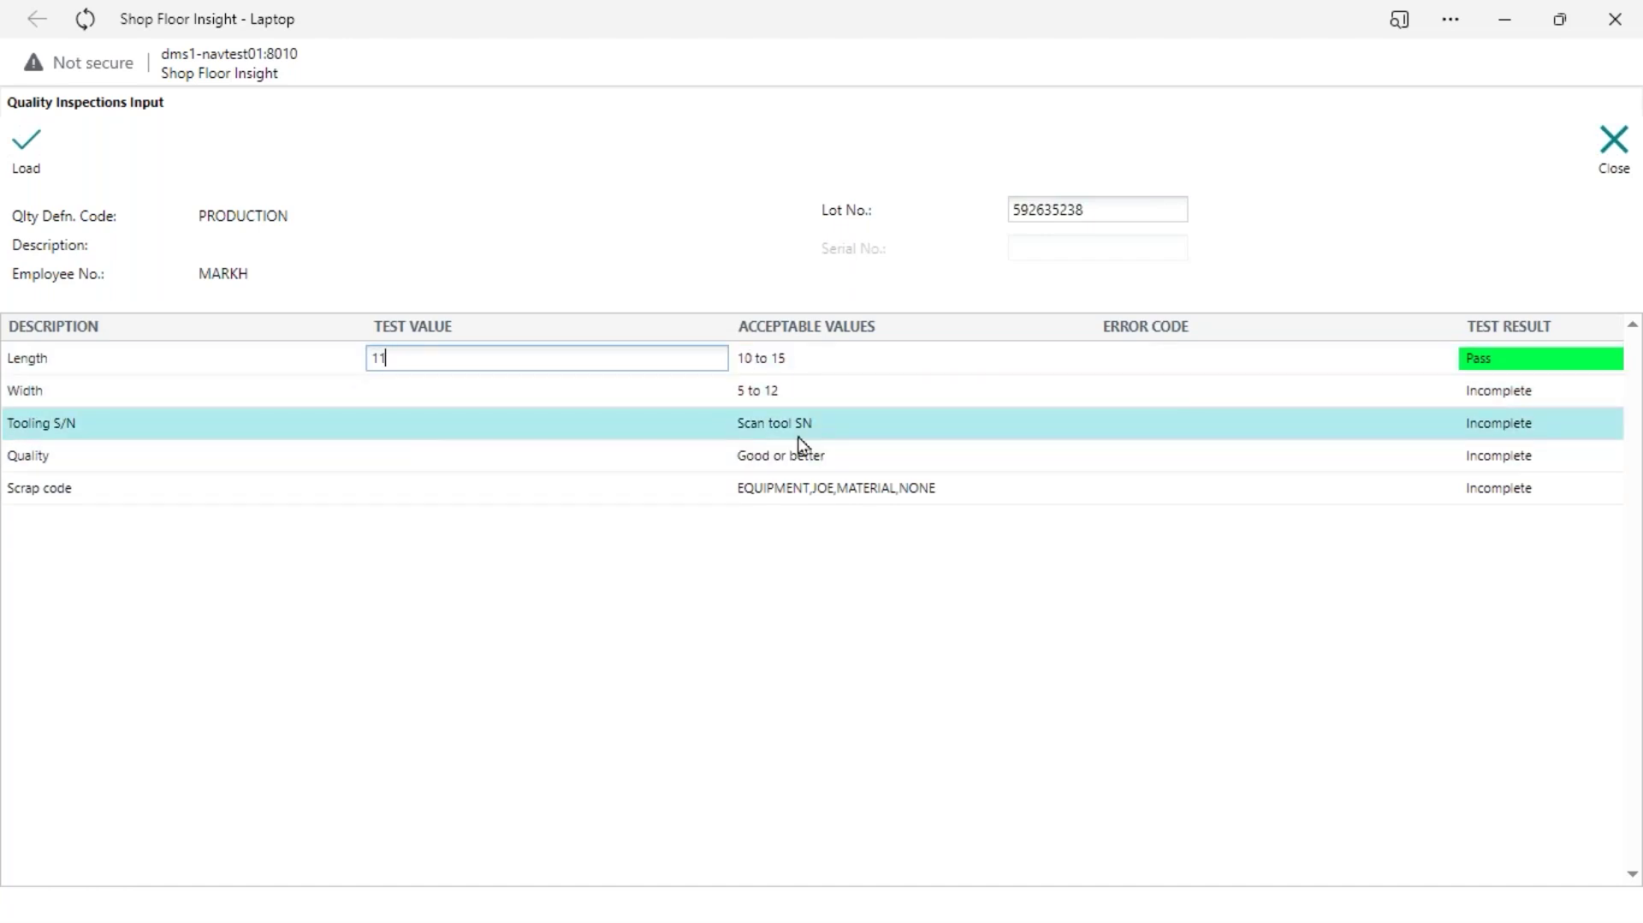
Step: Enter a Width test value of 4 and a Tooling S/N of kjdgfak046t0
click(422, 392)
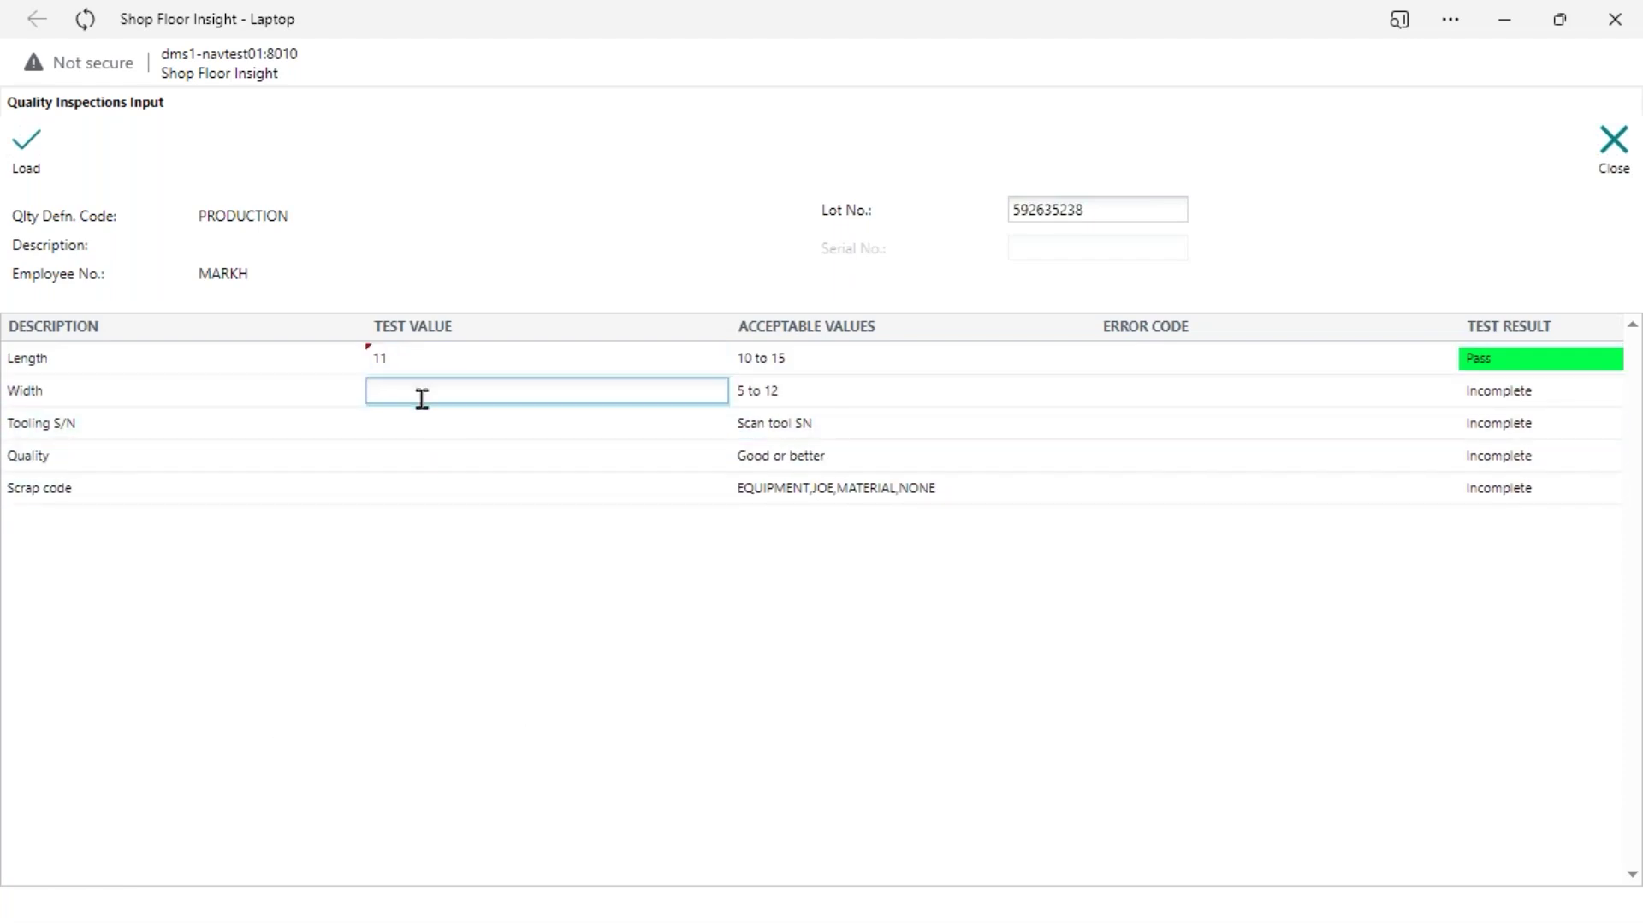
text(4)
key(Return)
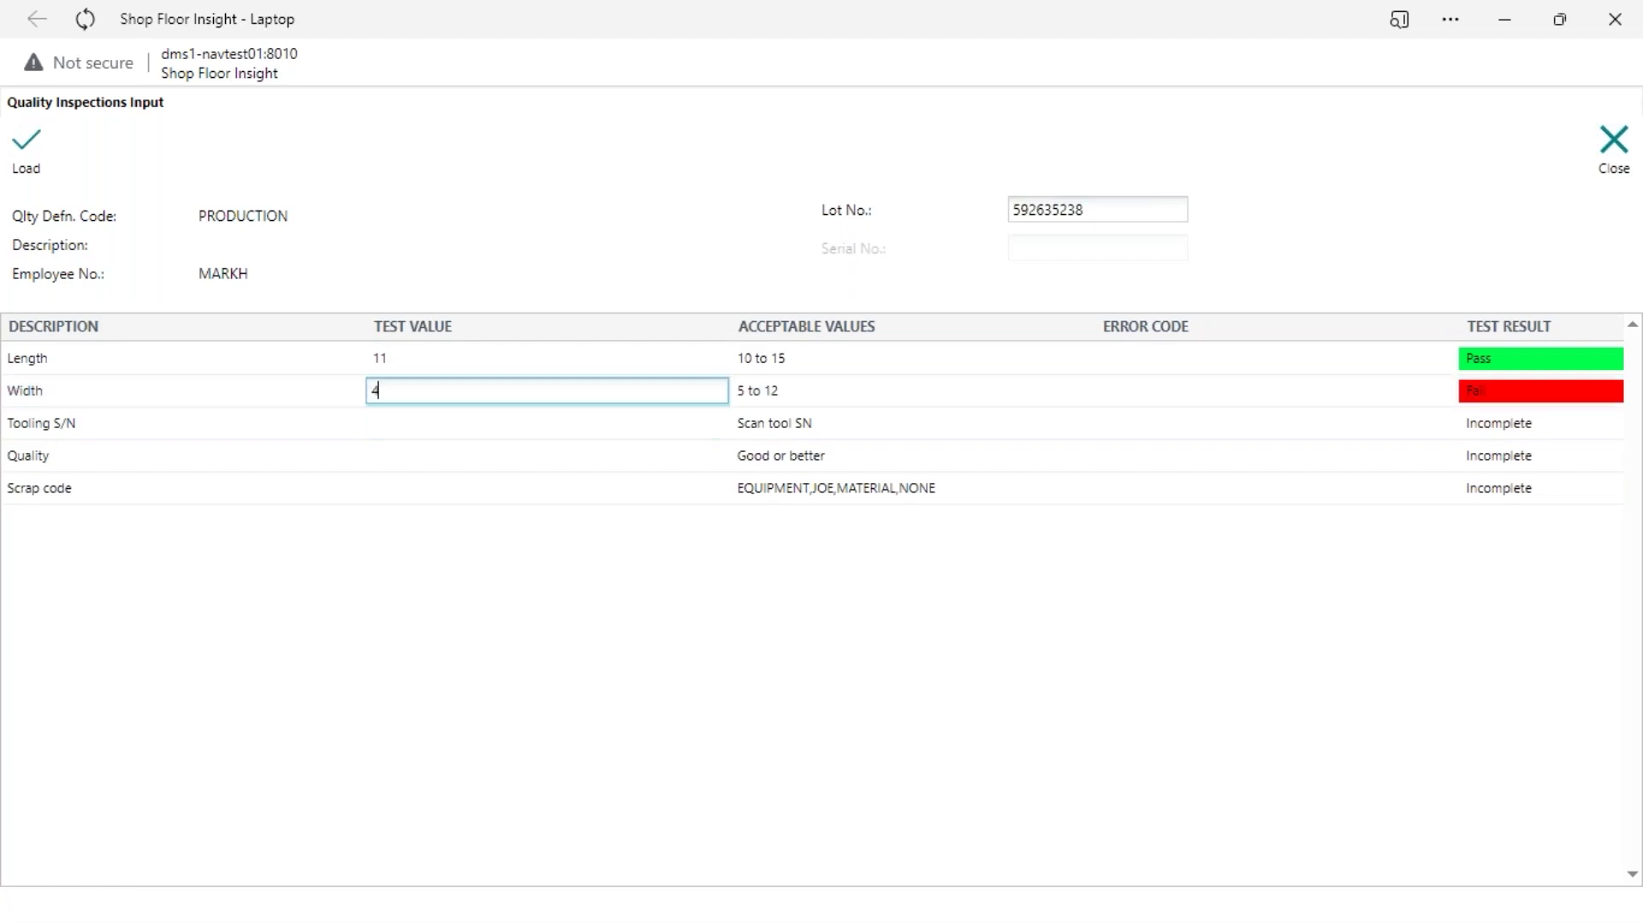
key(Return)
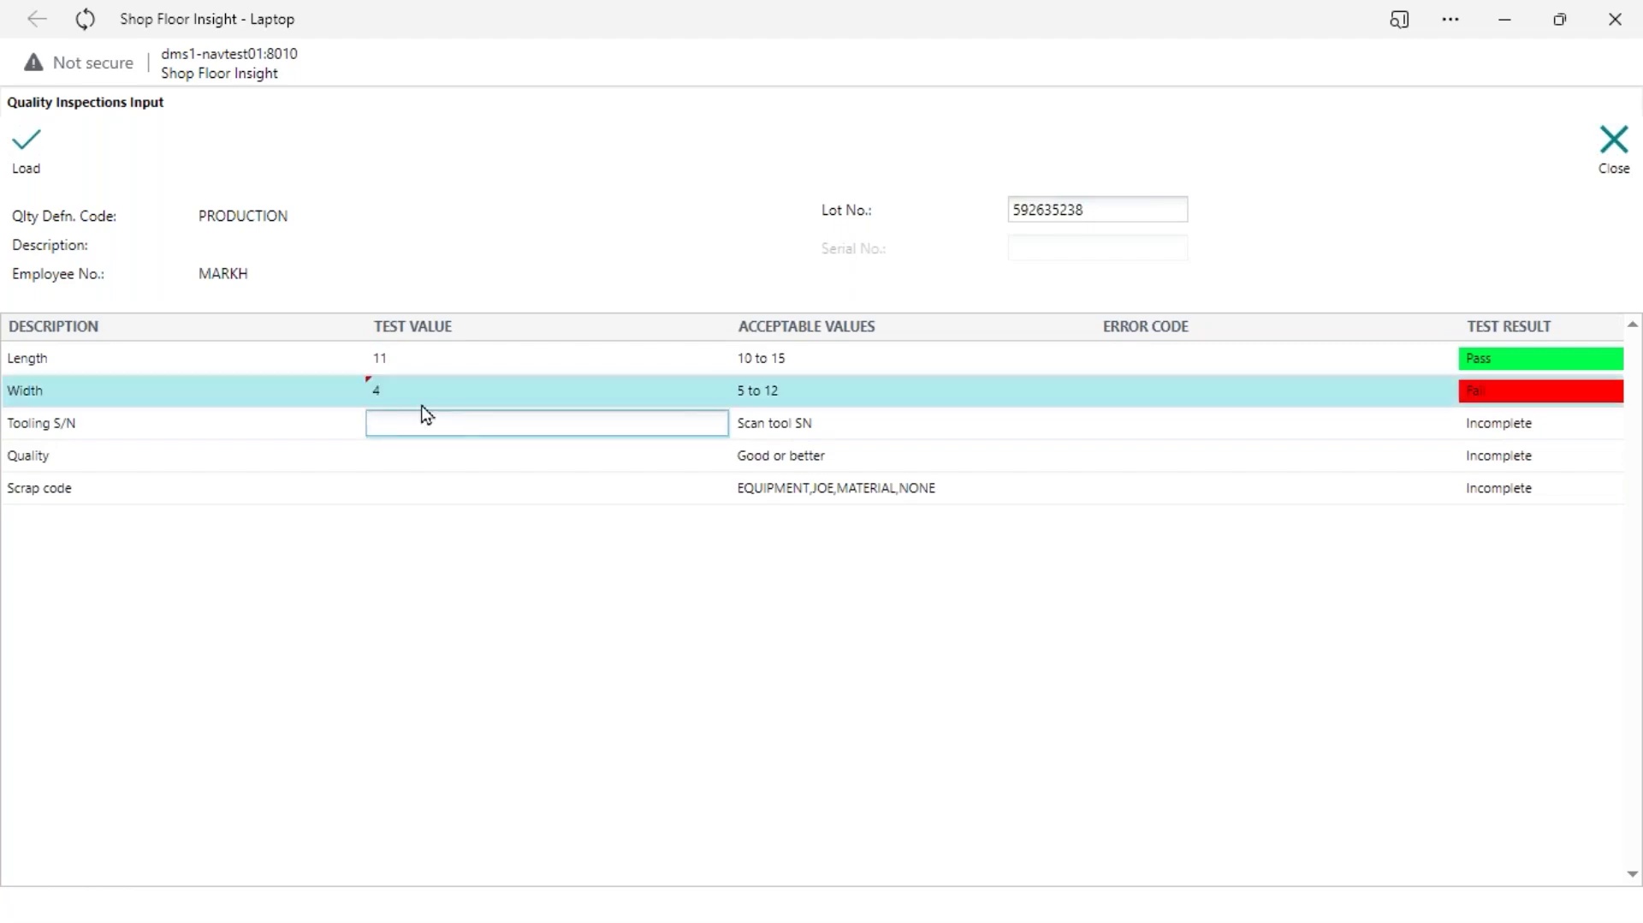
text(kjdgfak045t0)
key(Return)
Step: Set the Quality result to Good and the Scrap code to MATERIAL, and close the inspection form
key(alt+Down)
key(Down)
key(Down)
key(Down)
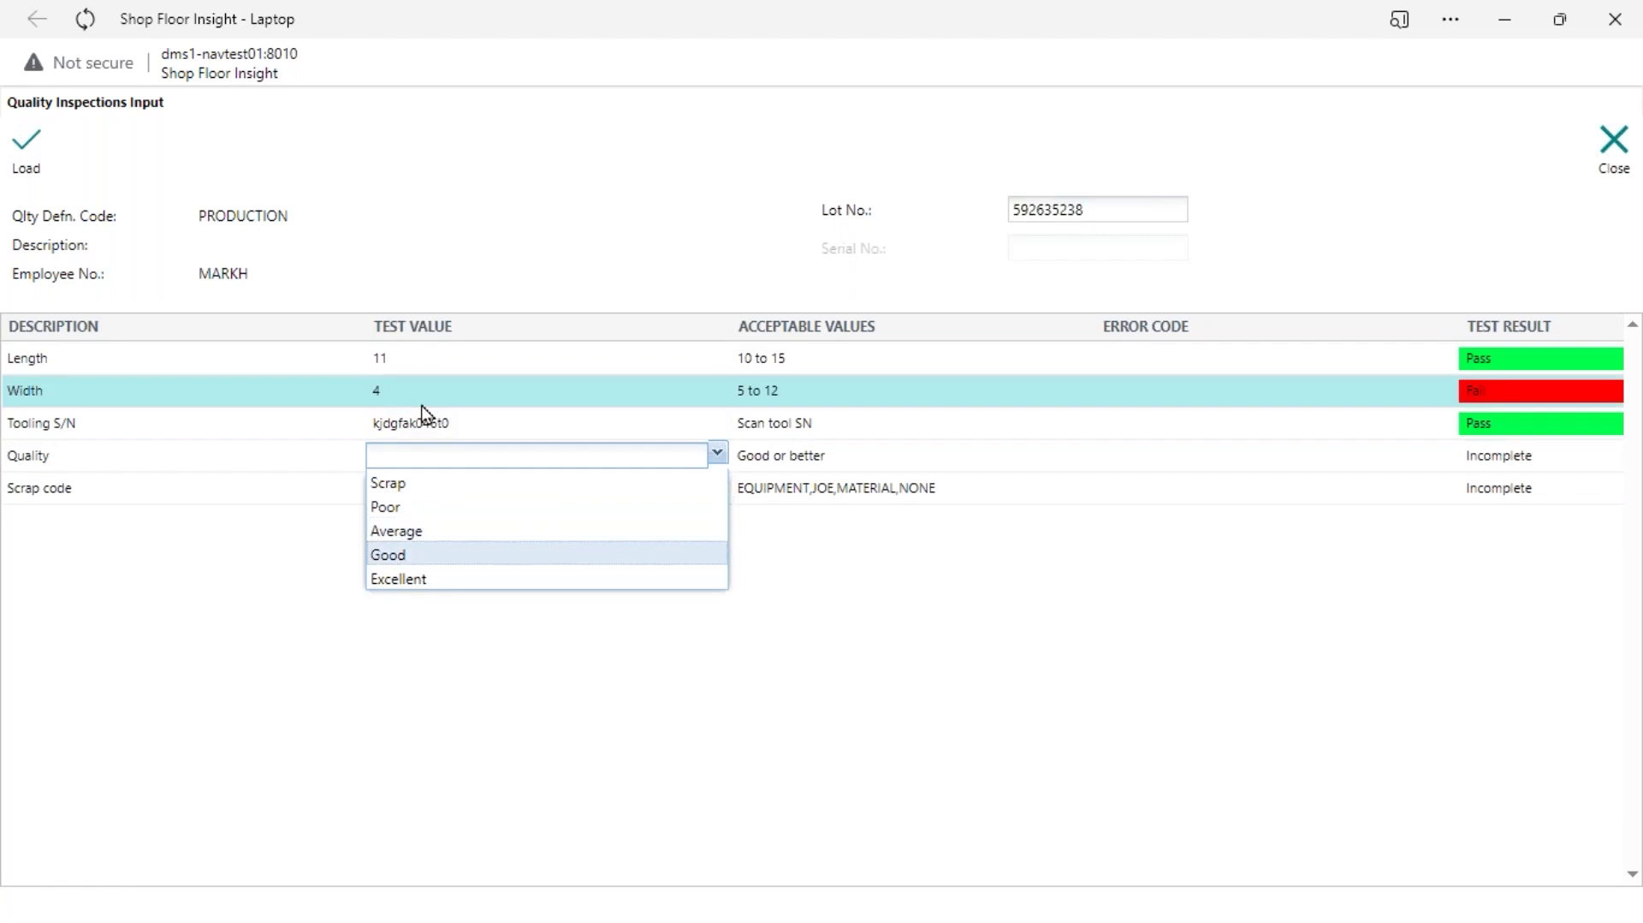
key(Return)
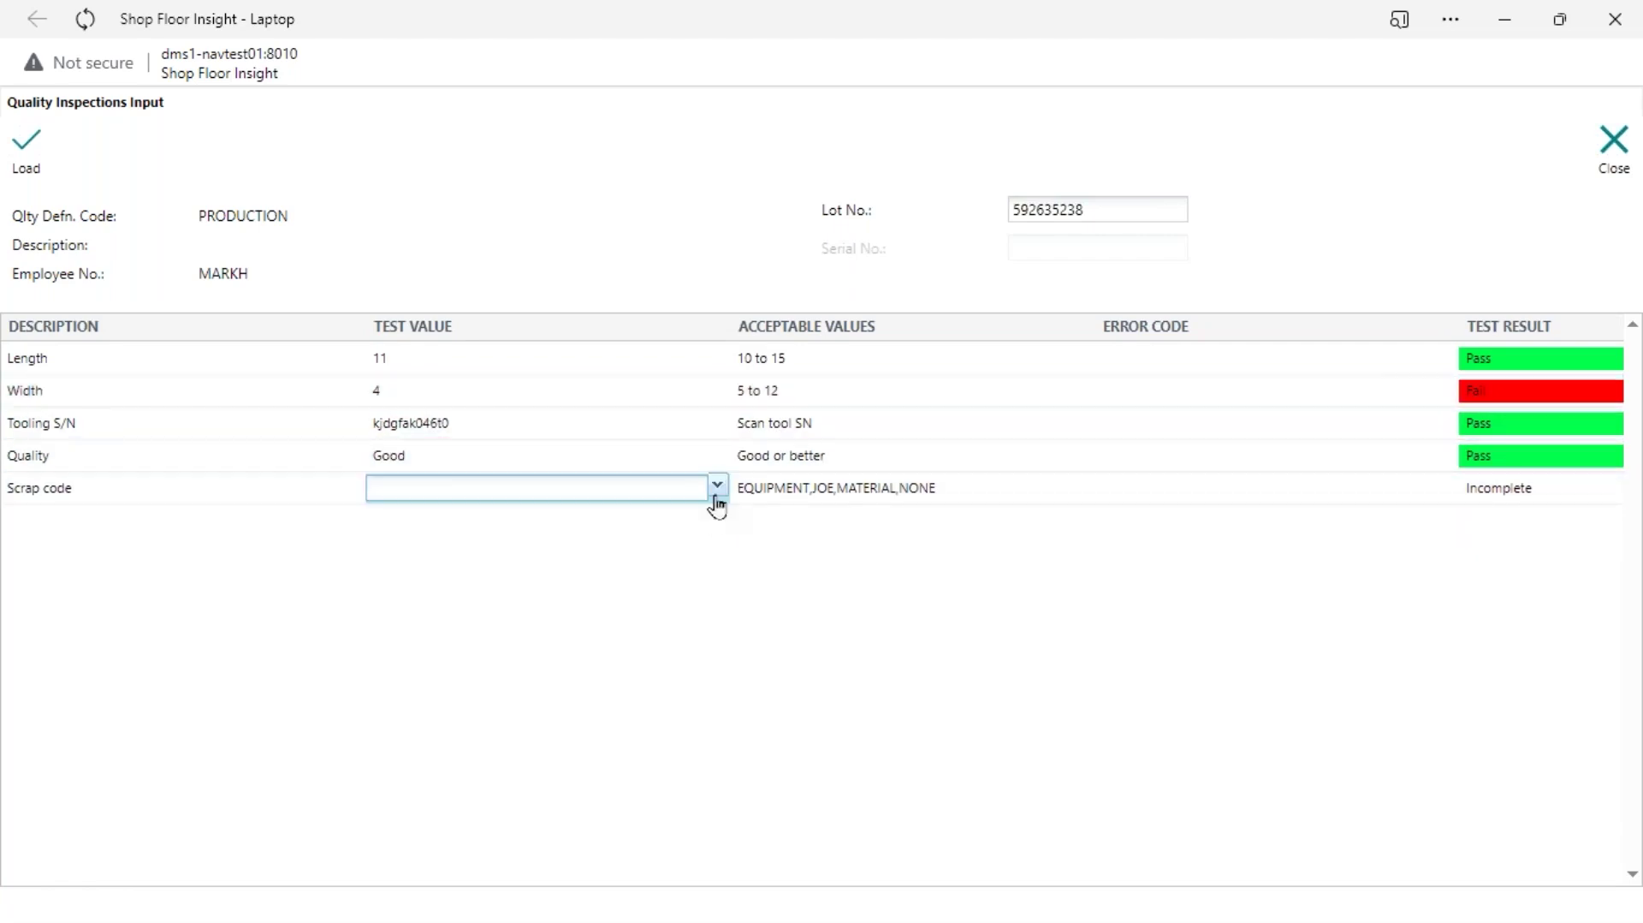
click(717, 494)
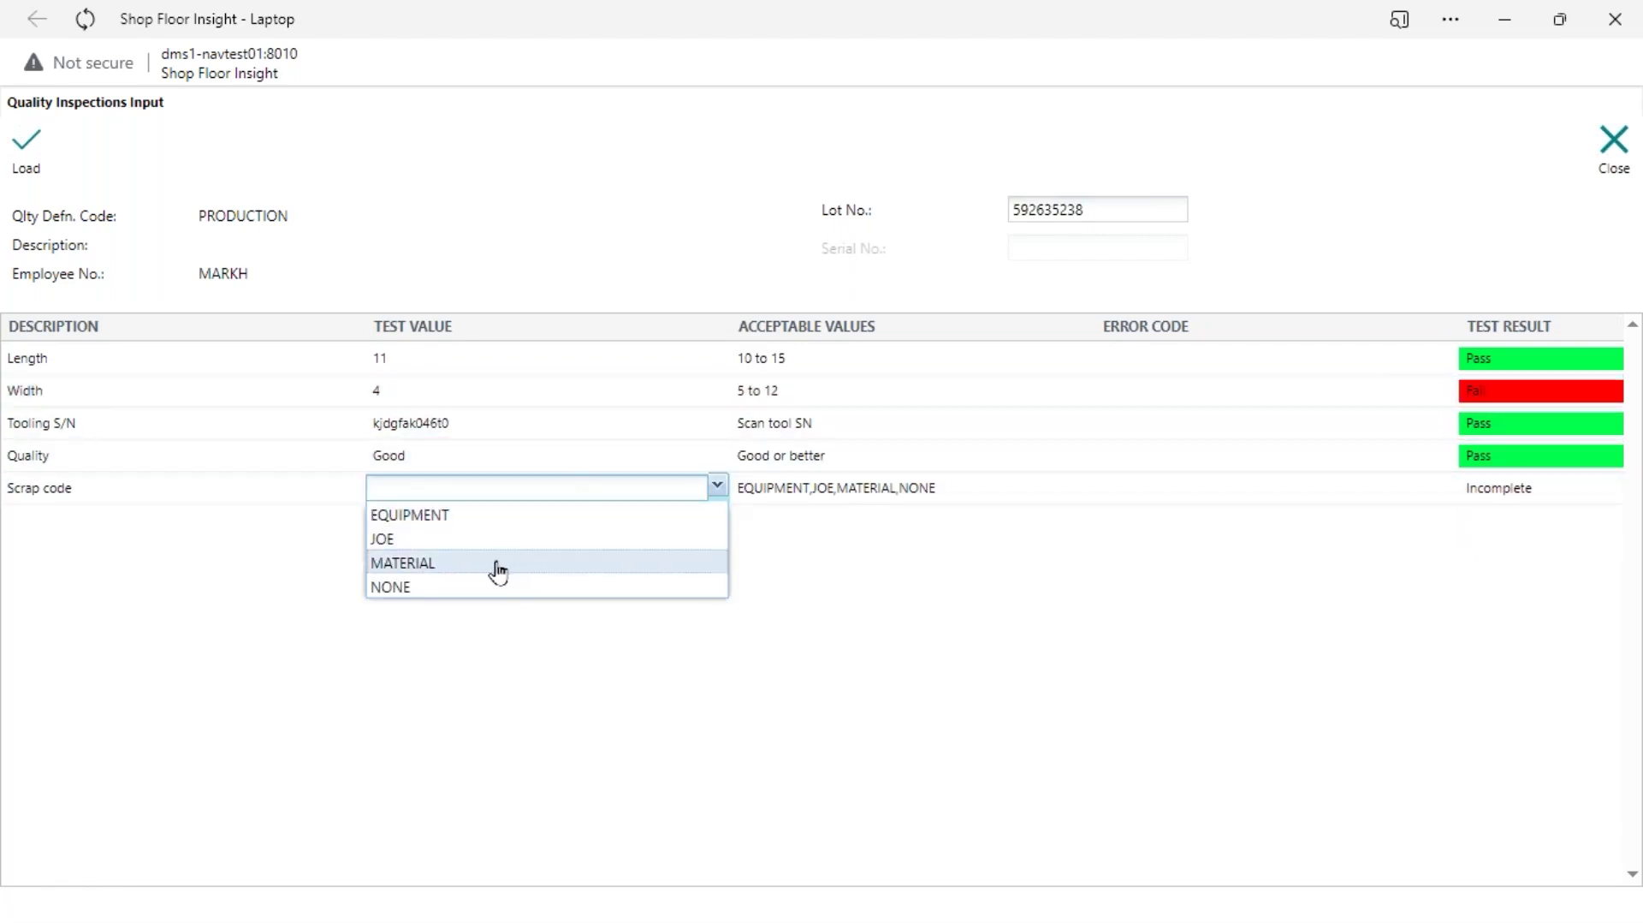
click(494, 565)
click(594, 461)
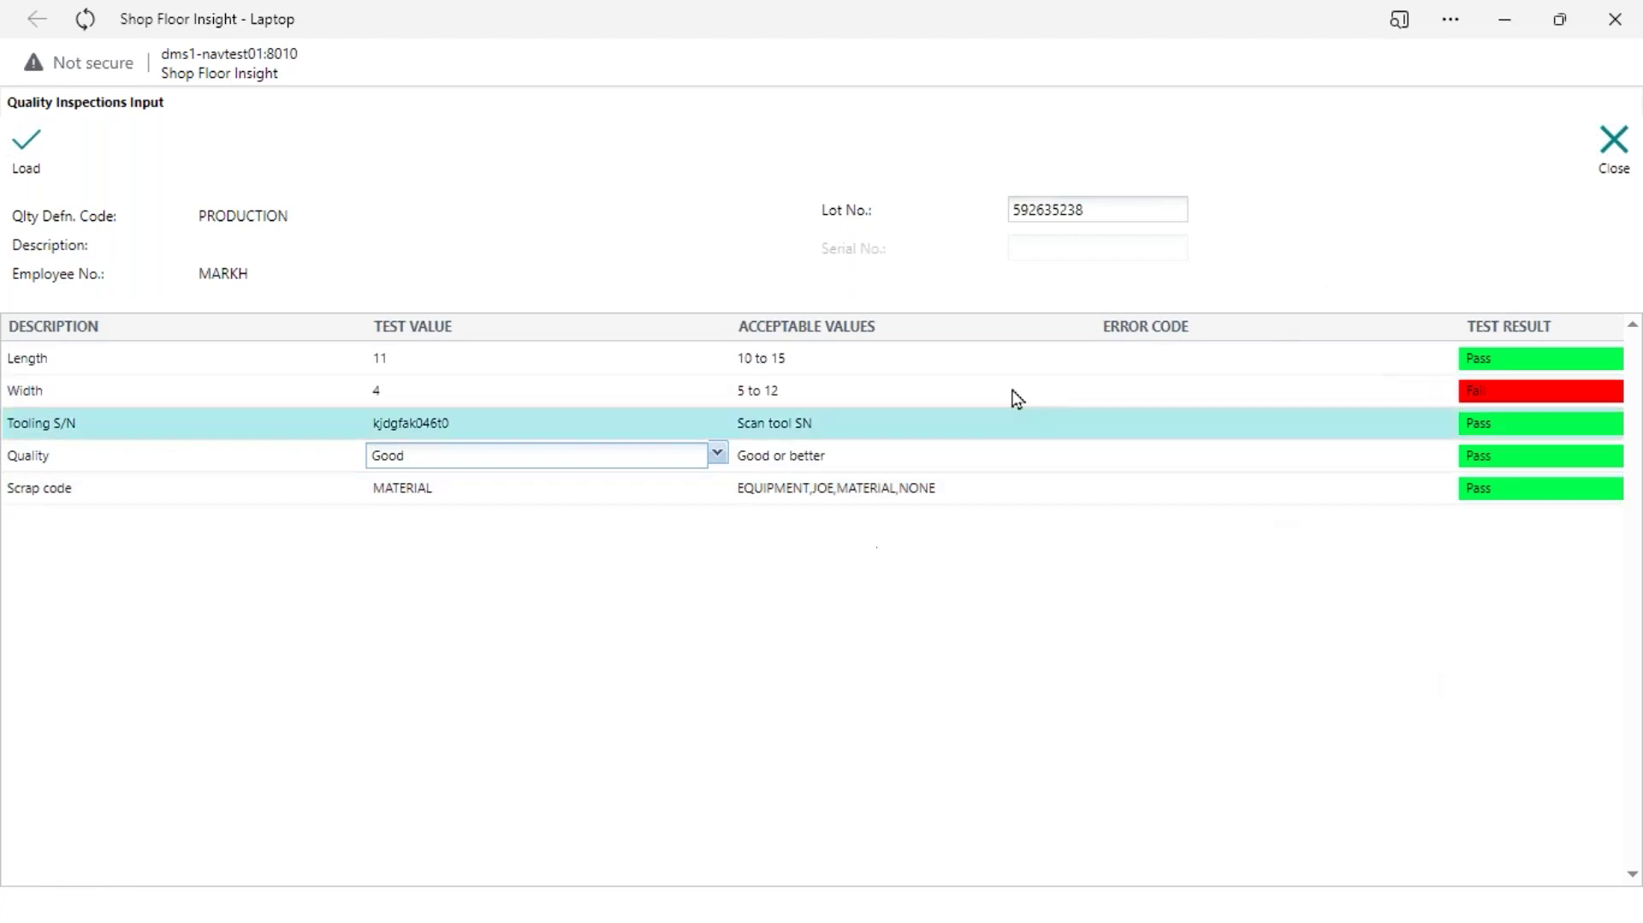
click(838, 359)
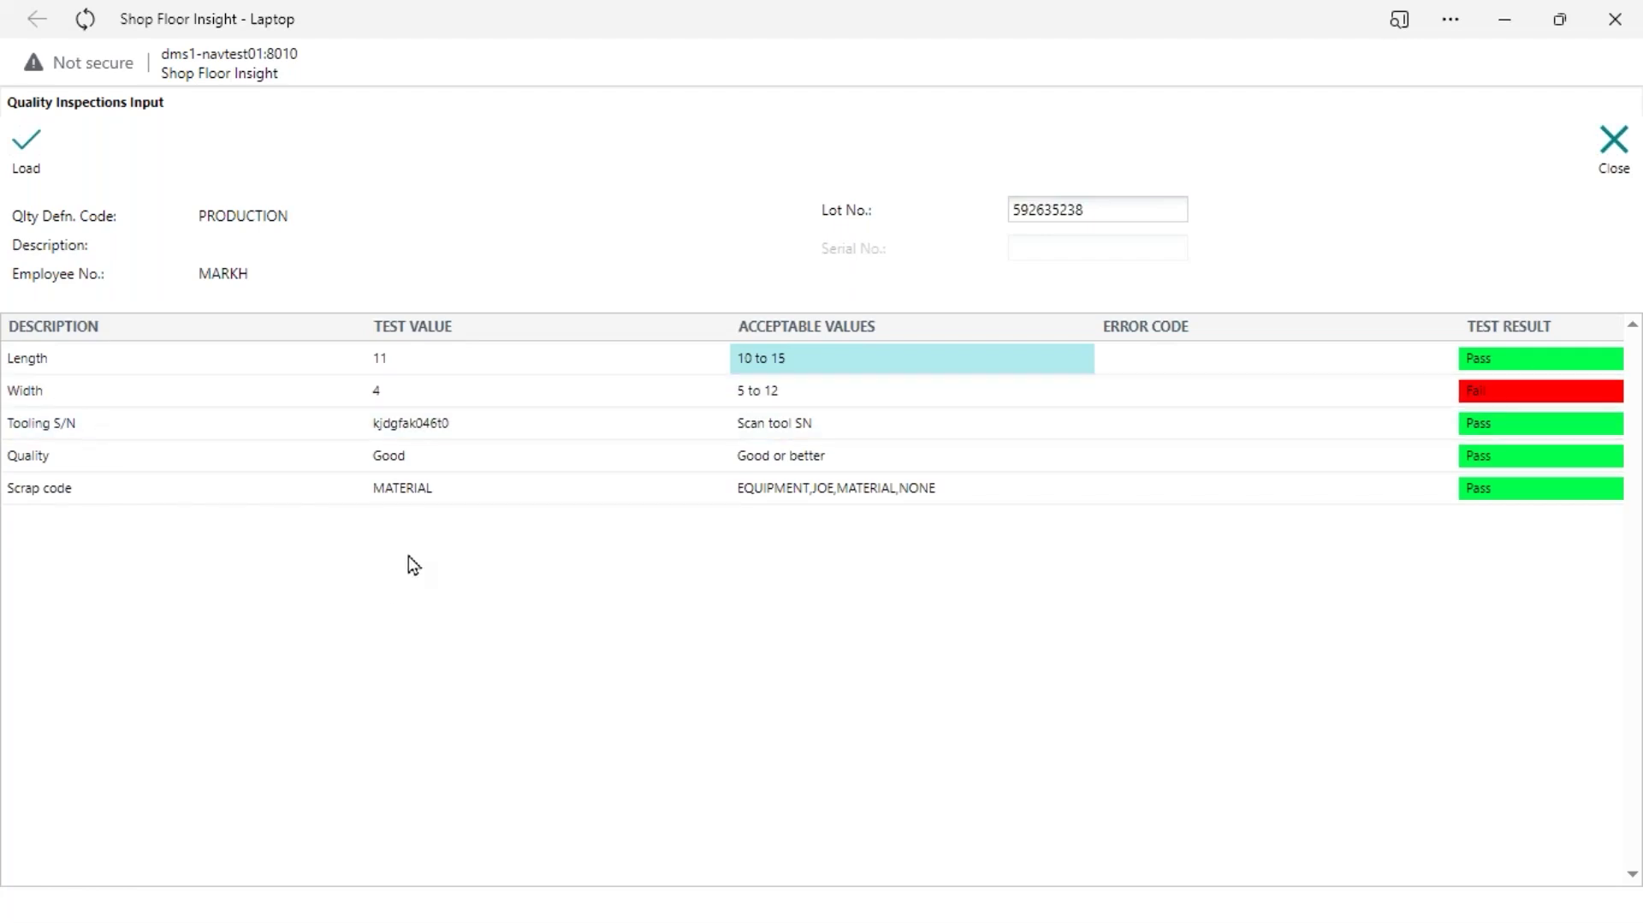
click(1614, 144)
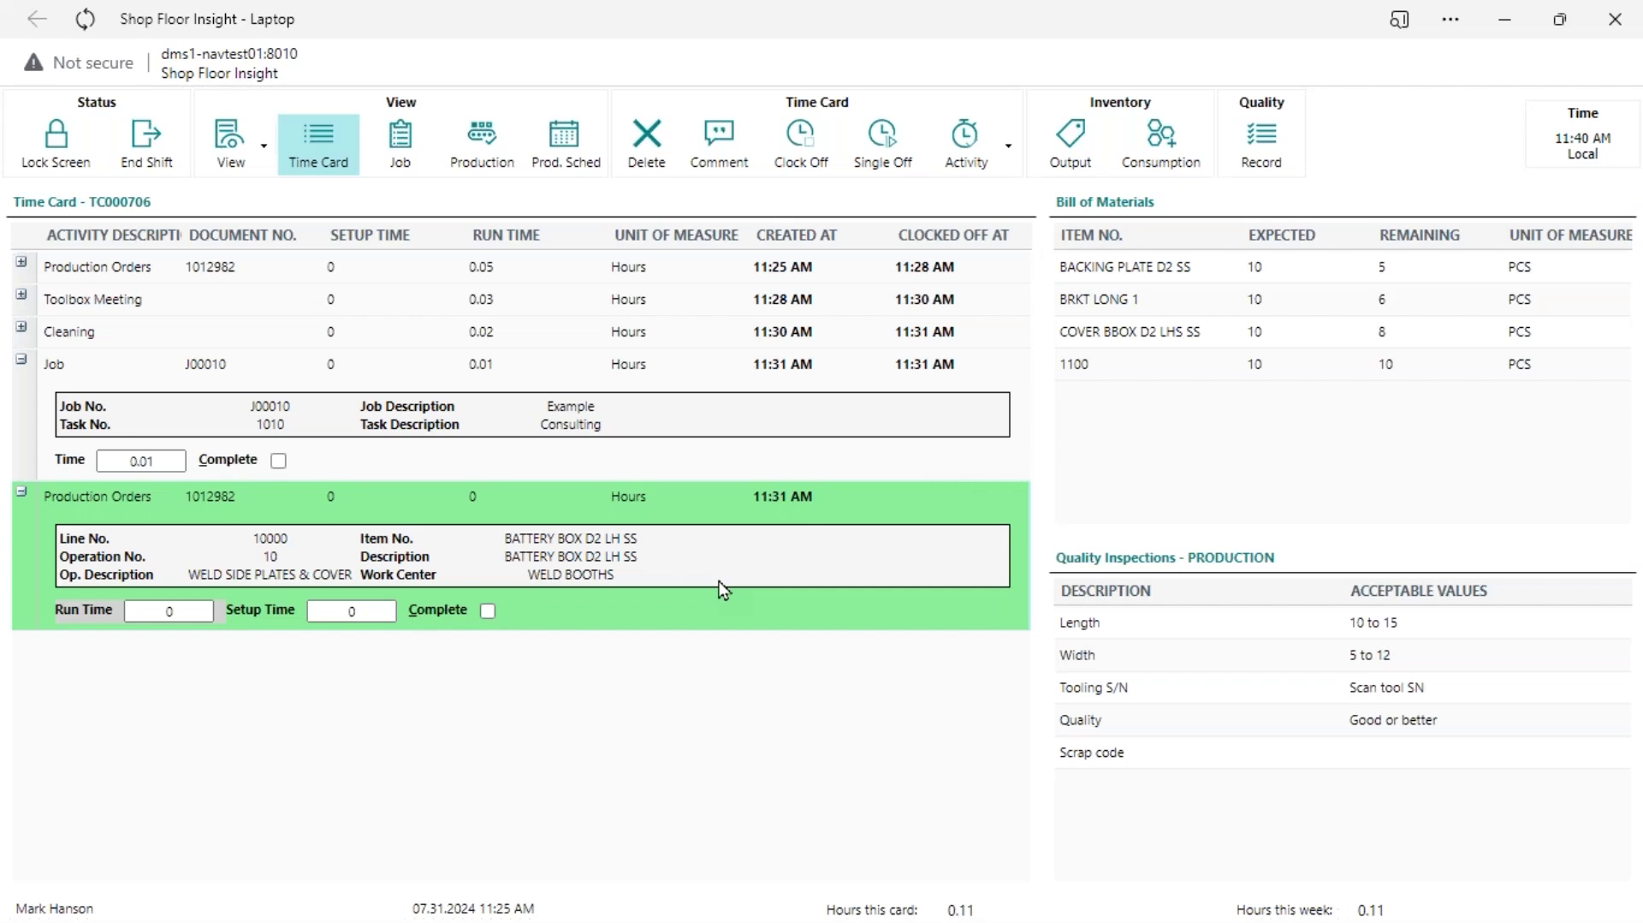
Step: Compare the reference panes for the first production order line, the Toolbox Meeting line and the active weld operation
click(158, 272)
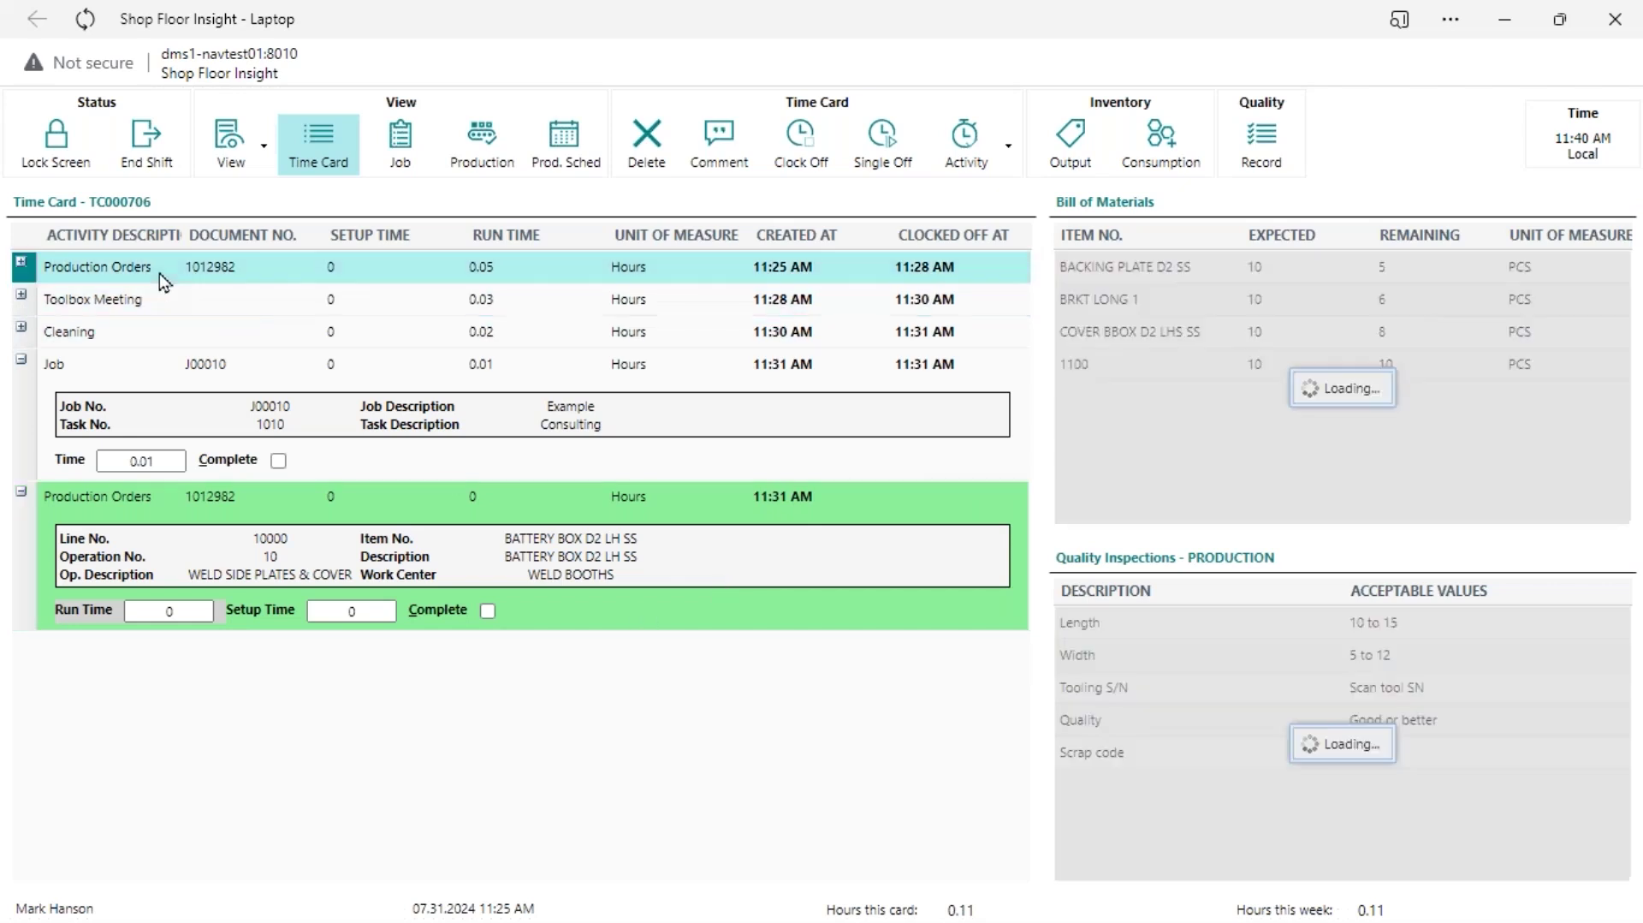
click(98, 301)
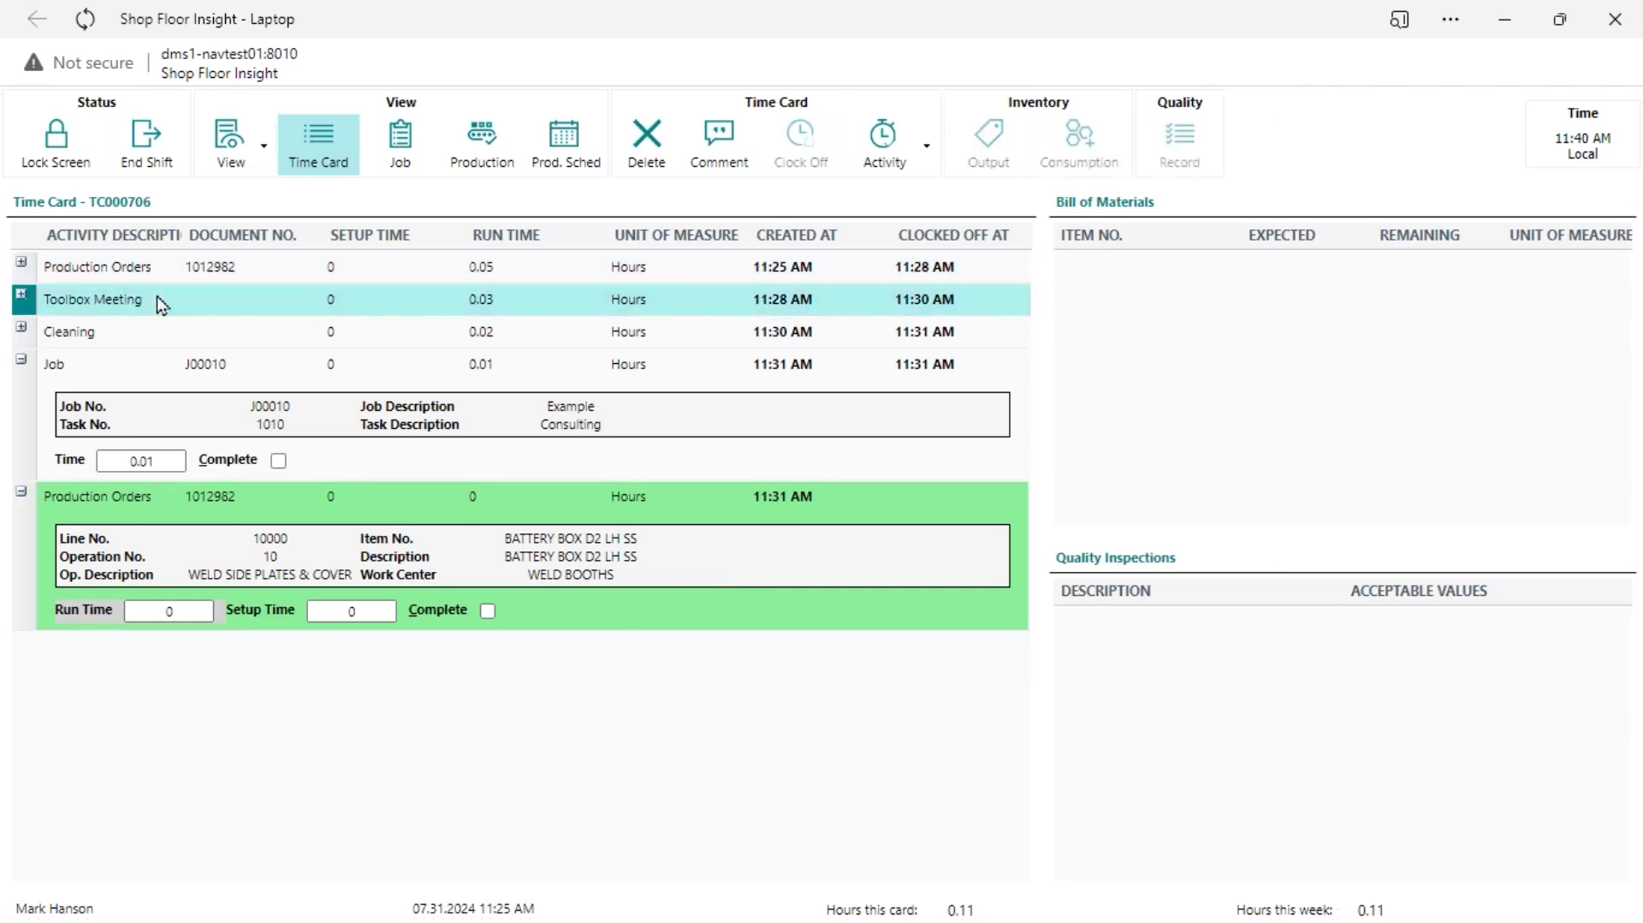
click(163, 265)
click(572, 572)
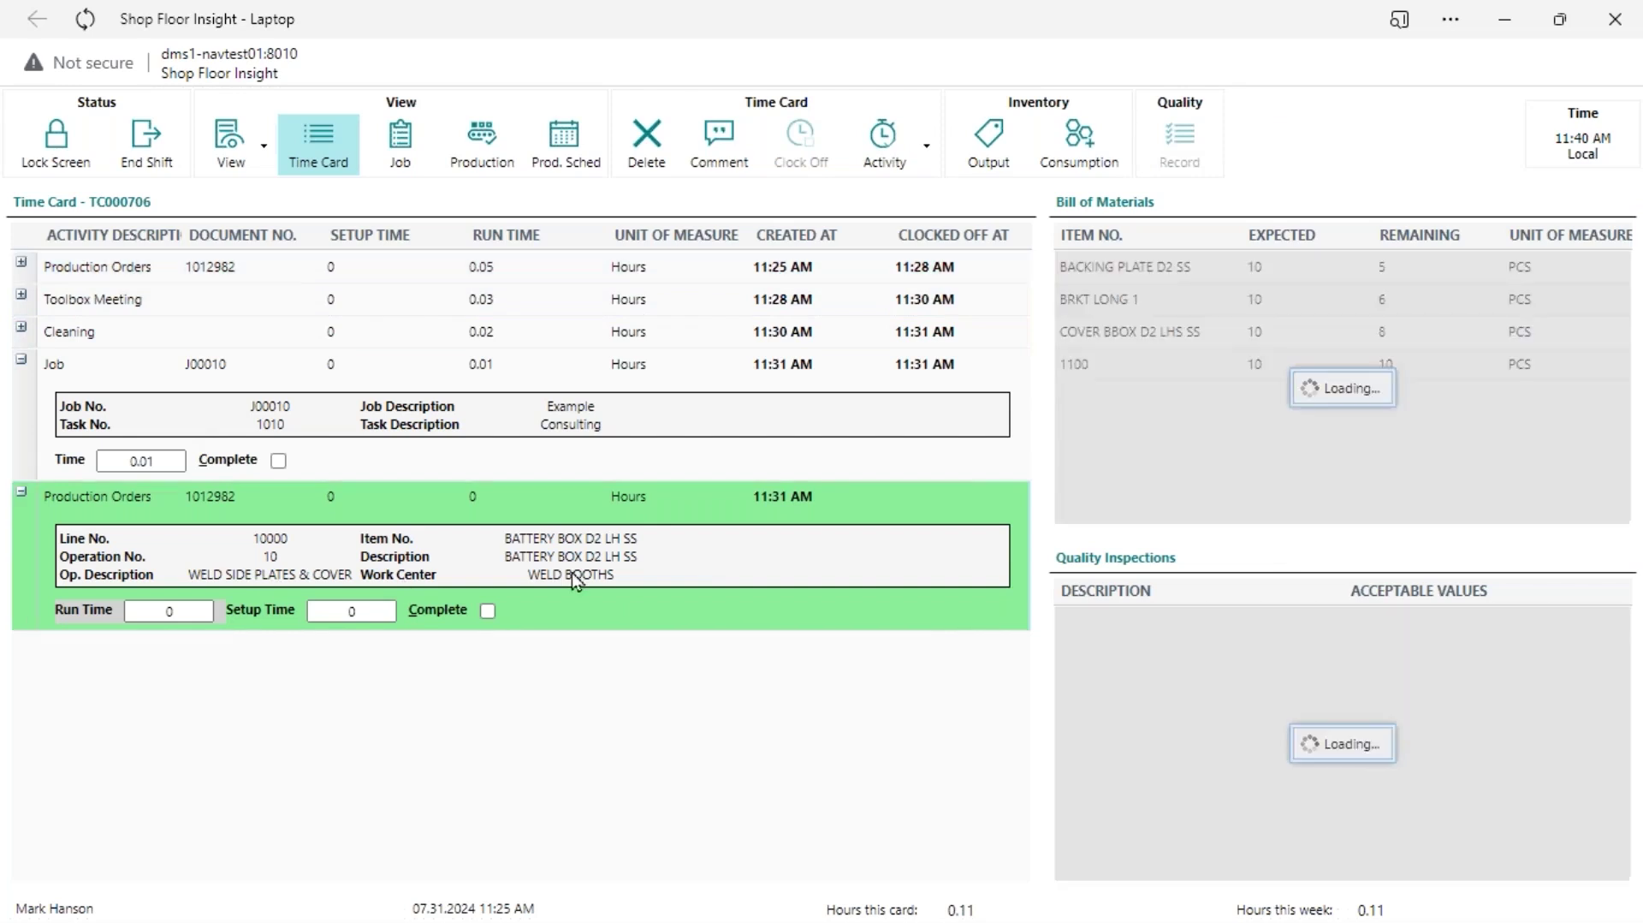
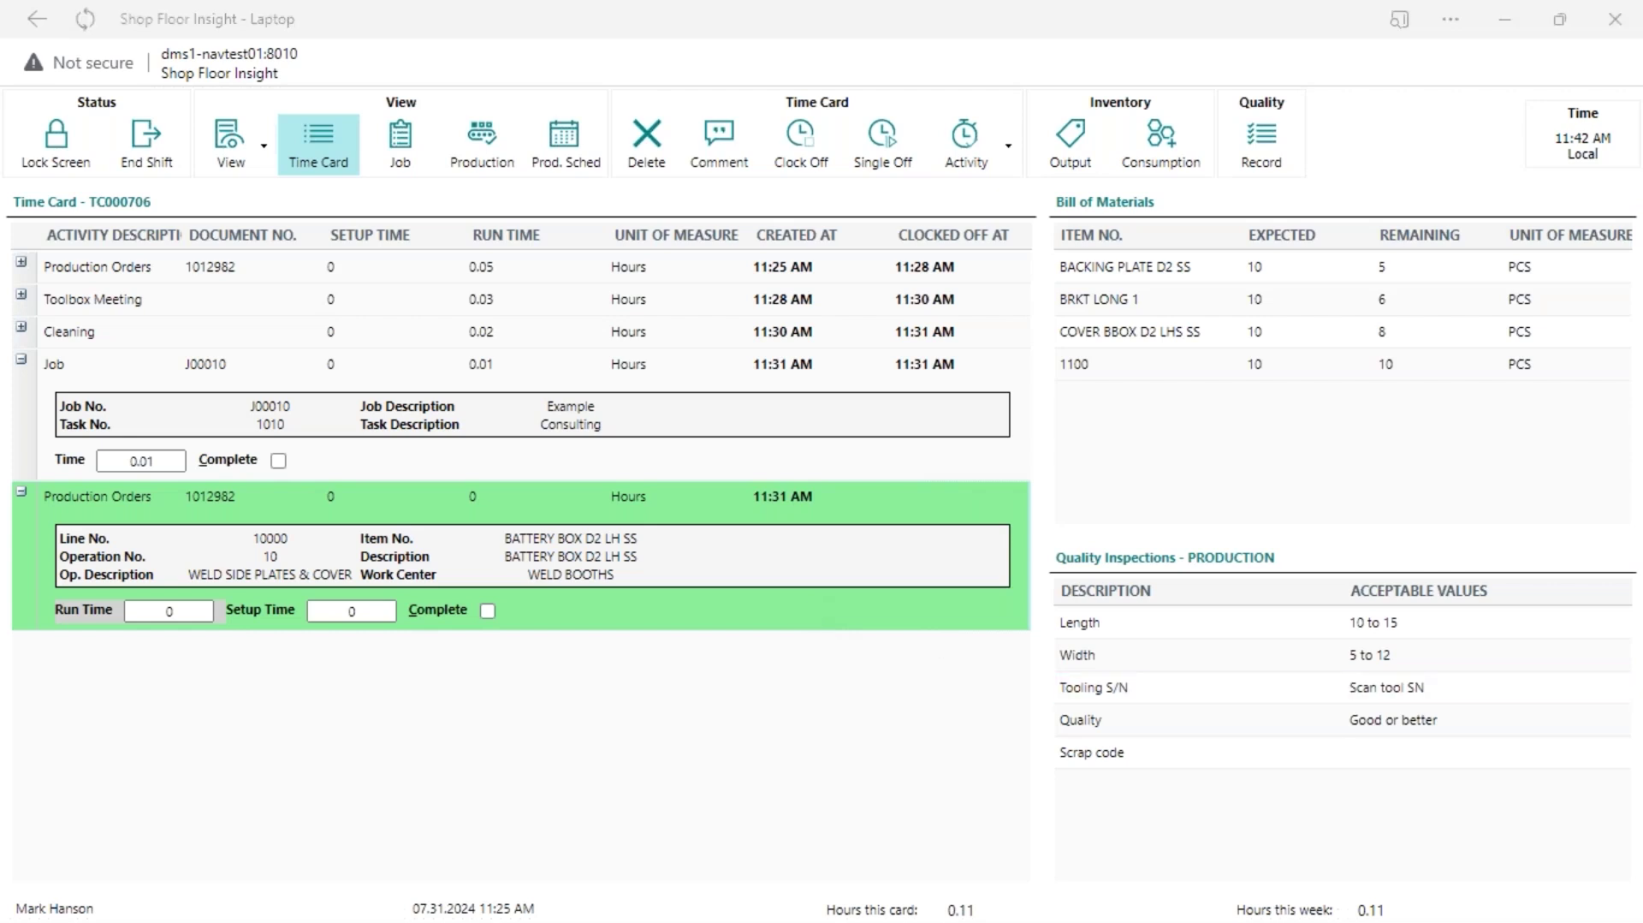
Step: Add the Tools and Picture panes beside the time card
click(260, 460)
click(230, 139)
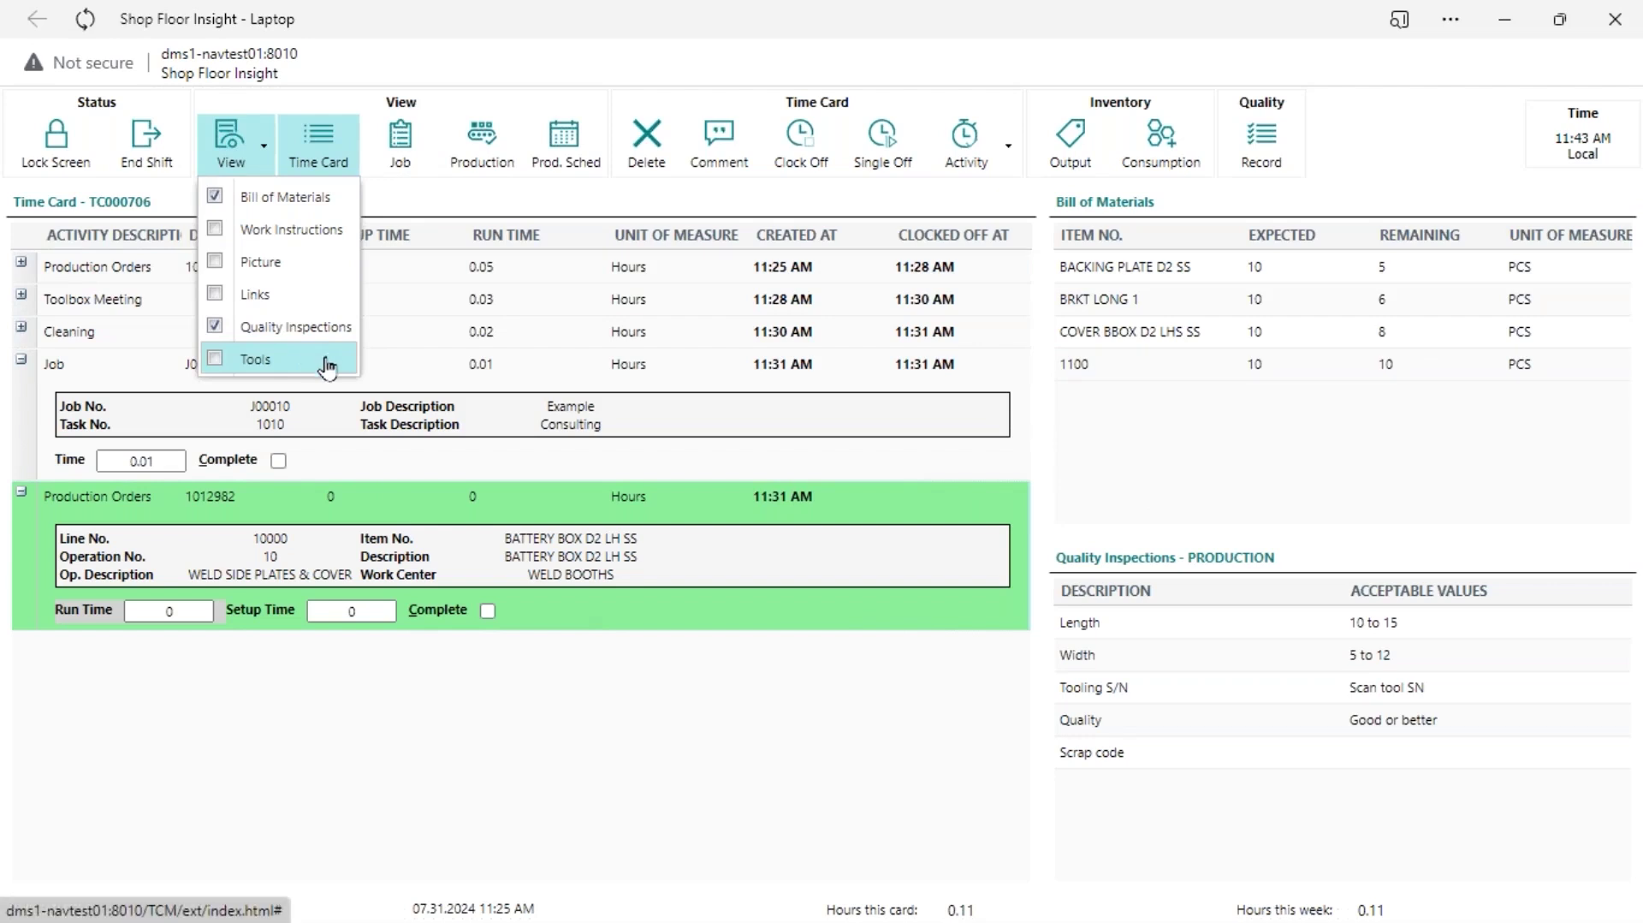
click(250, 363)
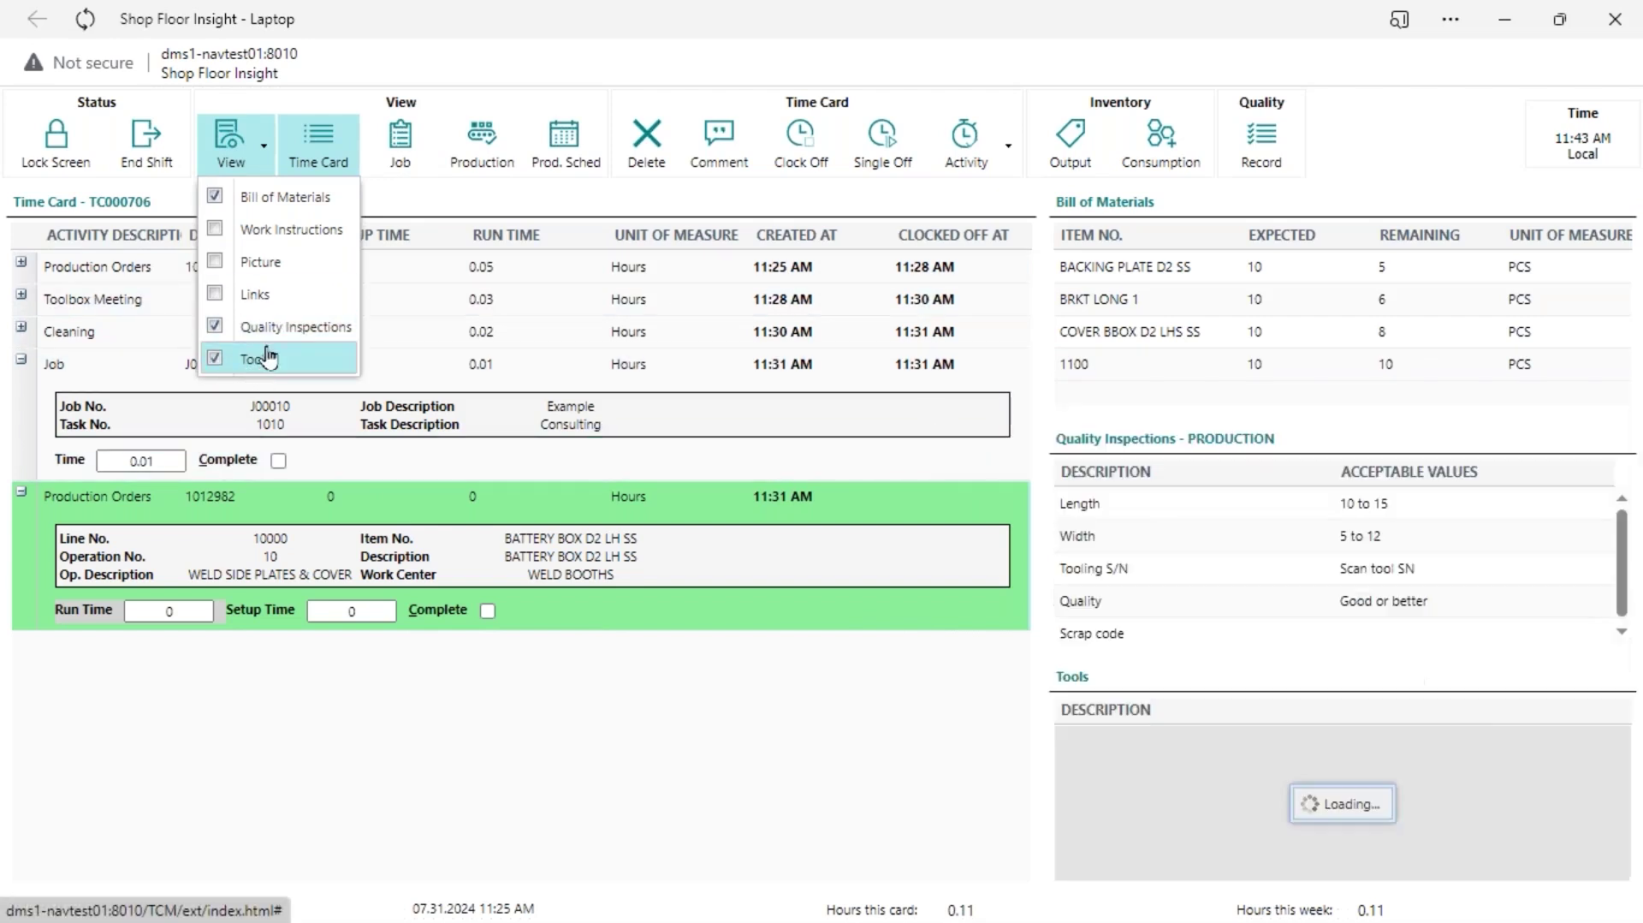
click(260, 262)
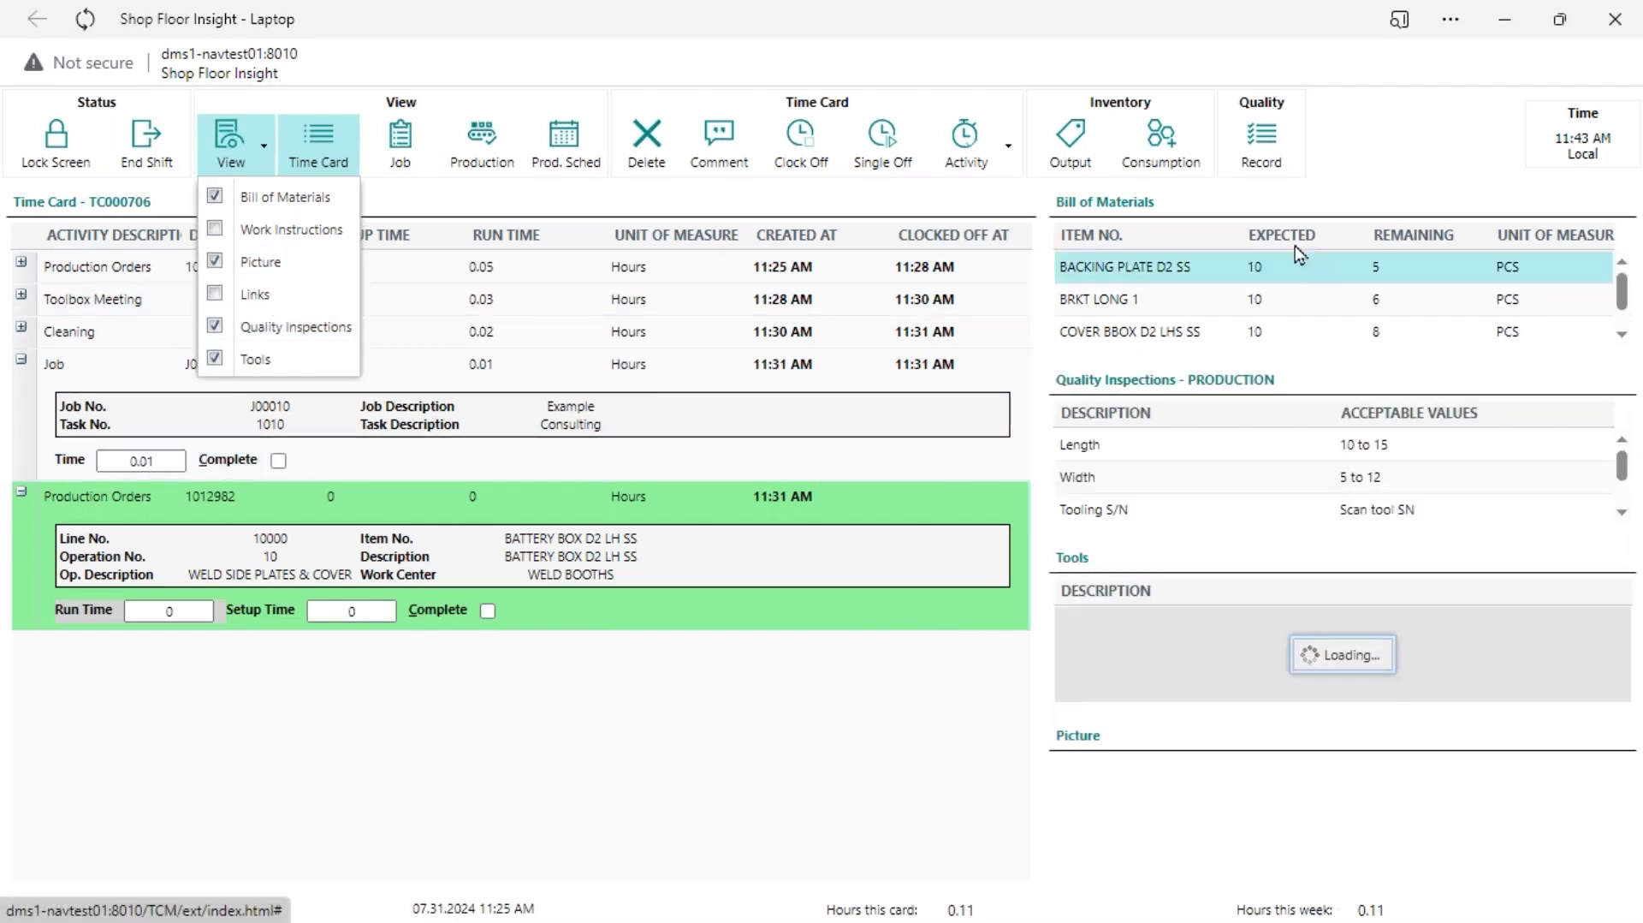
Step: Review which columns can be shown on the time card, leaving the selection as it is
click(1023, 235)
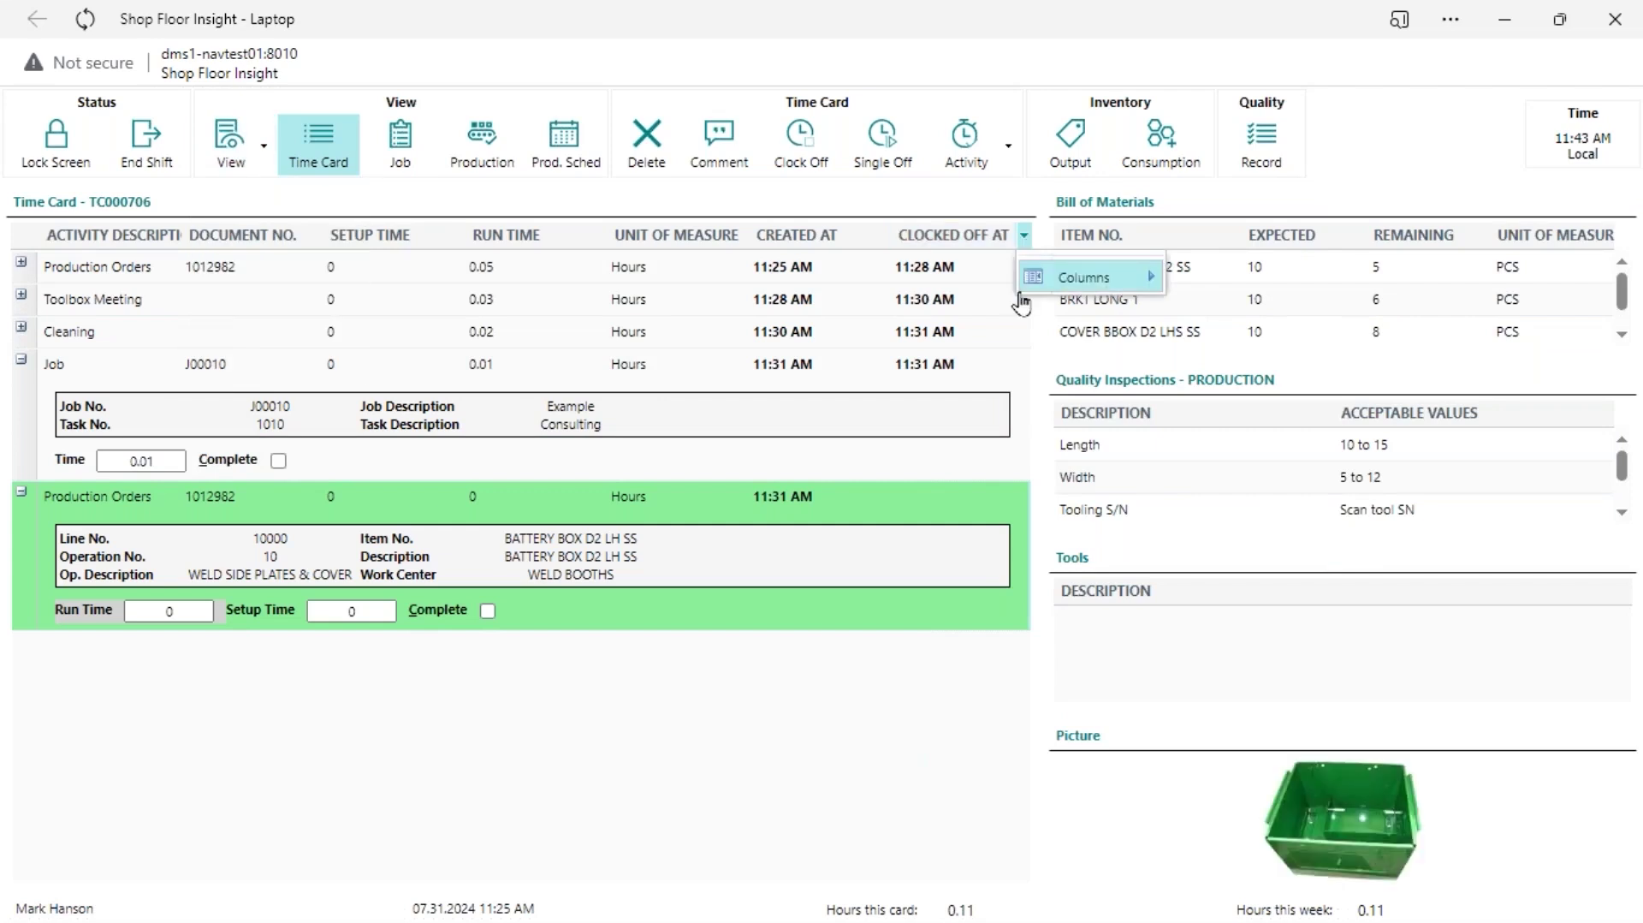
mouse_move(1084, 278)
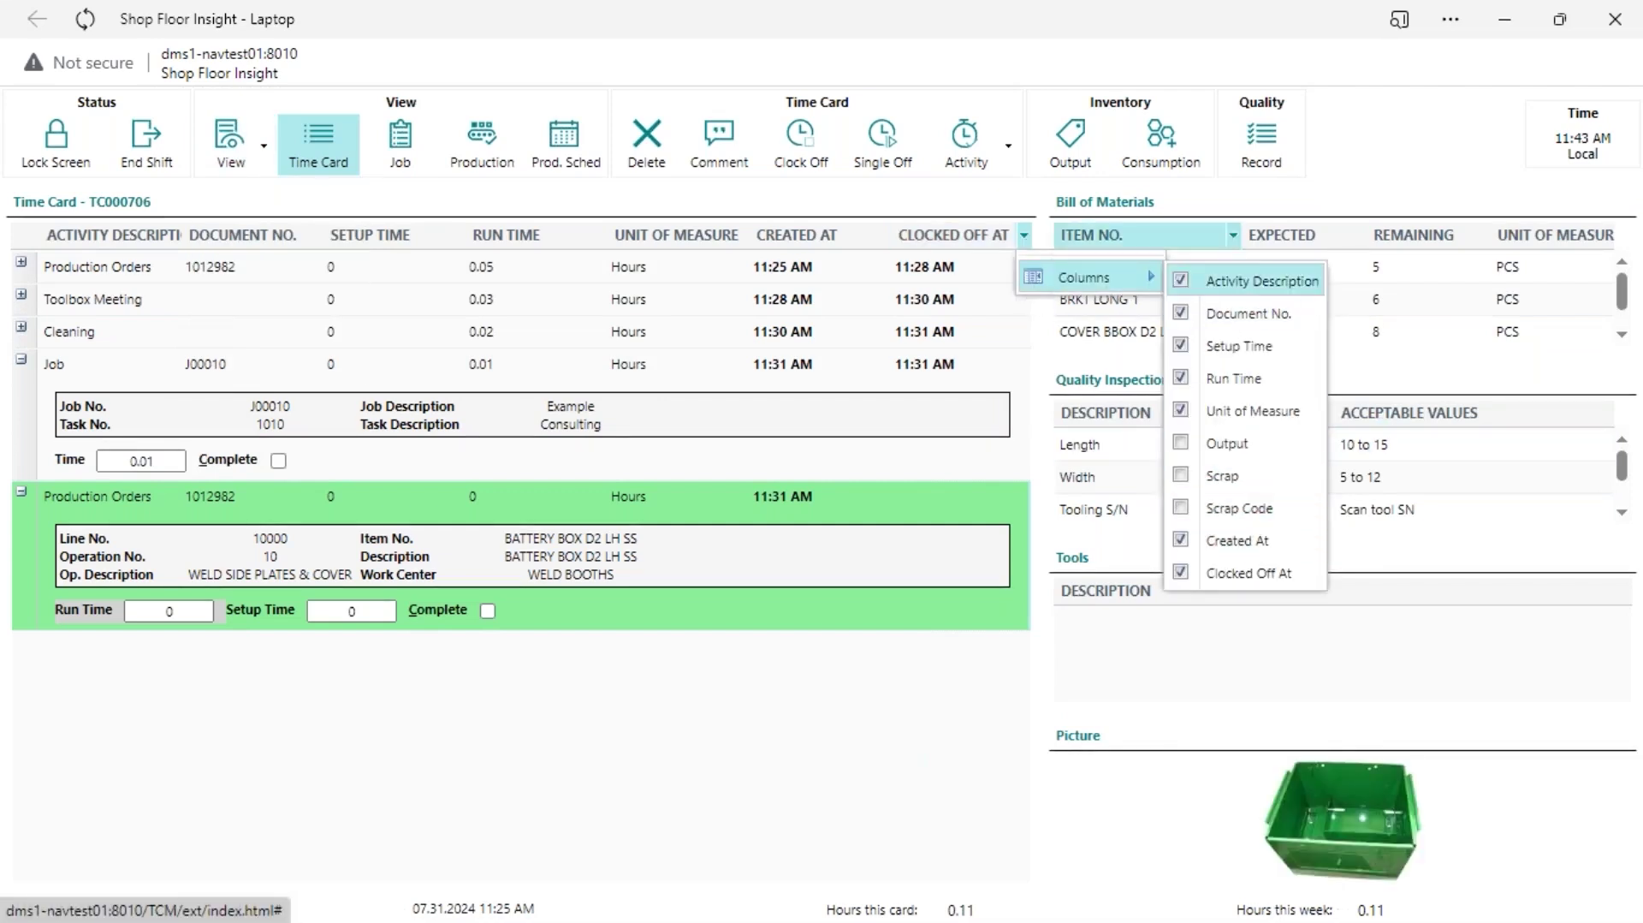
click(904, 750)
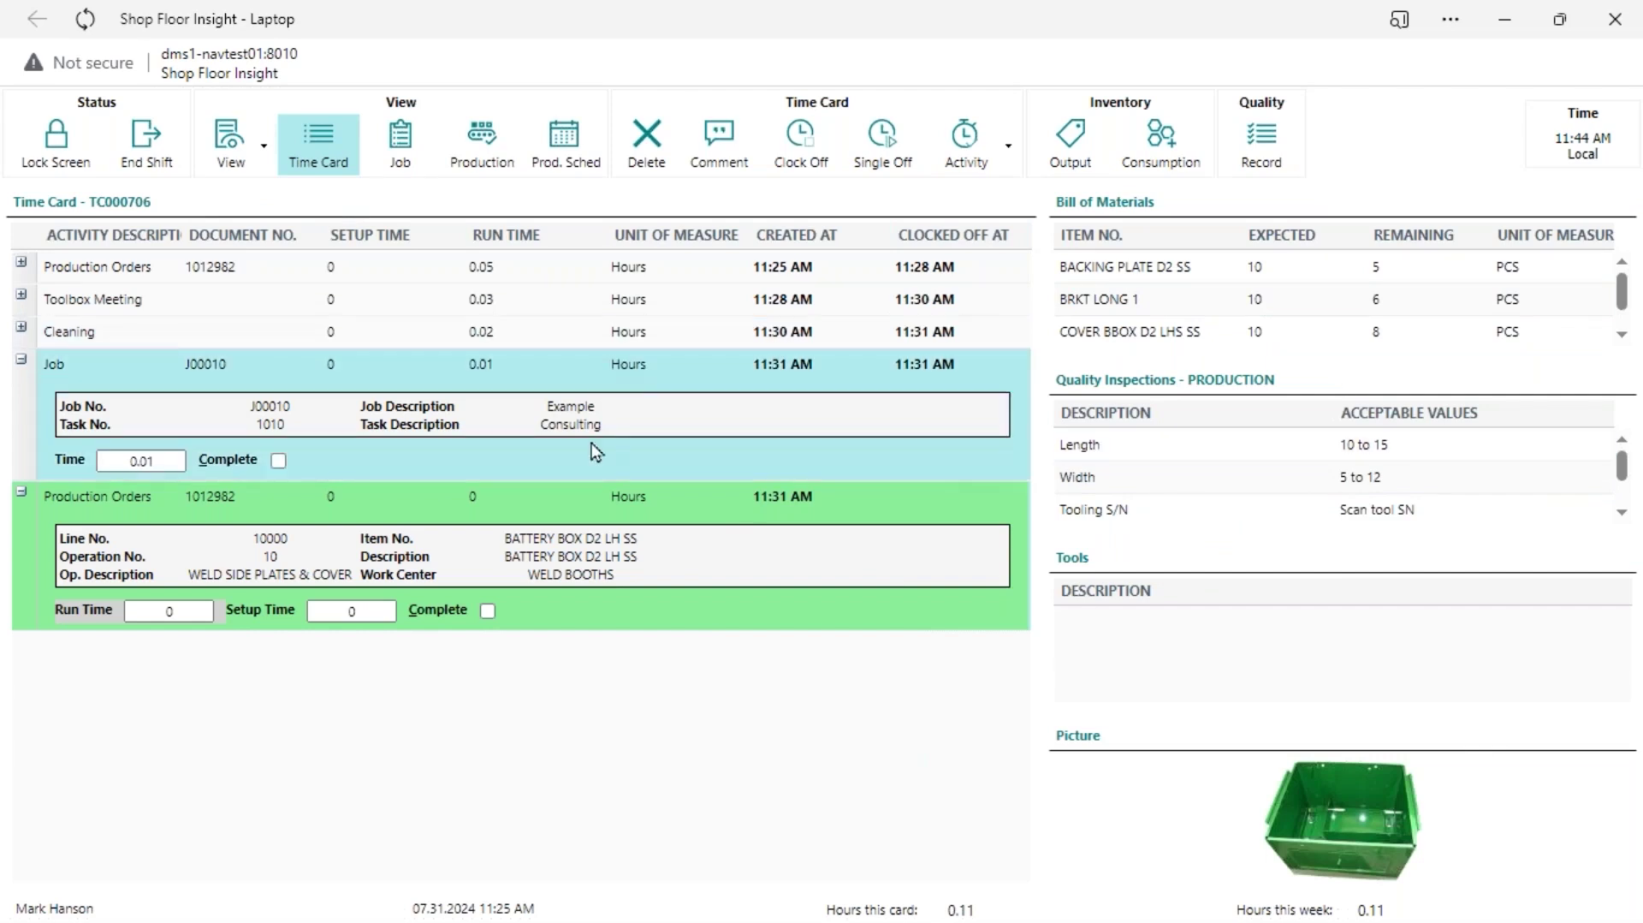
click(1019, 236)
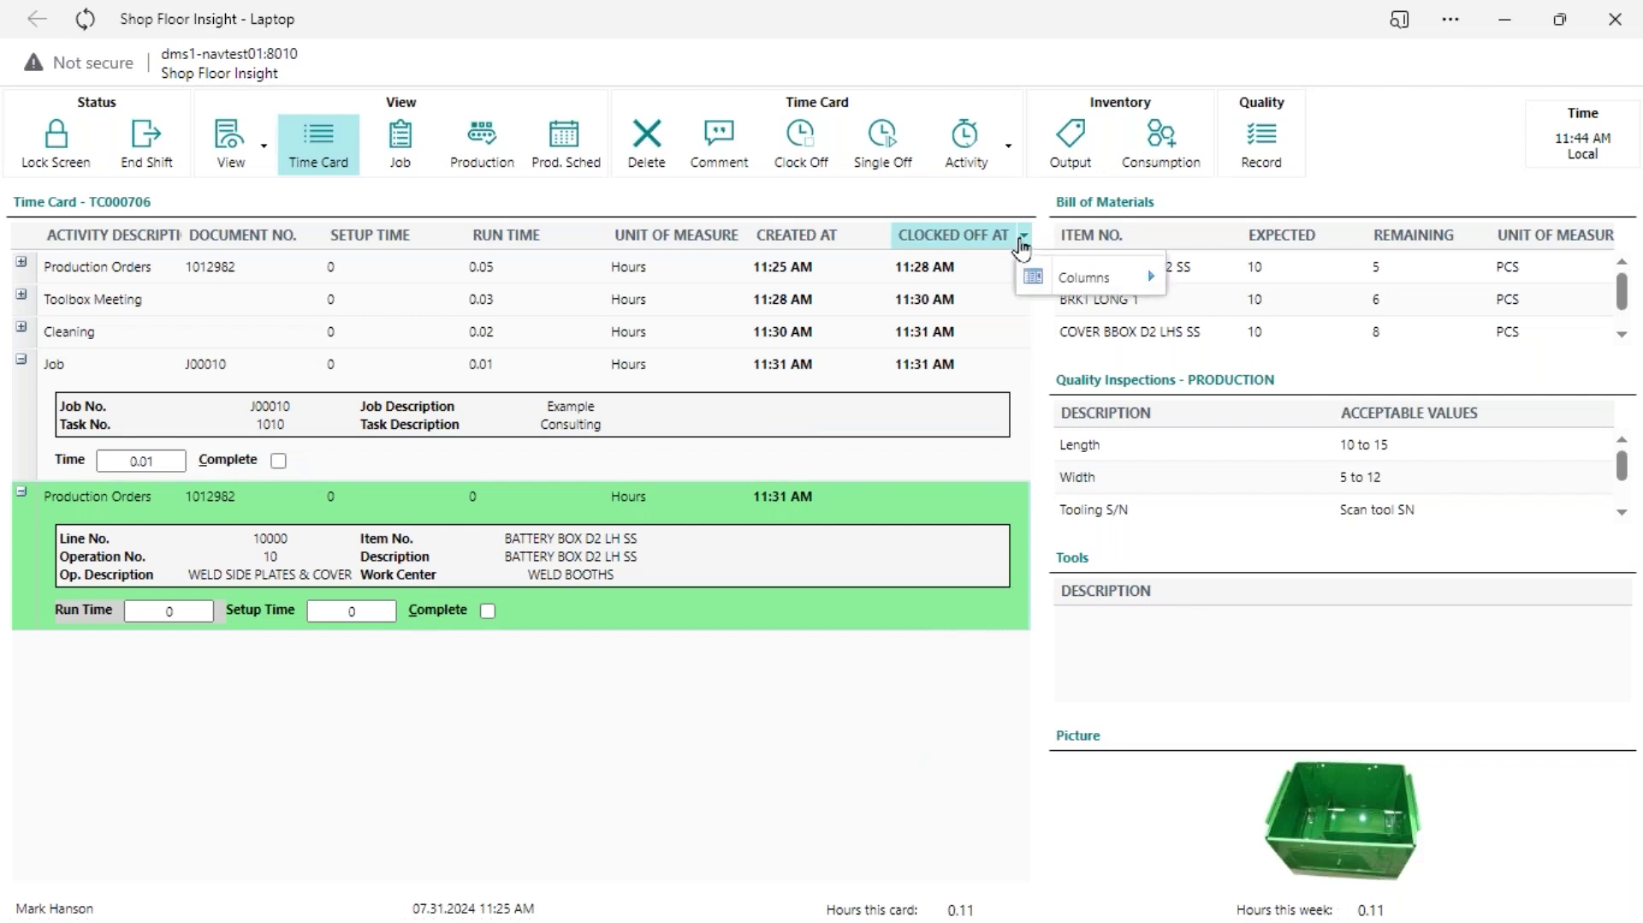
mouse_move(1077, 283)
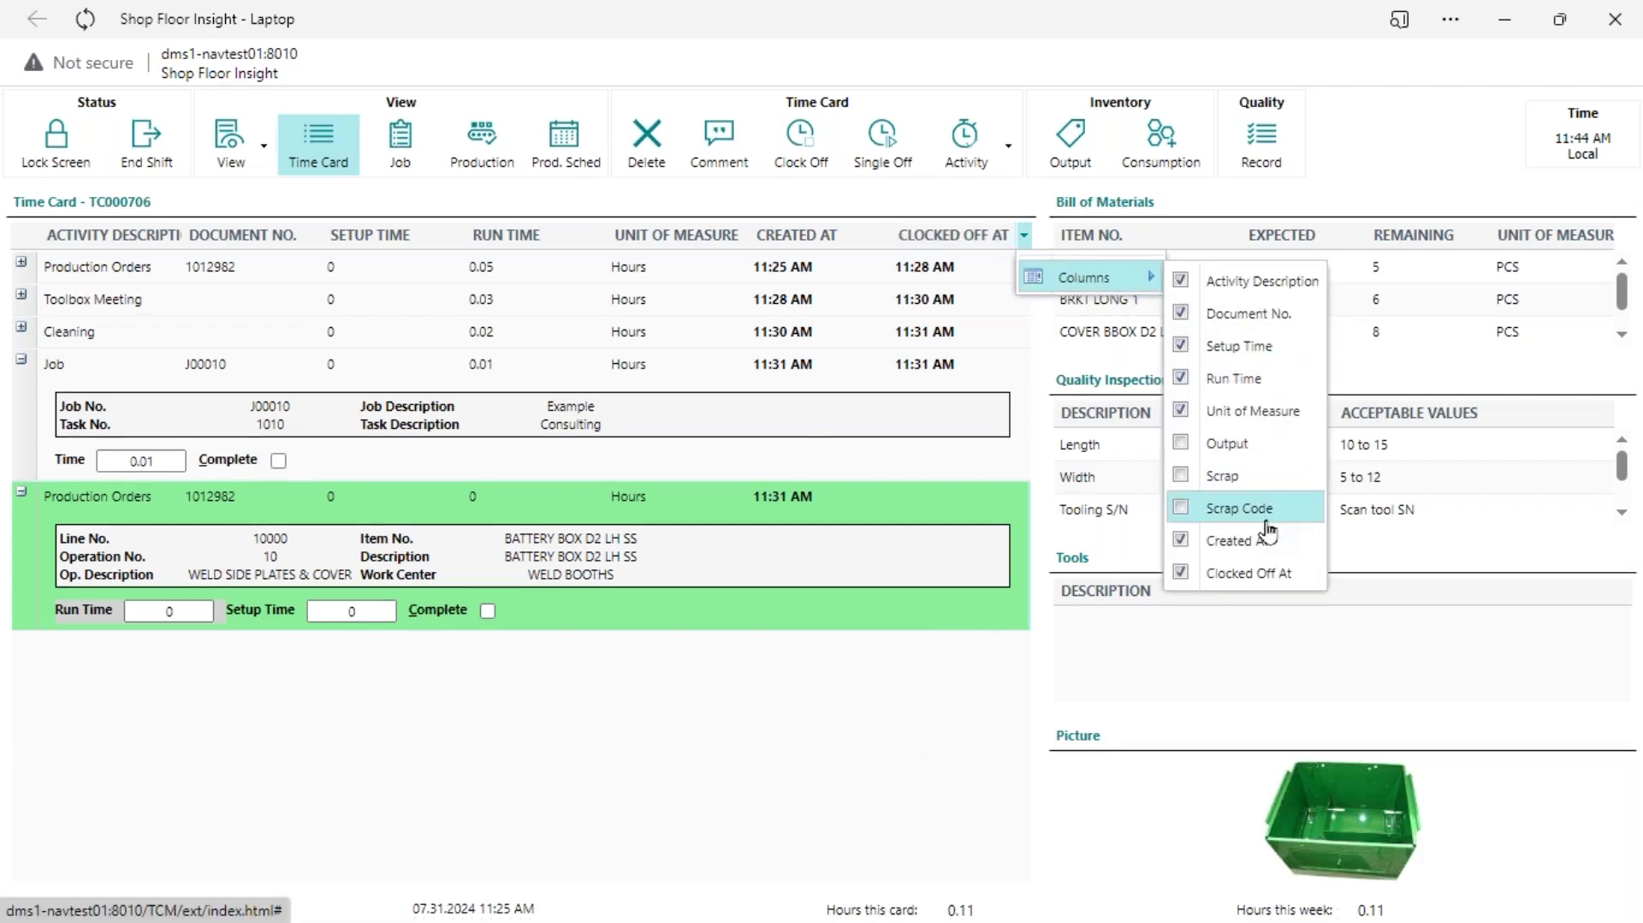
click(1175, 676)
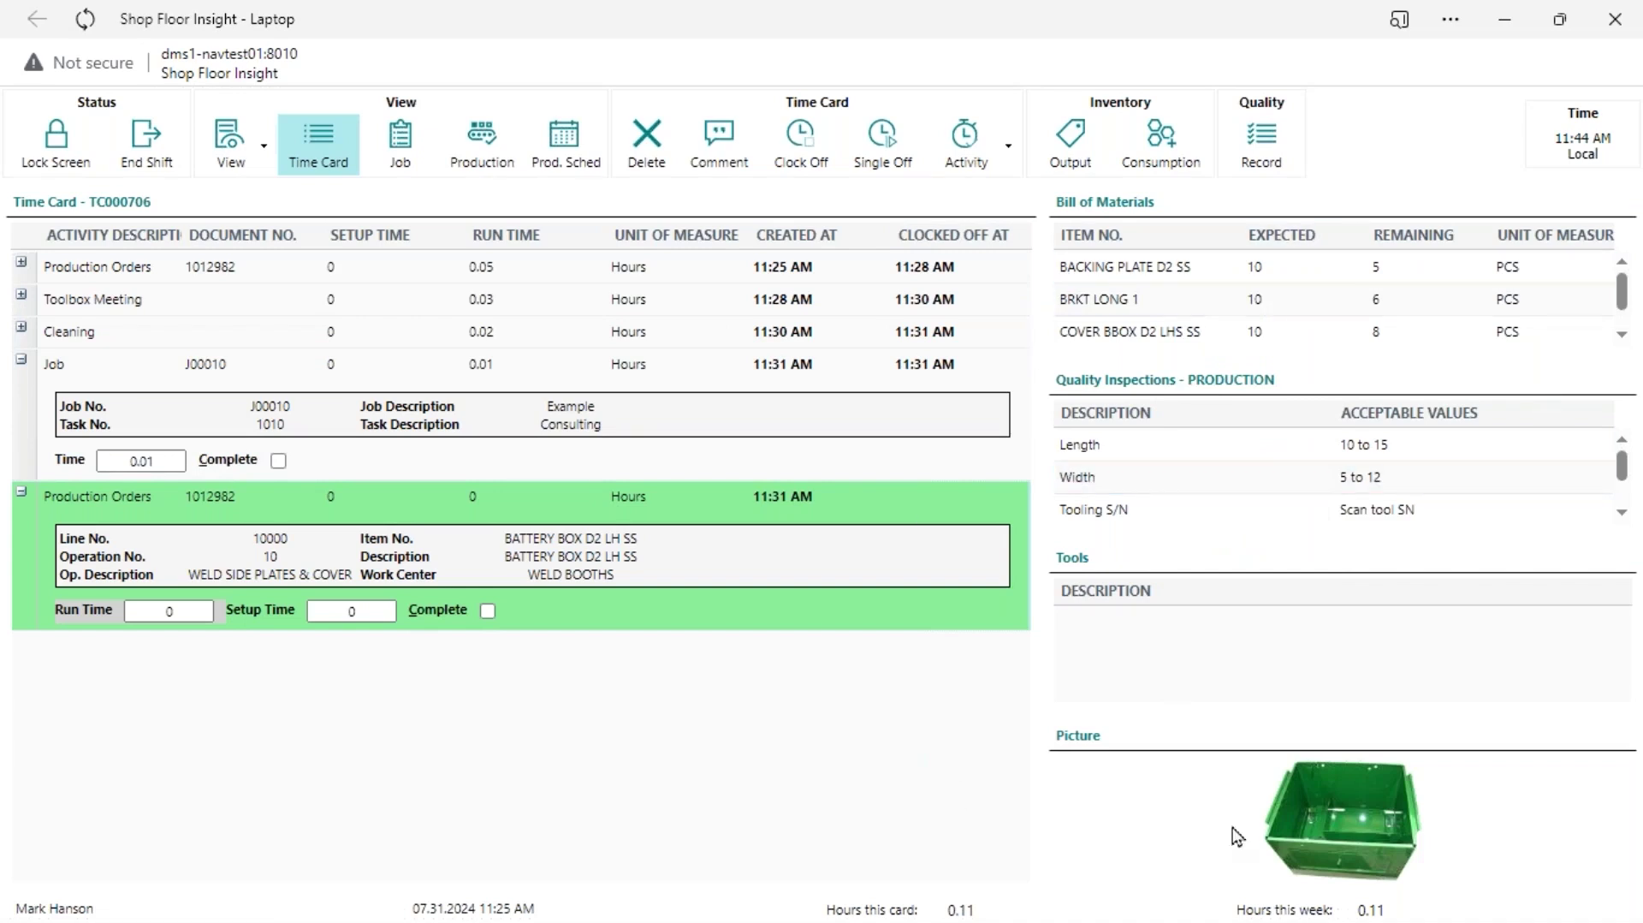
Step: Remove the Picture and Tools panes from the time card view
click(269, 165)
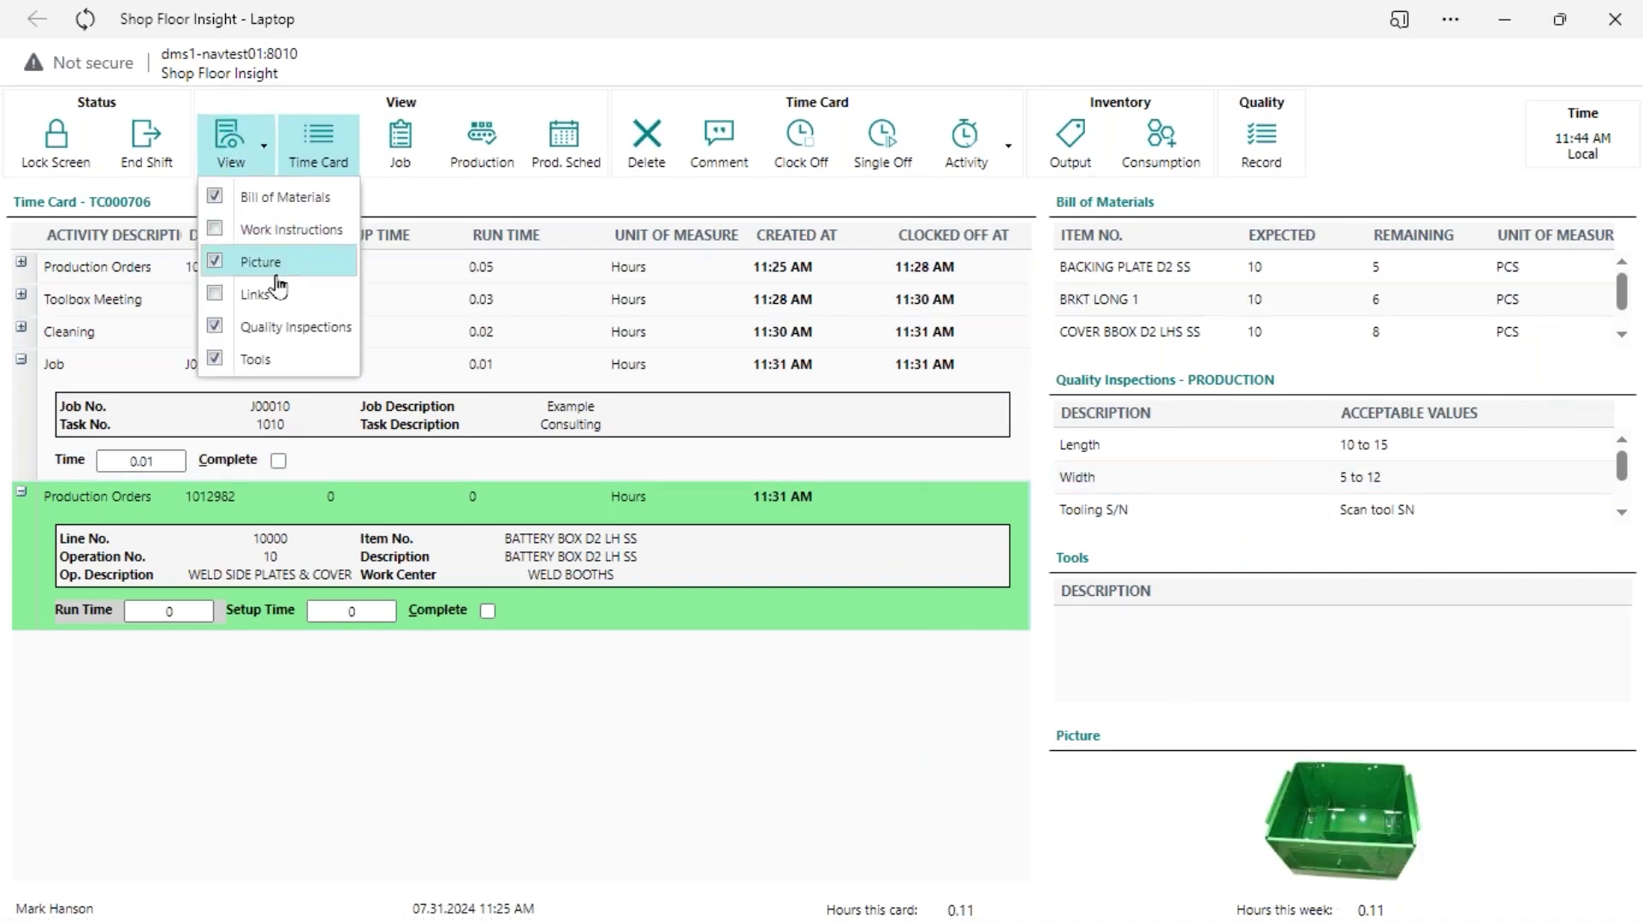
click(227, 262)
click(270, 363)
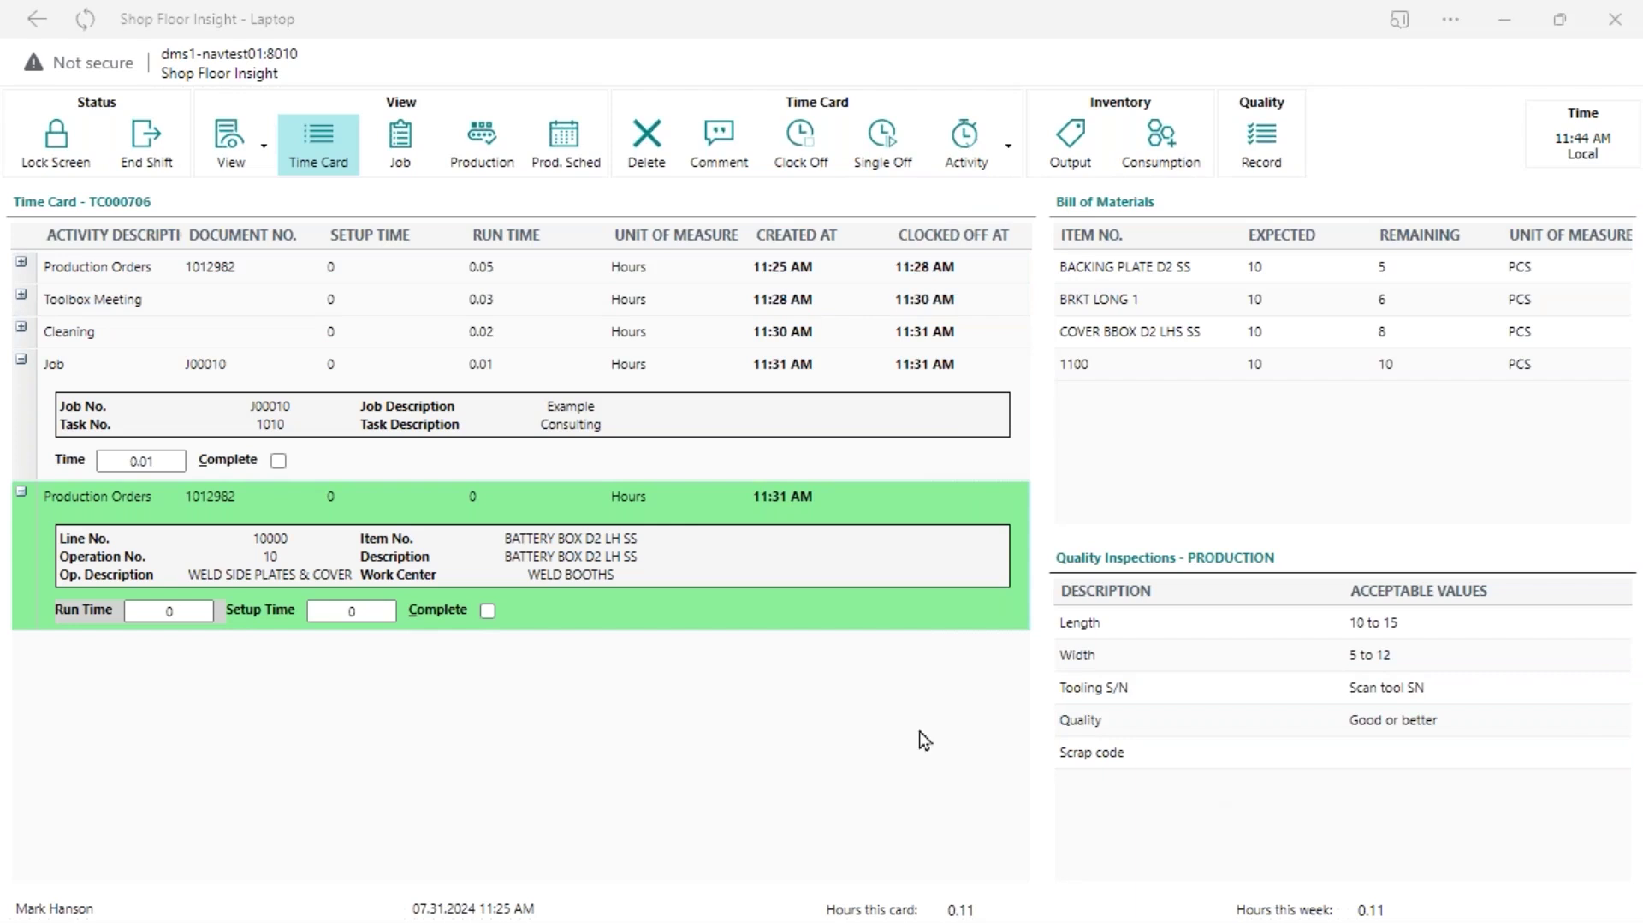
Step: Open the Production Scheduler view to examine its order status filters and dispatch options
click(671, 698)
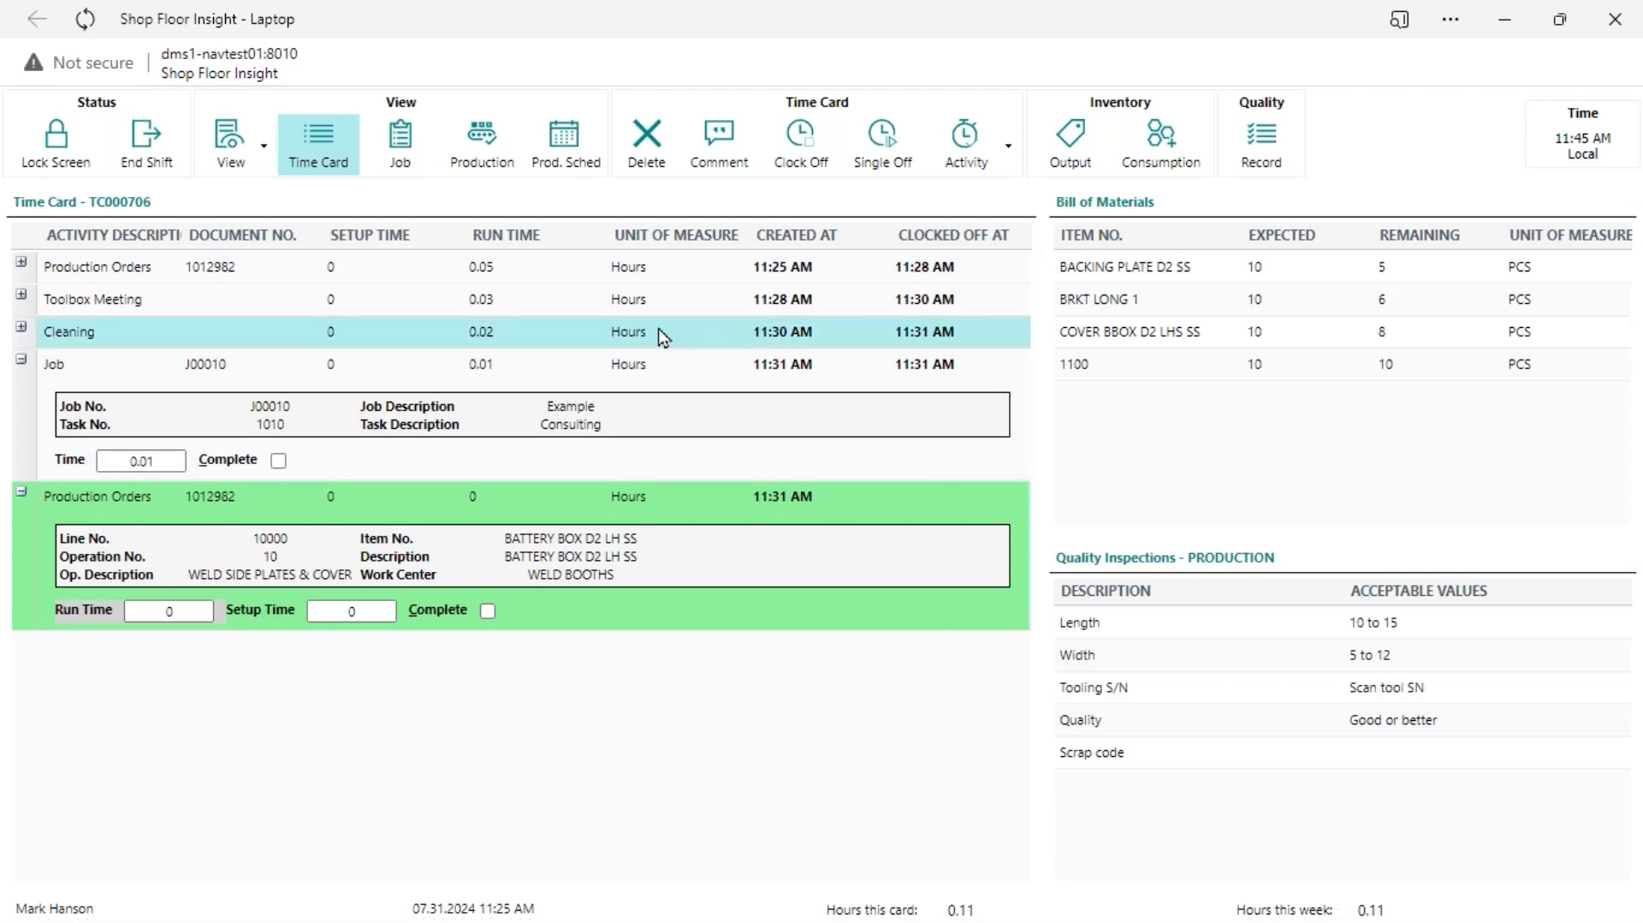
click(572, 159)
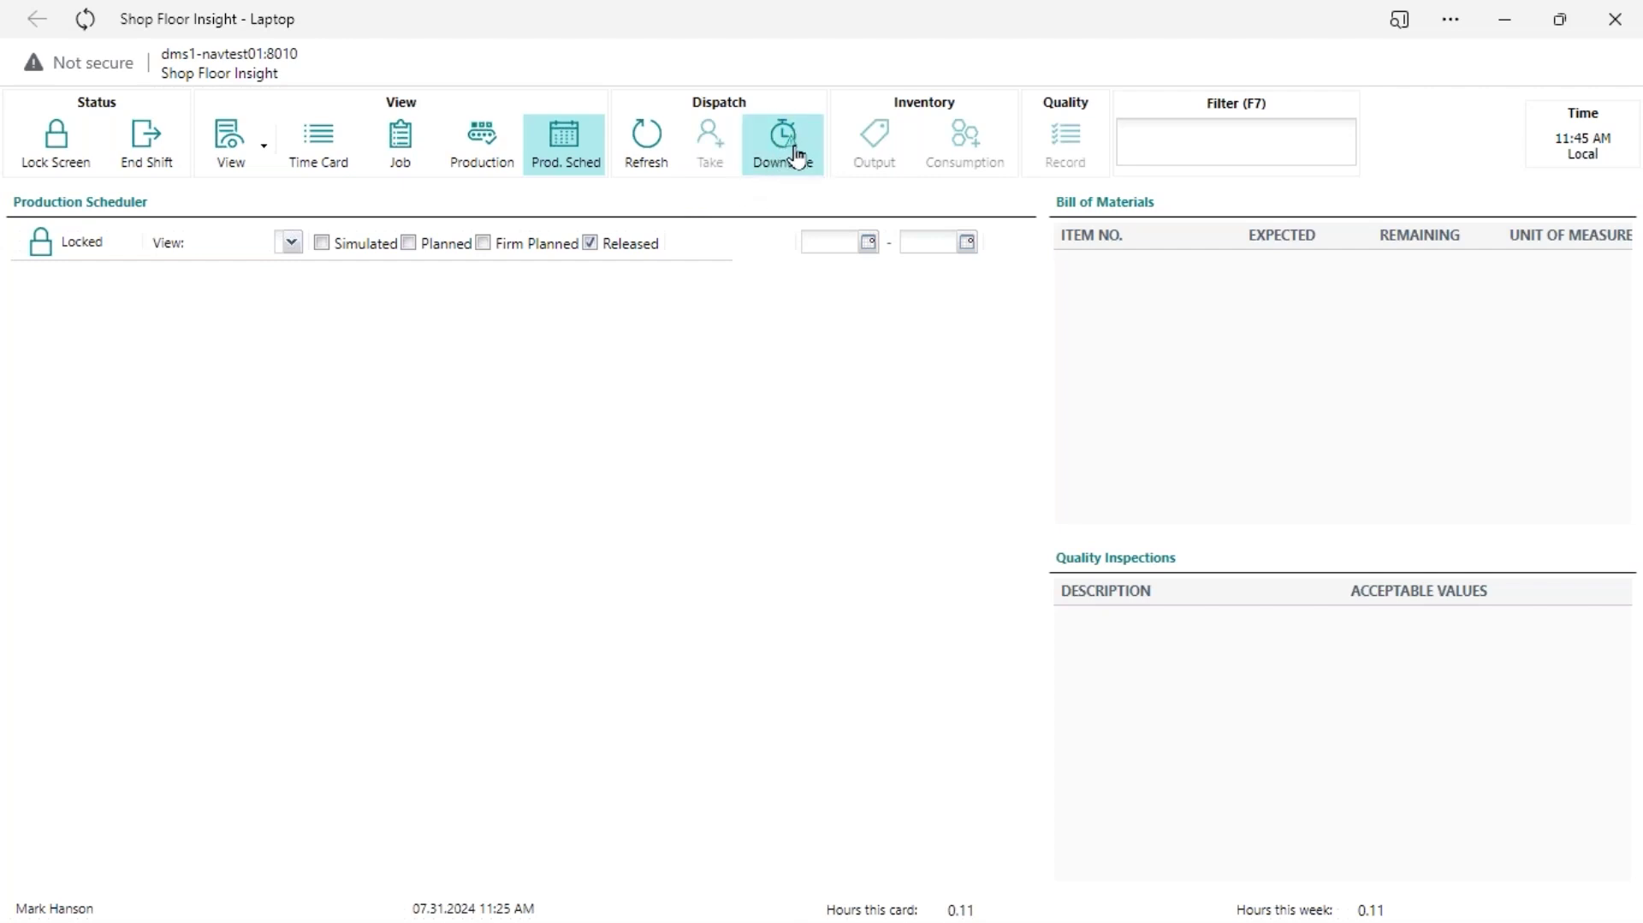
Step: Return to the time card and change the active production order line's activity to Rework - Parts
click(323, 163)
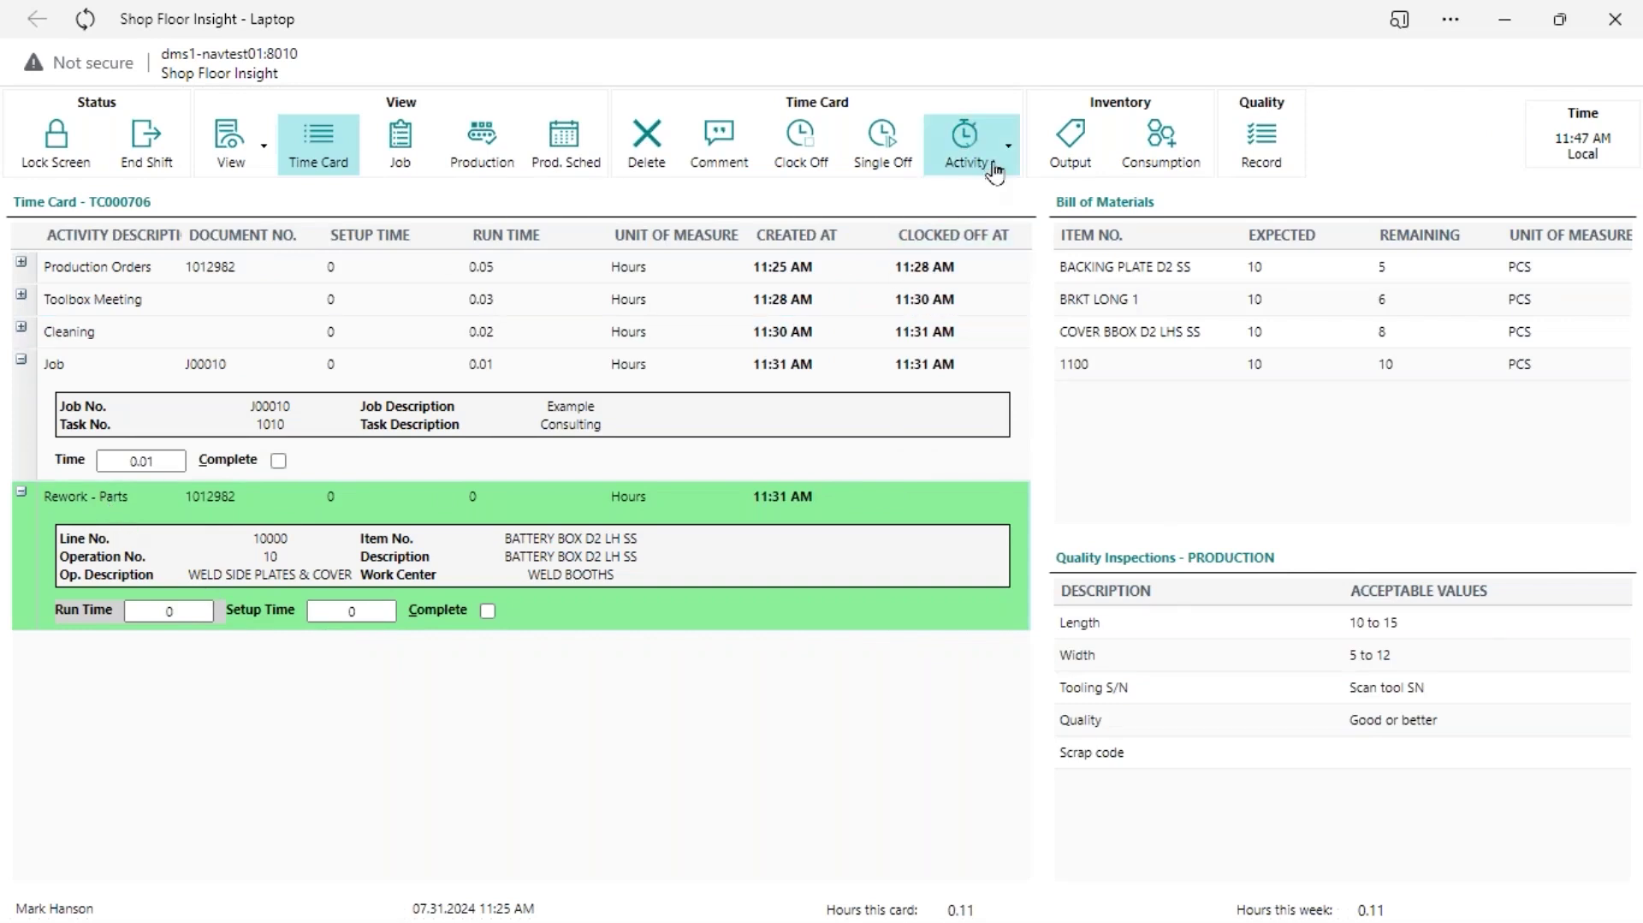
click(965, 142)
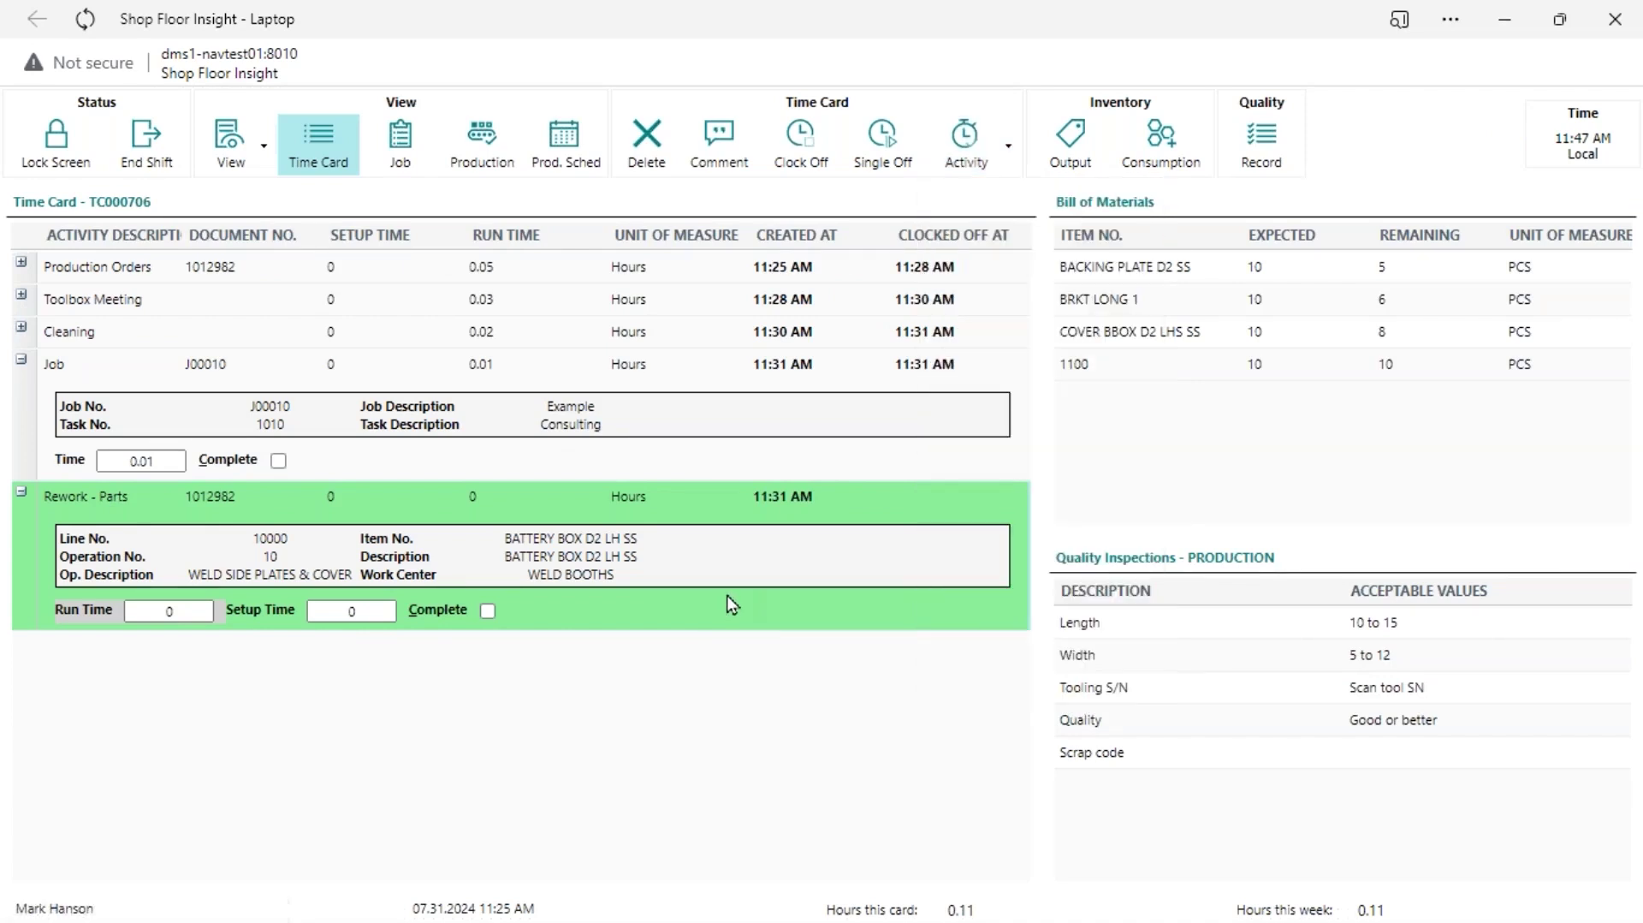
Step: Change the active production order line's activity to Rework - Engineering, and open the other employee's time card for review
click(151, 460)
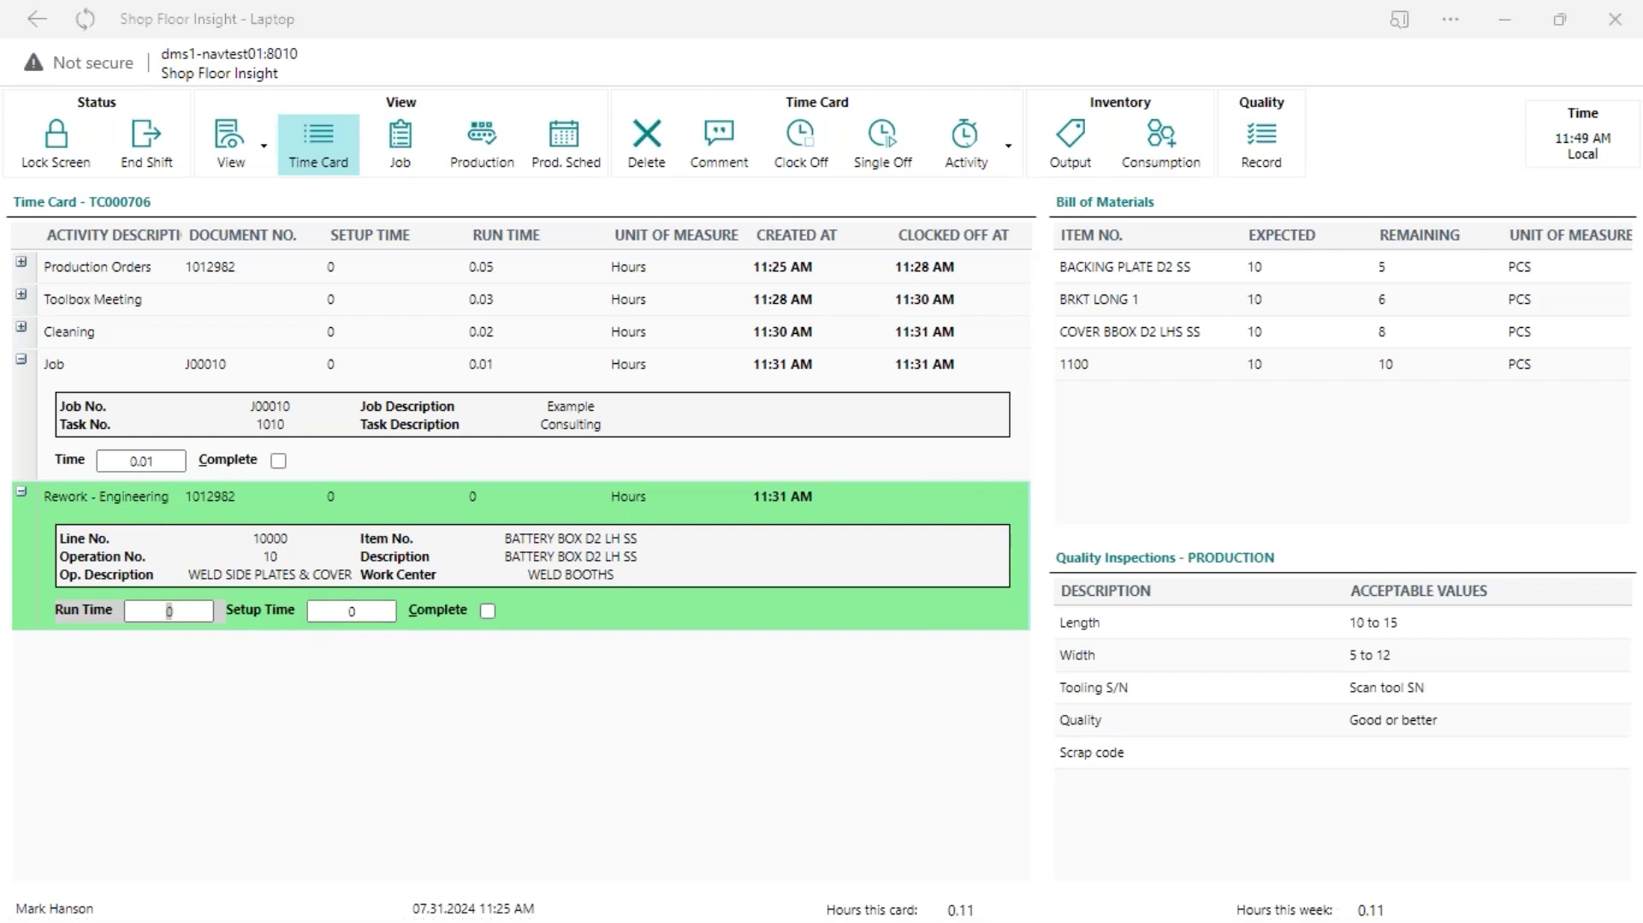
click(493, 599)
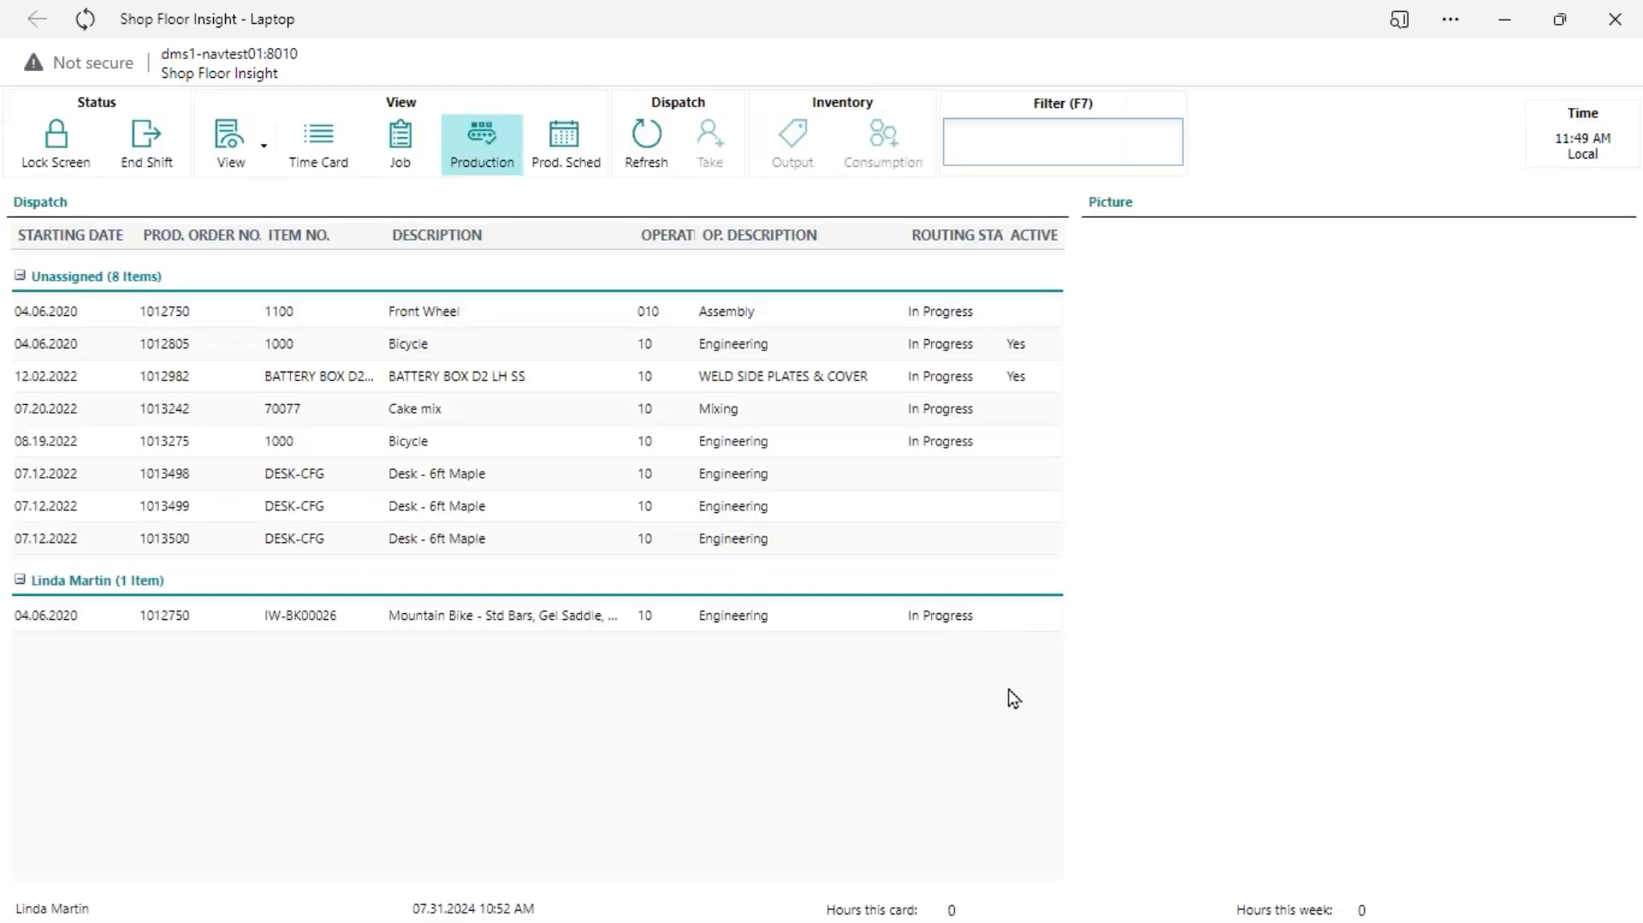
click(332, 157)
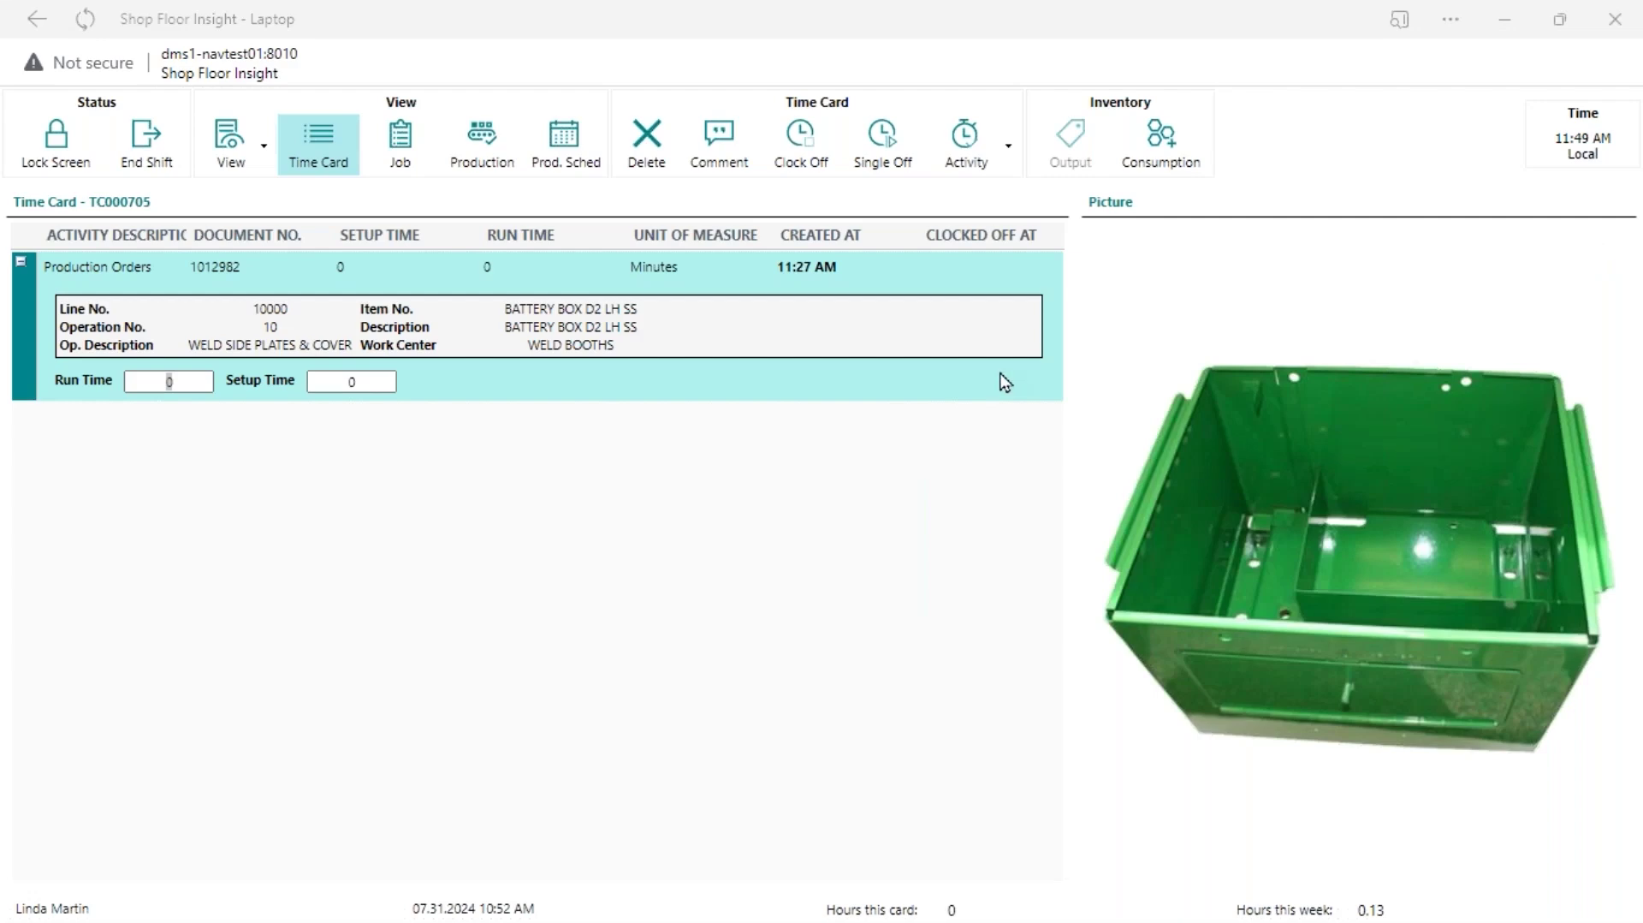
click(906, 389)
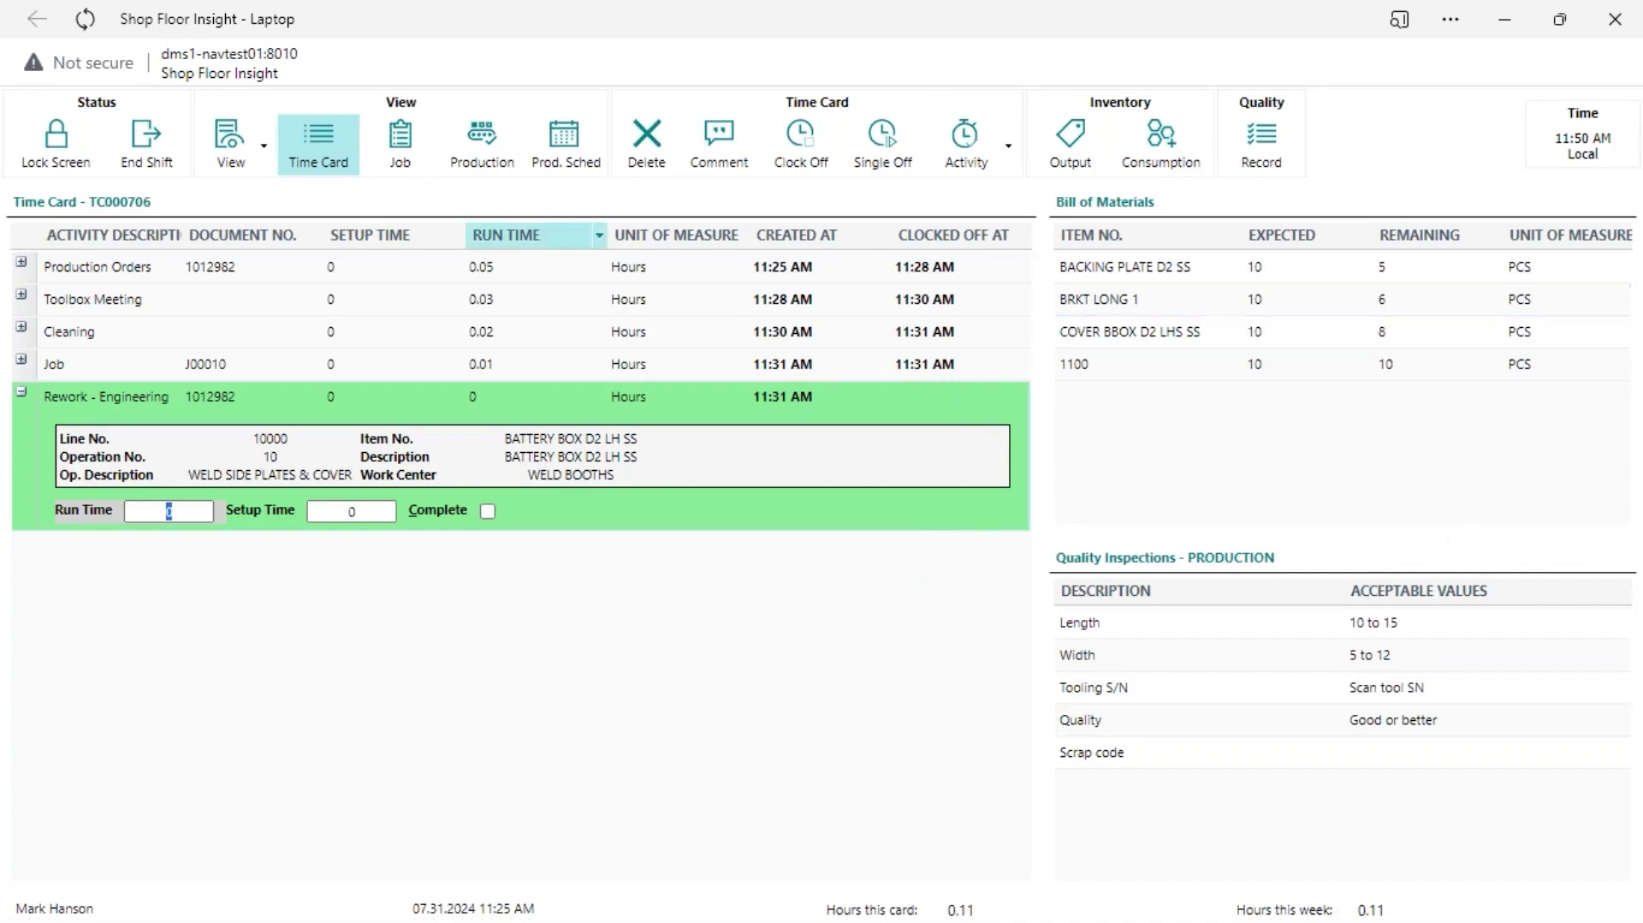
Step: Examine the date range filter in the Production Scheduler view and return to the time card
click(586, 170)
click(869, 242)
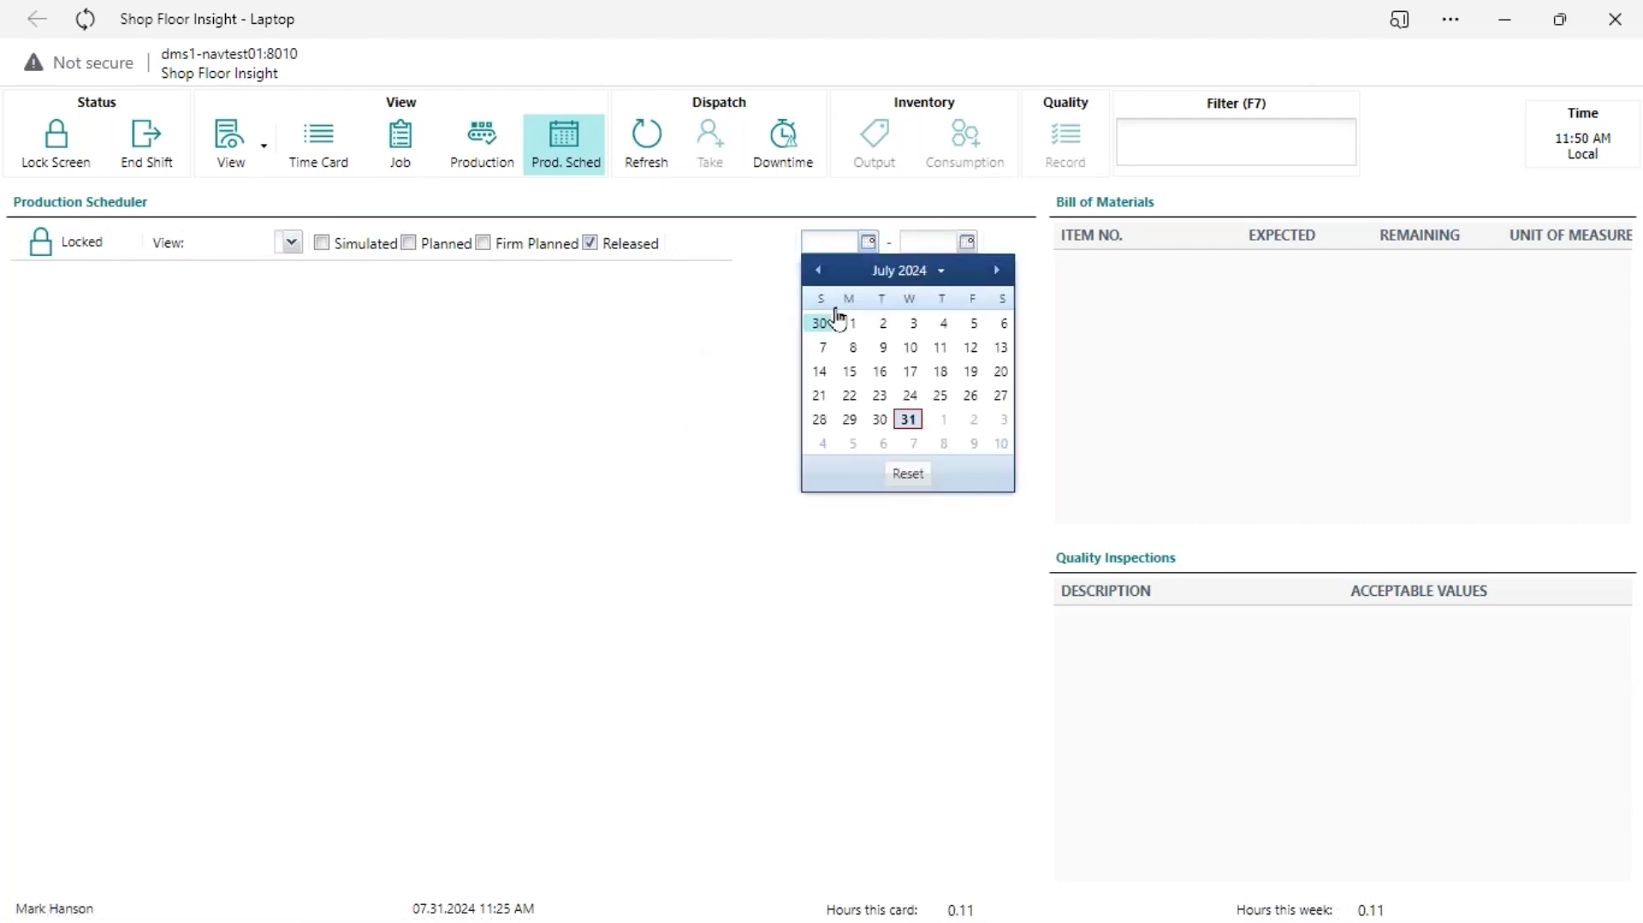
click(866, 244)
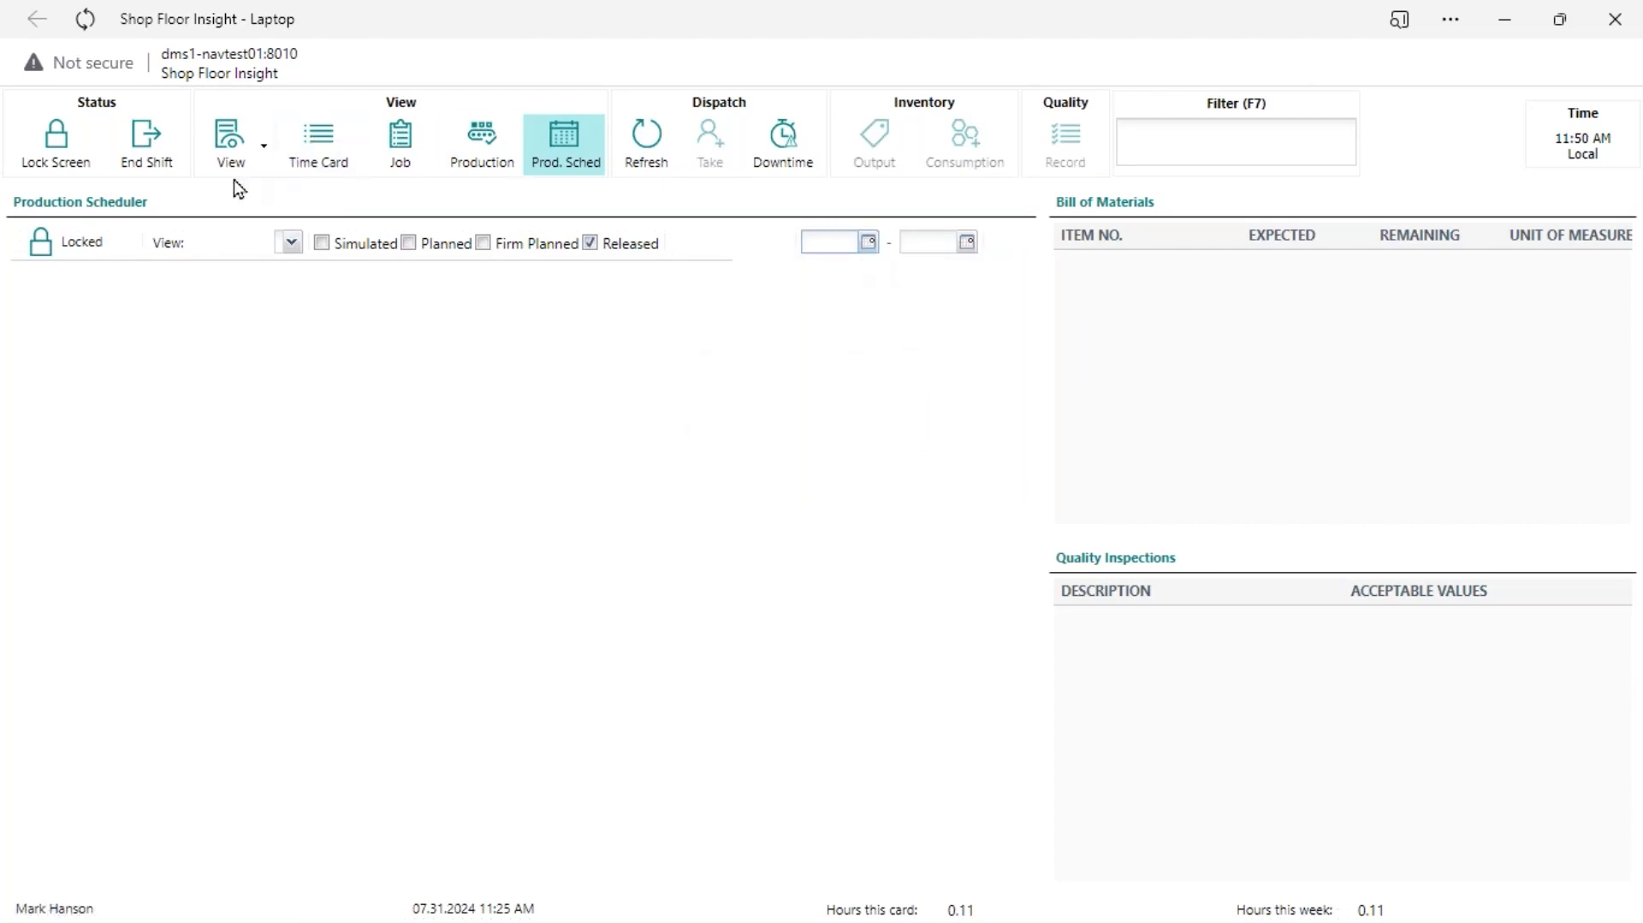
click(334, 154)
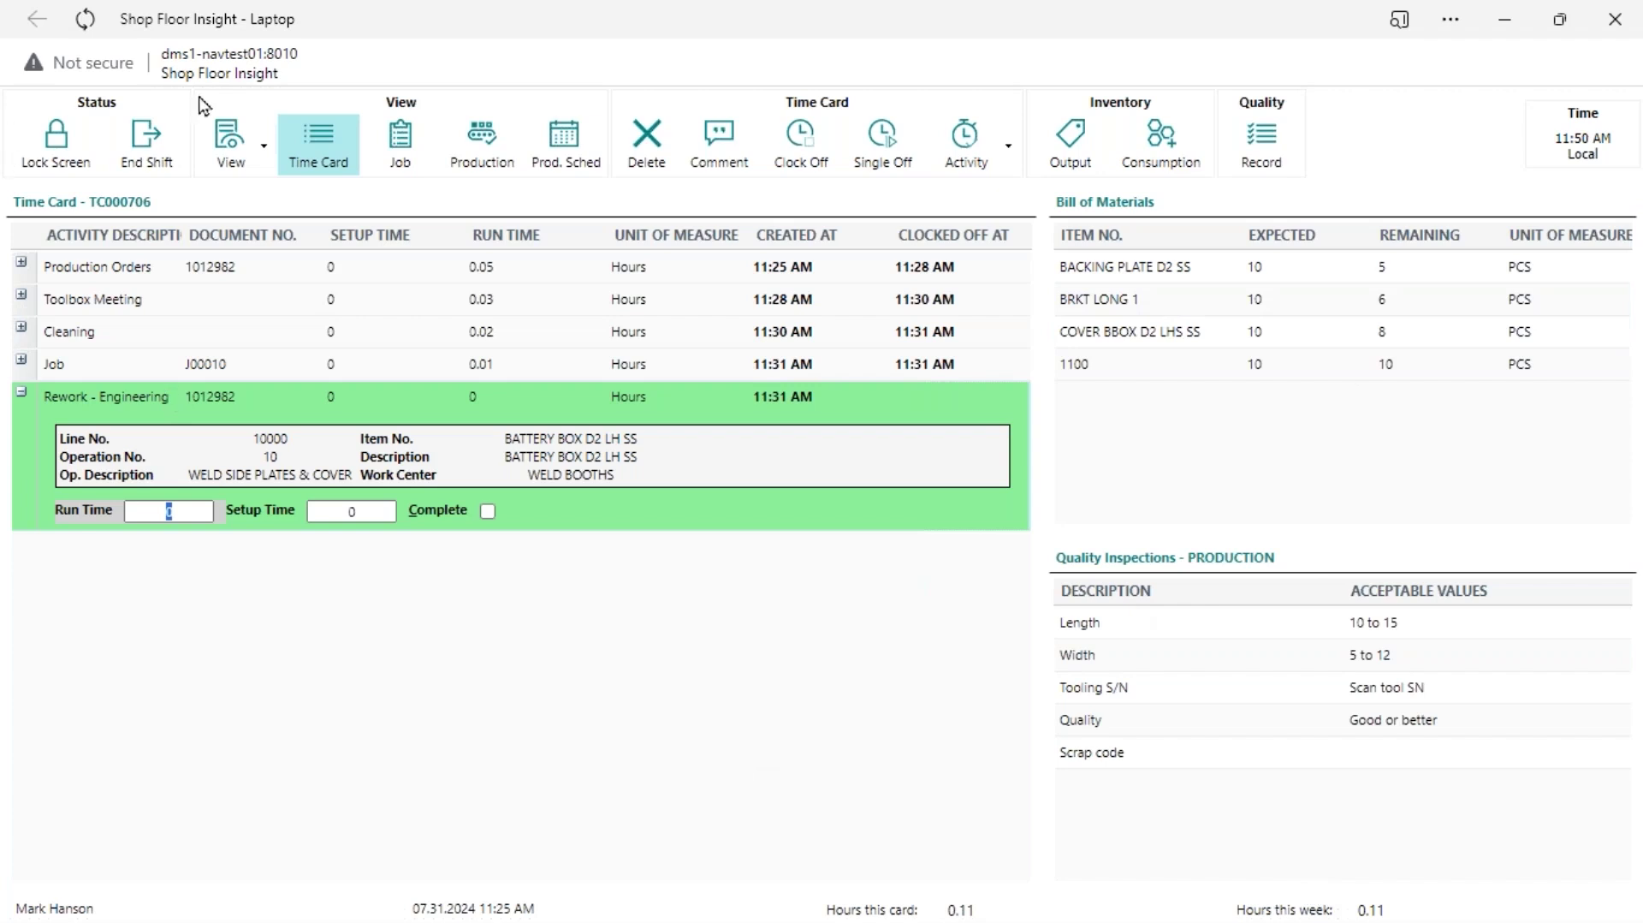
Step: Hide the Bill of Materials and Quality Inspections panes on the time card, and show the Bill of Materials pane again
click(230, 161)
click(261, 198)
click(296, 327)
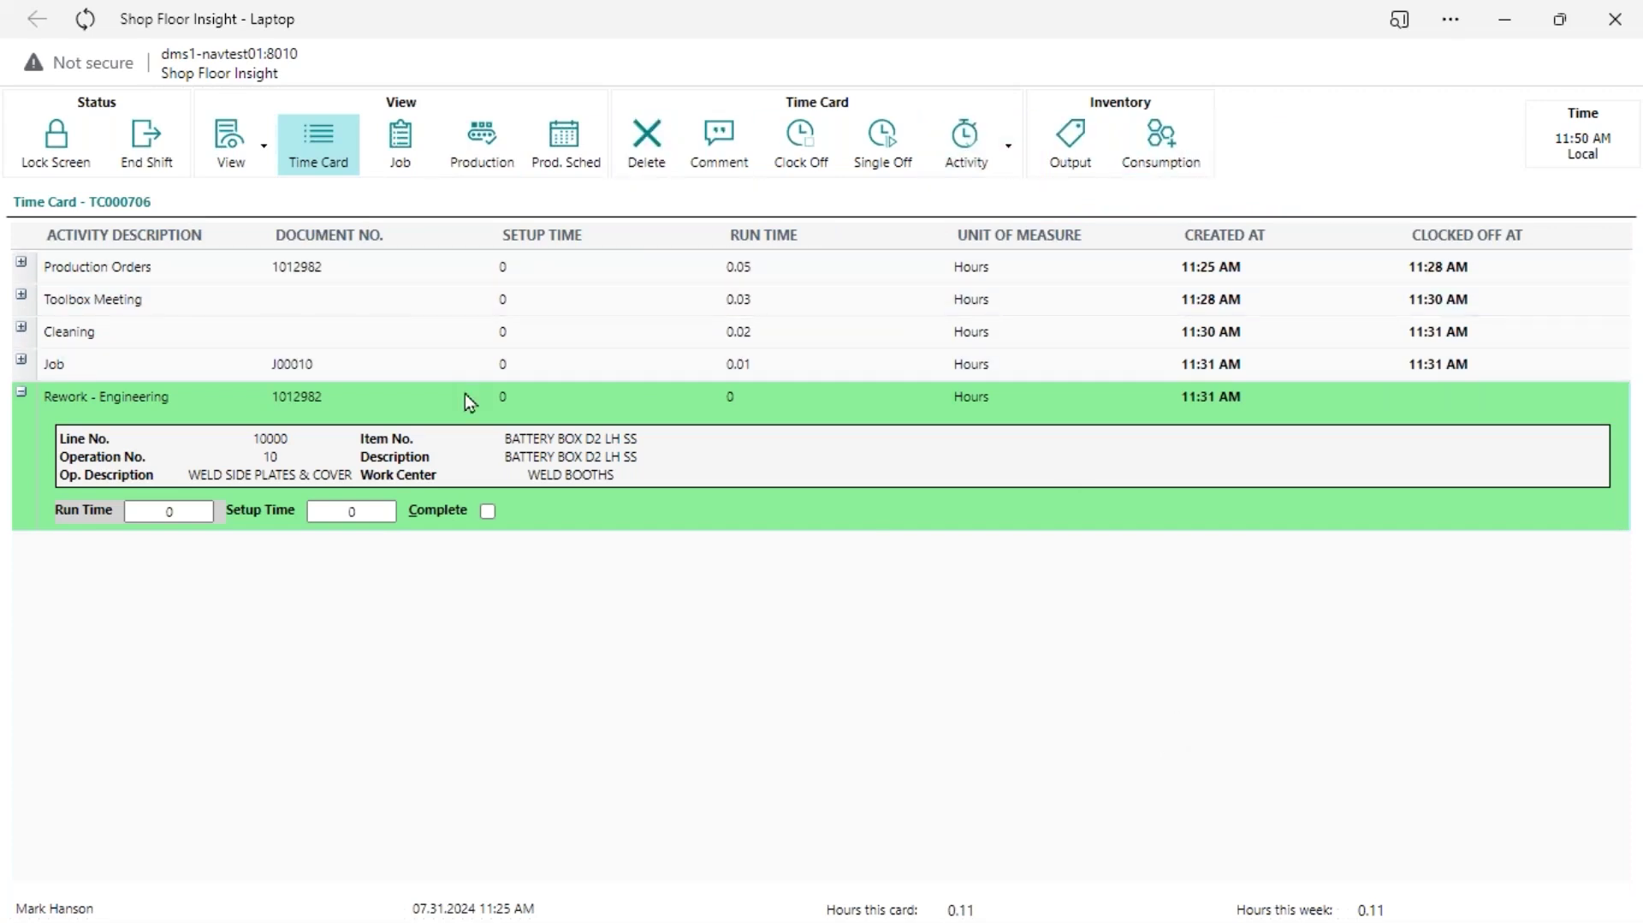
click(237, 158)
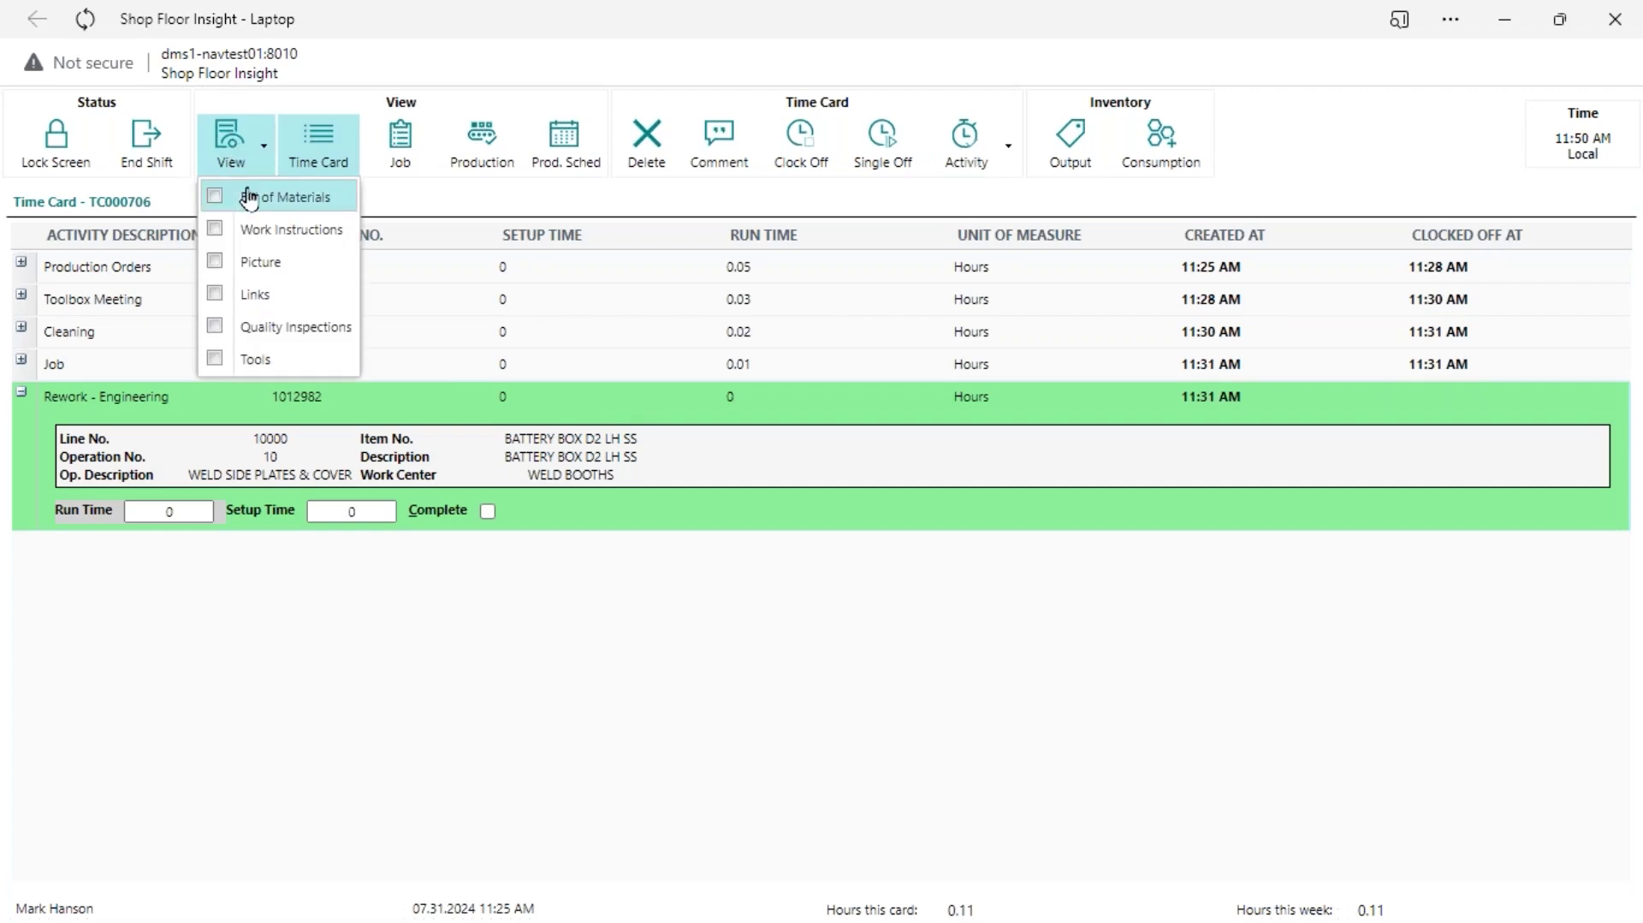
click(230, 198)
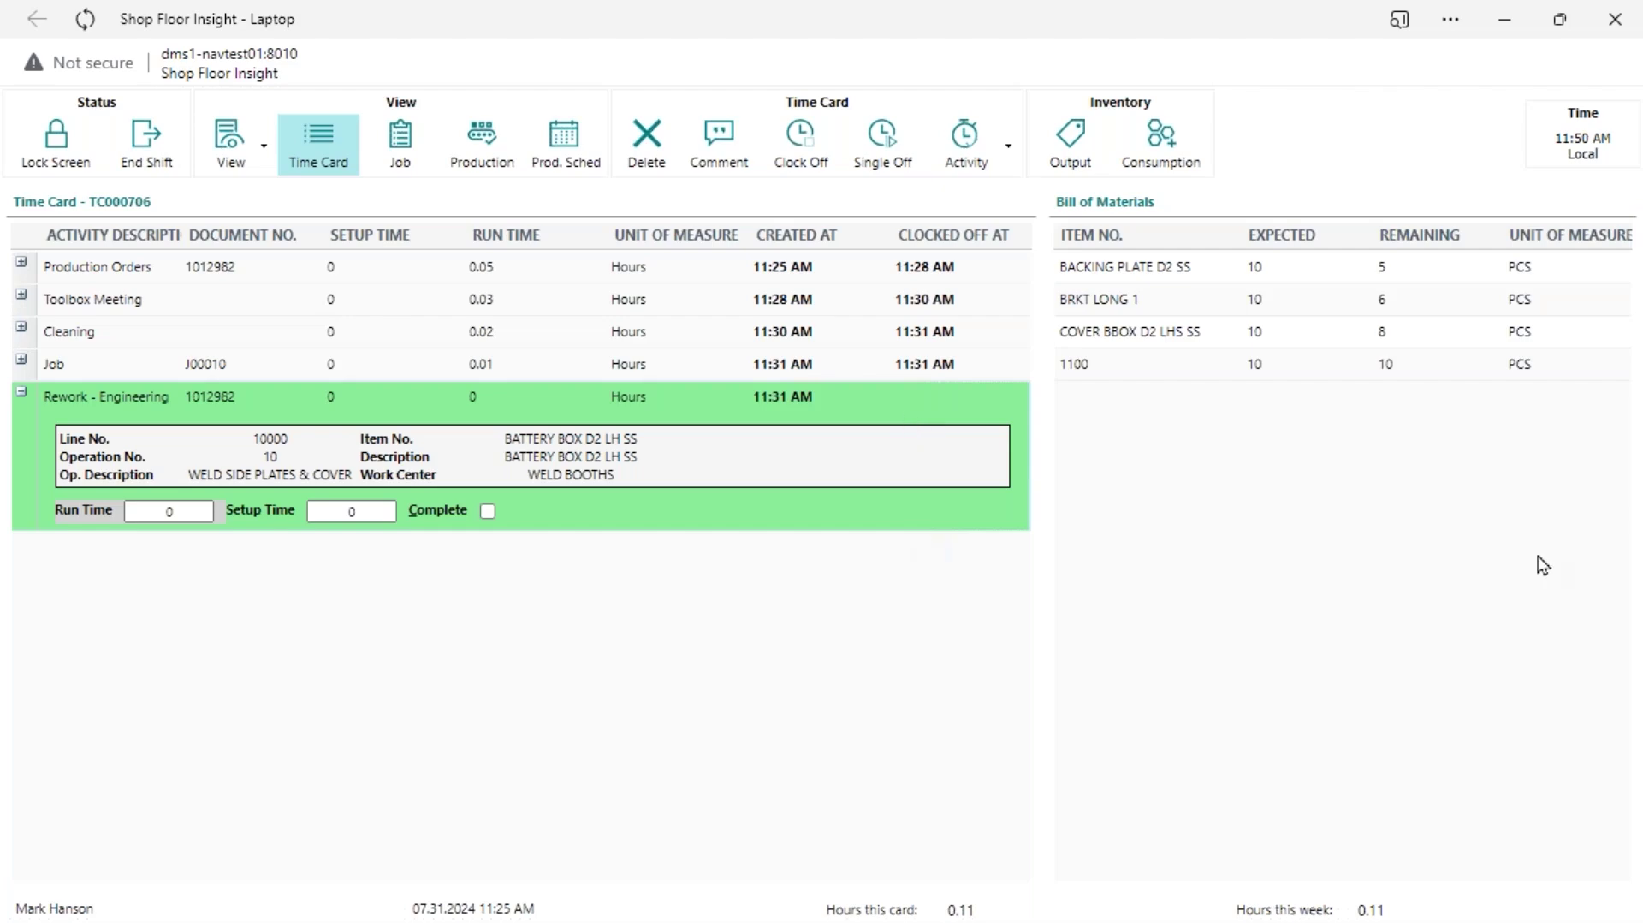
Step: Switch to the CT47 Warehouse Insight device window, reposition it to review the mobile time card, and minimize it
key(alt+Tab)
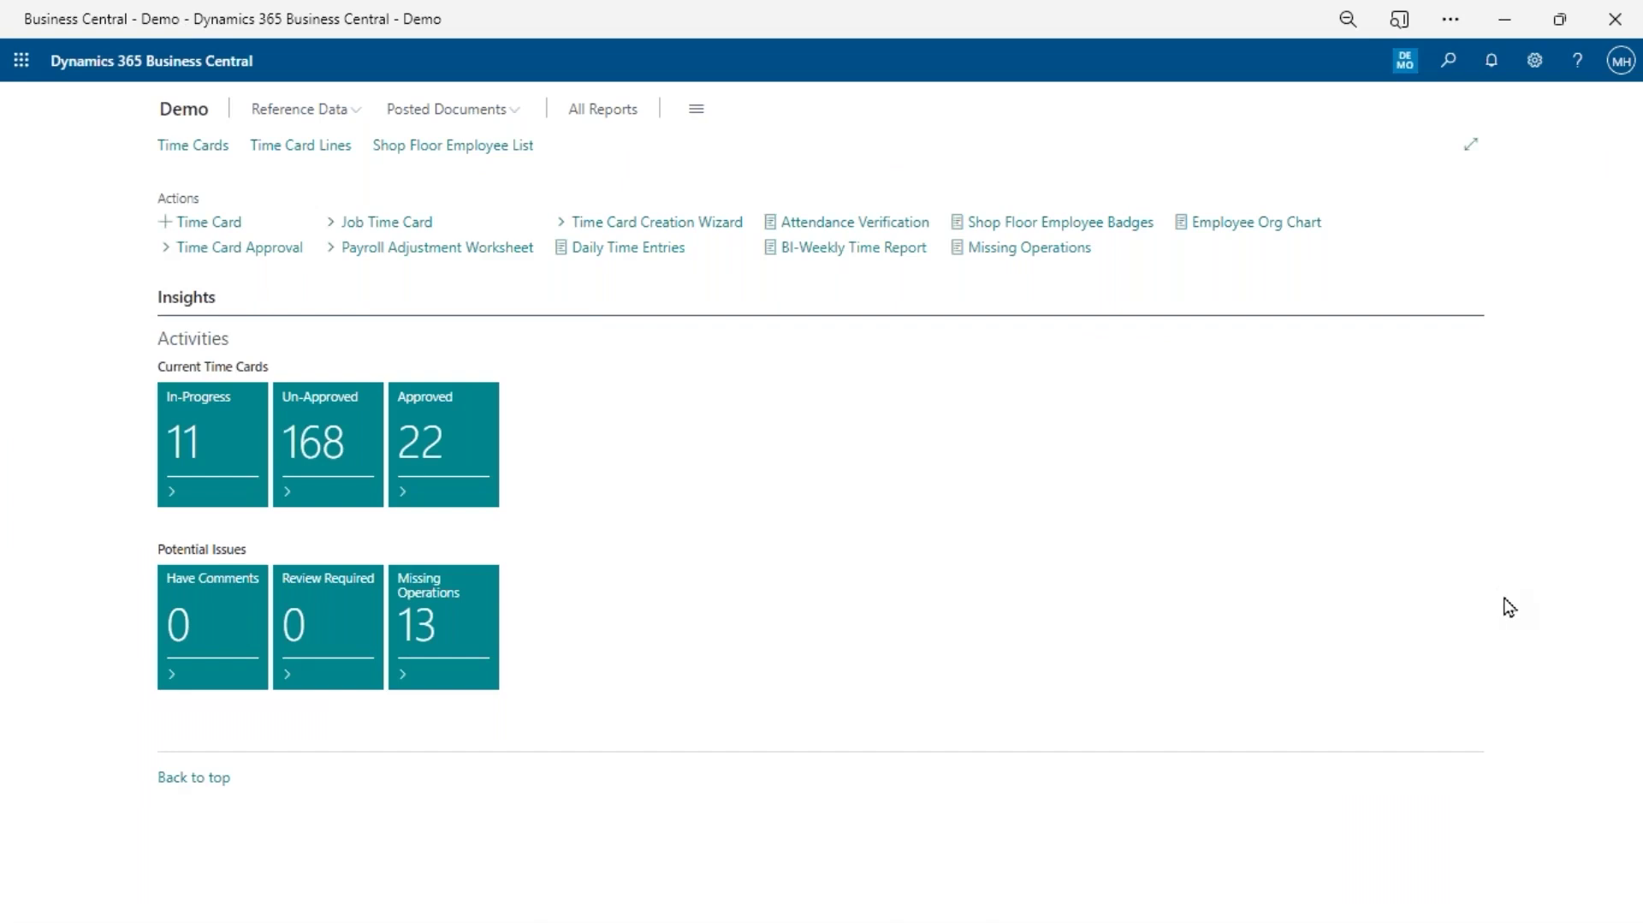
key(alt+Tab)
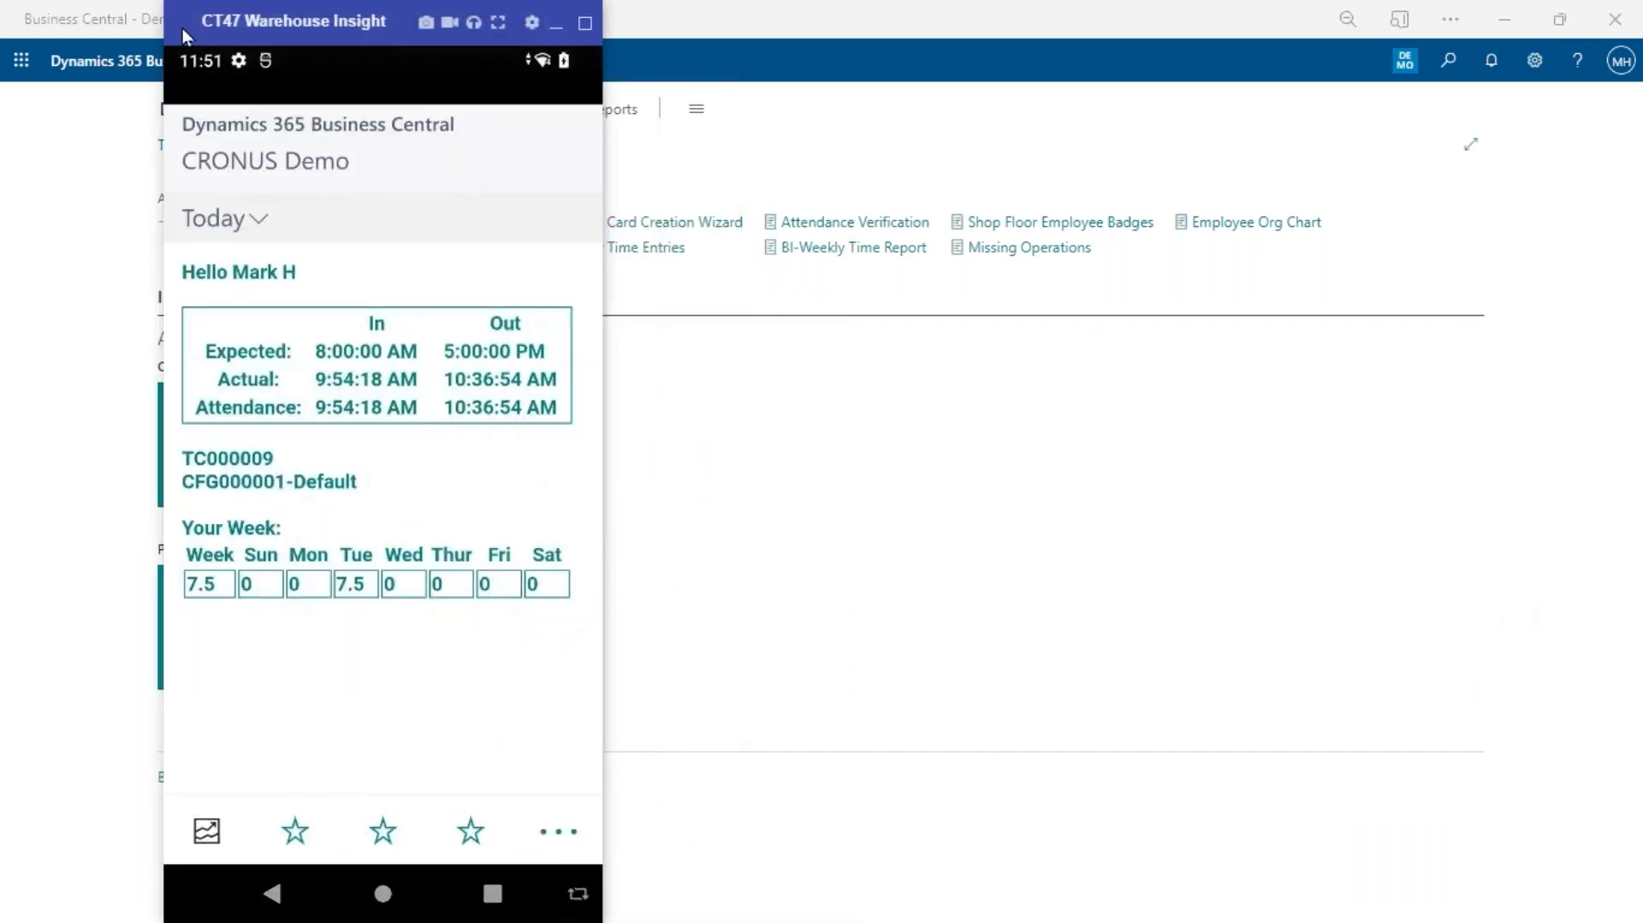
drag(182, 28, 279, 32)
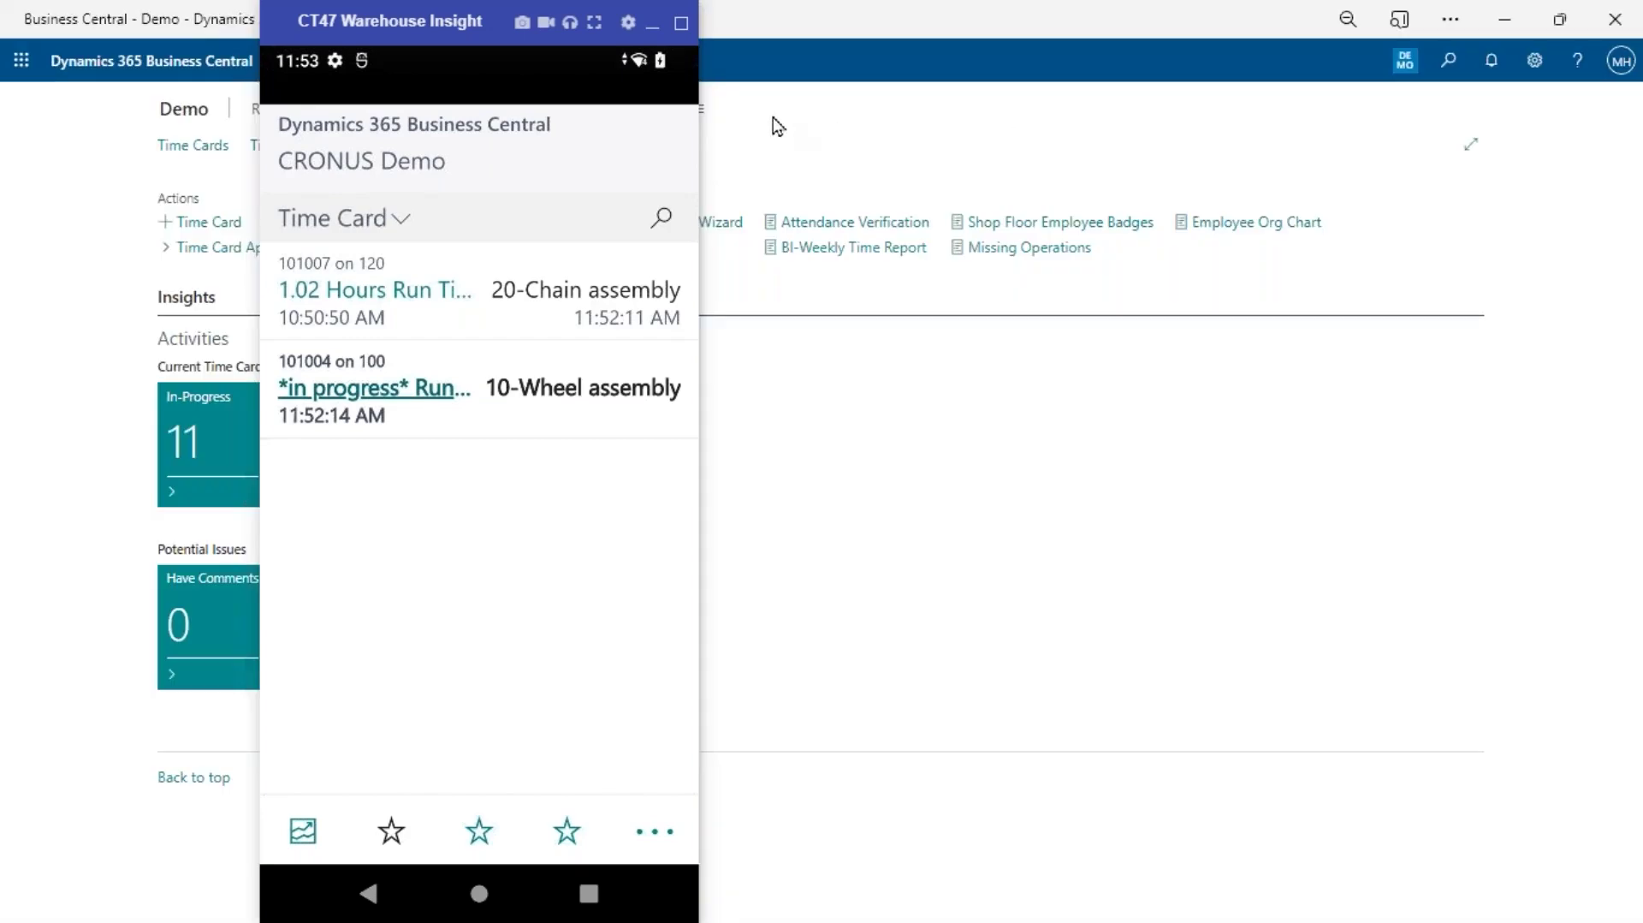
click(665, 27)
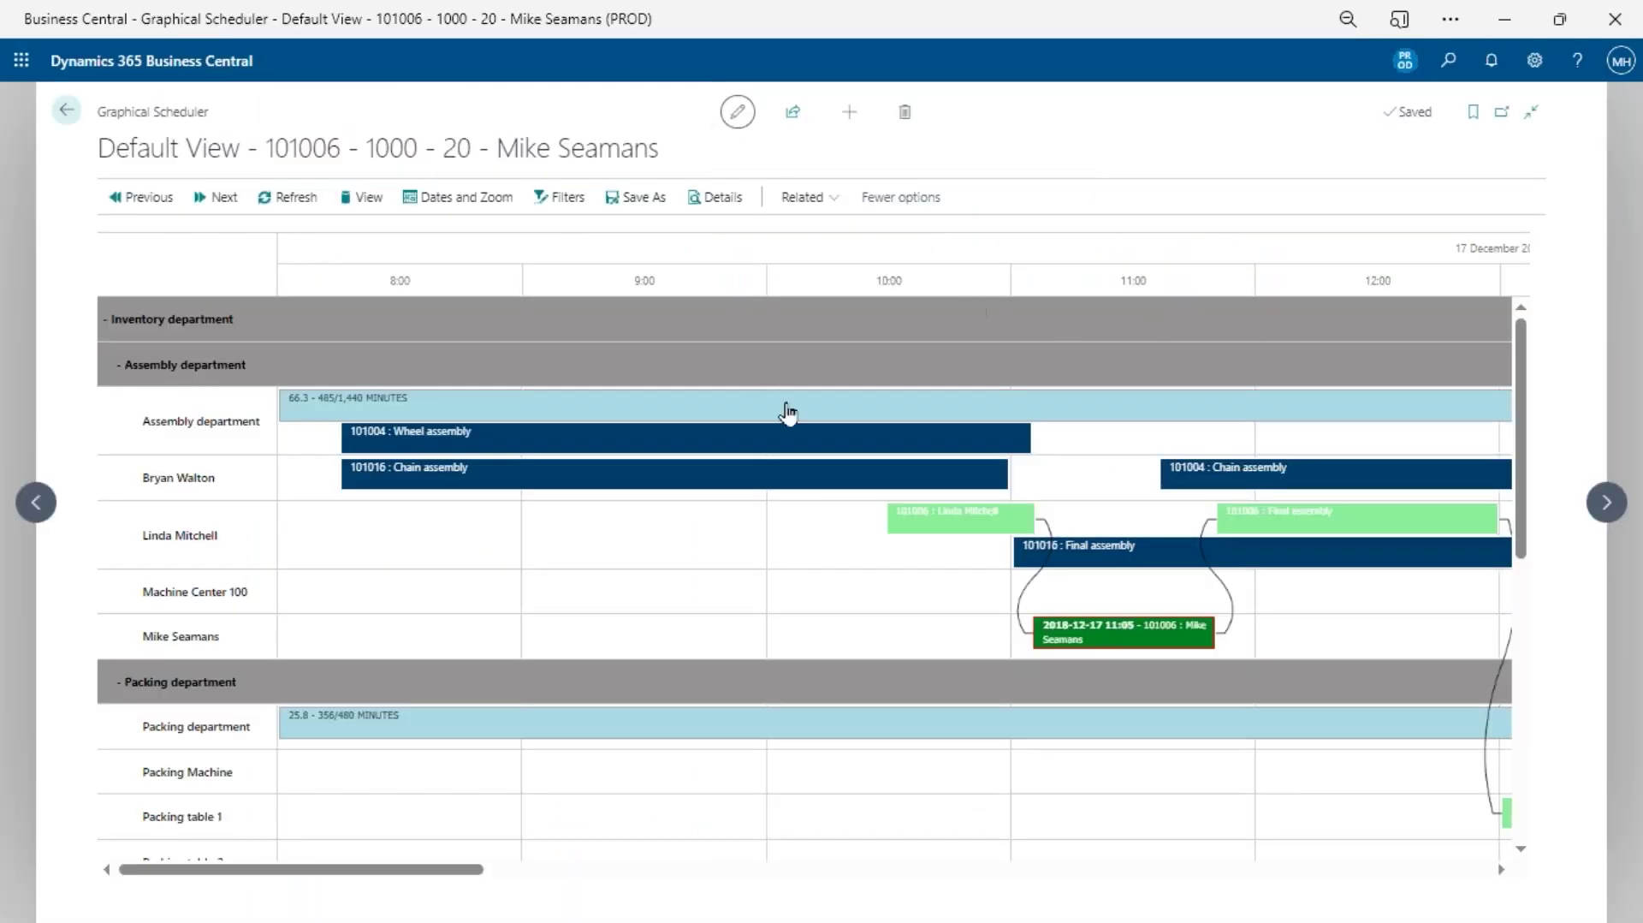
Step: Leave the Graphical Scheduler and examine the CRONUS Demo home page's Today, Time Card, Production and Job Tasks sections, including a production line's actions
click(67, 110)
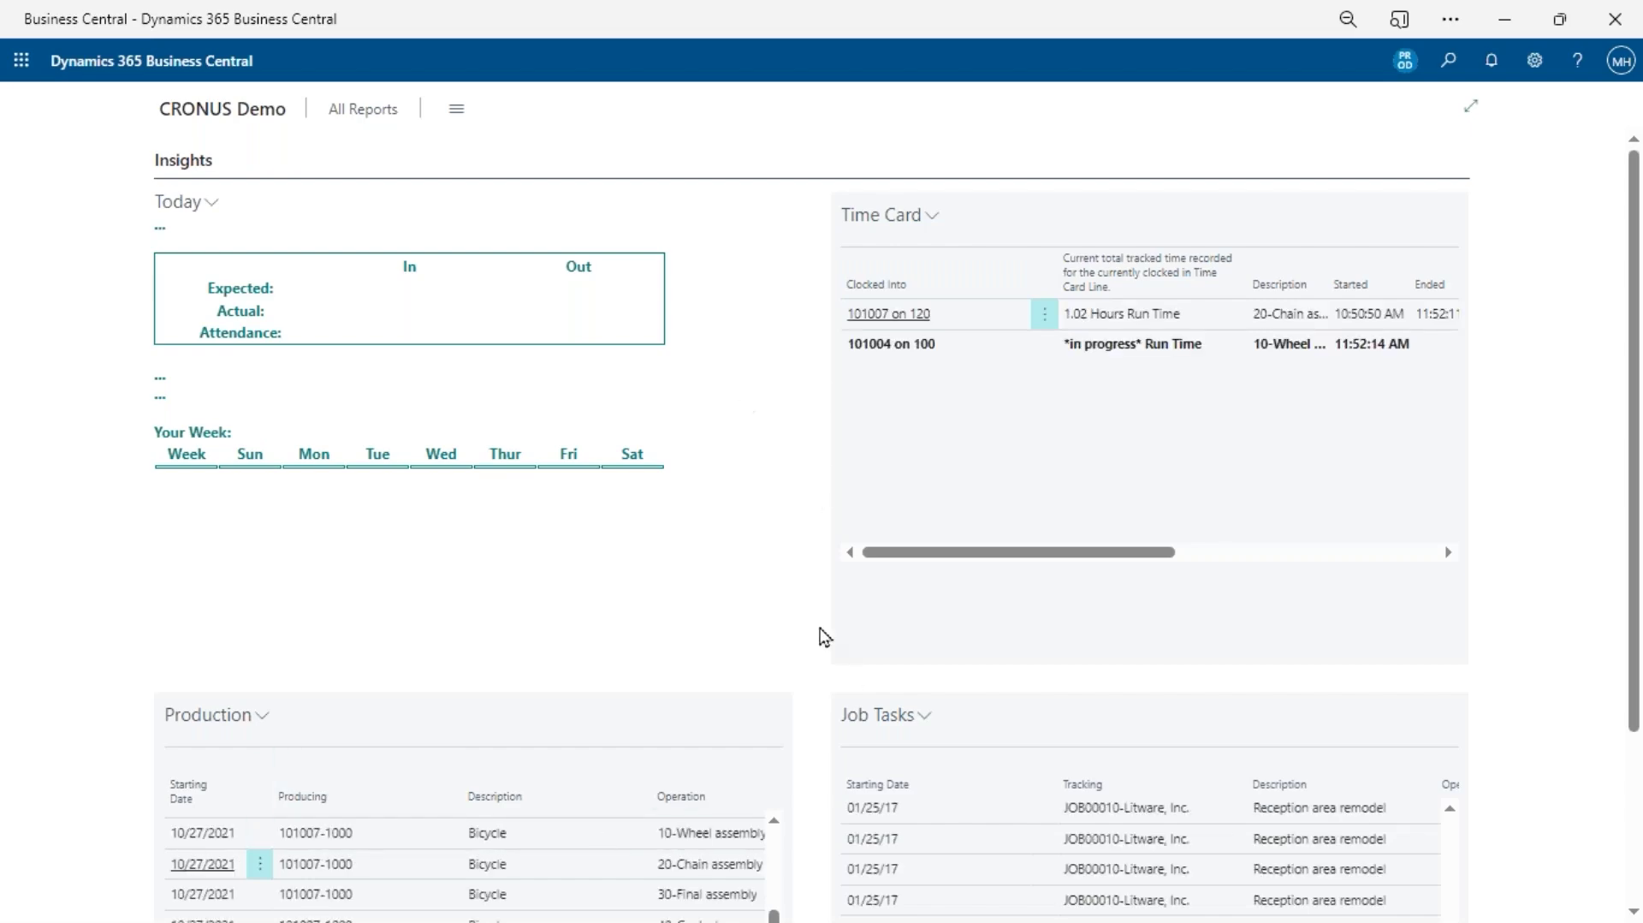
scroll(702, 654, down, 3)
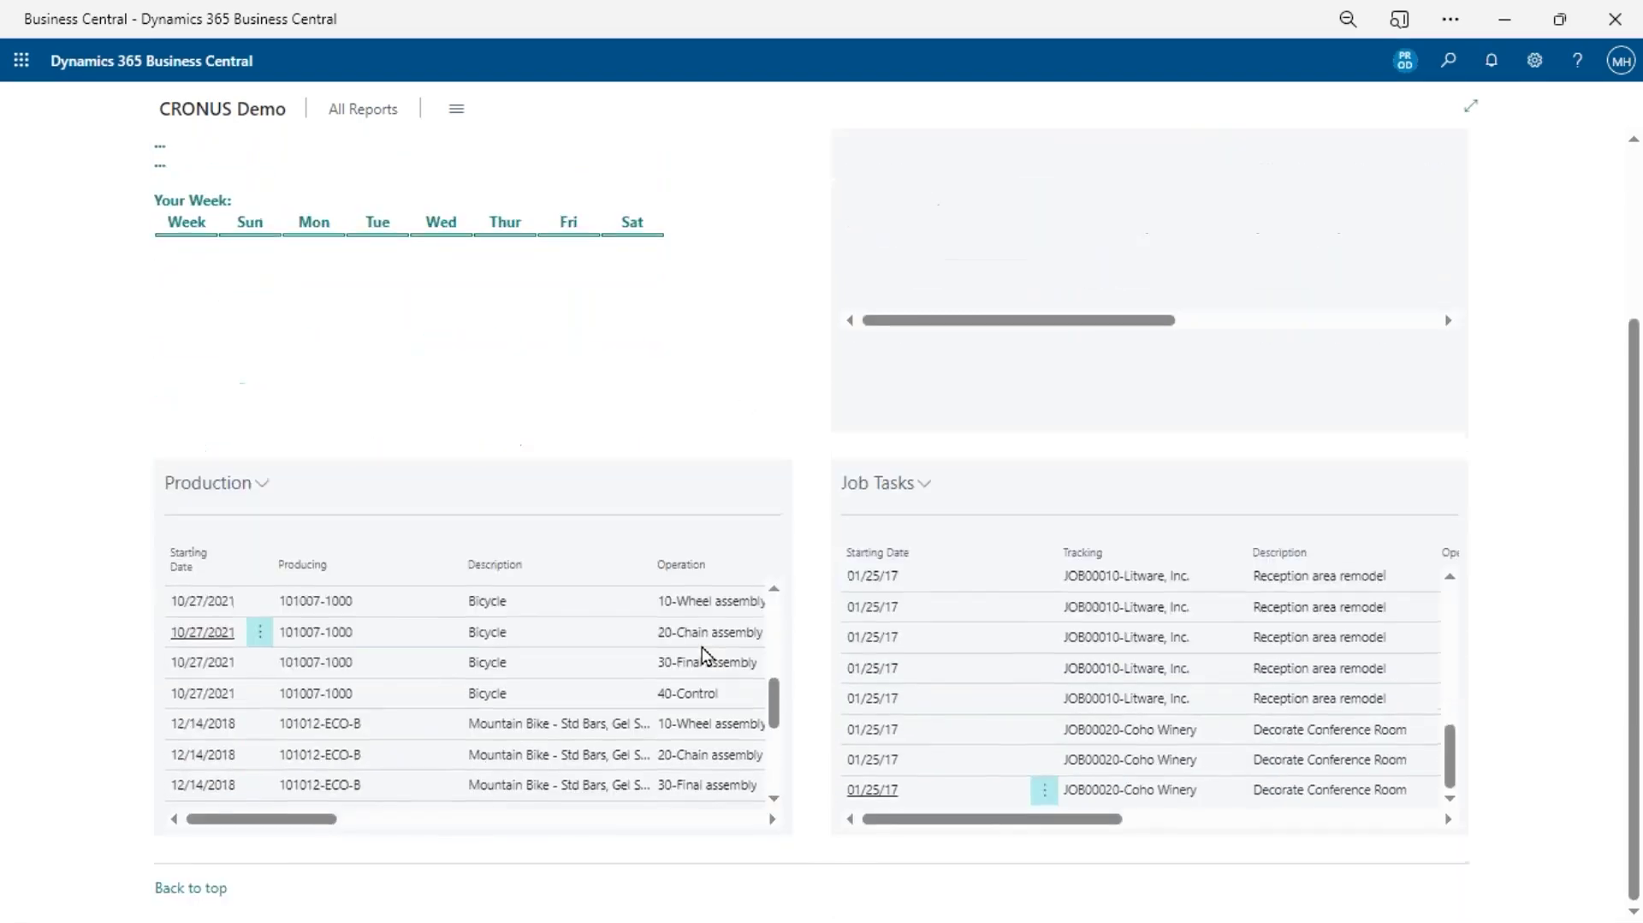
scroll(760, 446, up, 3)
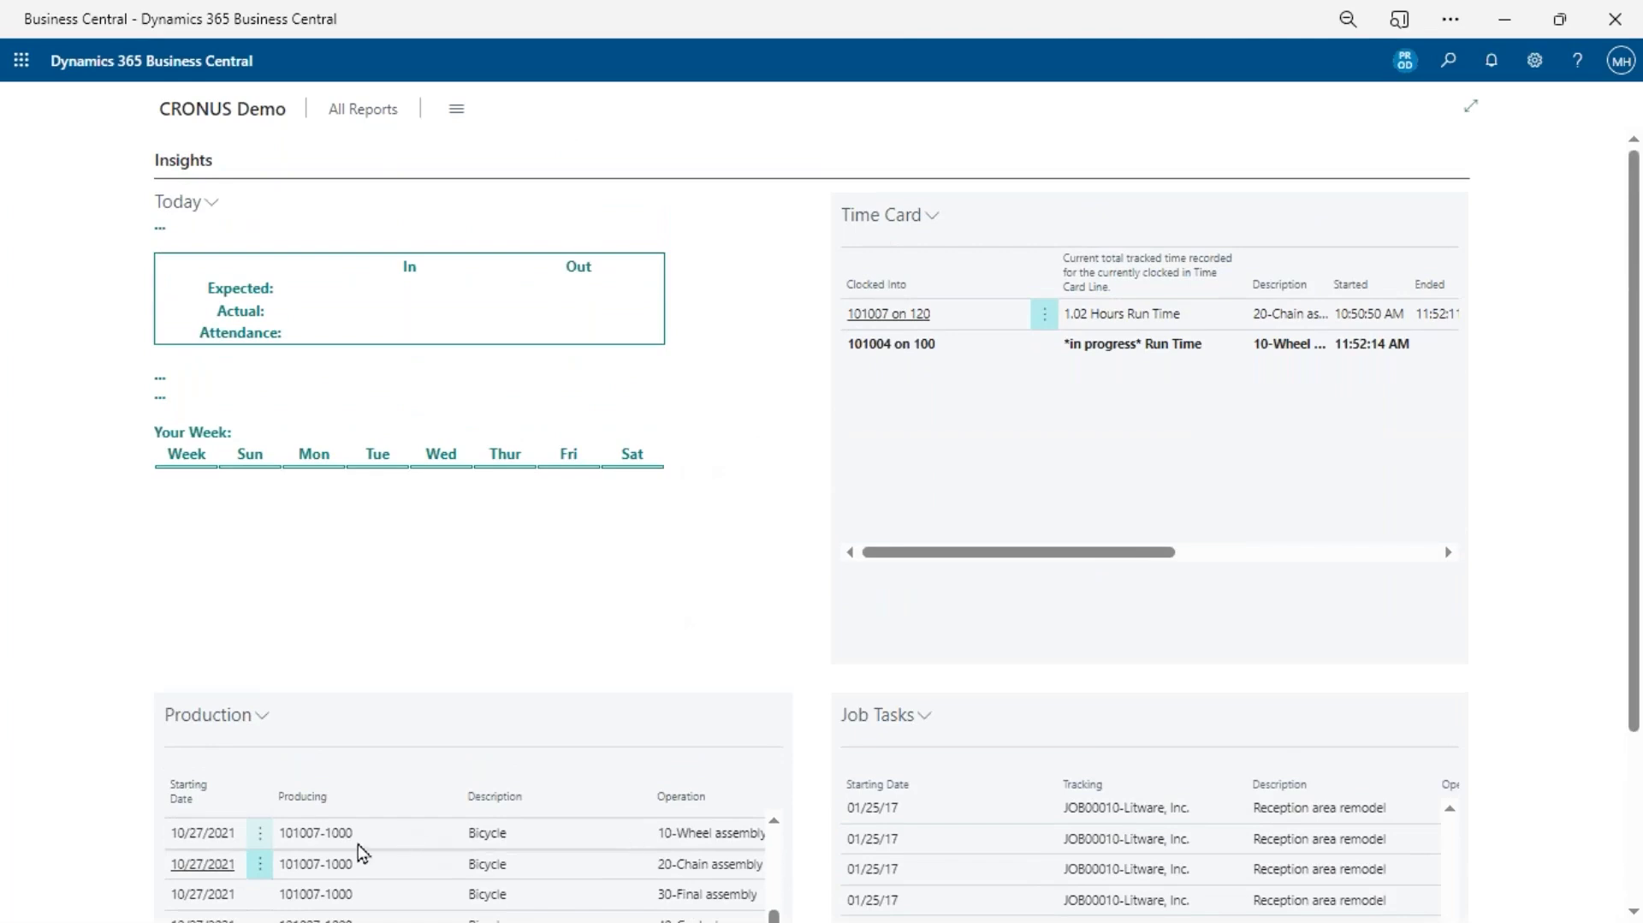
scroll(342, 852, down, 1)
click(259, 825)
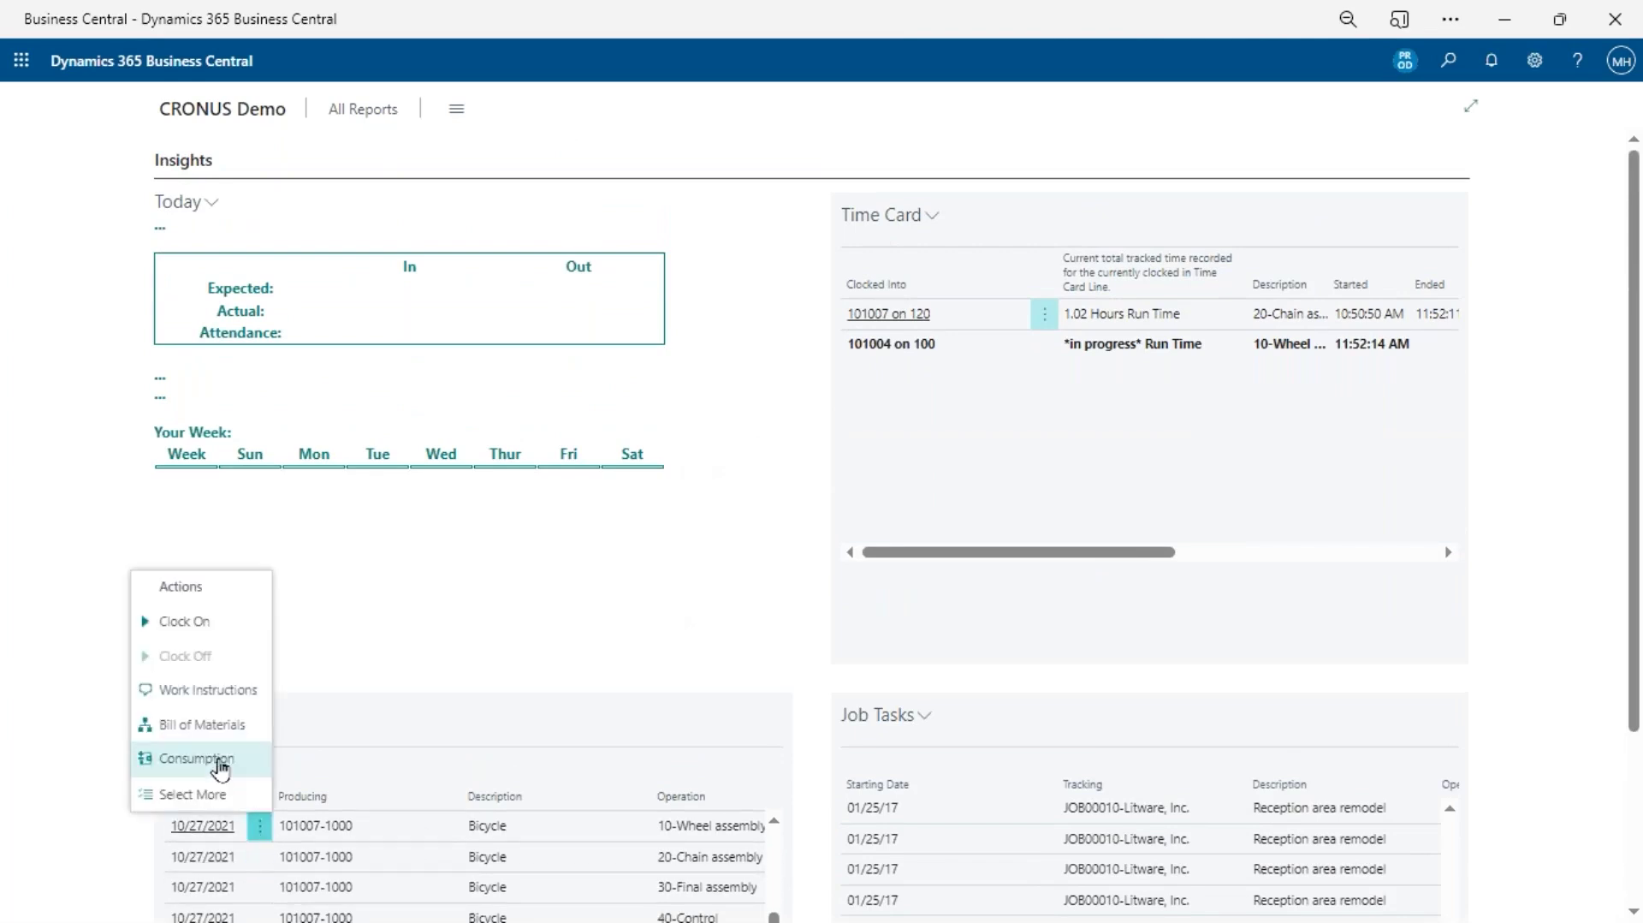
click(569, 556)
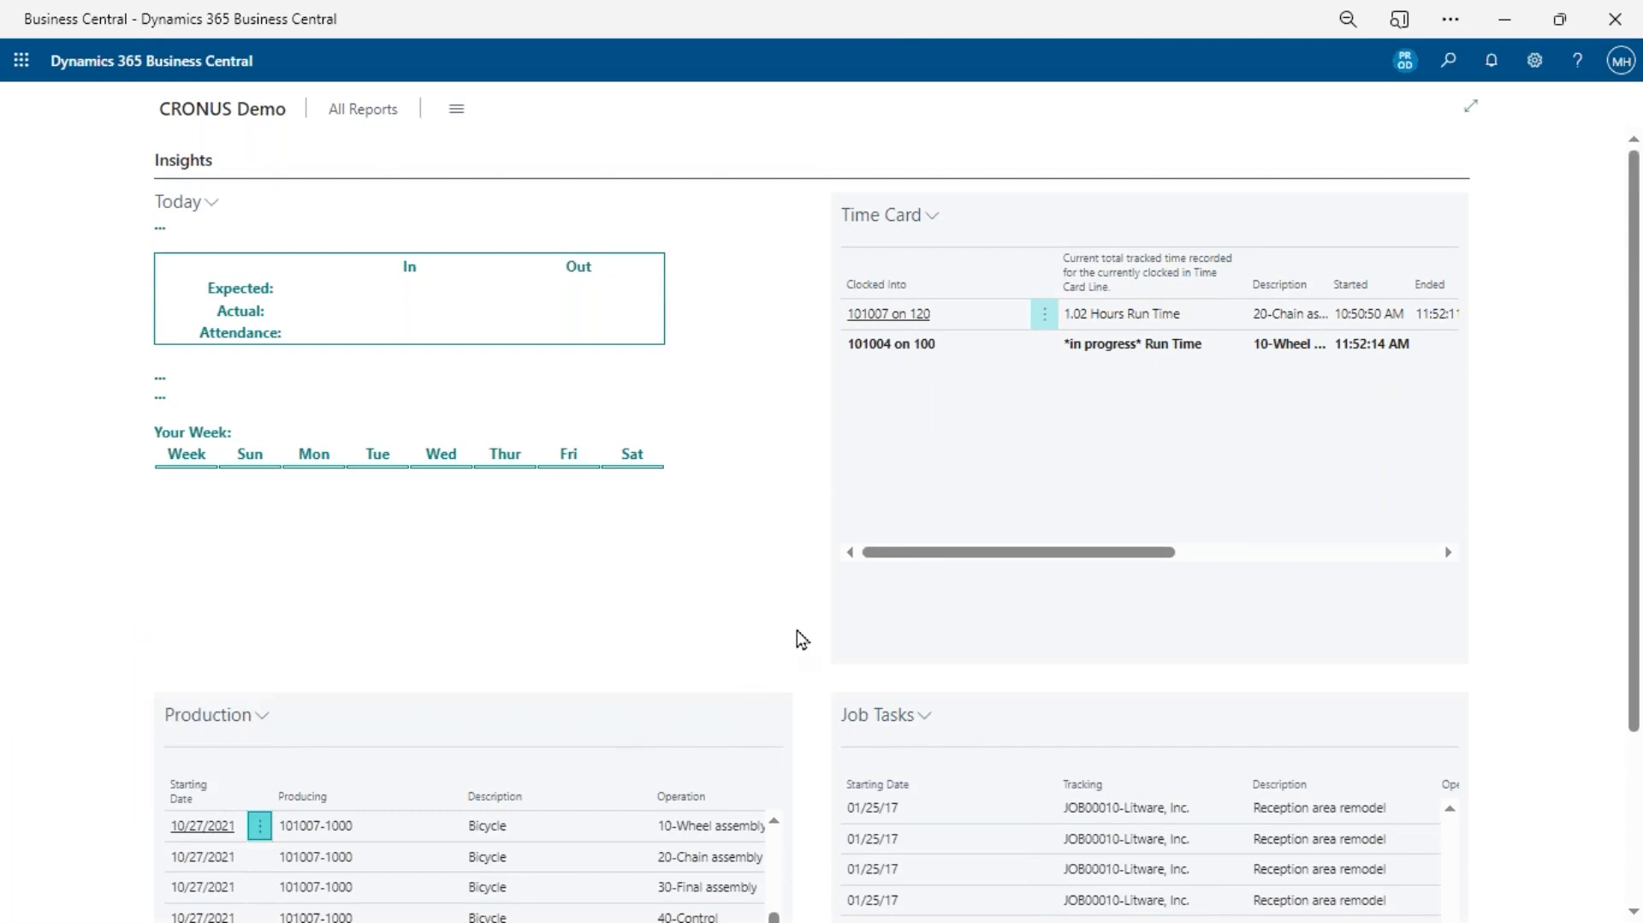
key(ctrl+plus)
key(ctrl+plus)
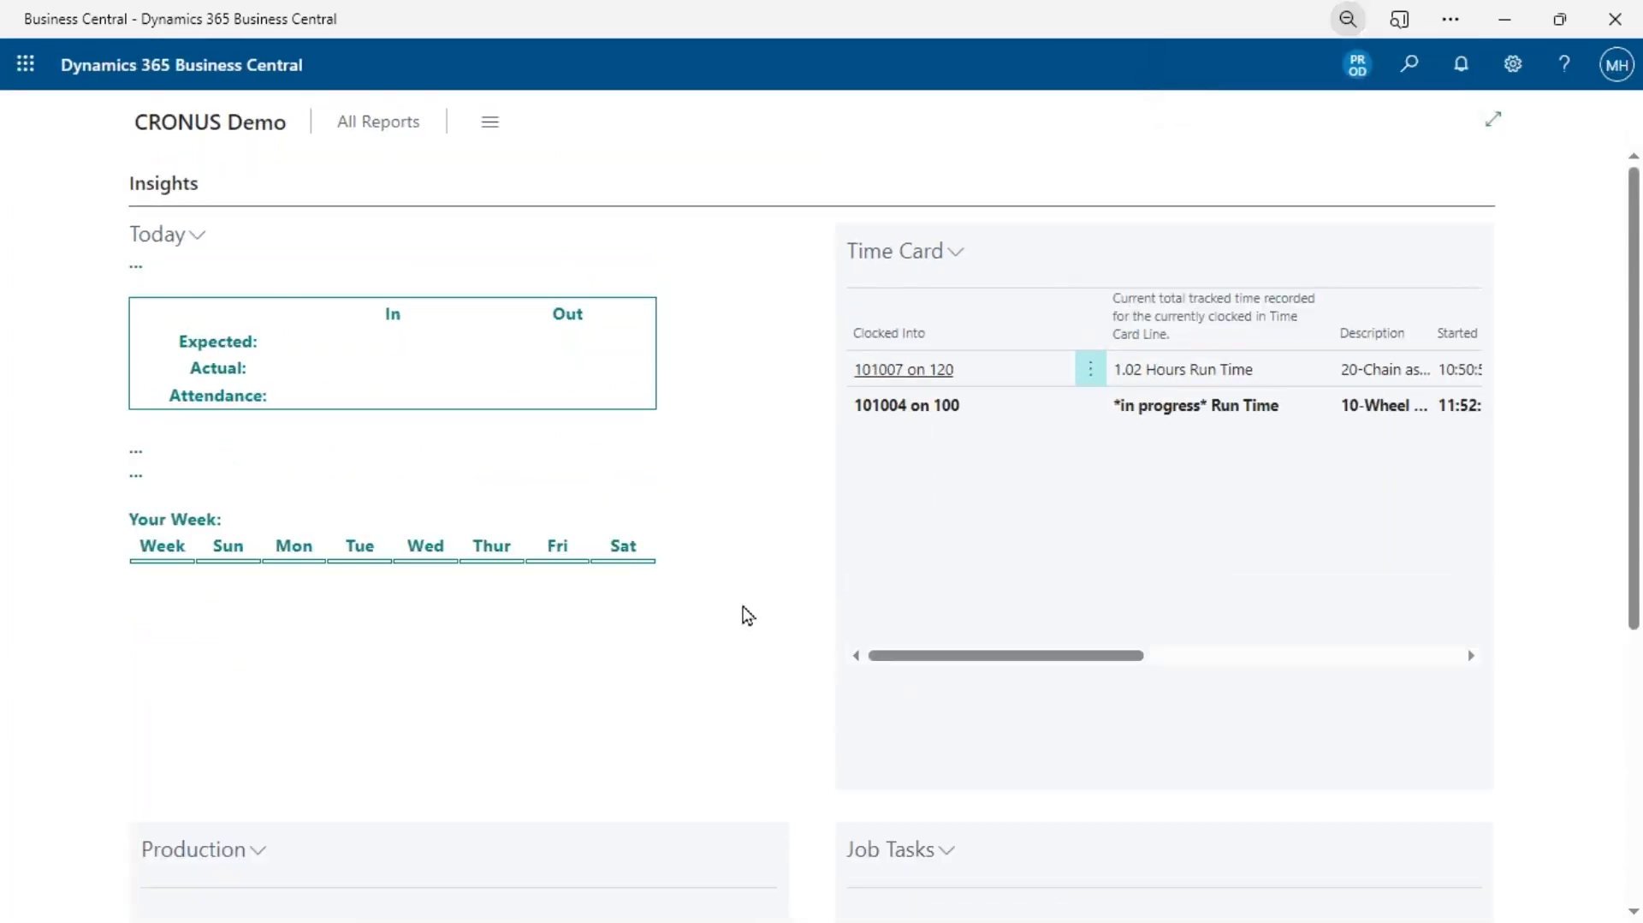
scroll(743, 617, down, 2)
scroll(747, 616, up, 2)
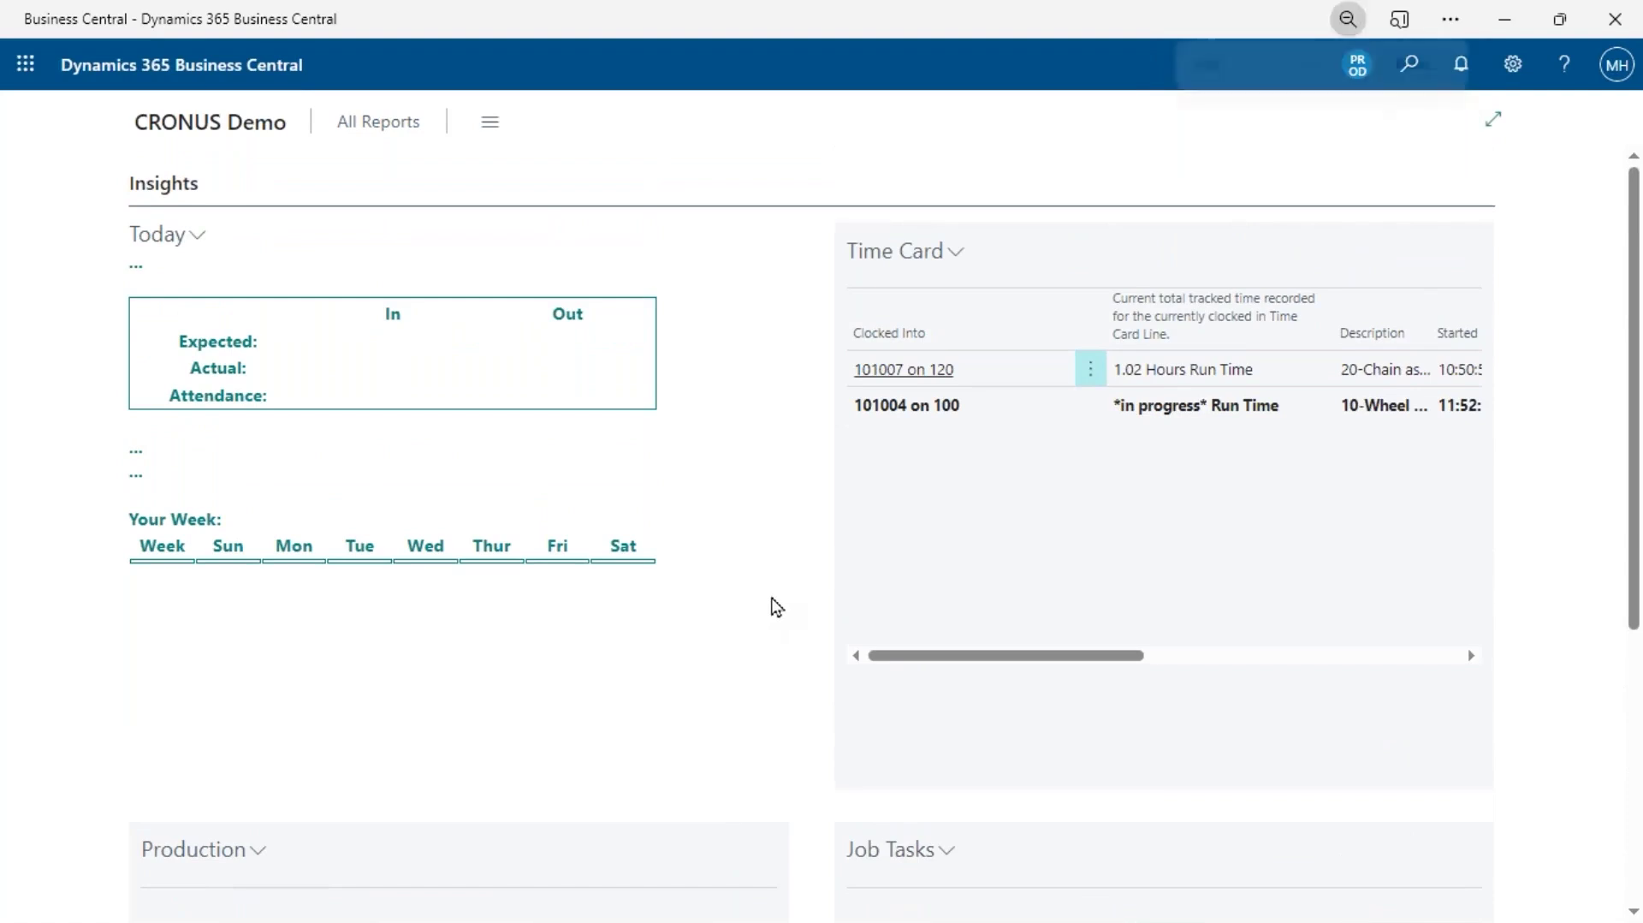
key(ctrl+minus)
key(ctrl+minus)
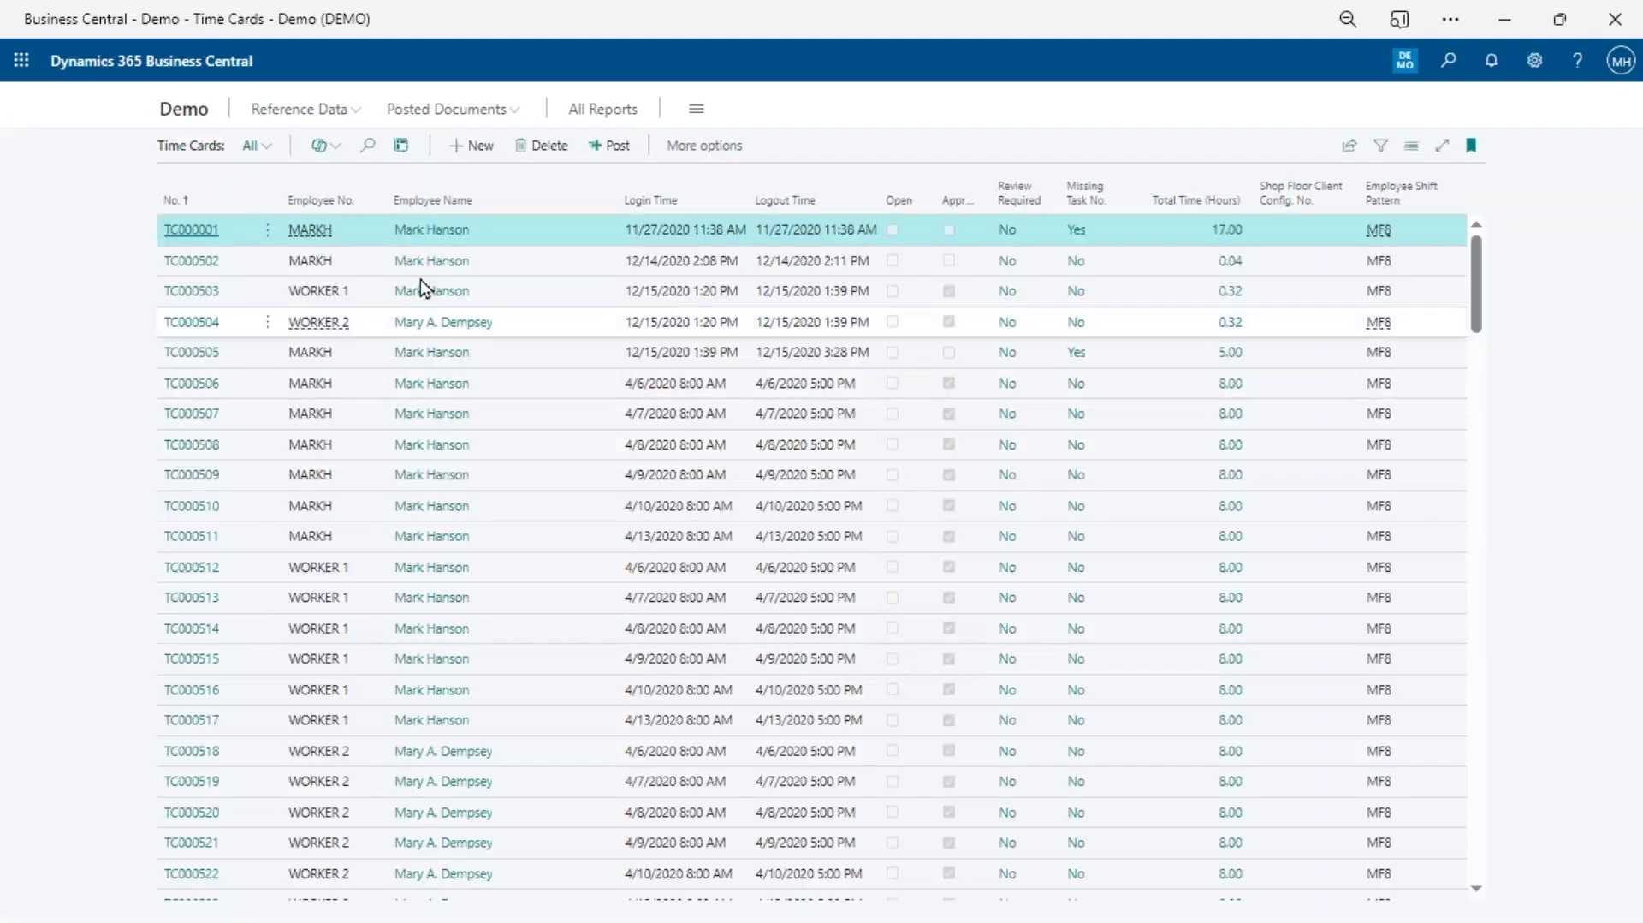
Step: Sort the Demo company's time cards by number in descending order and open time card TC000706 to review its lines
click(172, 205)
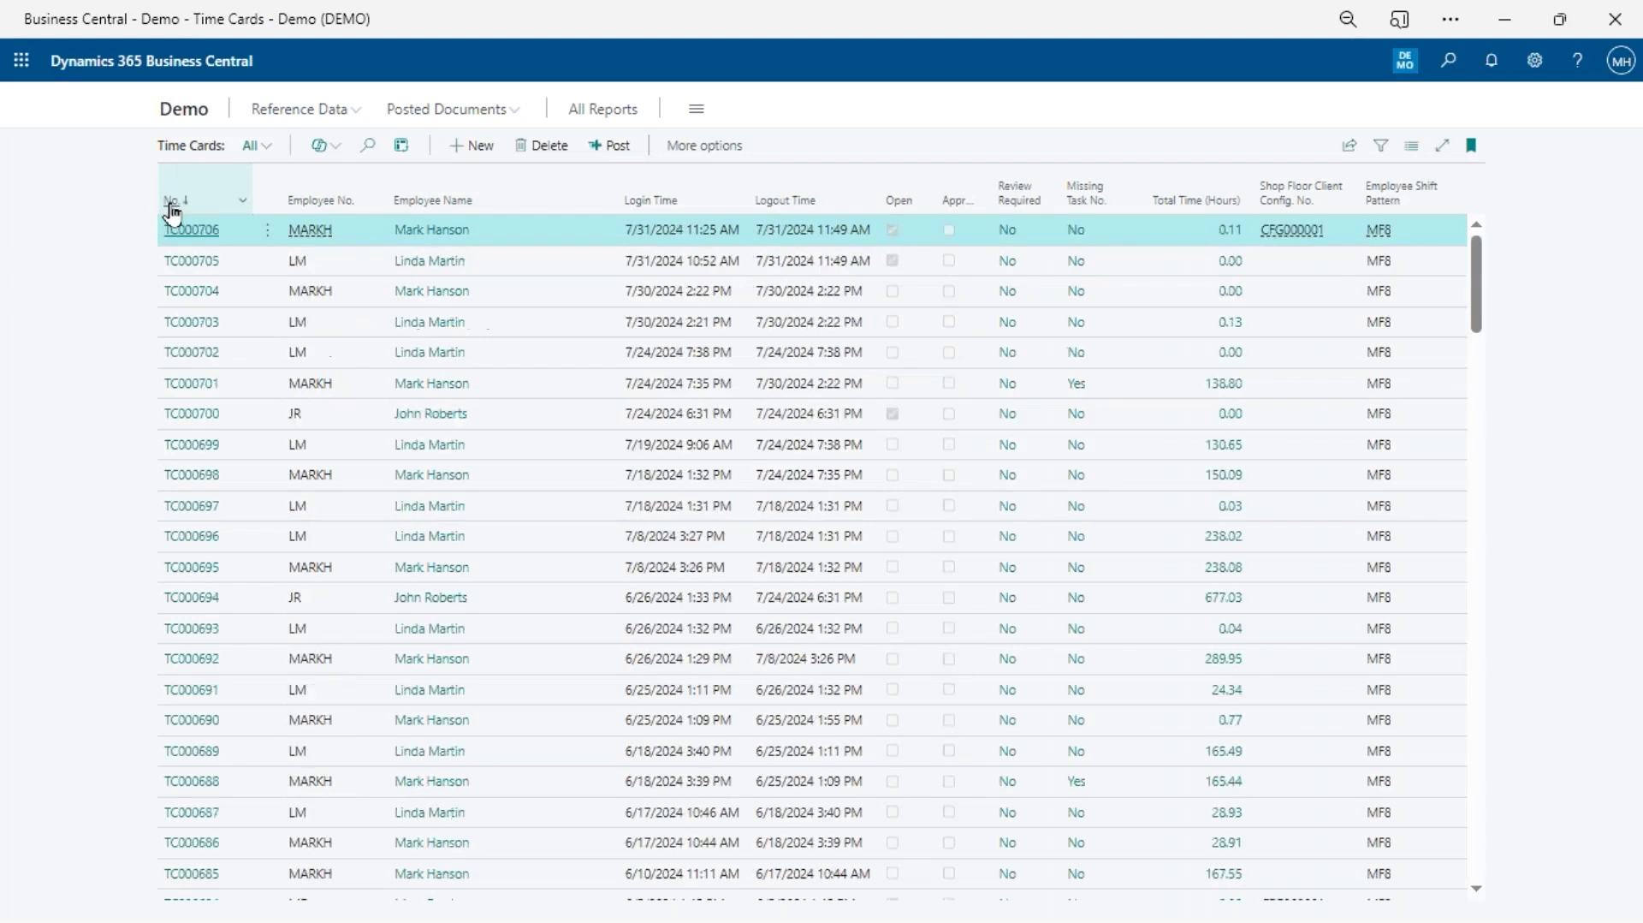
click(172, 228)
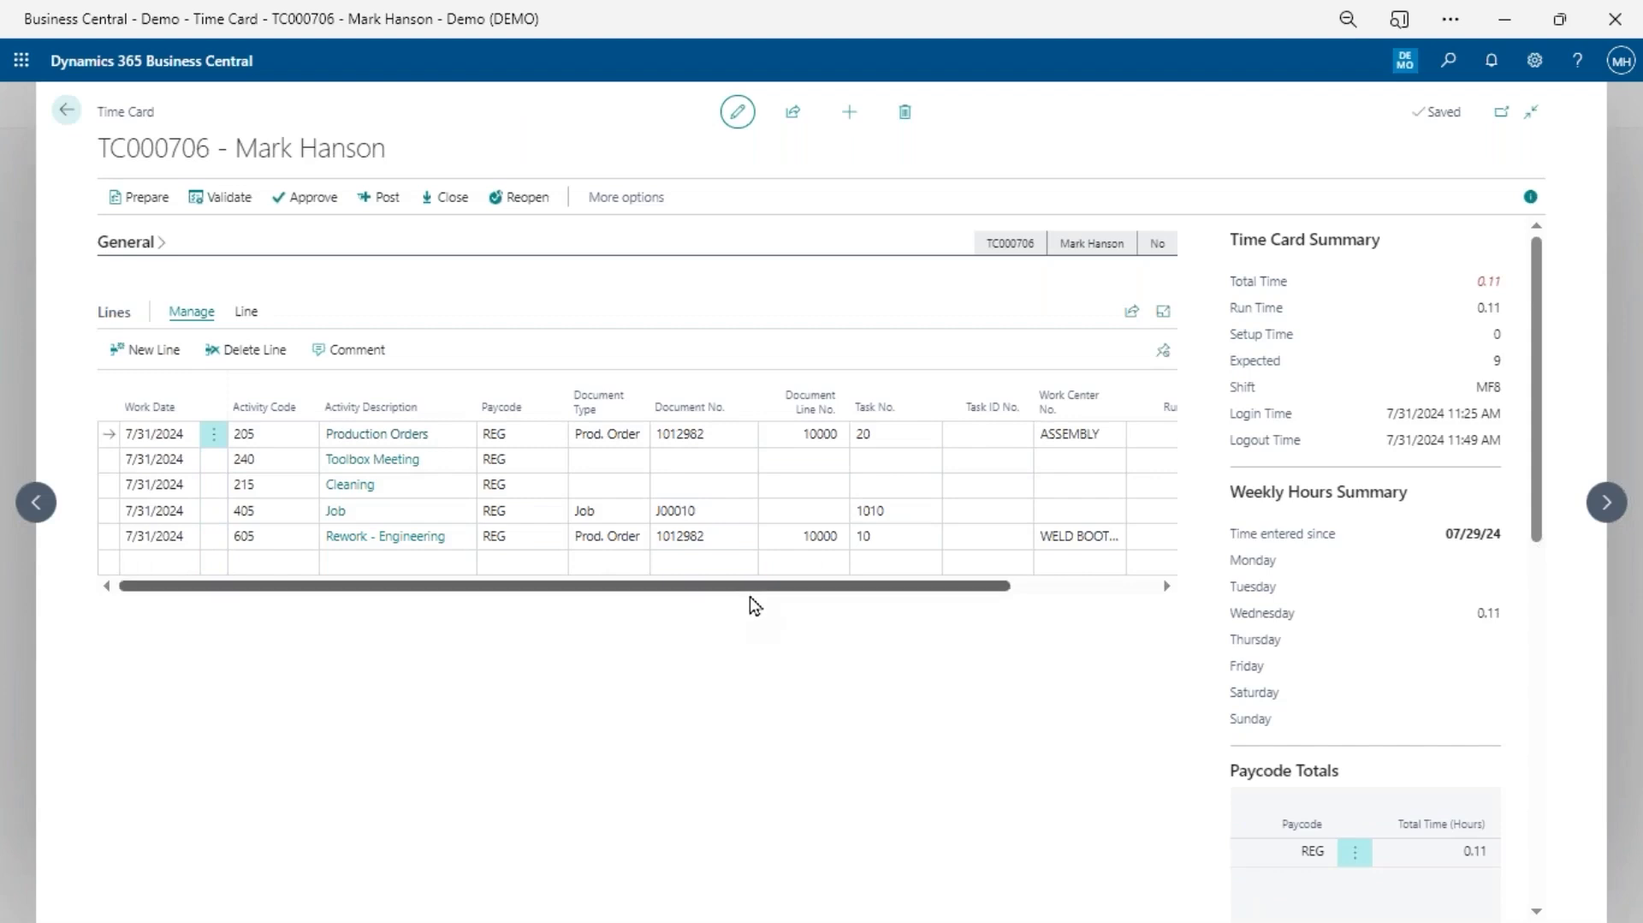
drag(768, 597, 147, 587)
click(526, 539)
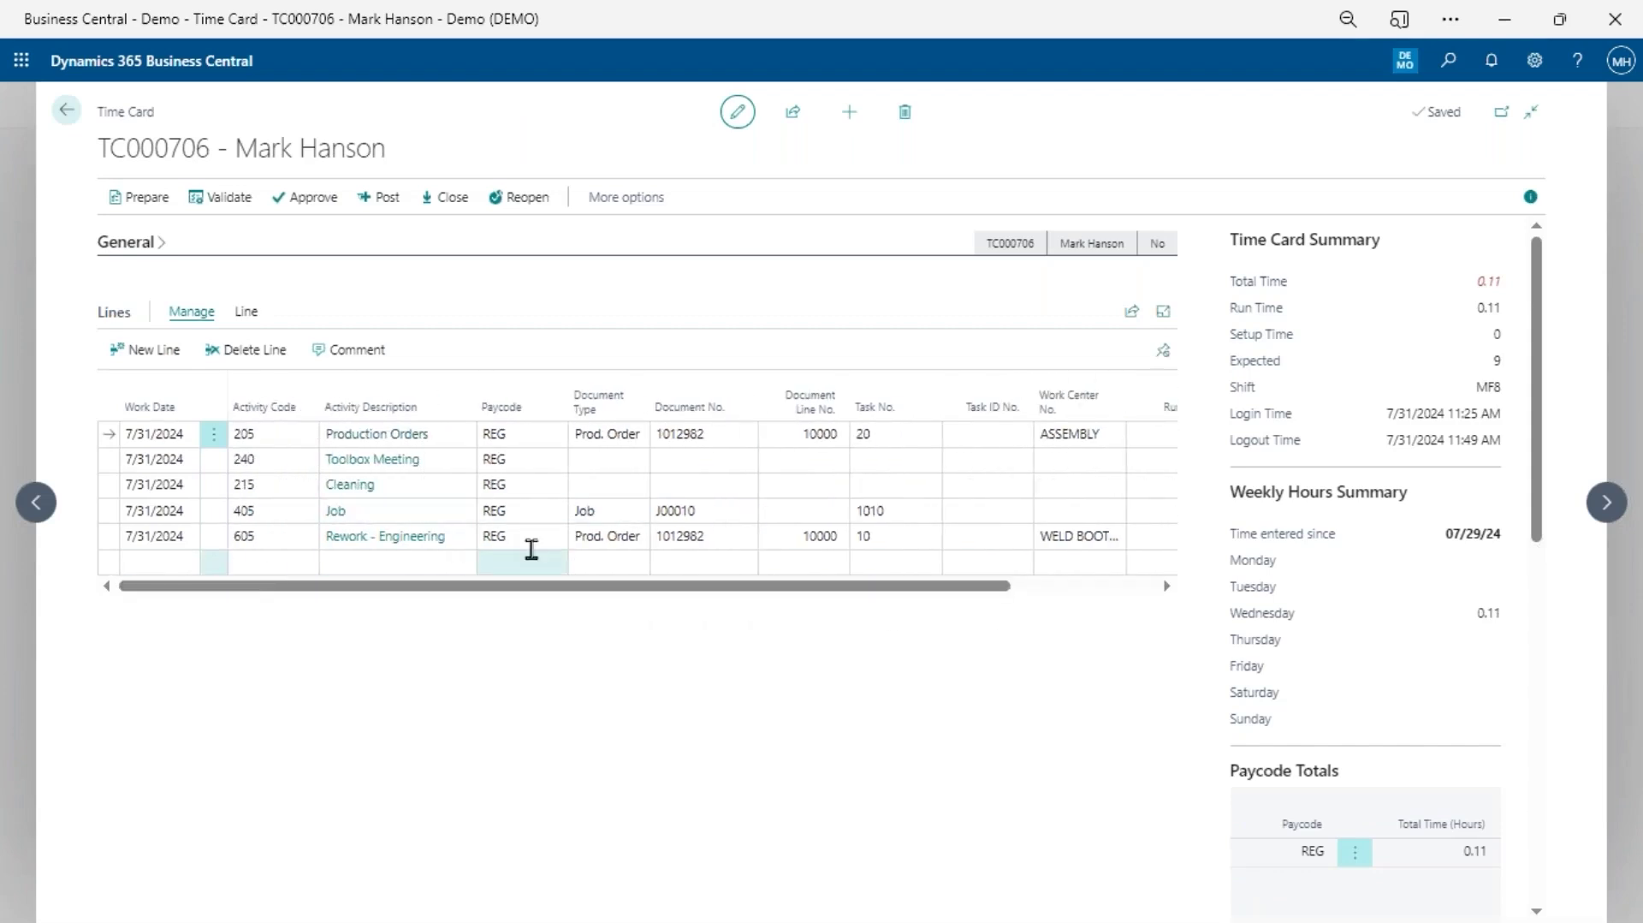
click(614, 540)
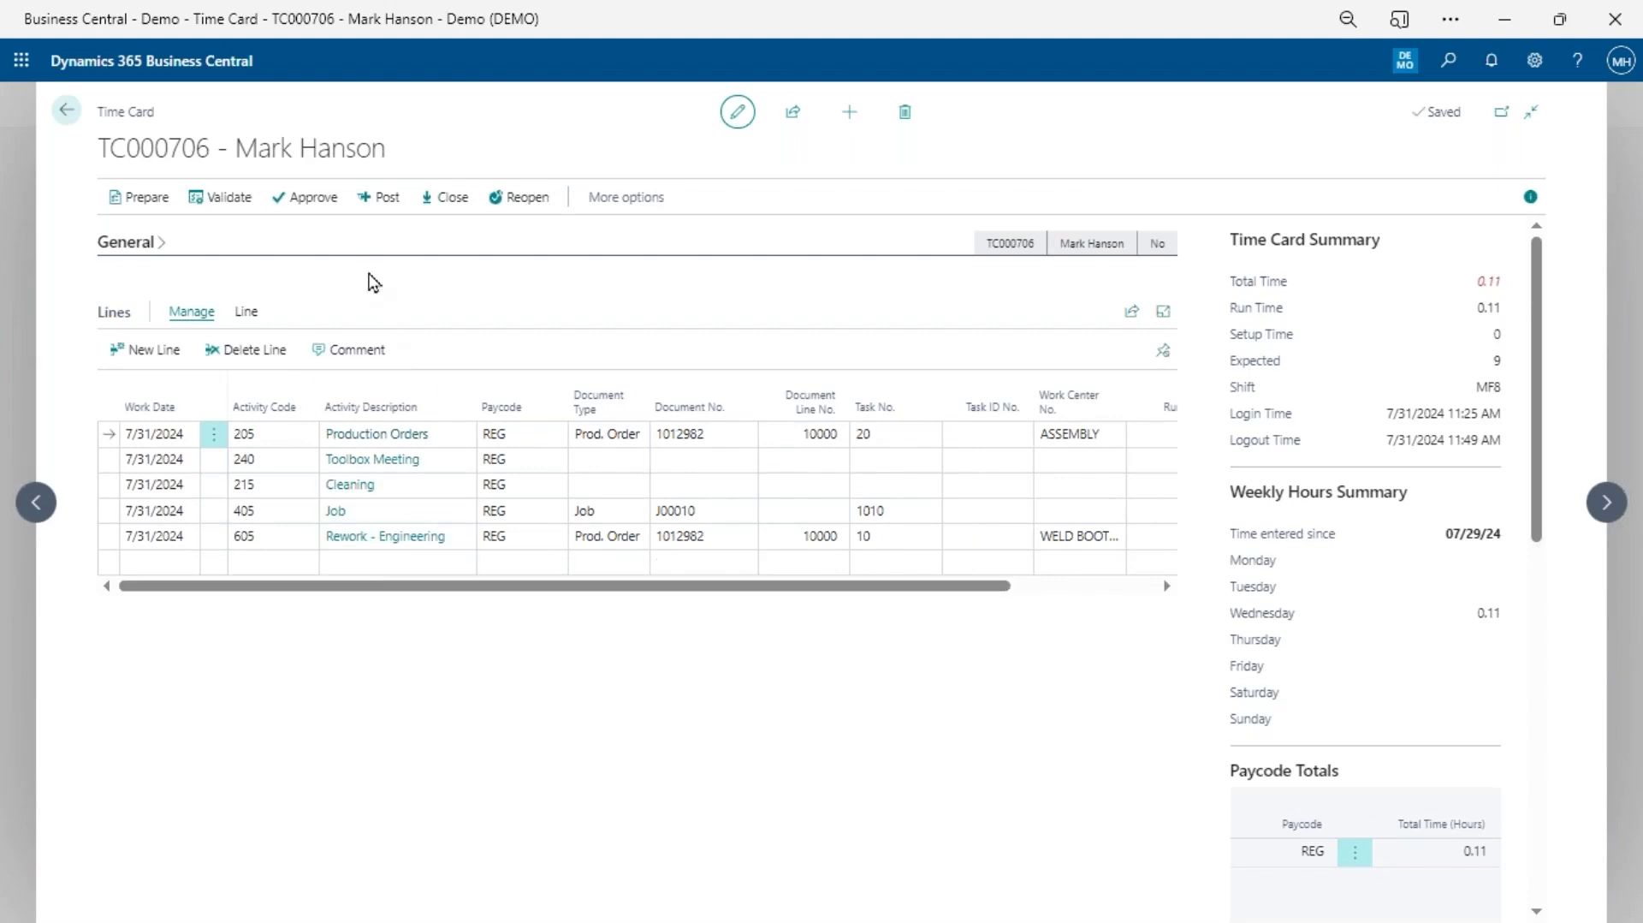
Step: Examine the editable activity code on a blank line and on the Cleaning line, and return to the Demo home page
click(270, 565)
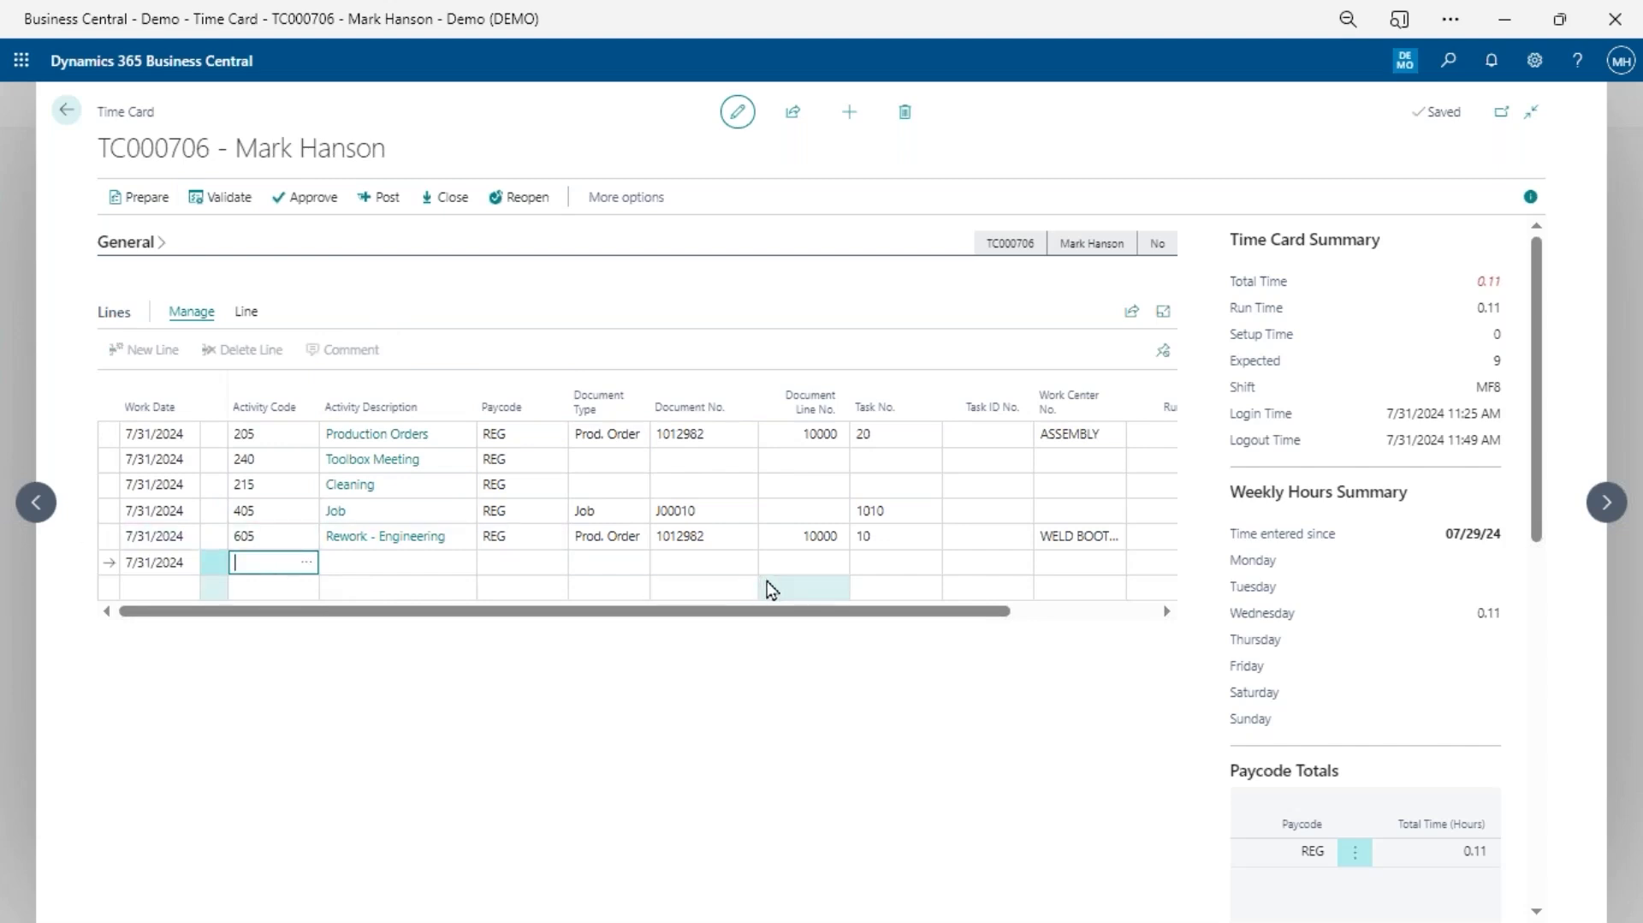
click(264, 485)
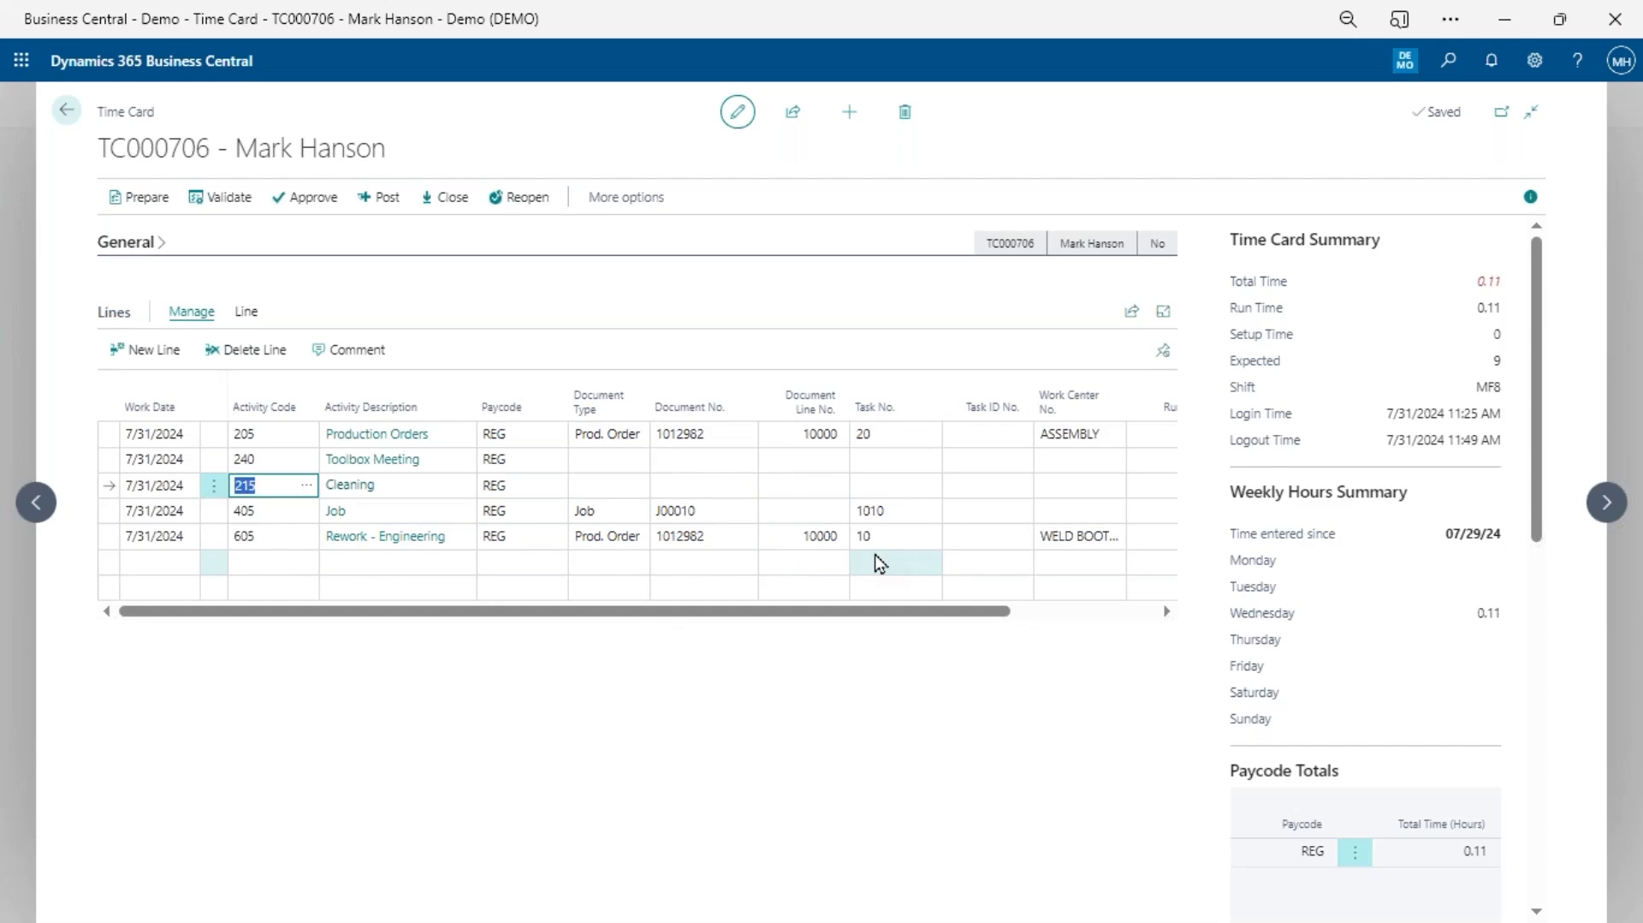
key(Escape)
key(Escape)
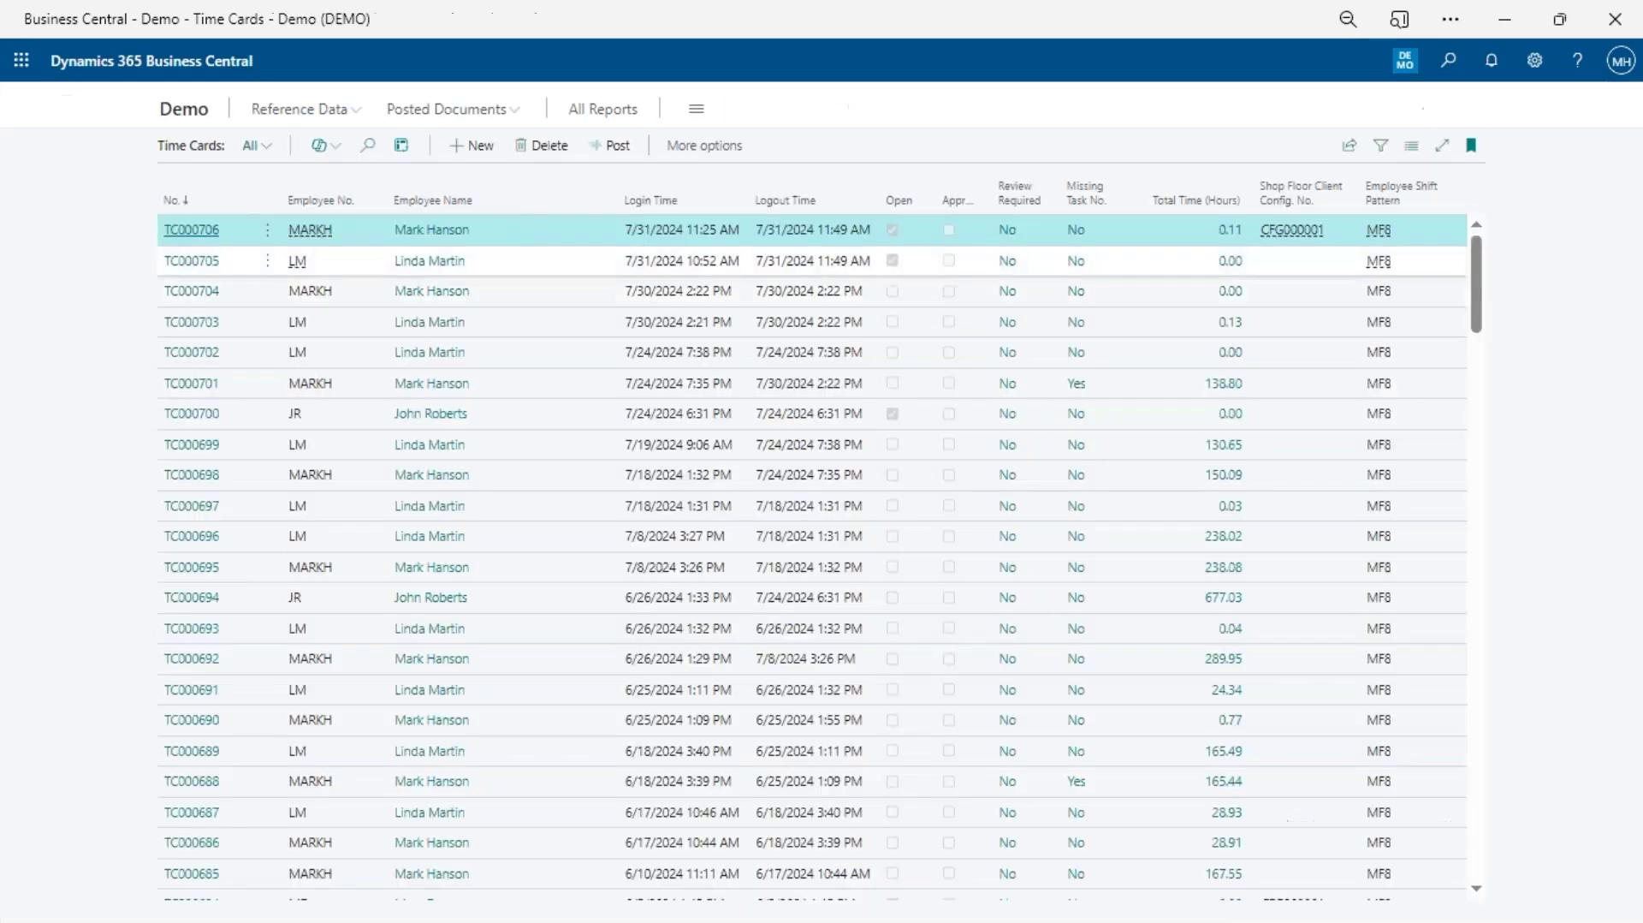
key(Escape)
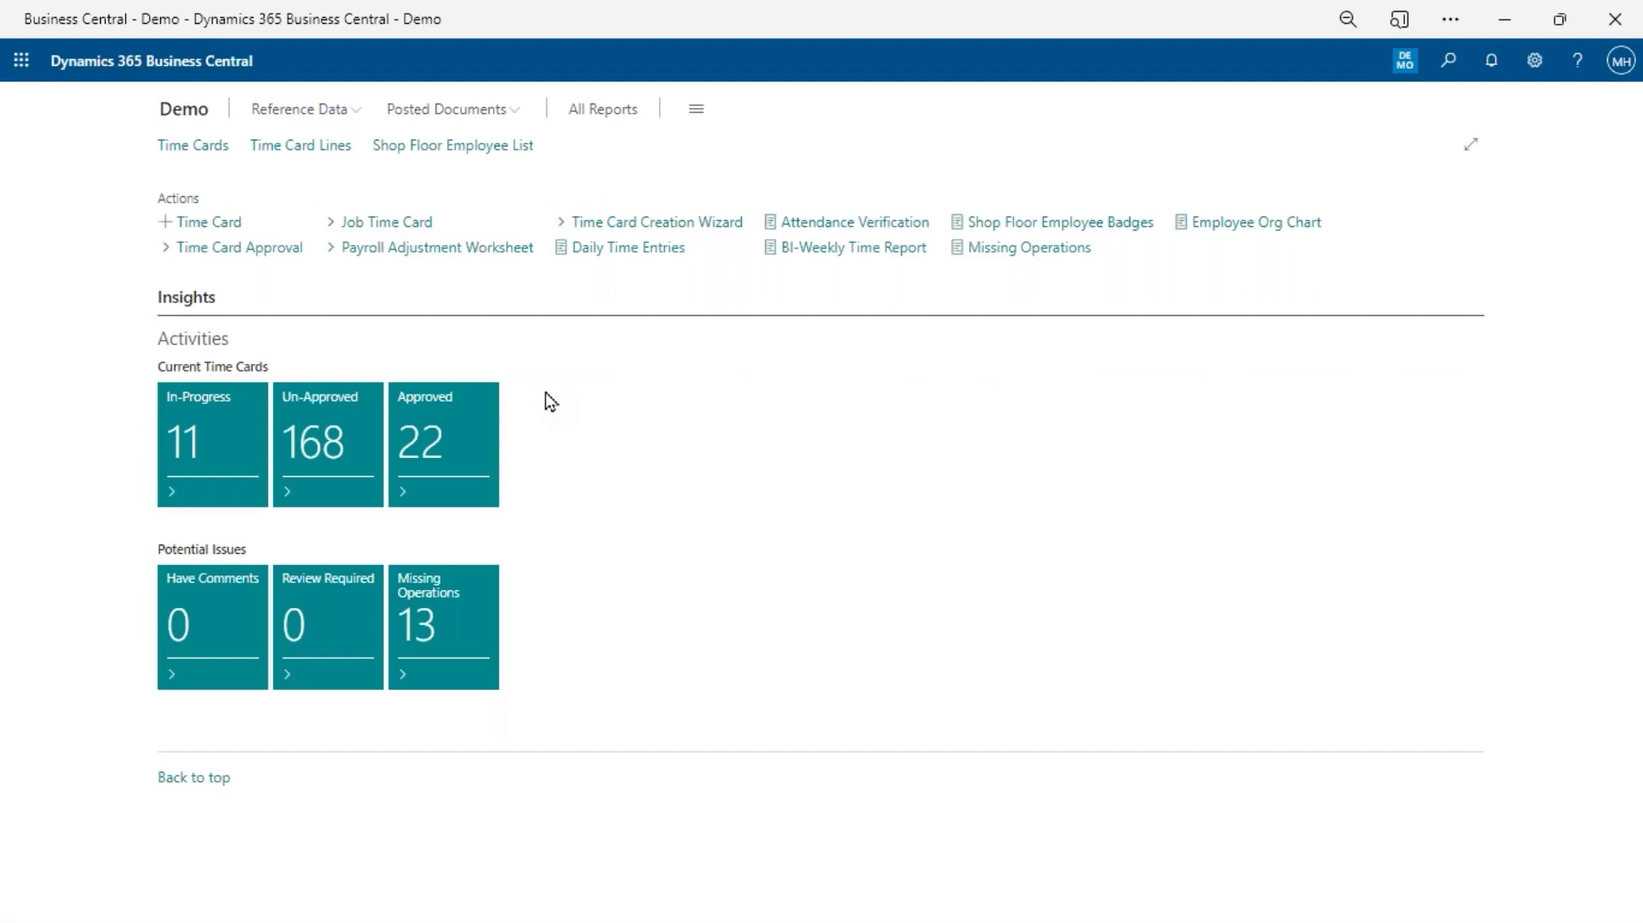
Step: In Time Card Approvals, show open cards, stop limiting the list to managed employees, and collapse the filter options to browse the cards
click(286, 269)
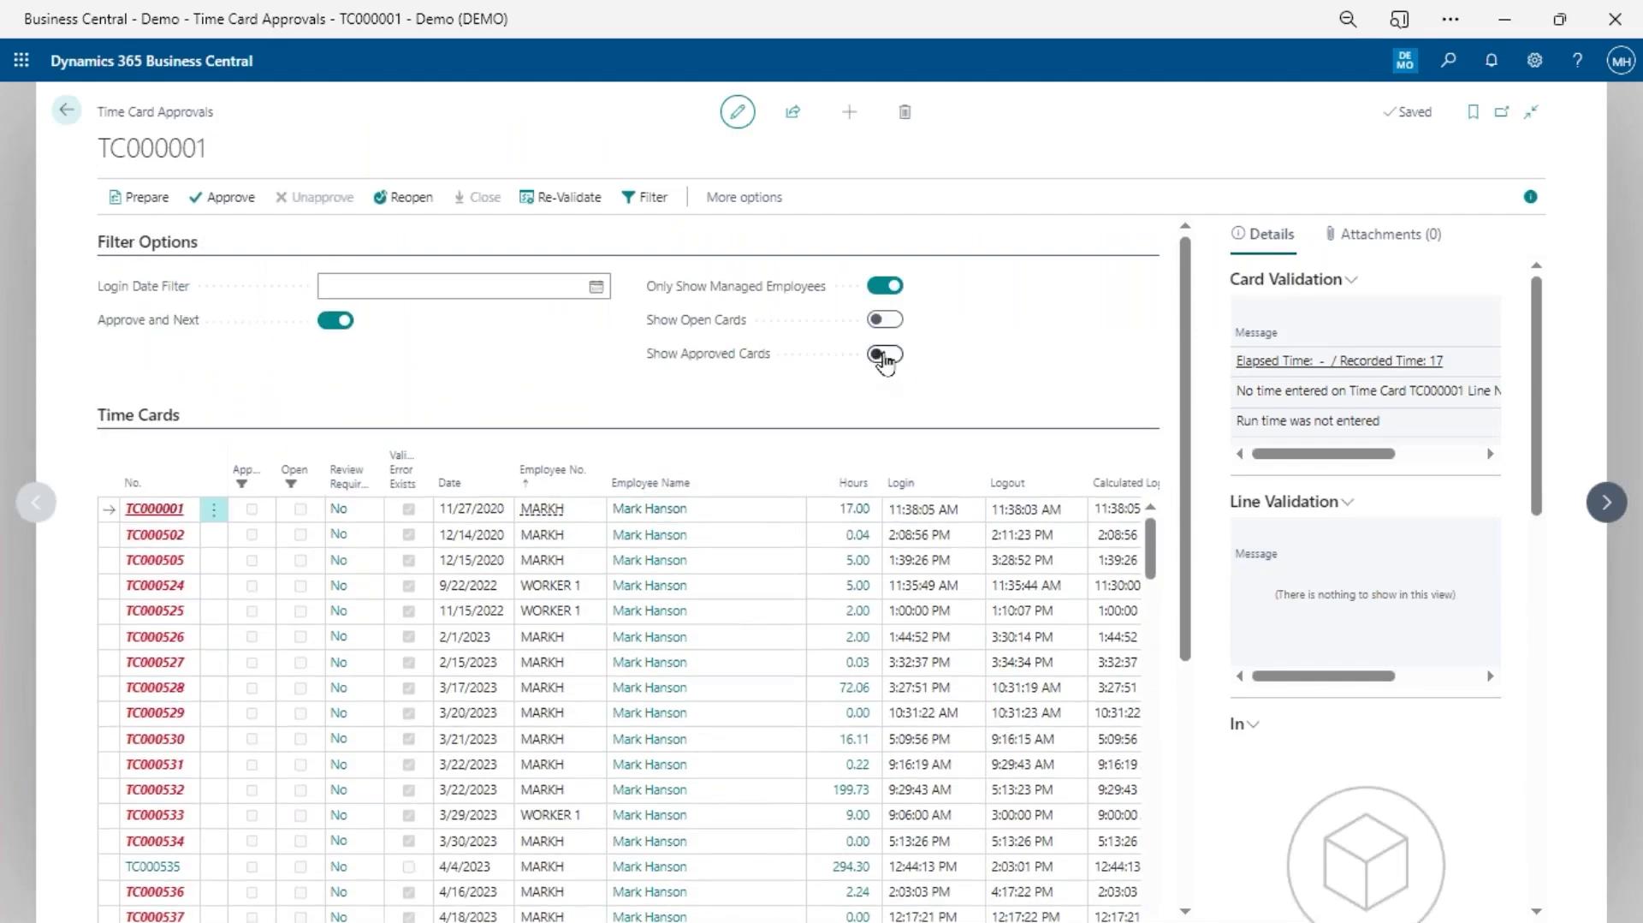
click(894, 323)
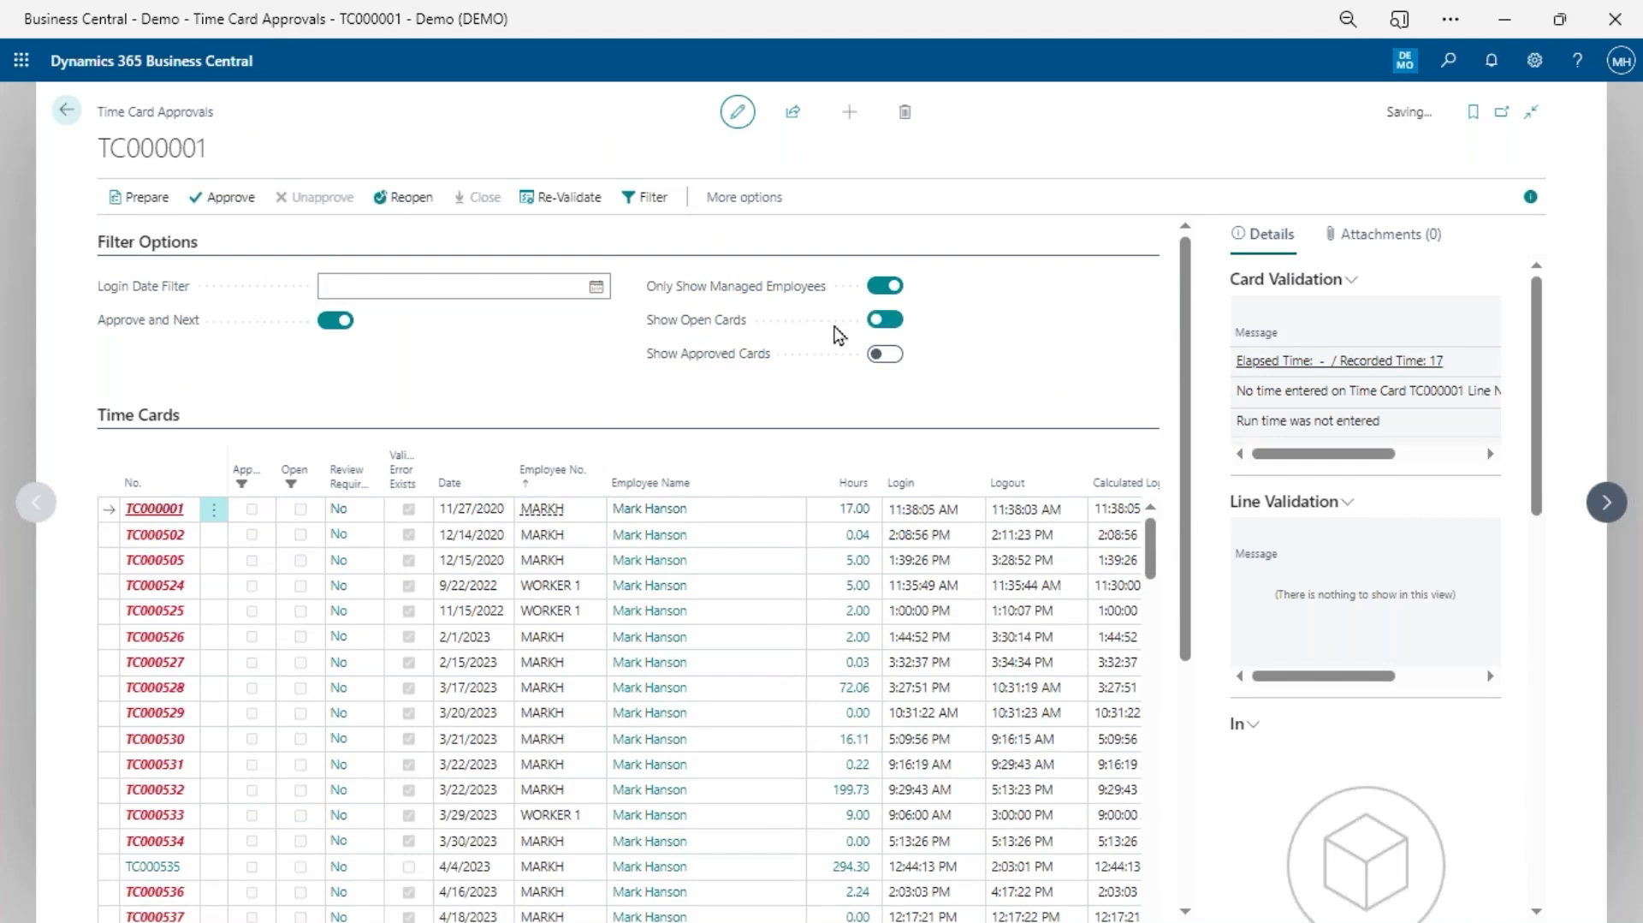
click(885, 286)
click(141, 244)
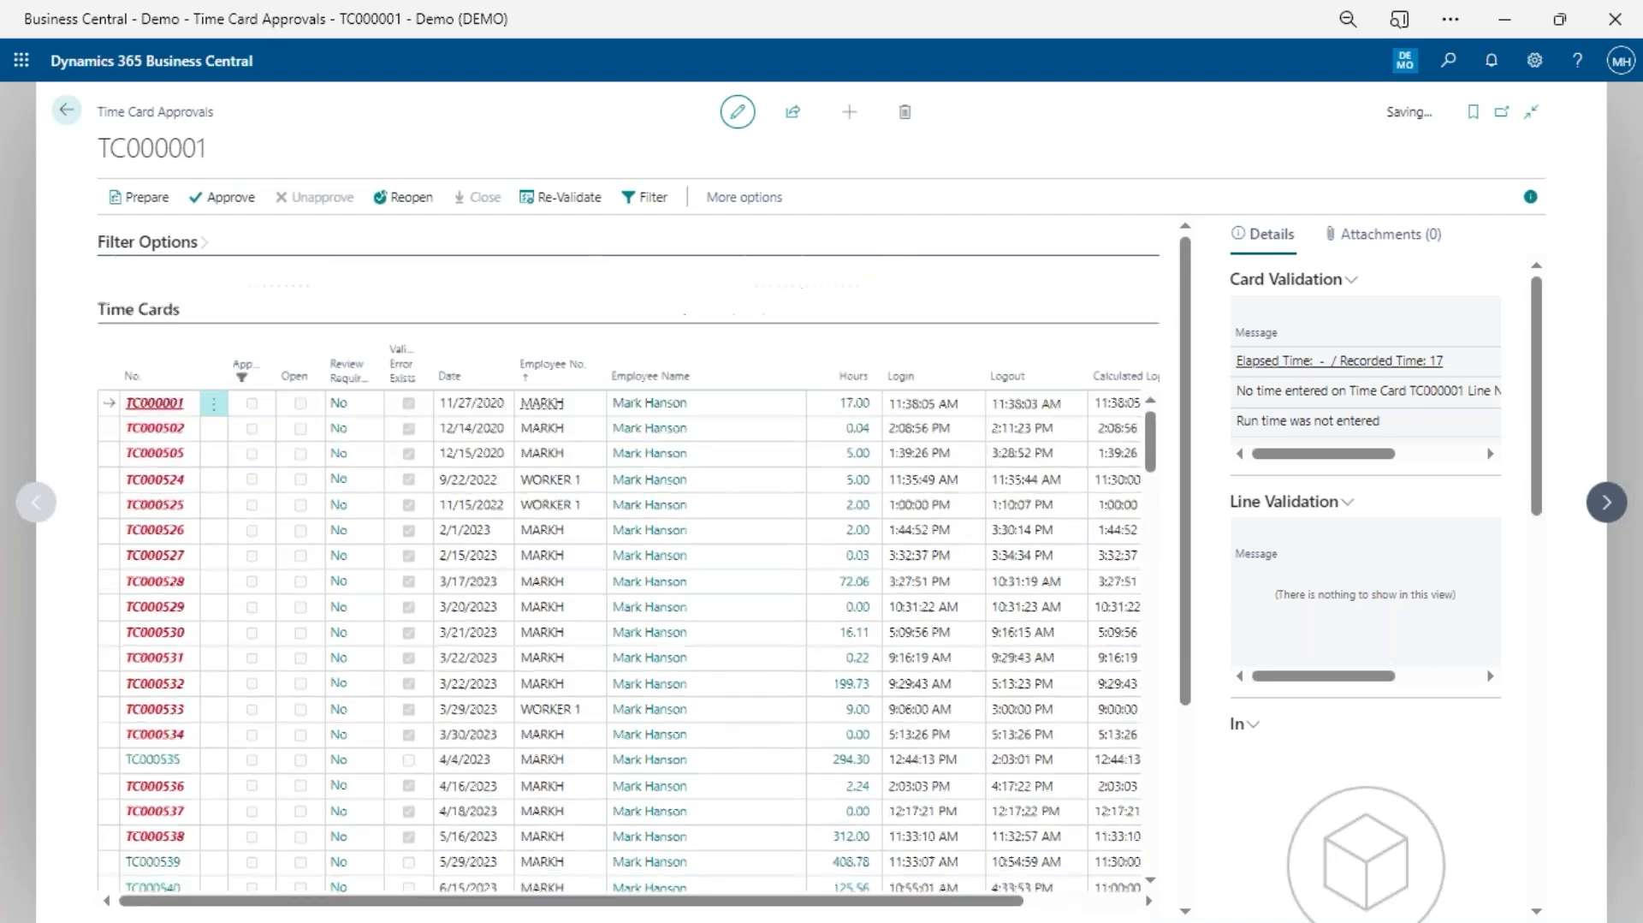
click(335, 575)
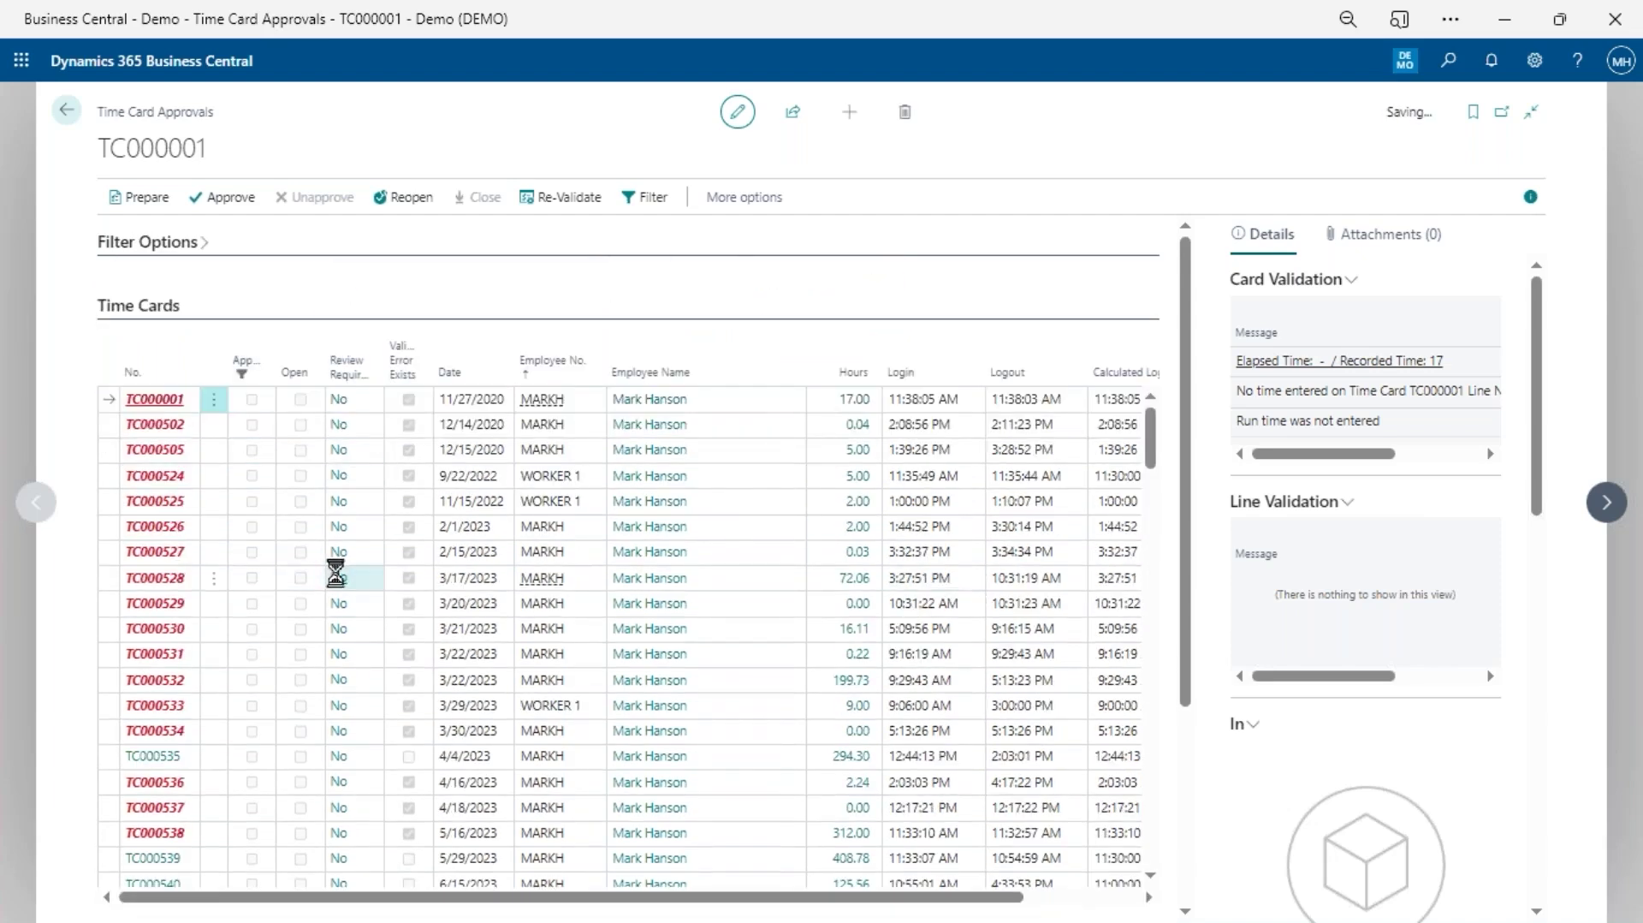
scroll(335, 576, down, 10)
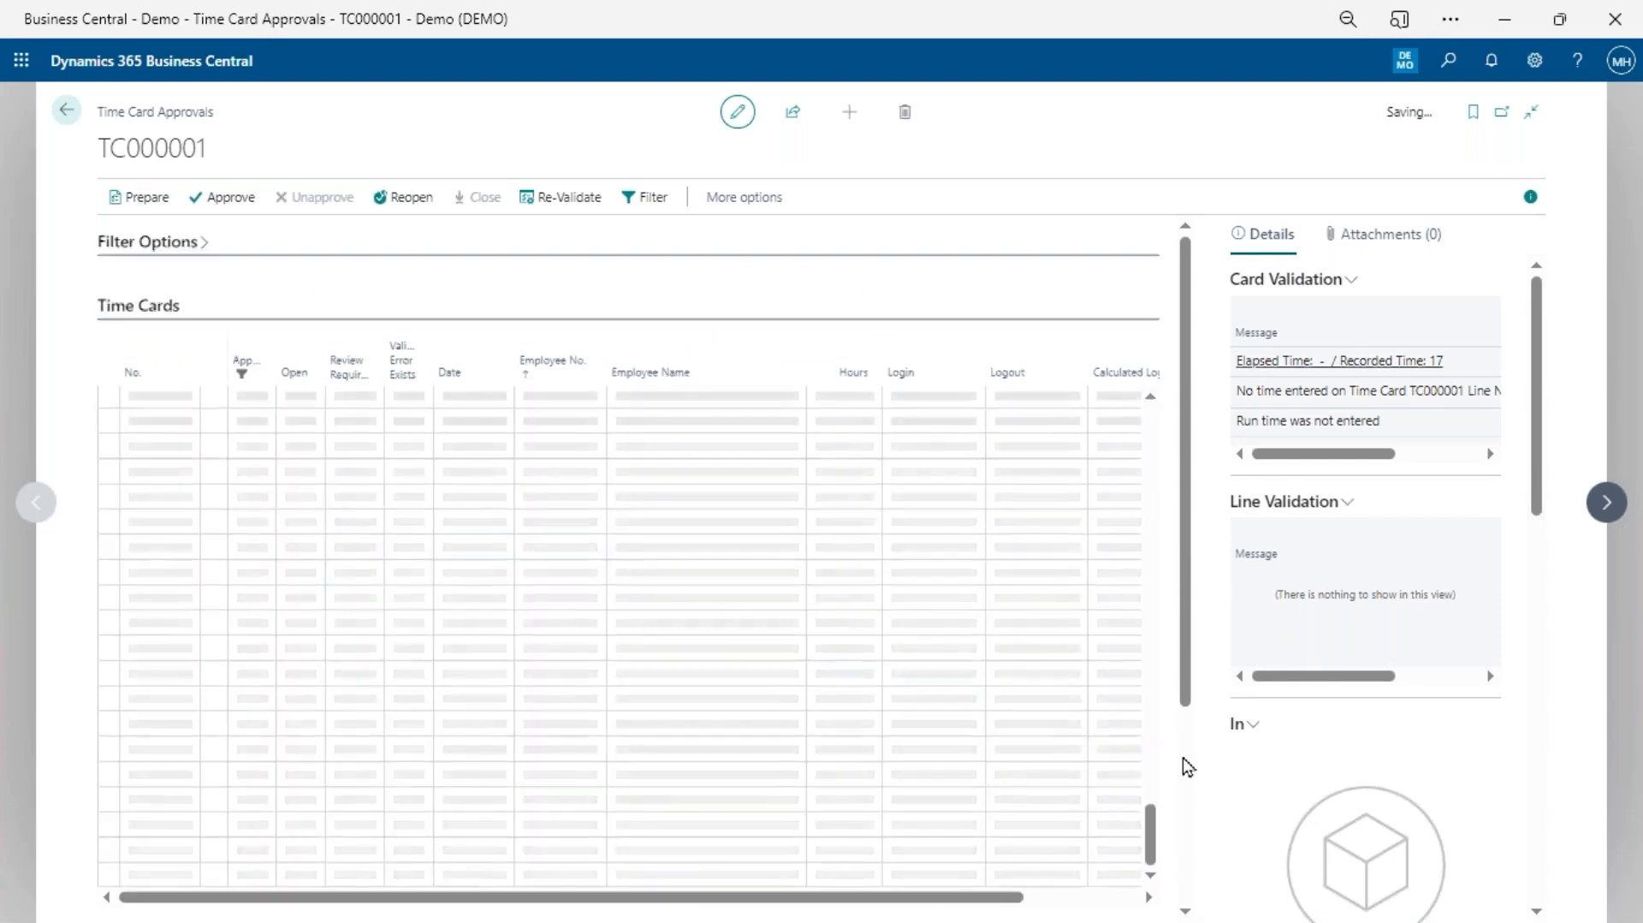
Step: Select time card TC000706 at the end of the approvals list to show its lines and validation details
scroll(1186, 764, down, 3)
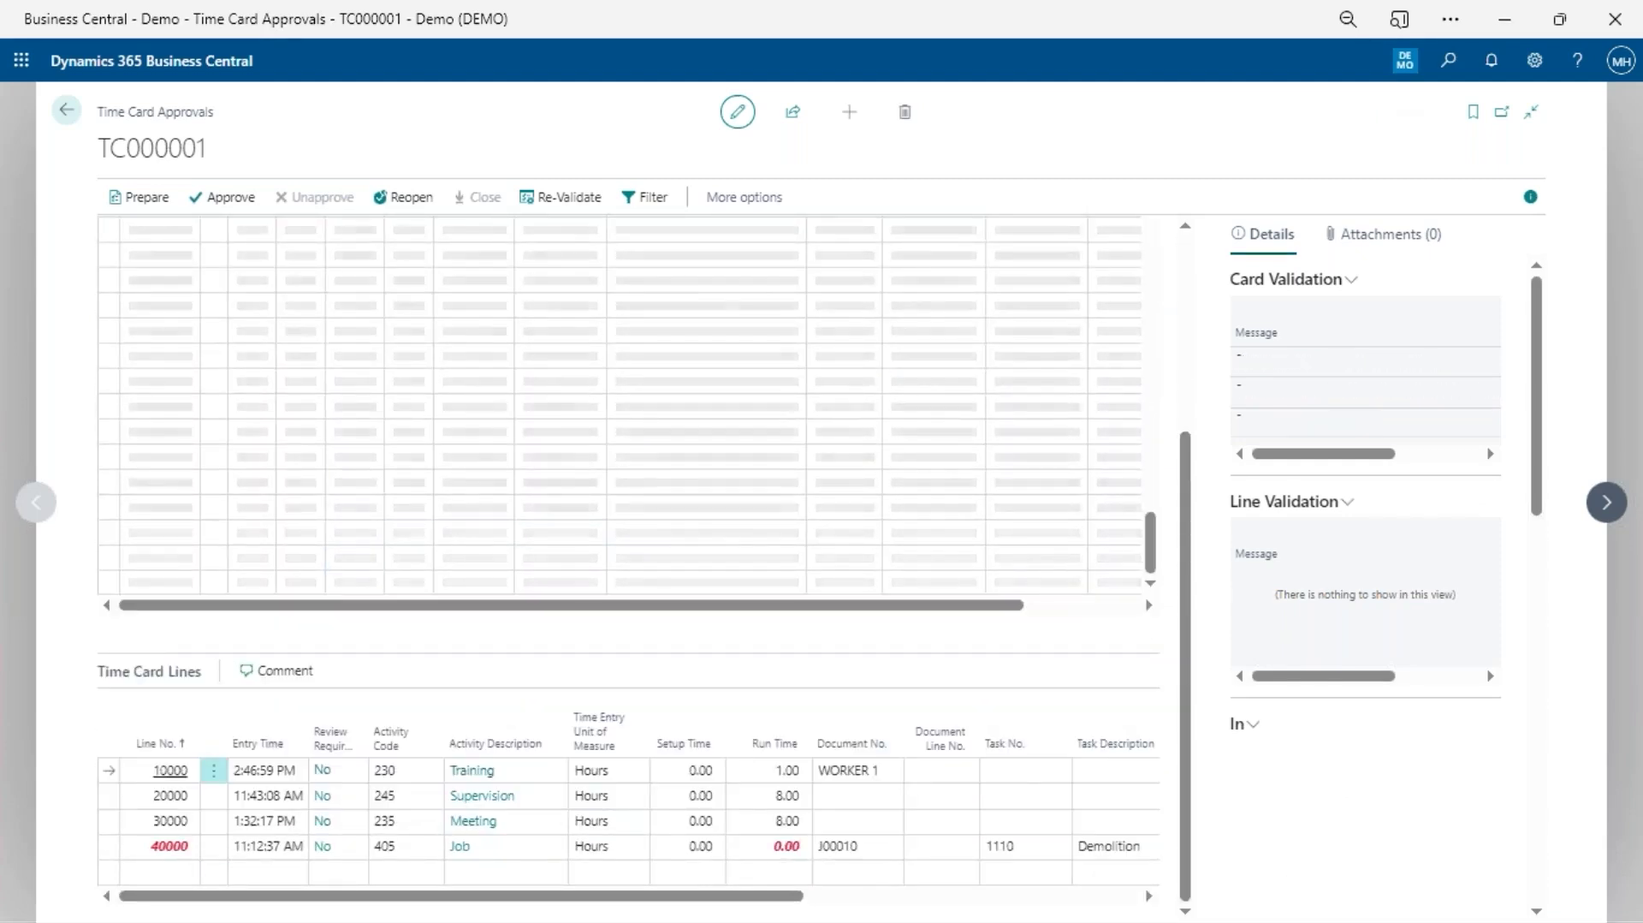
drag(1137, 568, 1149, 603)
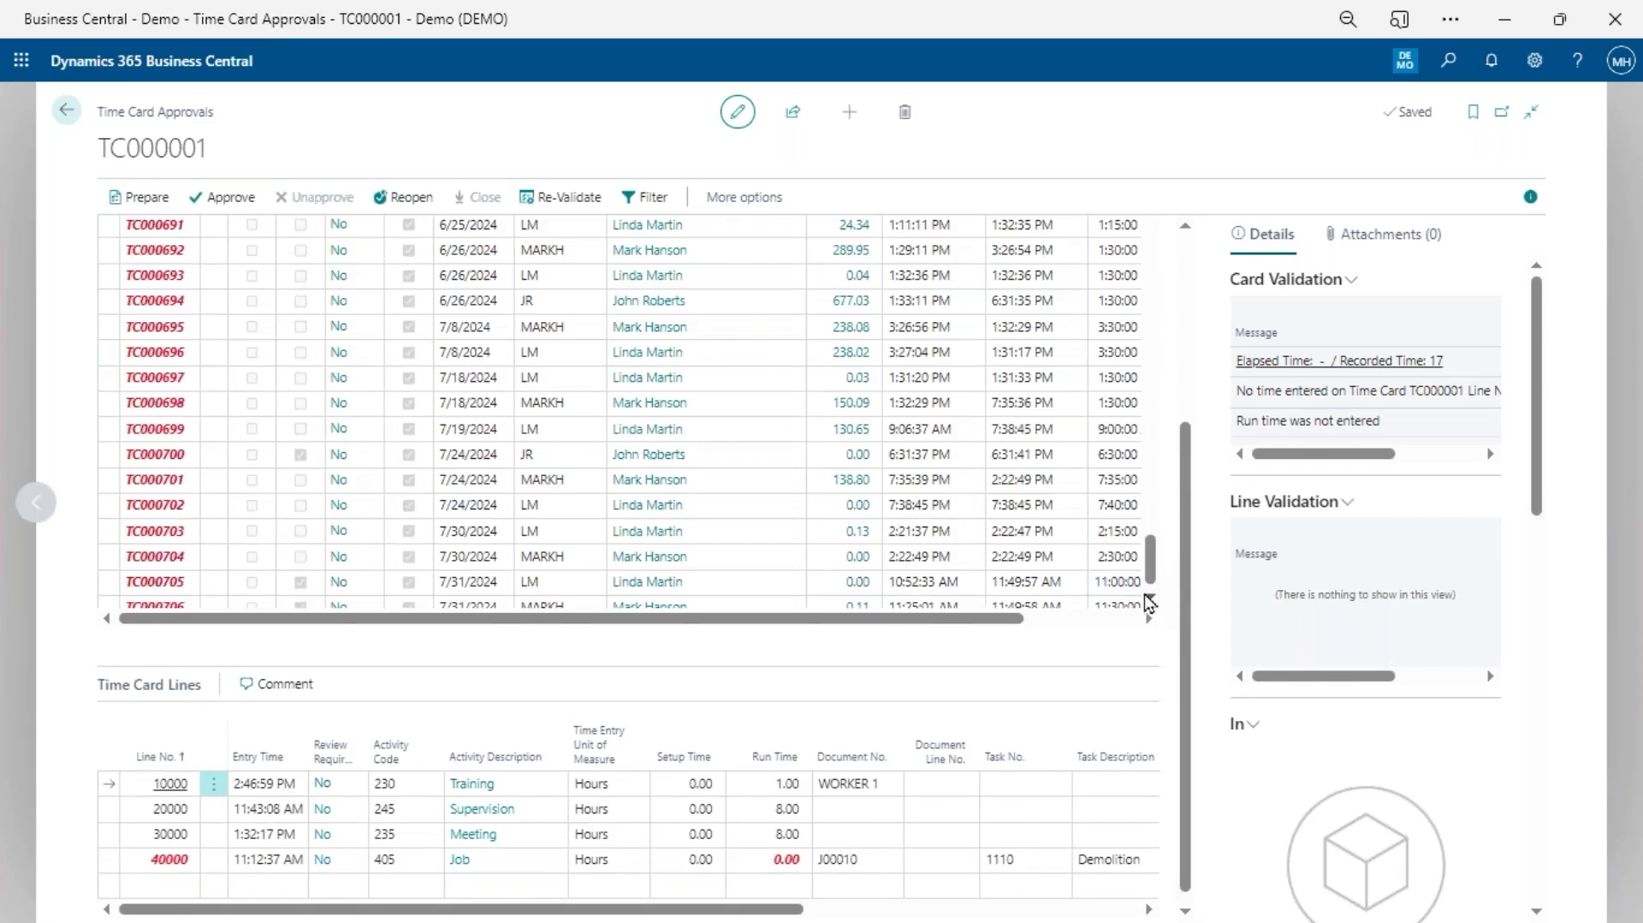
click(1149, 601)
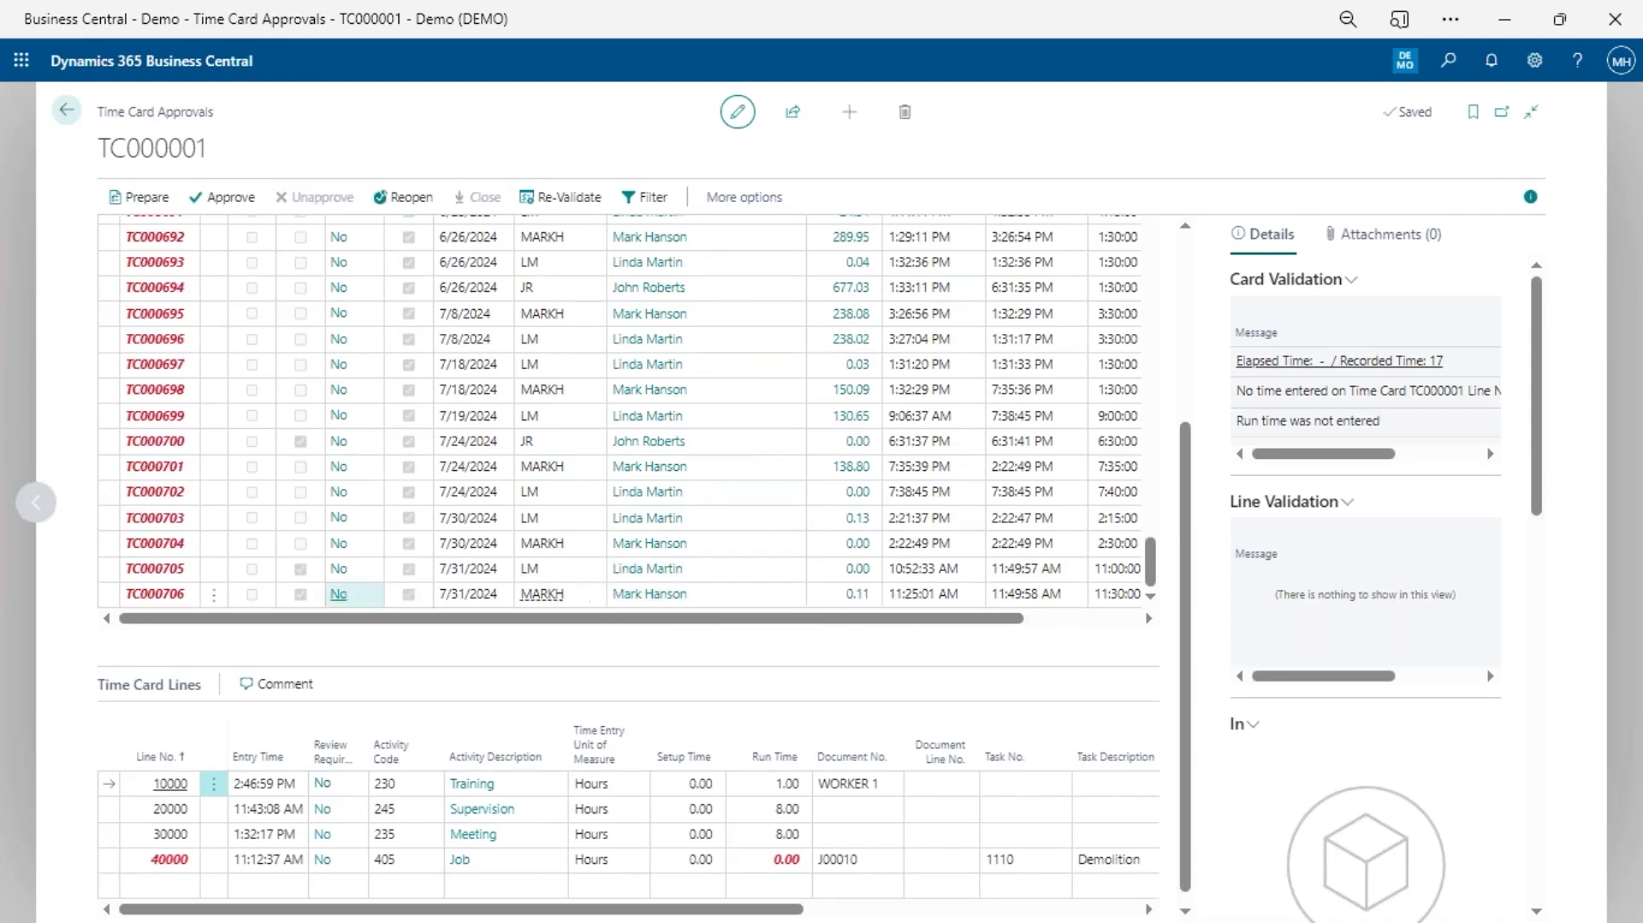
click(258, 599)
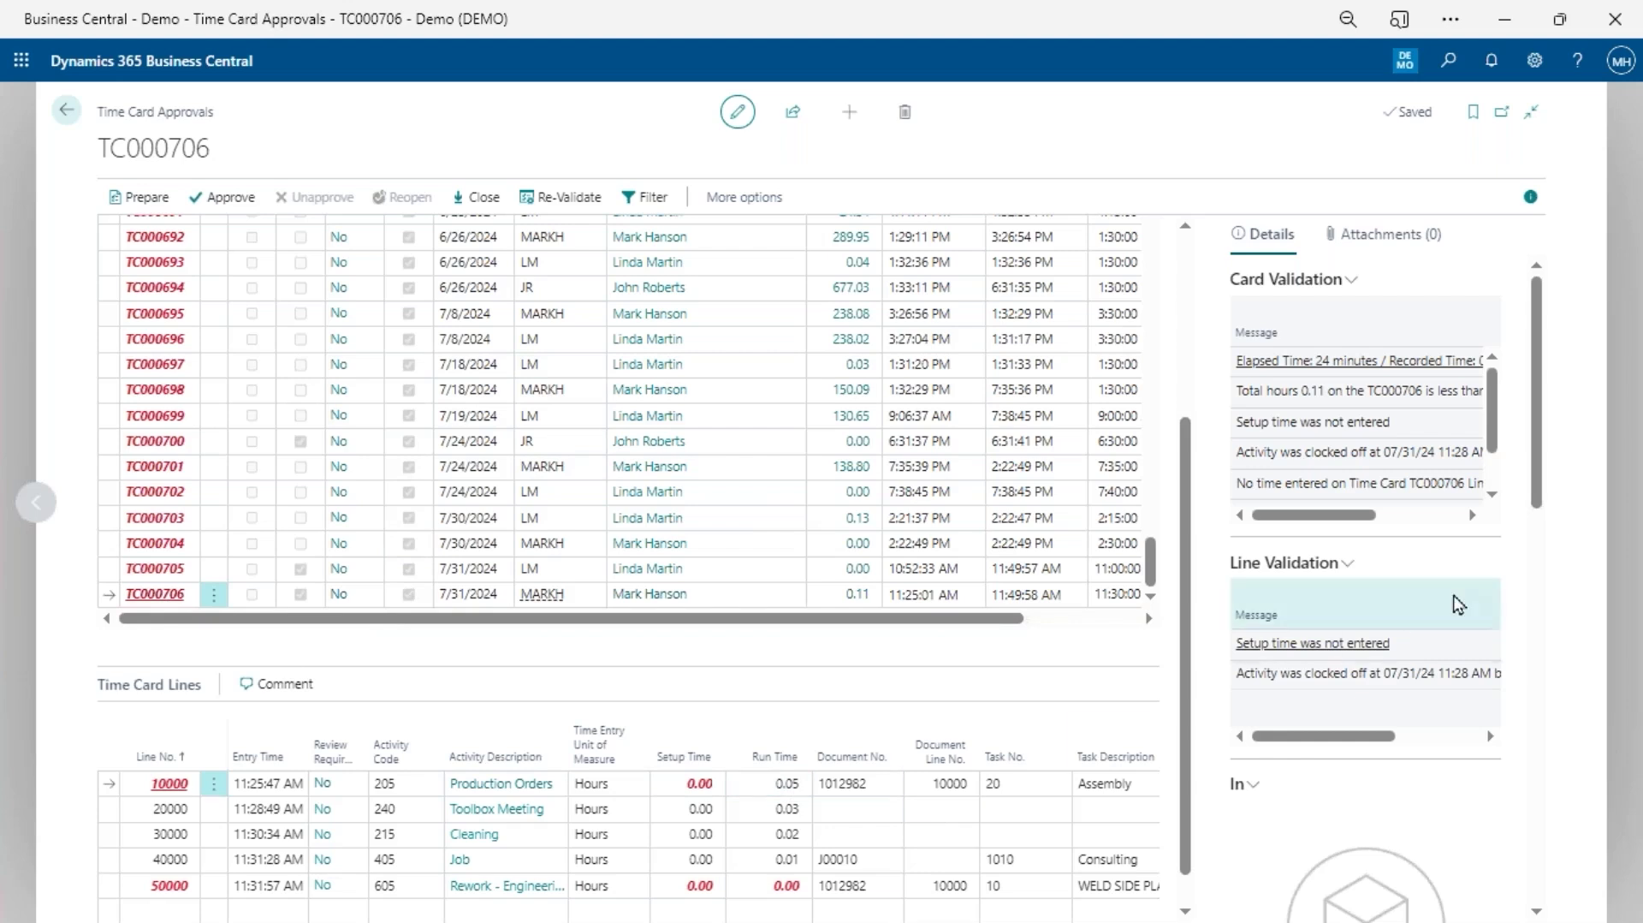
Step: Read the full Card Validation messages for time card TC000706, including the ones further down the list
drag(1345, 516, 1429, 524)
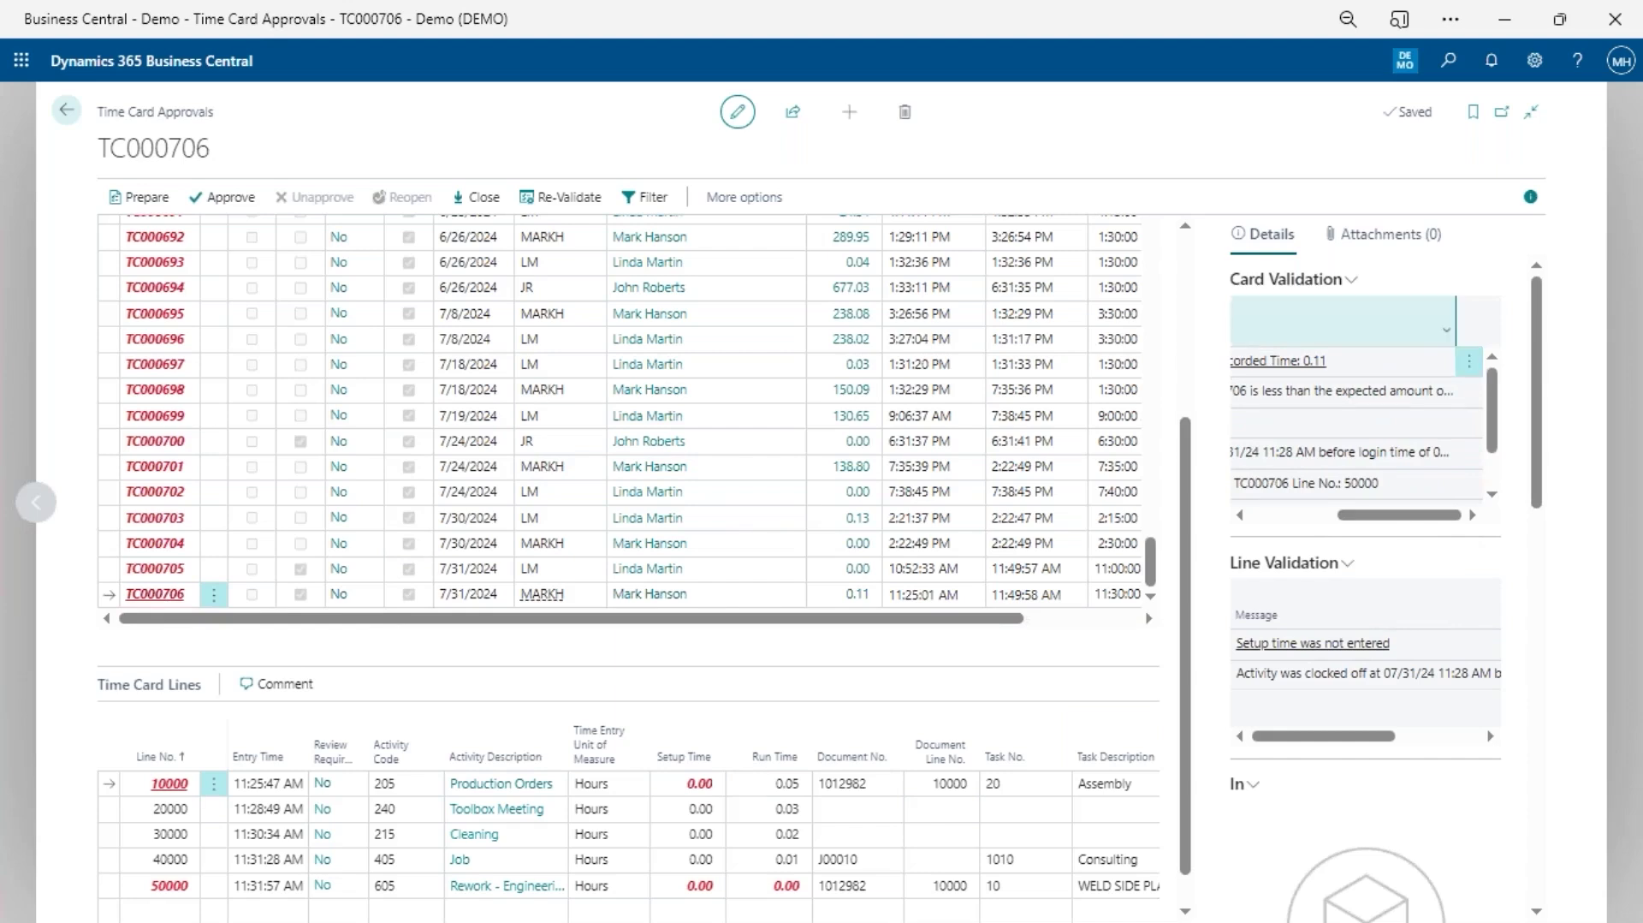
drag(1499, 342, 1596, 355)
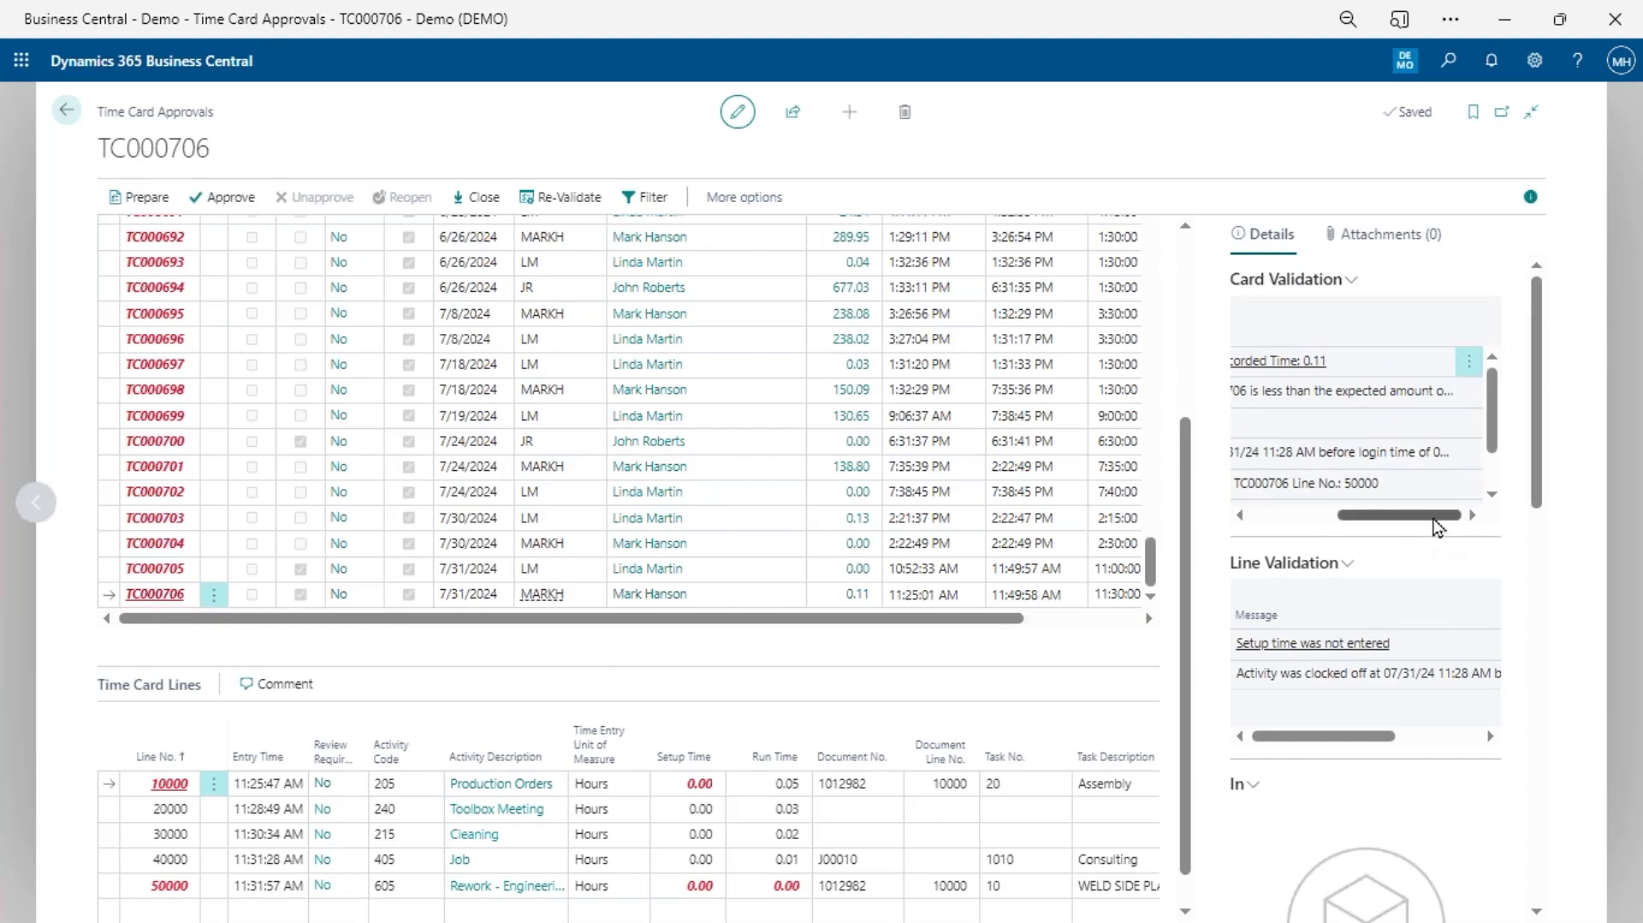
drag(1437, 515, 1310, 526)
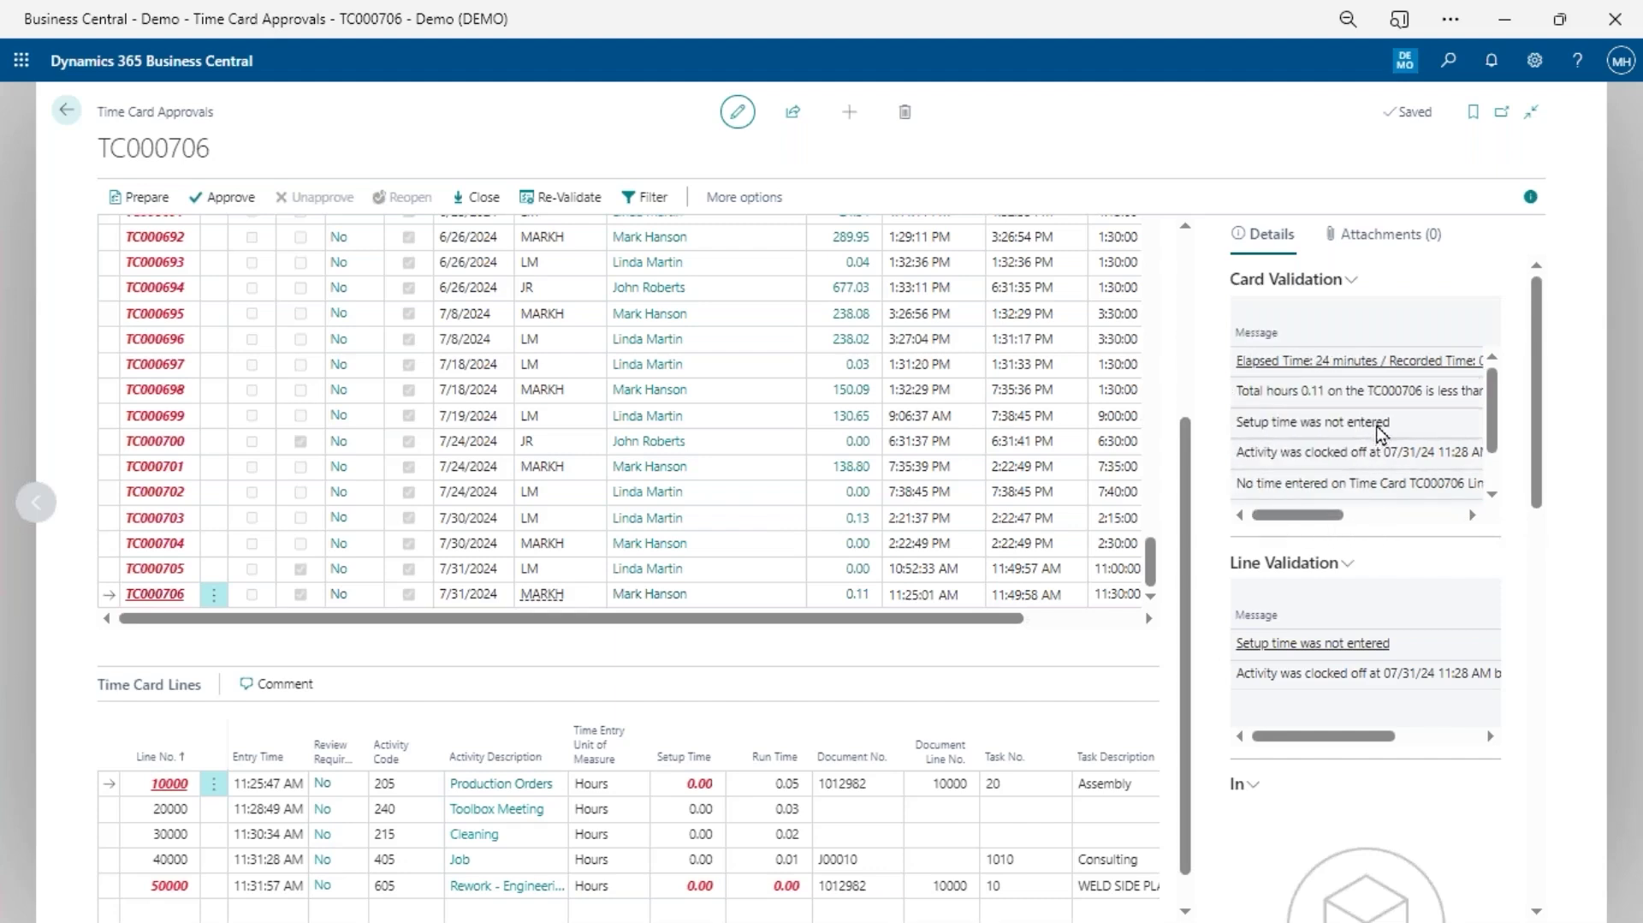
scroll(1381, 432, down, 1)
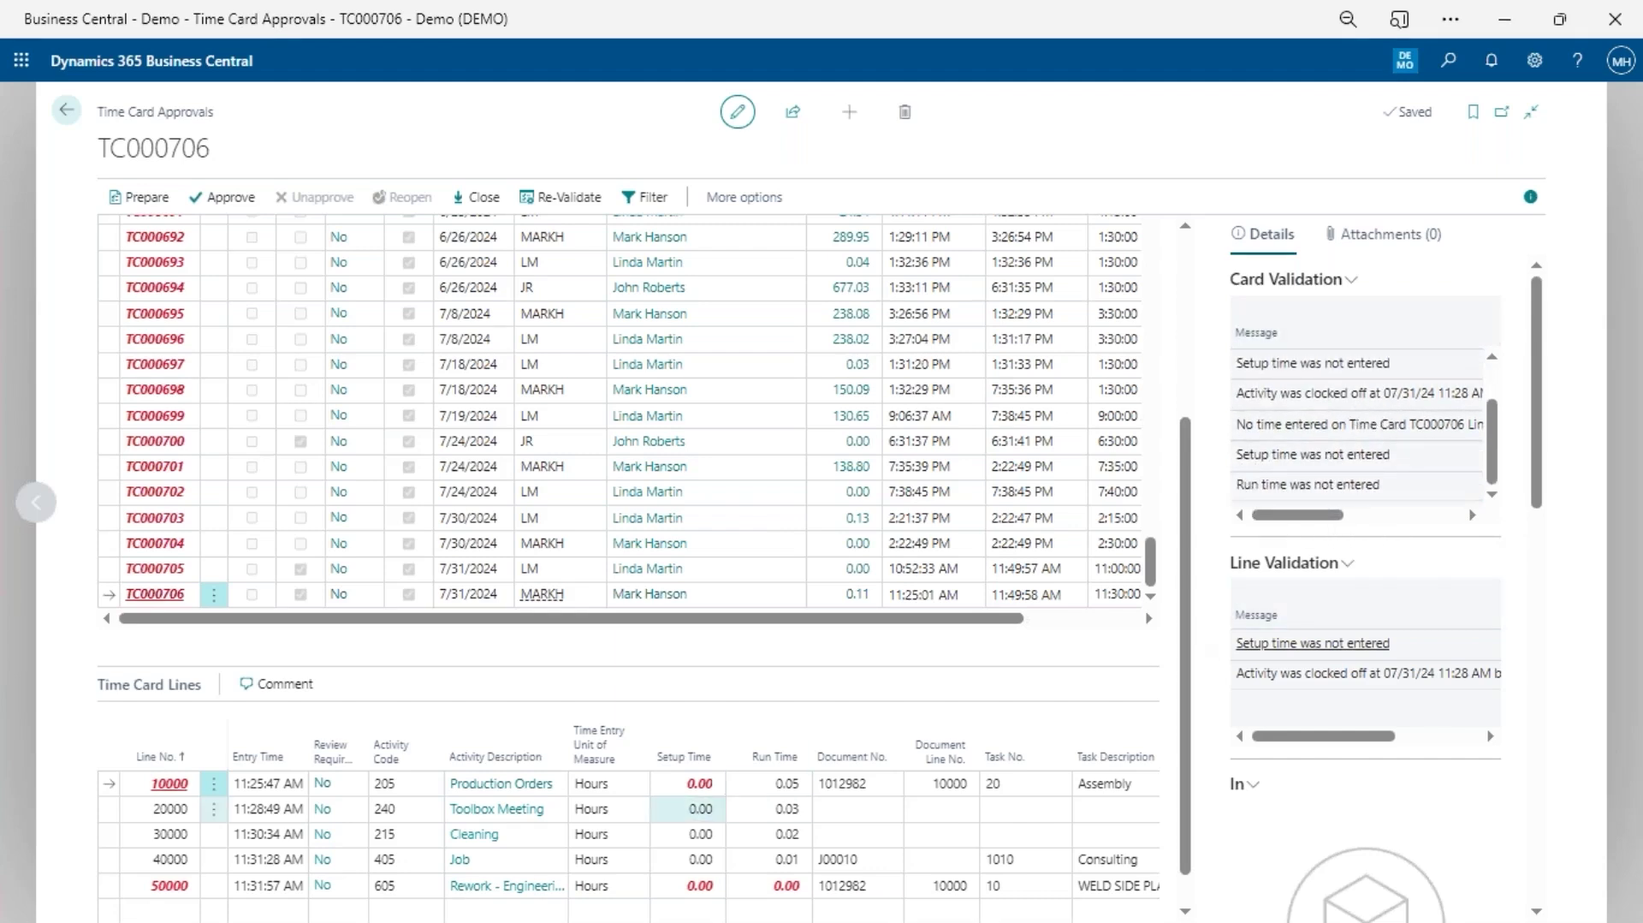
Step: Examine the flagged setup and run times on the Production Orders and Rework - Engineering lines, and return to the Demo home page
click(715, 807)
click(698, 884)
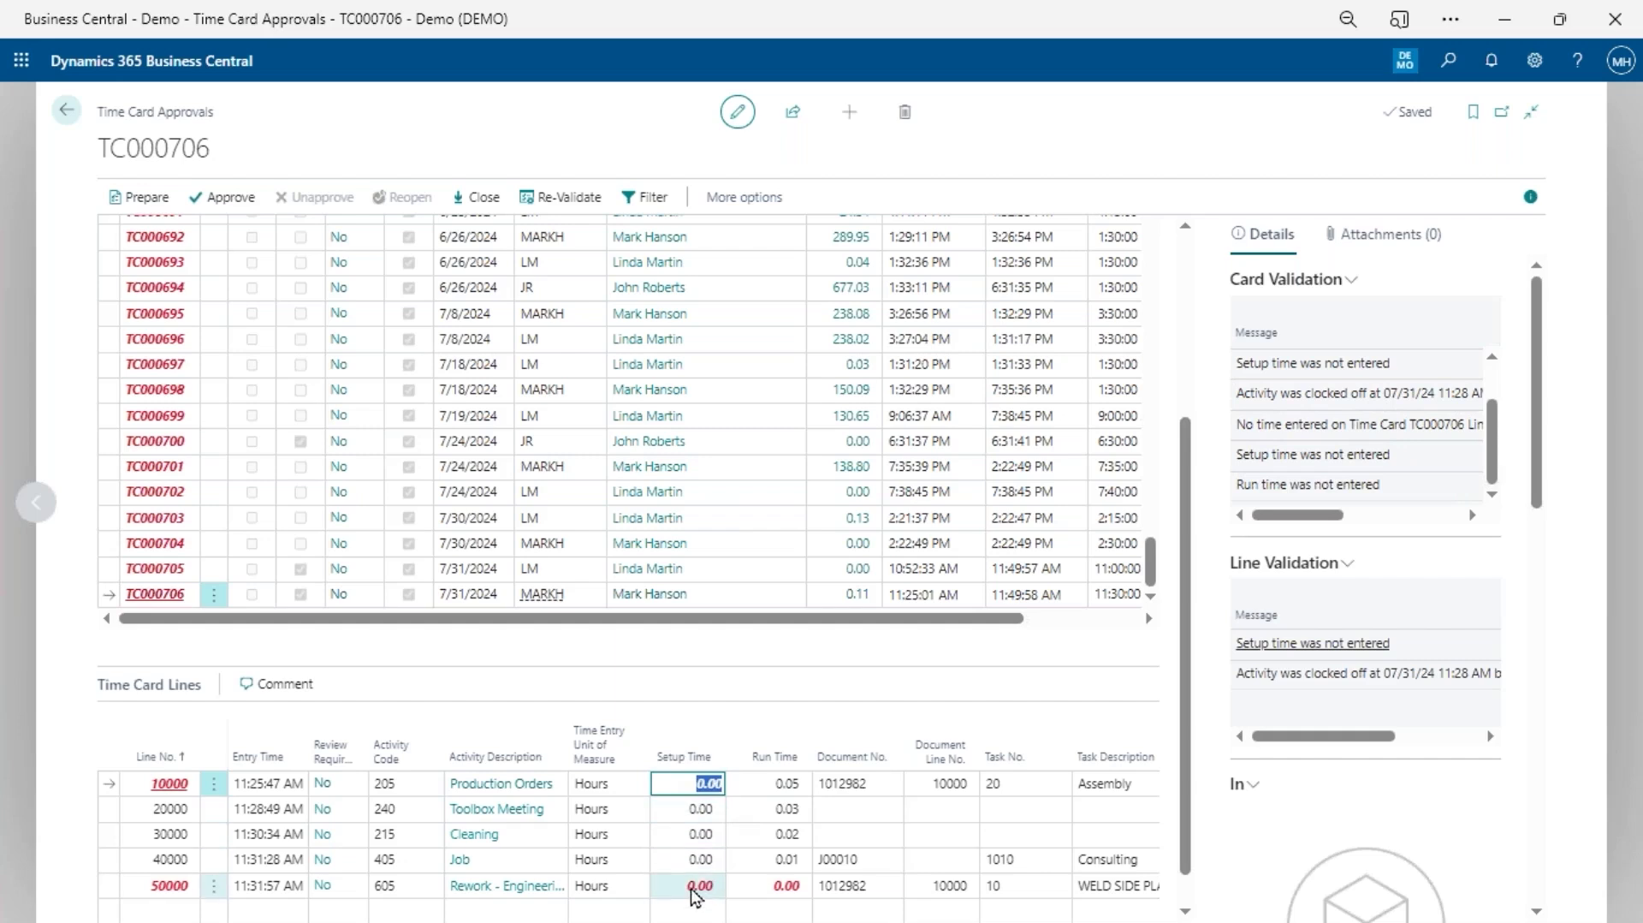
click(743, 885)
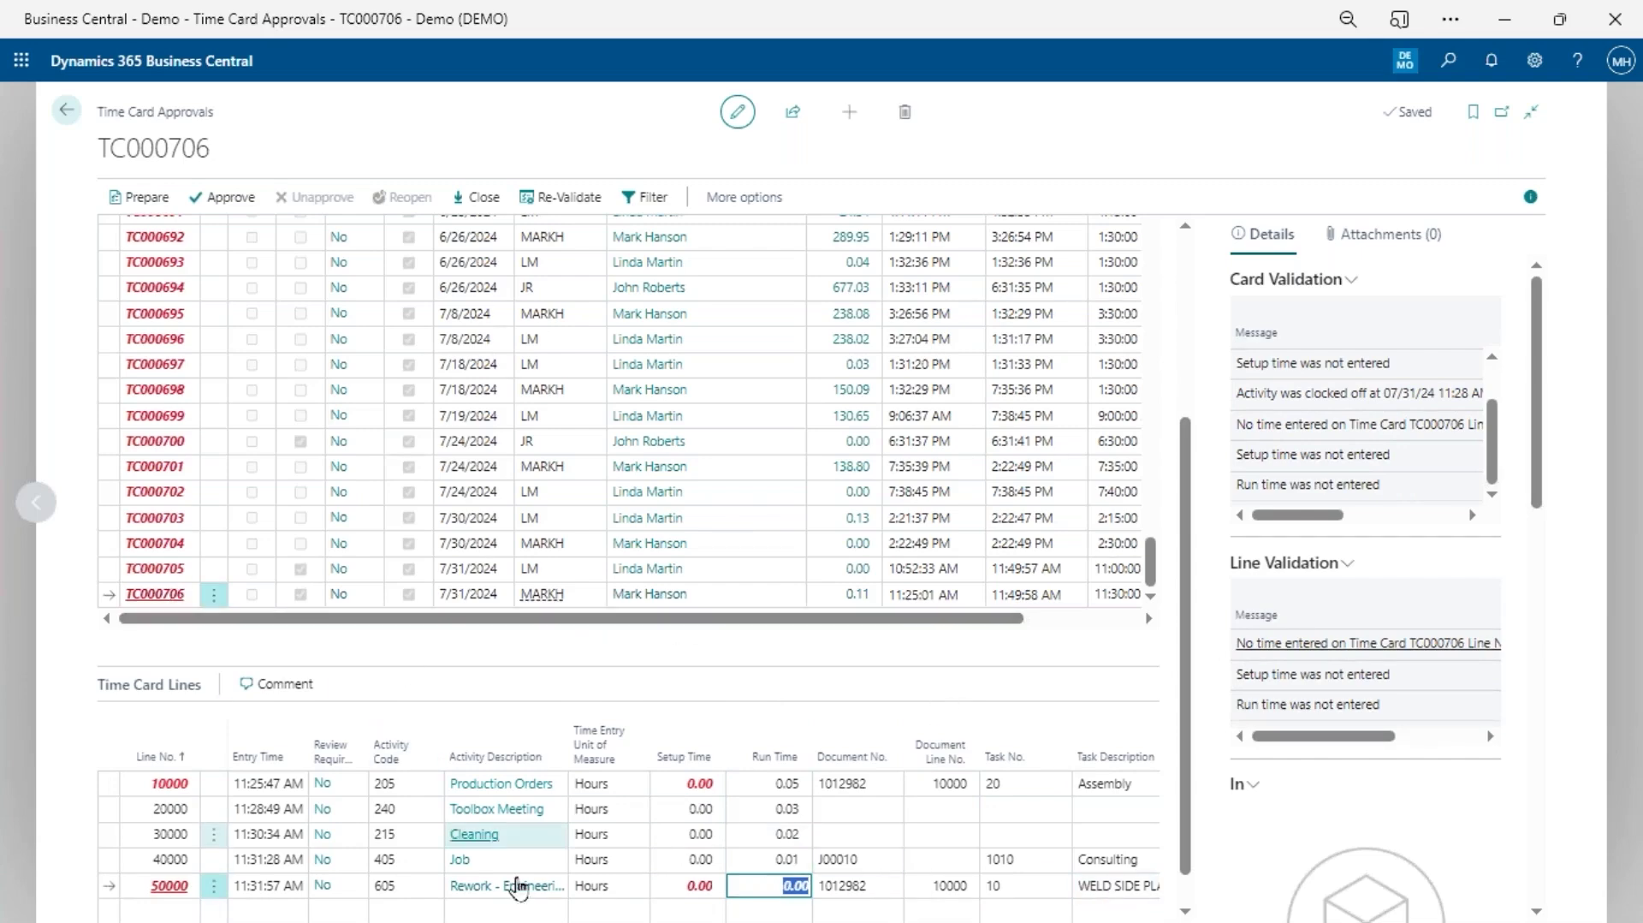
scroll(814, 838, down, 1)
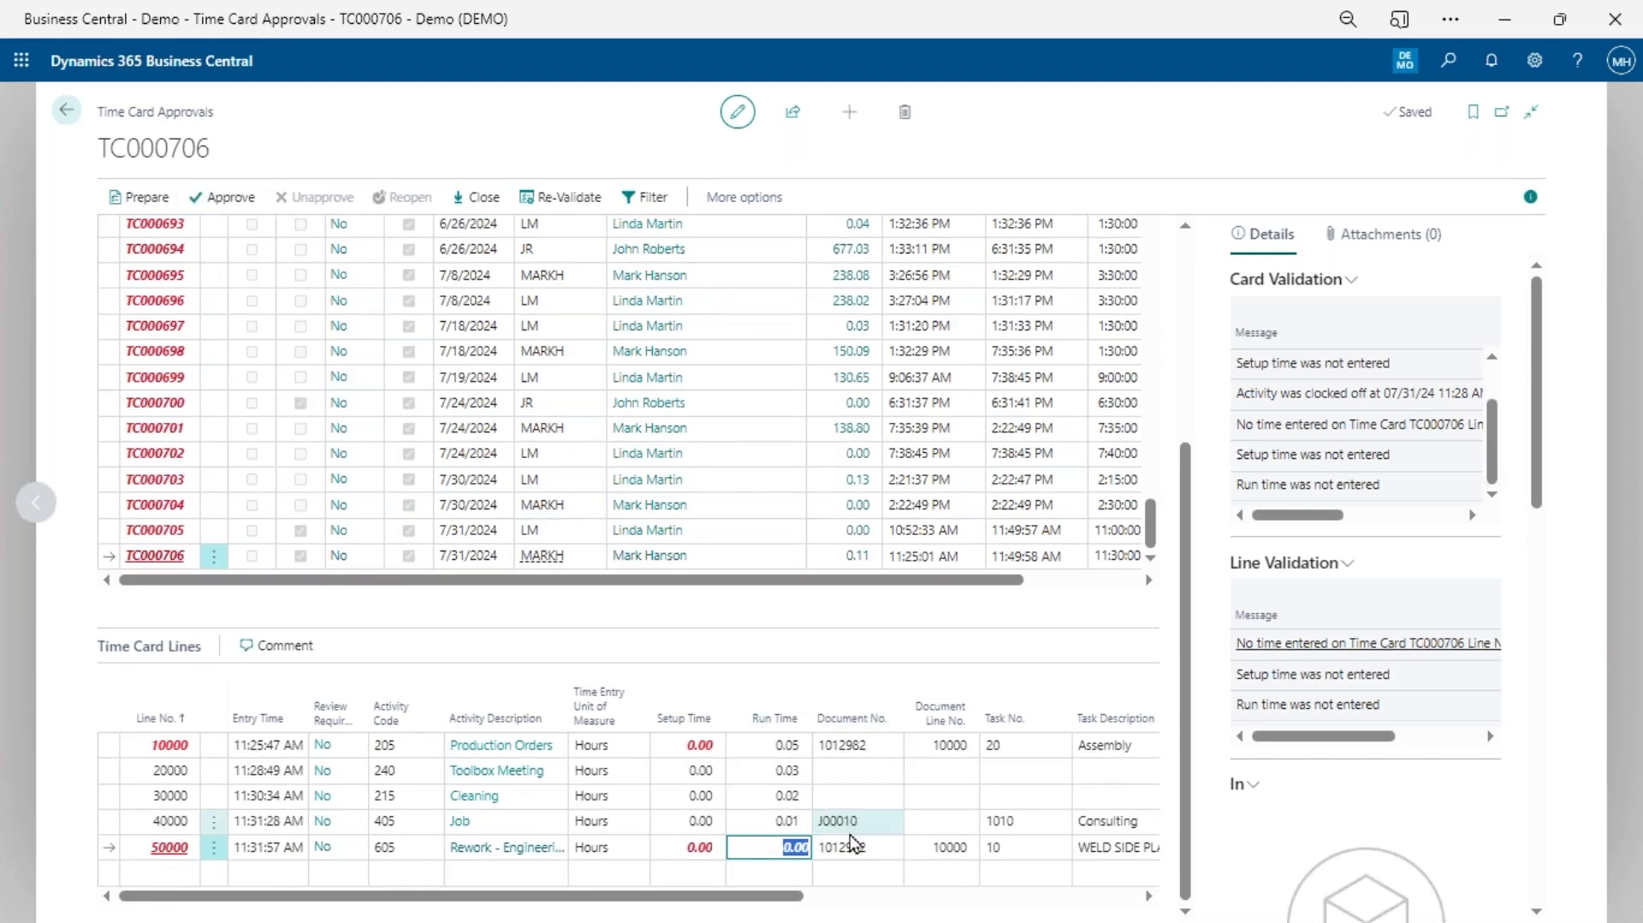
click(75, 121)
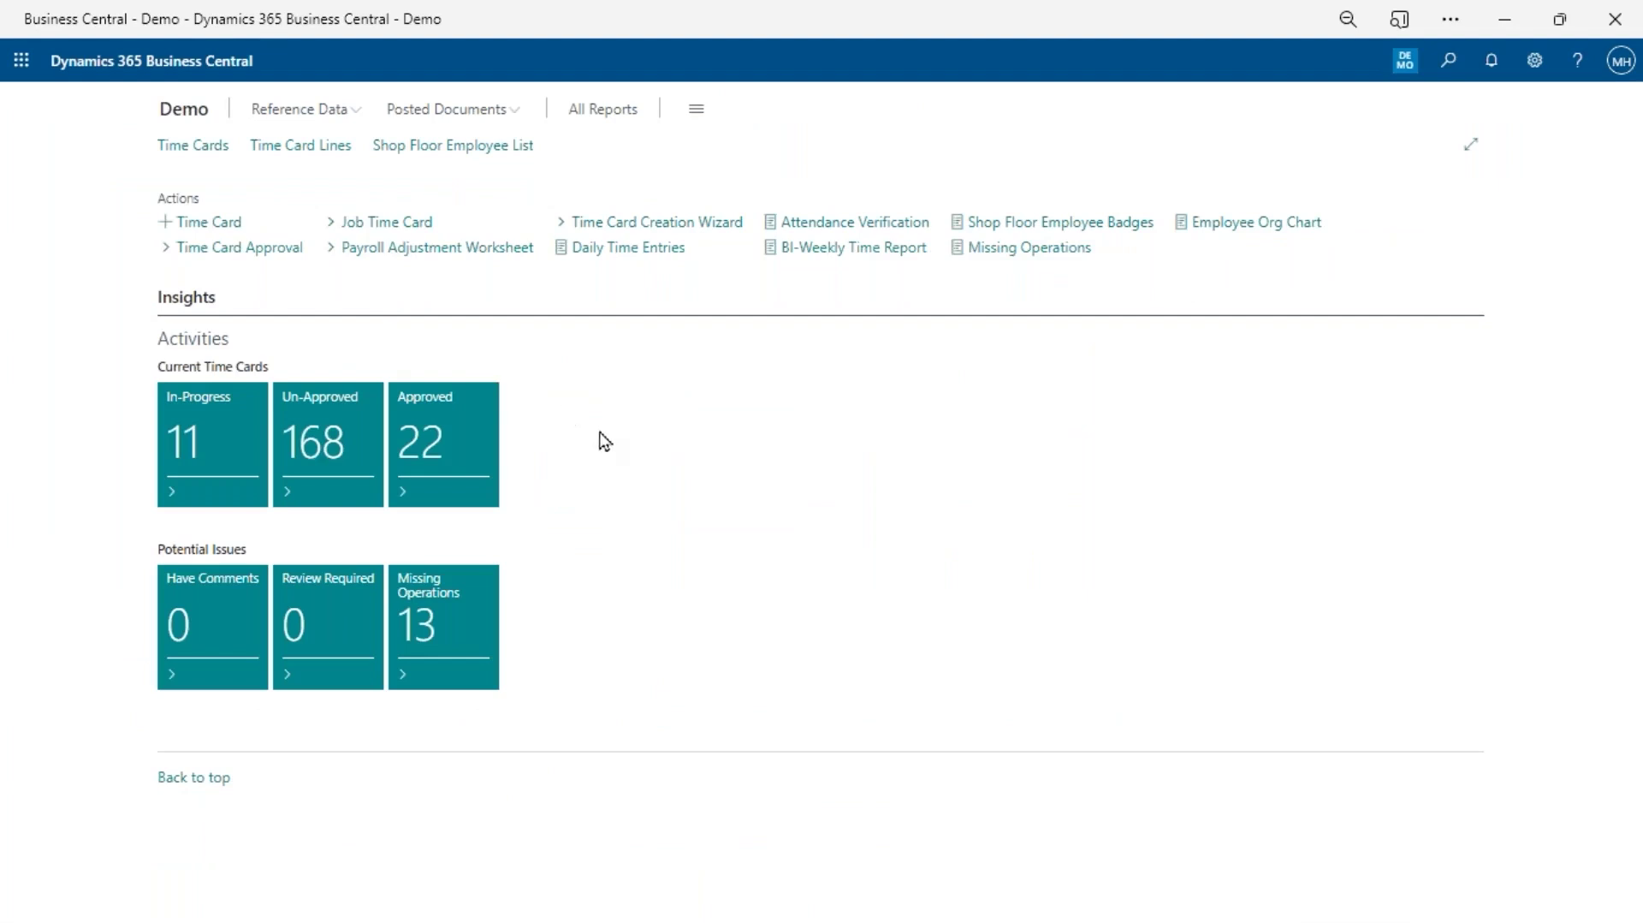
Step: Open the released production order for BATTERY BOX D2 LH SS and display the routing of its line
click(347, 112)
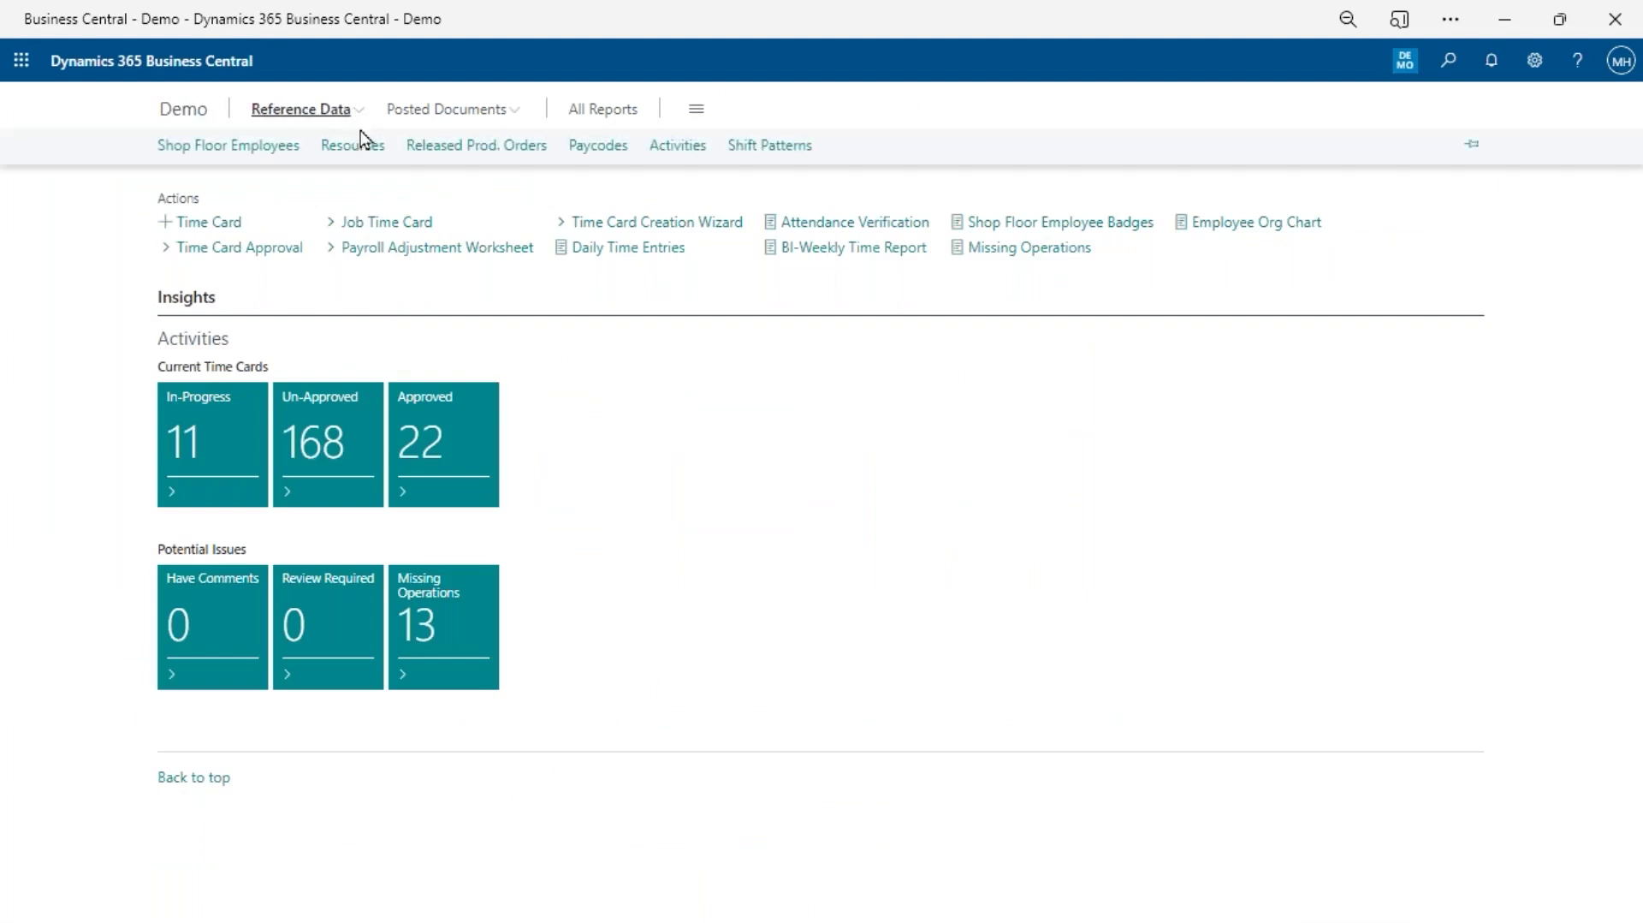
click(495, 147)
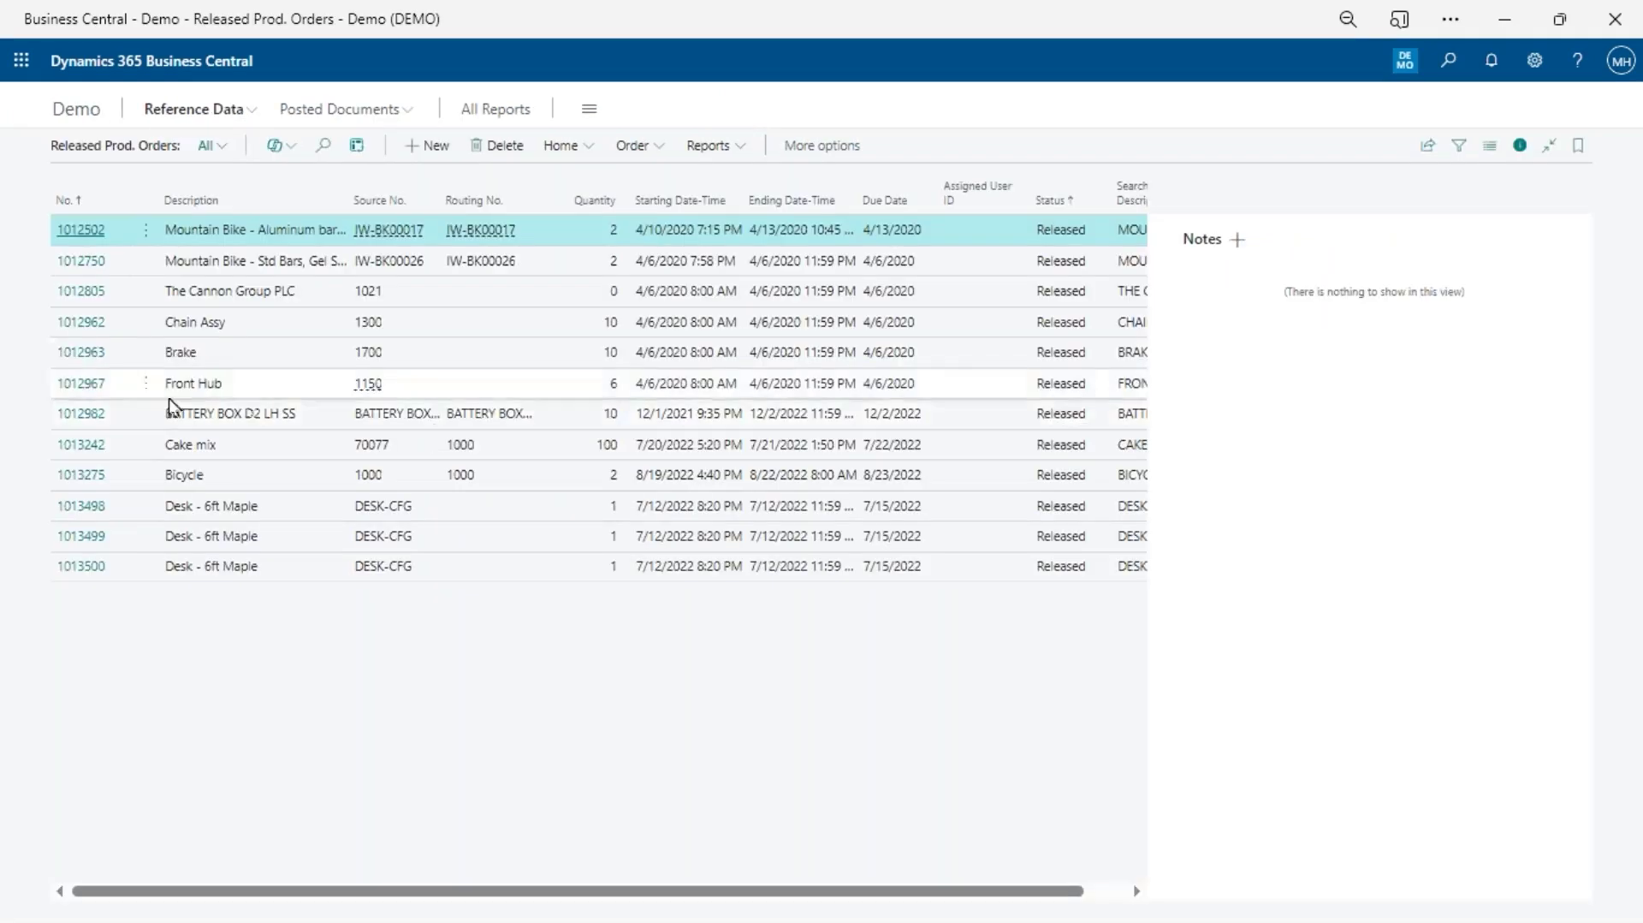
click(69, 419)
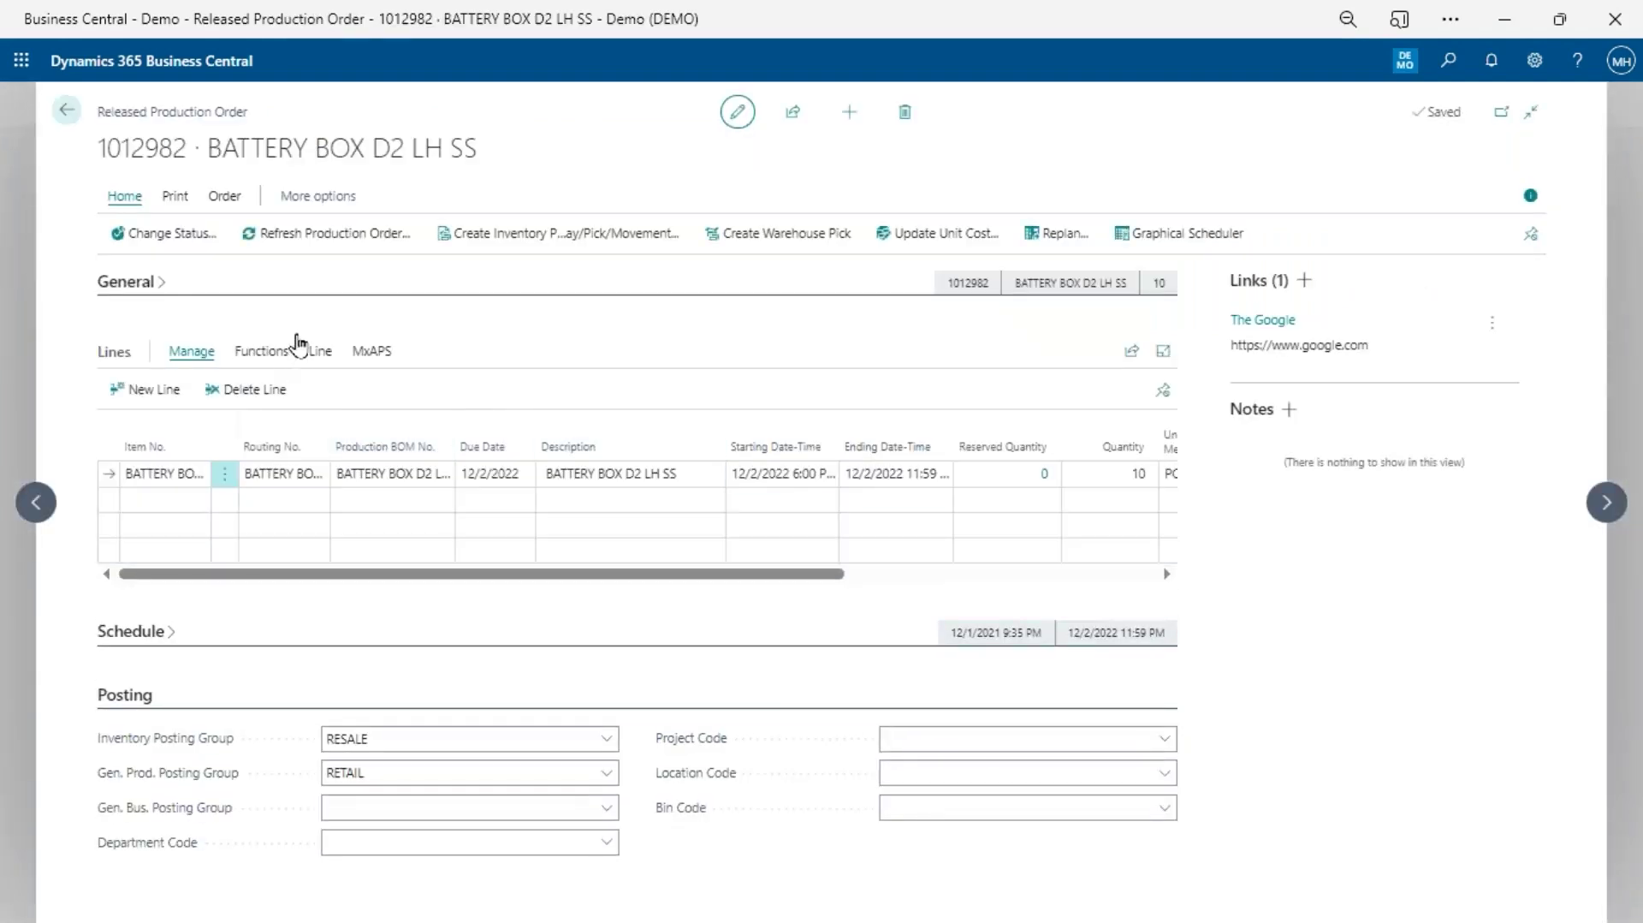
click(320, 351)
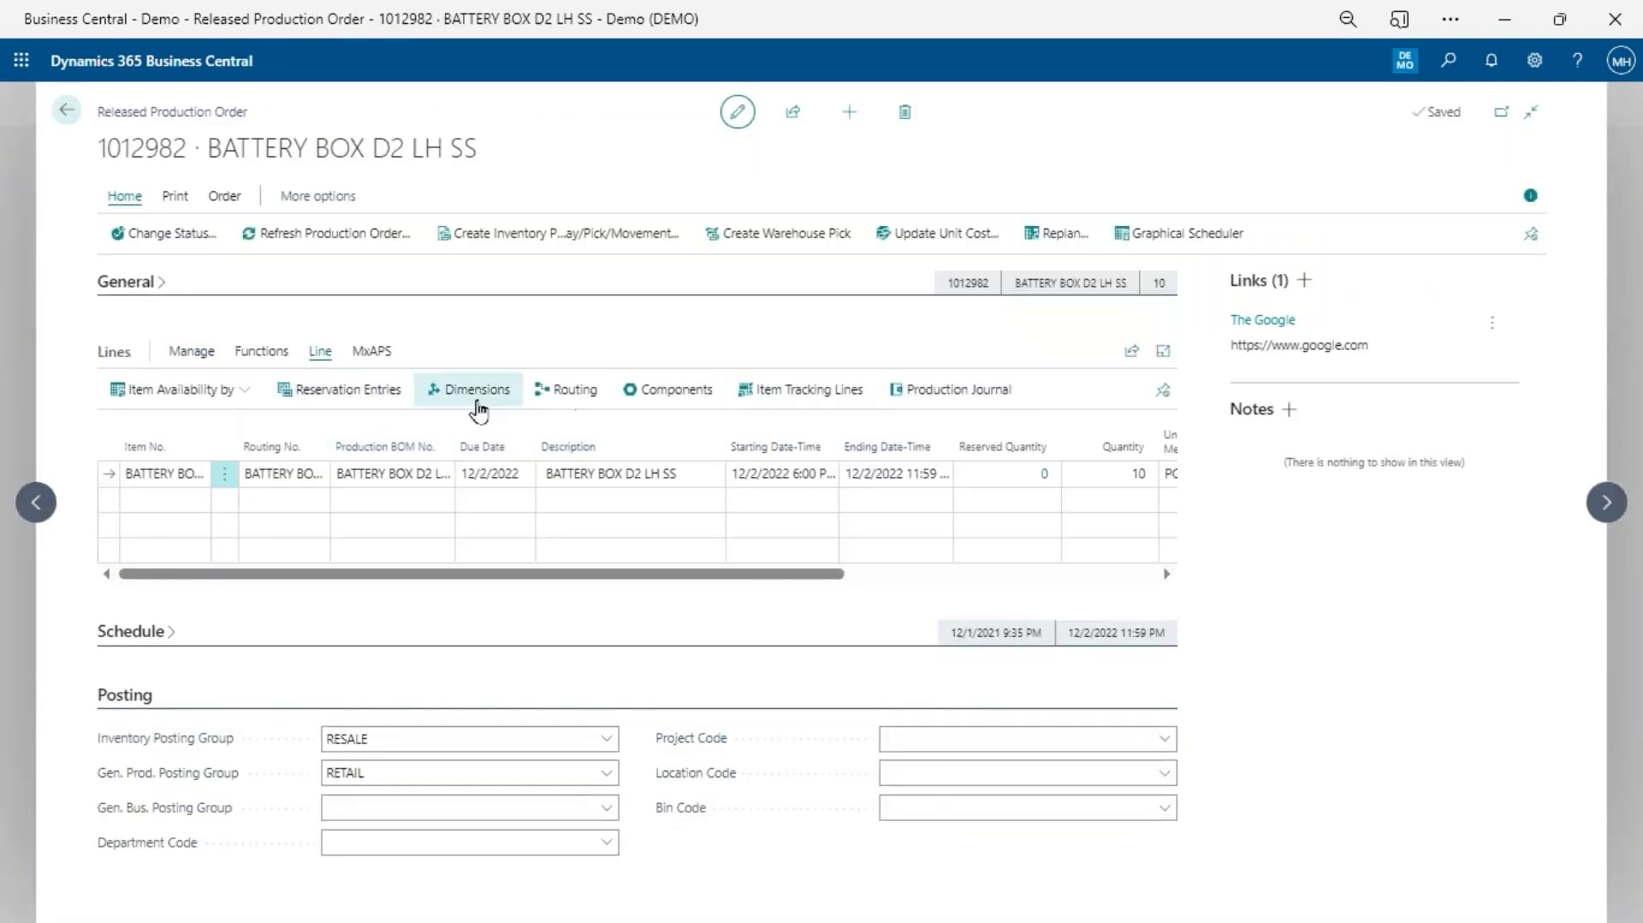
click(549, 388)
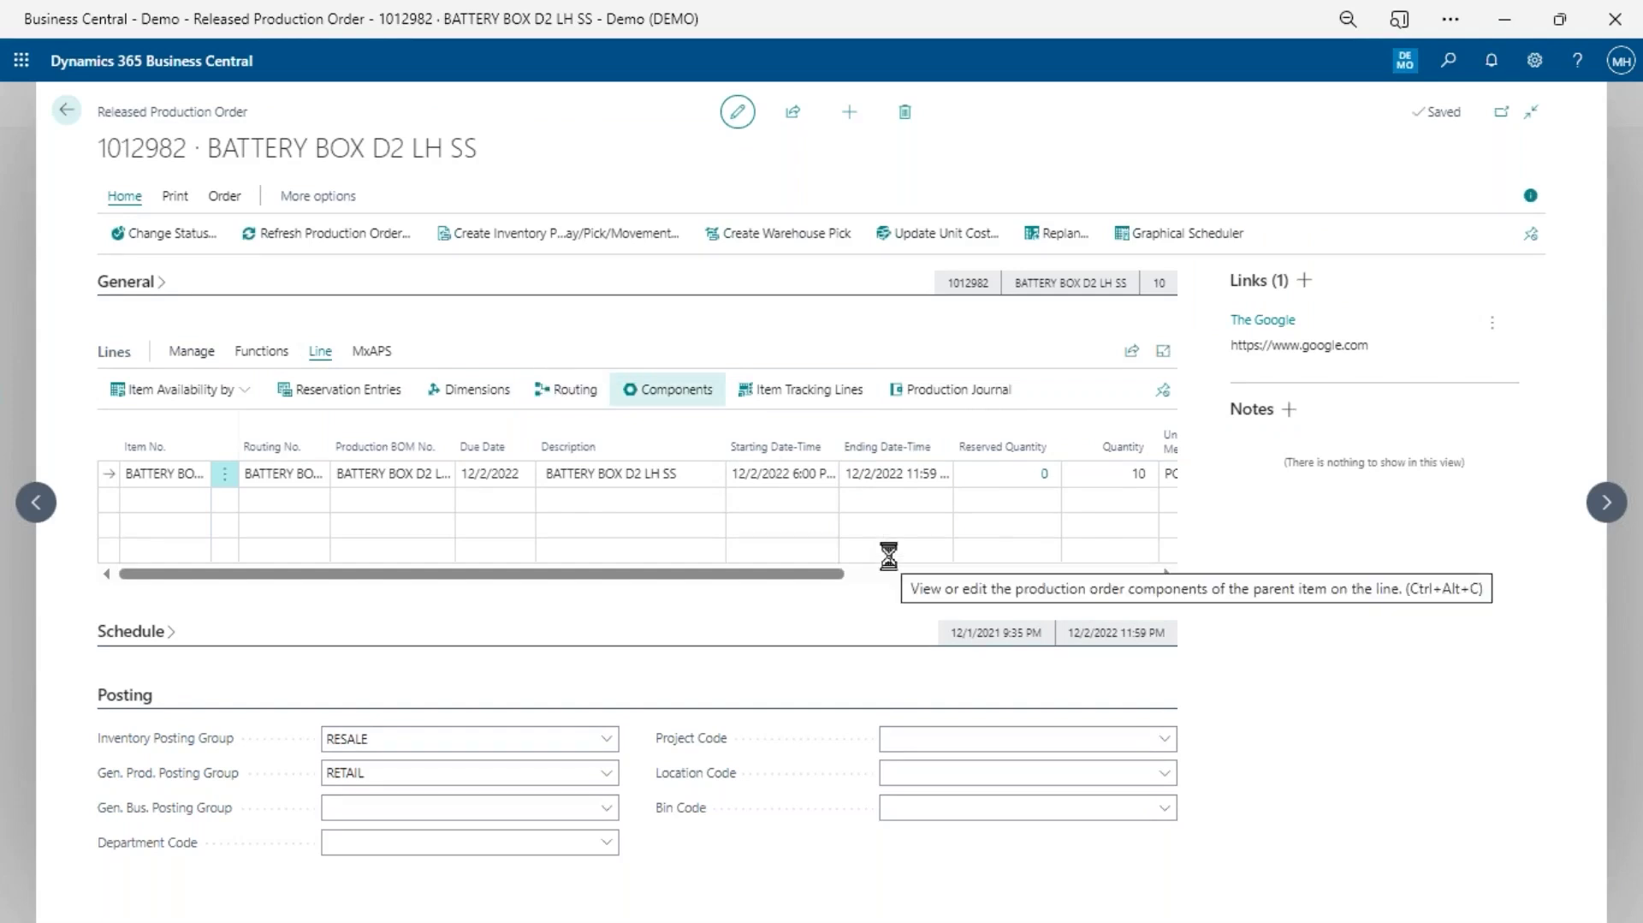
Step: Examine the routing's posted and unposted time columns and open the time card lines behind operation 20's total unposted run time
drag(601, 813, 1350, 813)
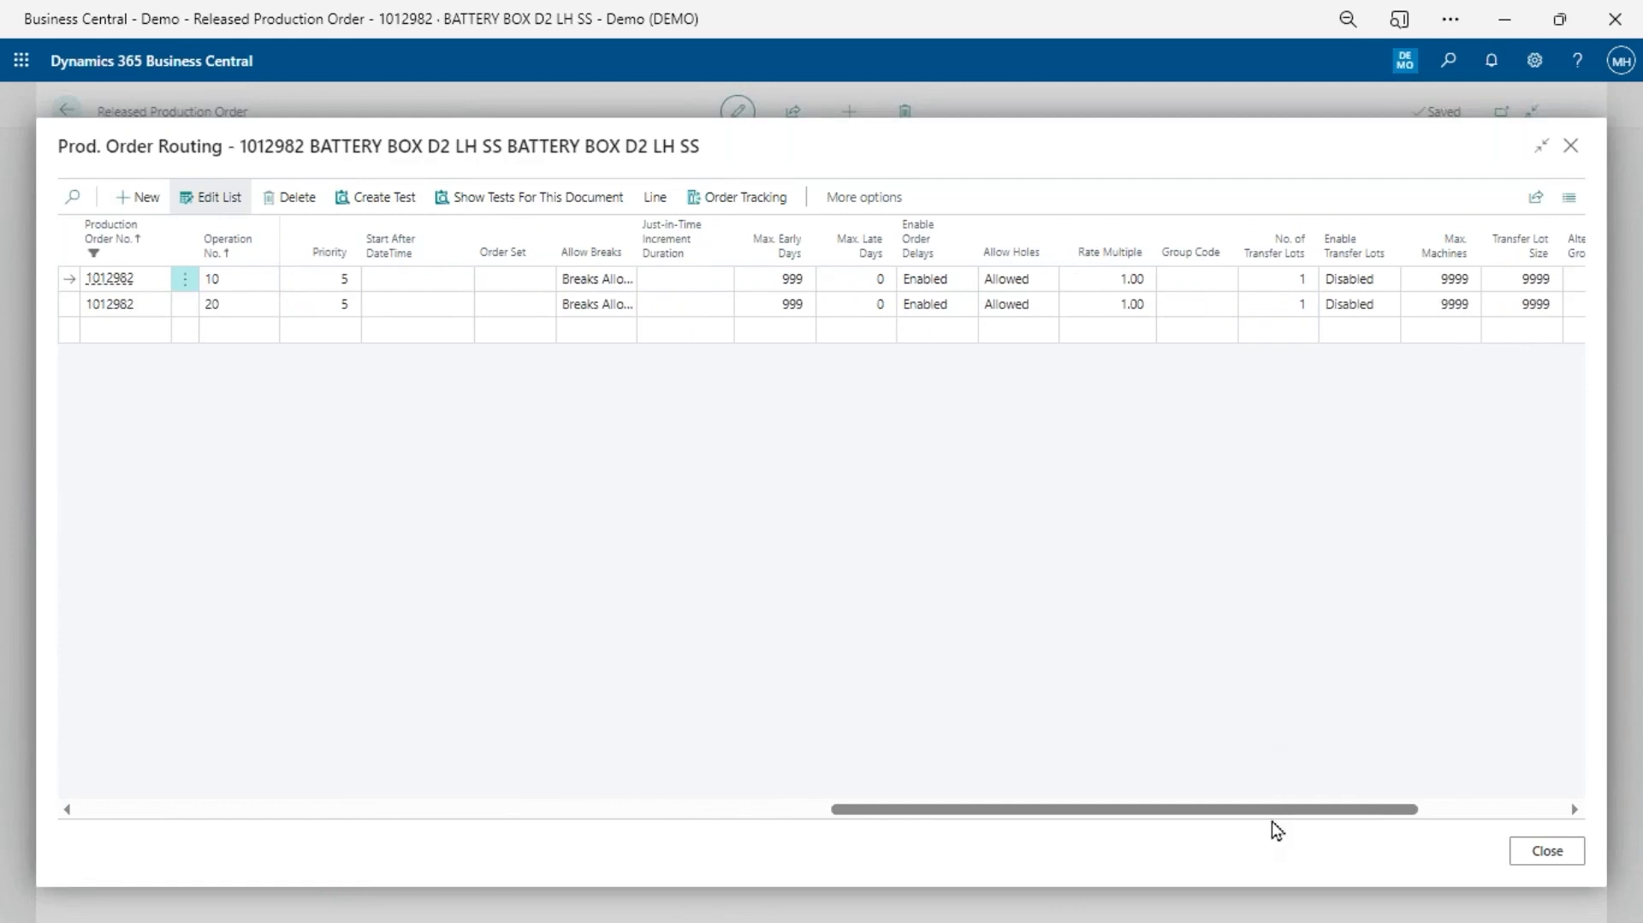
scroll(1291, 817, left, 1)
scroll(1389, 839, right, 5)
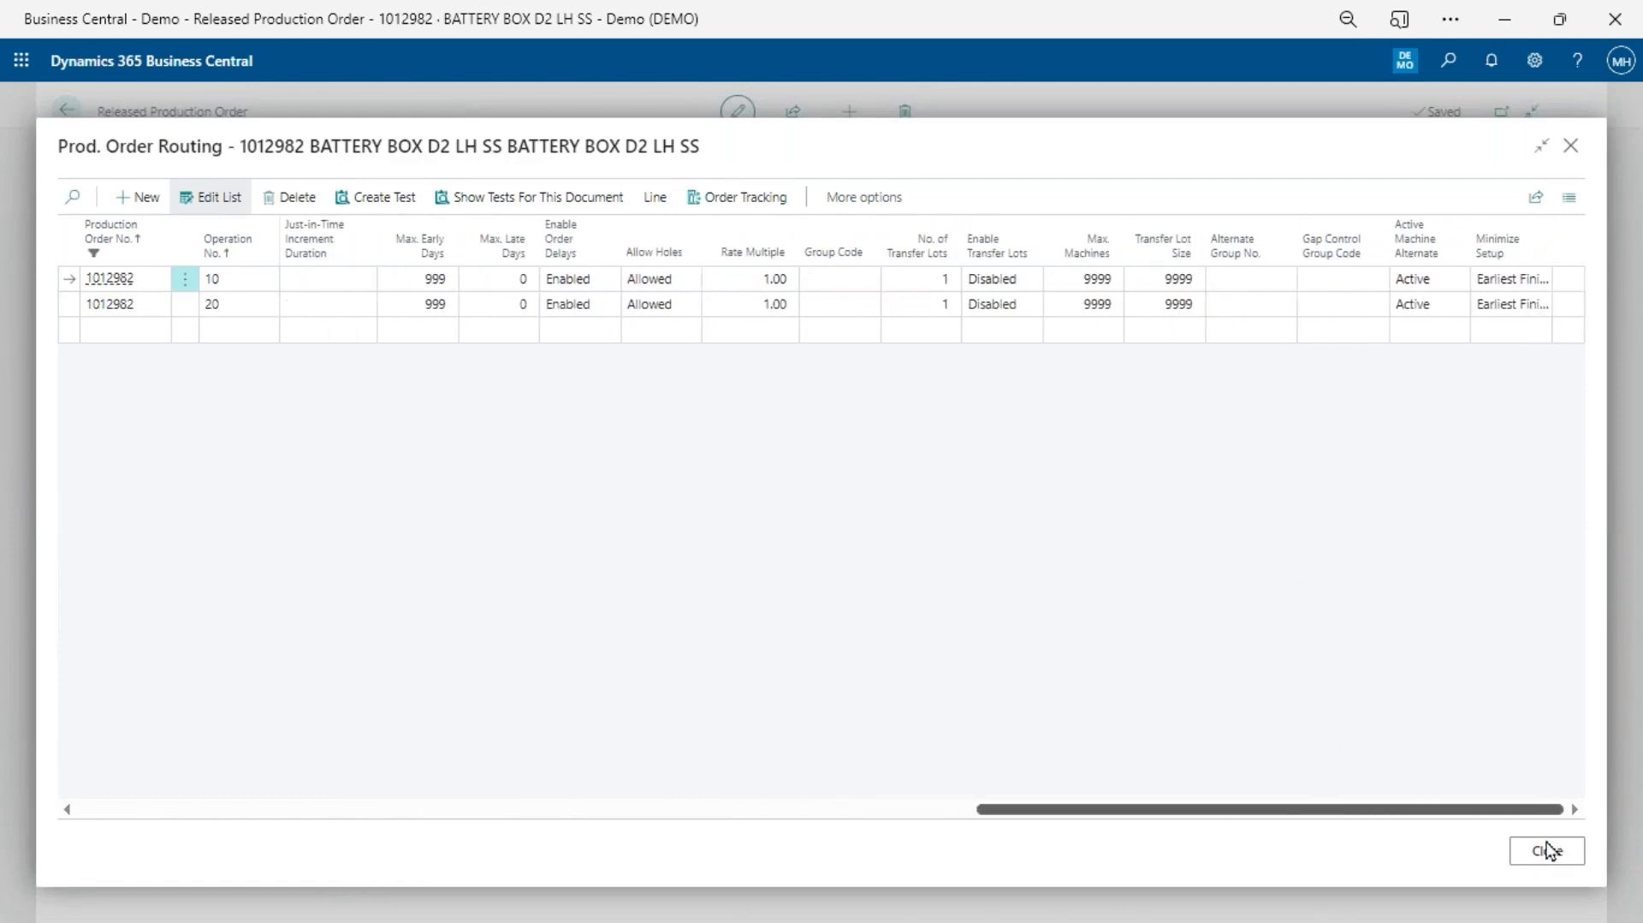
drag(1431, 809, 905, 807)
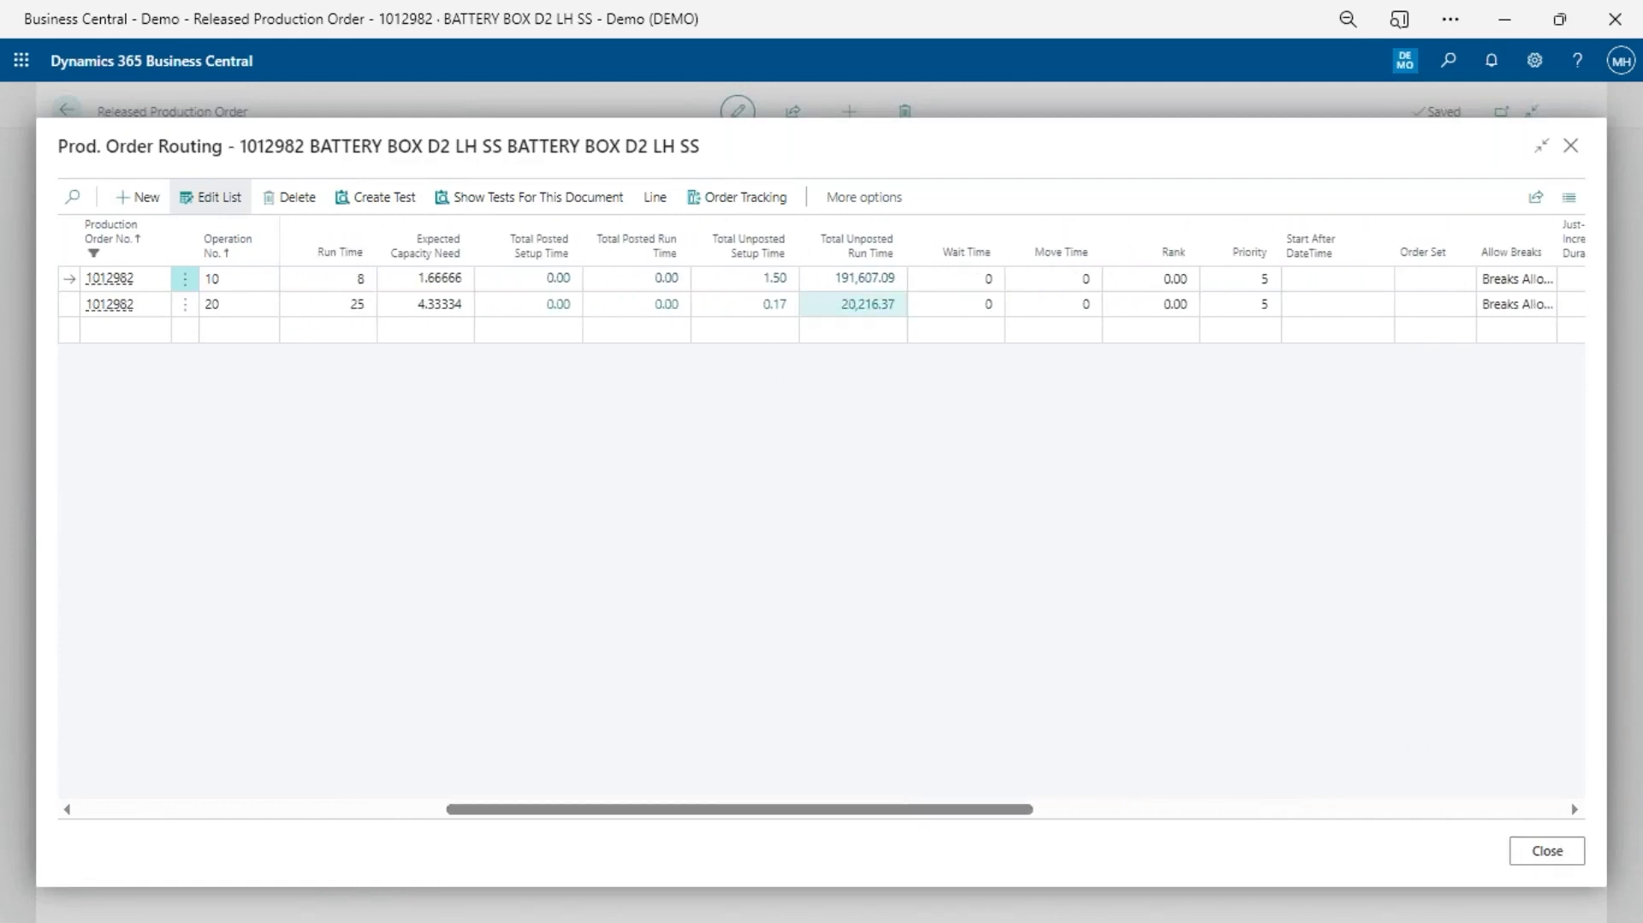
click(873, 306)
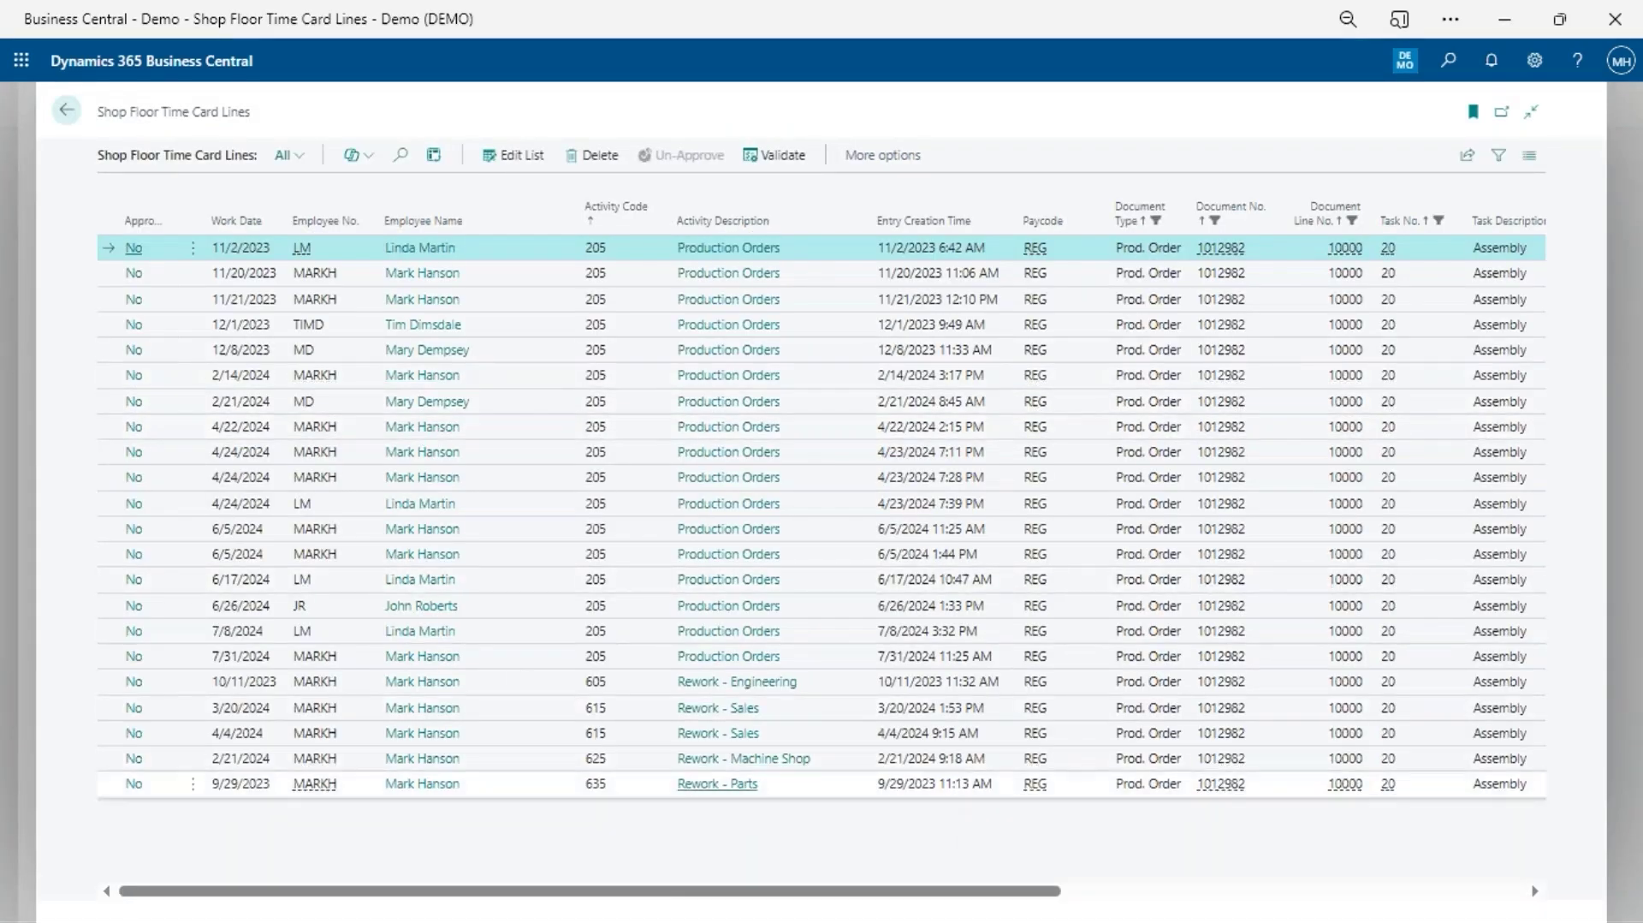
Step: Review operation 20's time card lines down to the Rework - Parts entry, and go back to the released production orders list
click(836, 794)
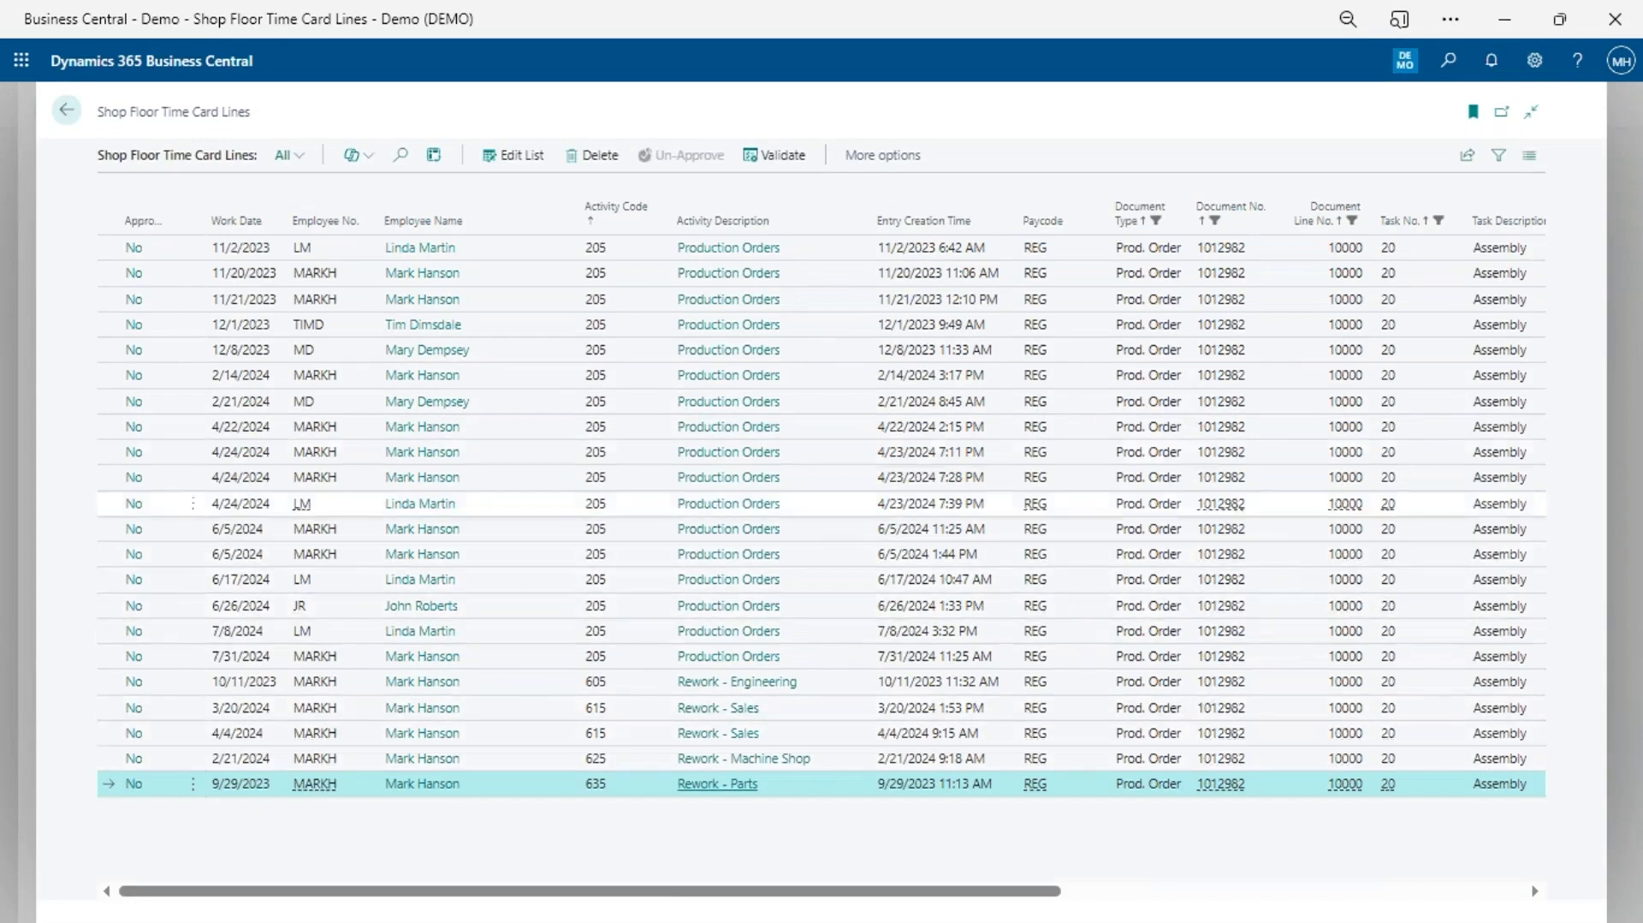
click(66, 111)
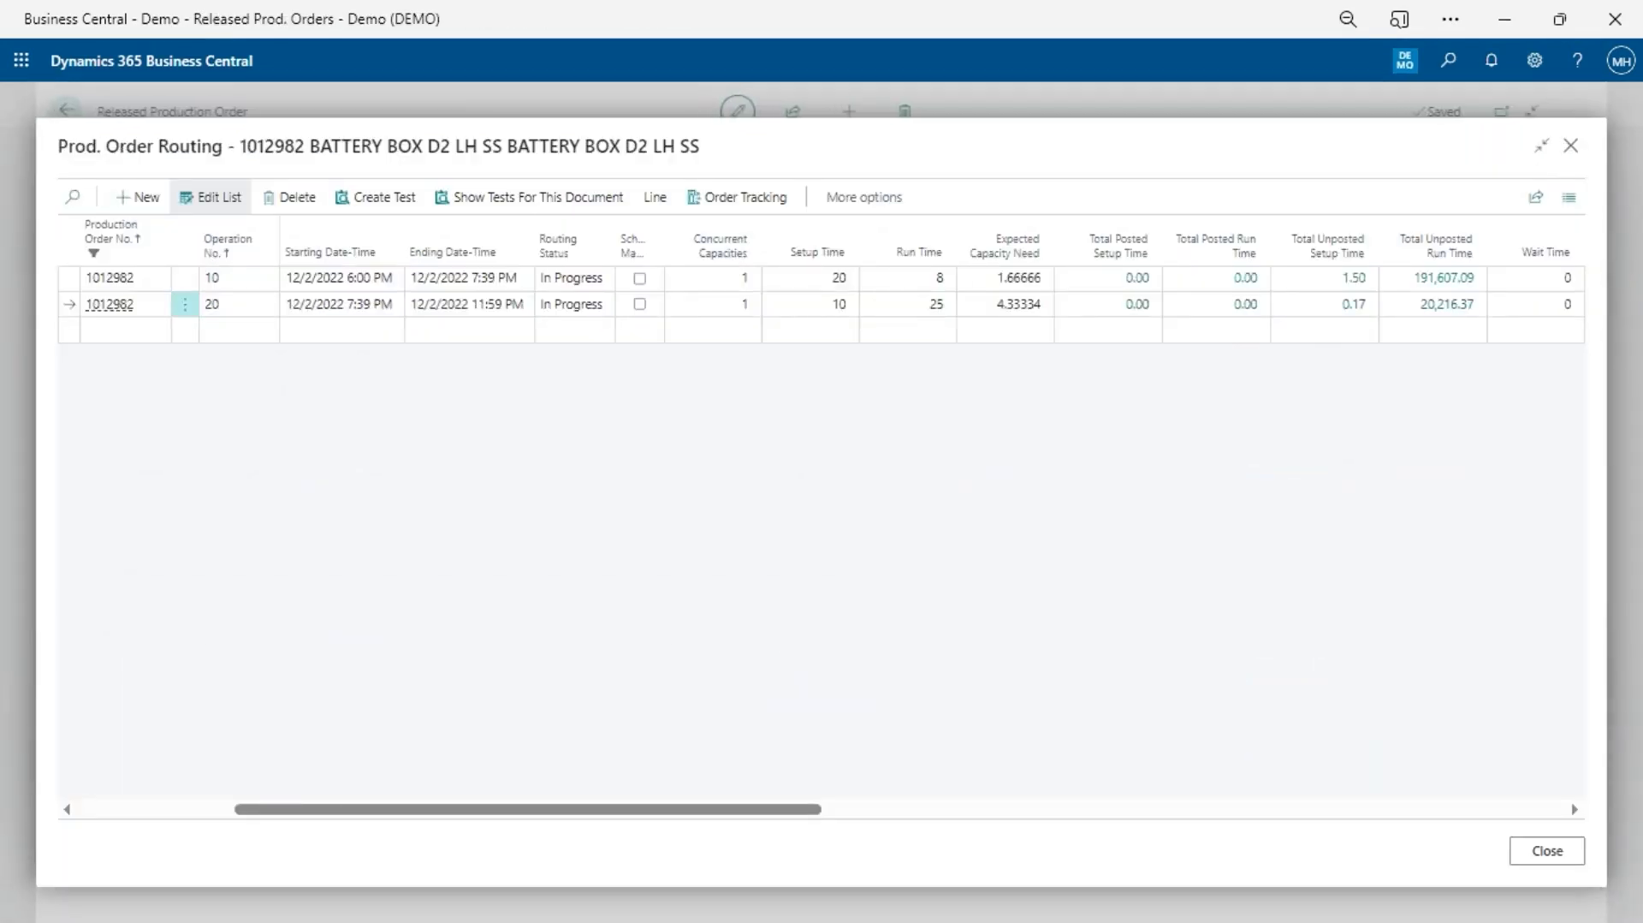
click(1570, 145)
key(Escape)
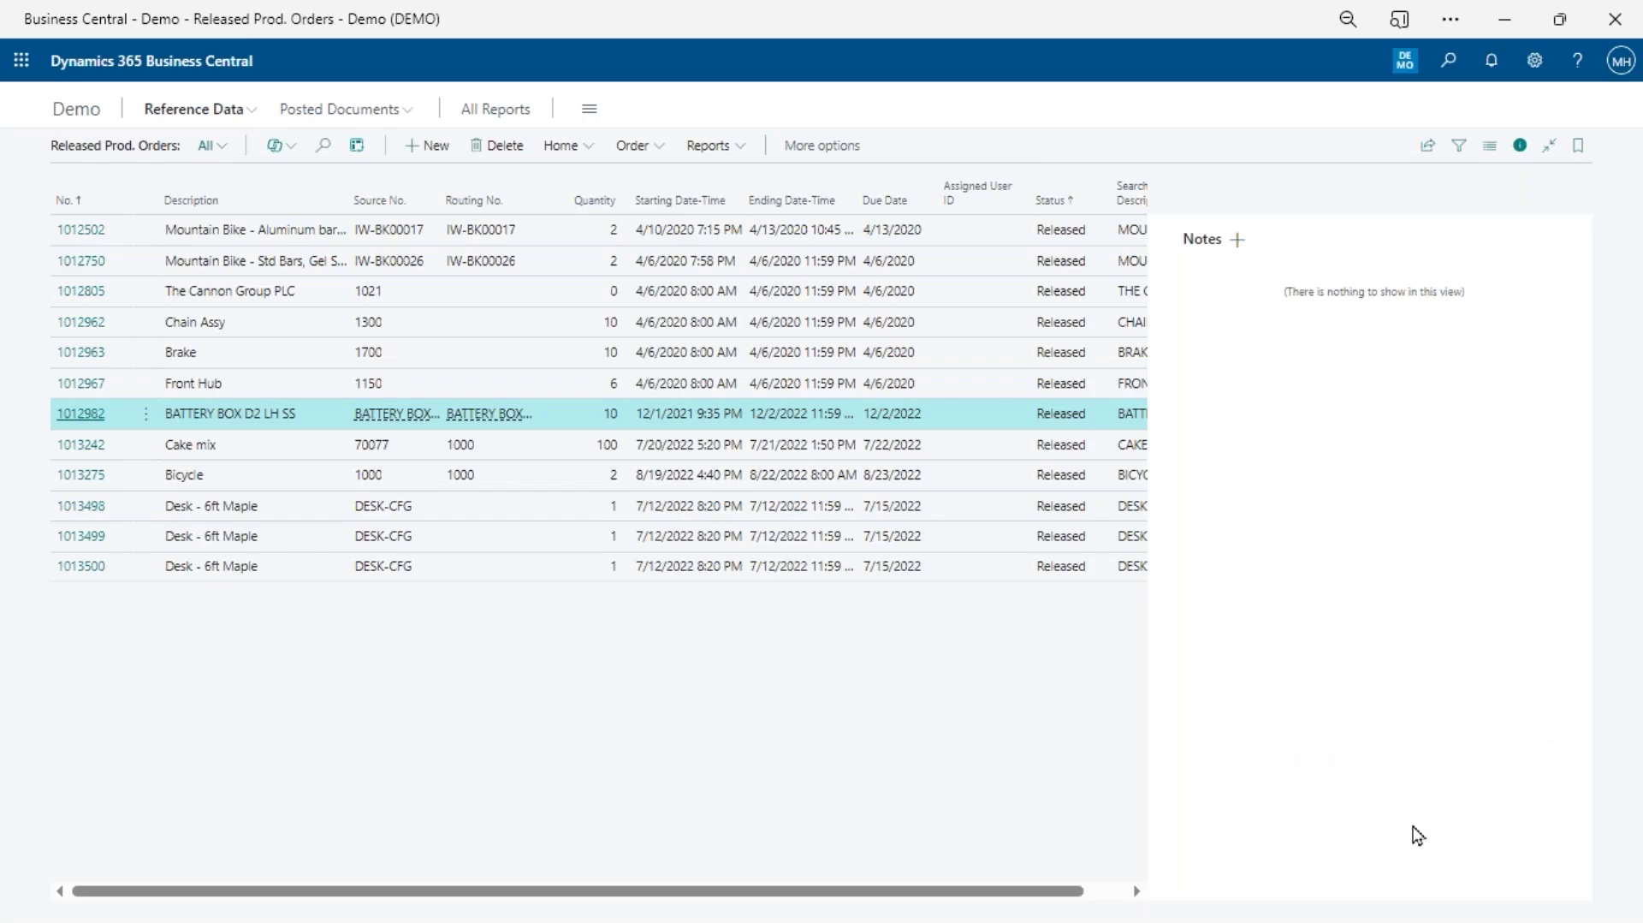